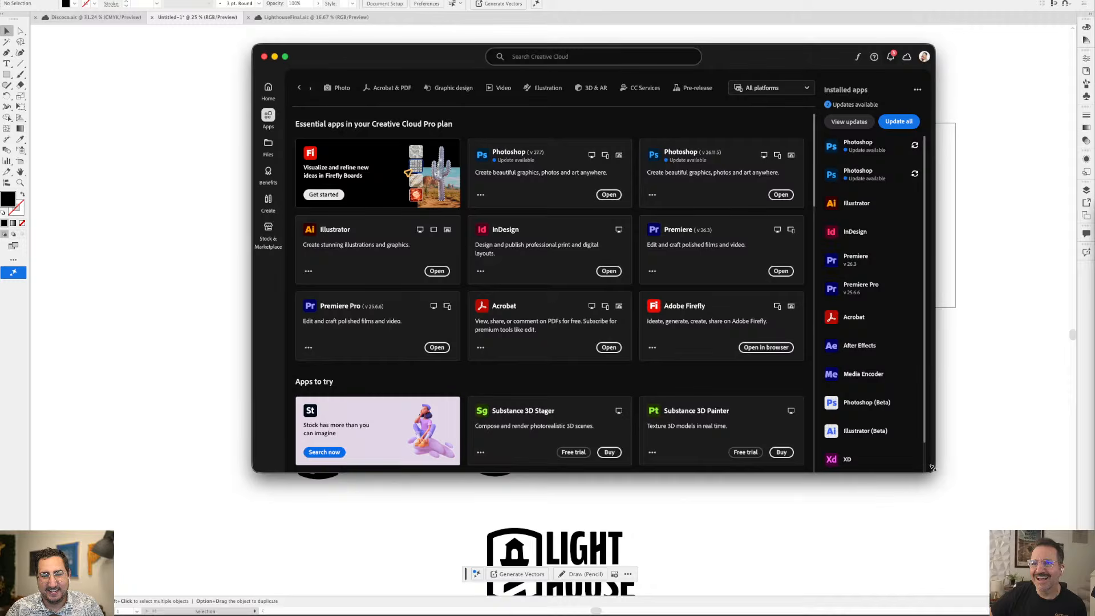
Enlarge the Creative Cloud window, view the list of beta apps, and minimize the window to return to Illustrator
drag(934, 470, 1073, 615)
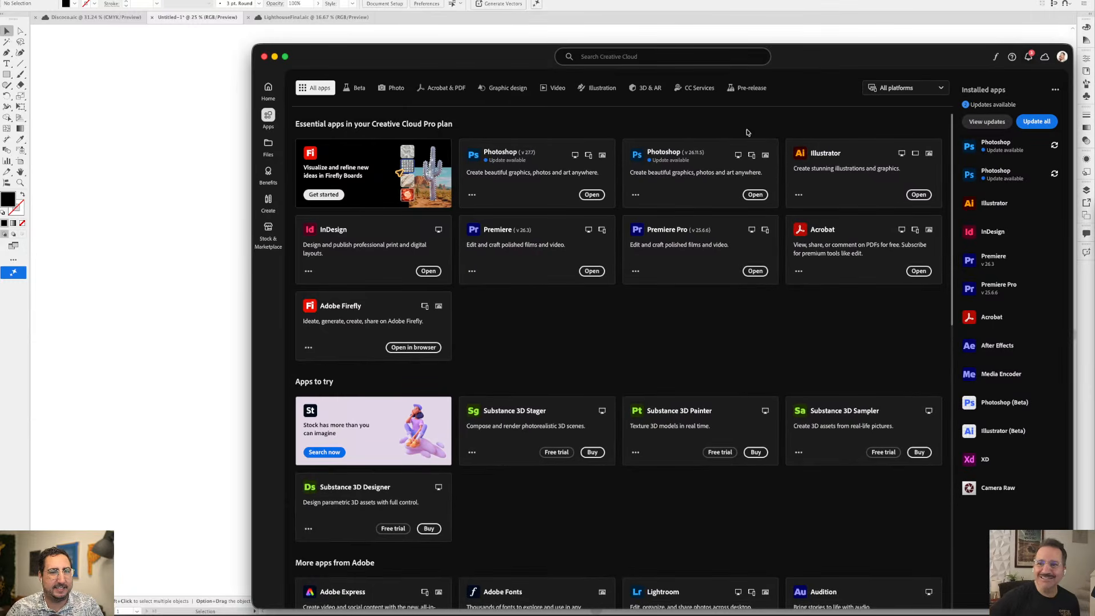
click(359, 88)
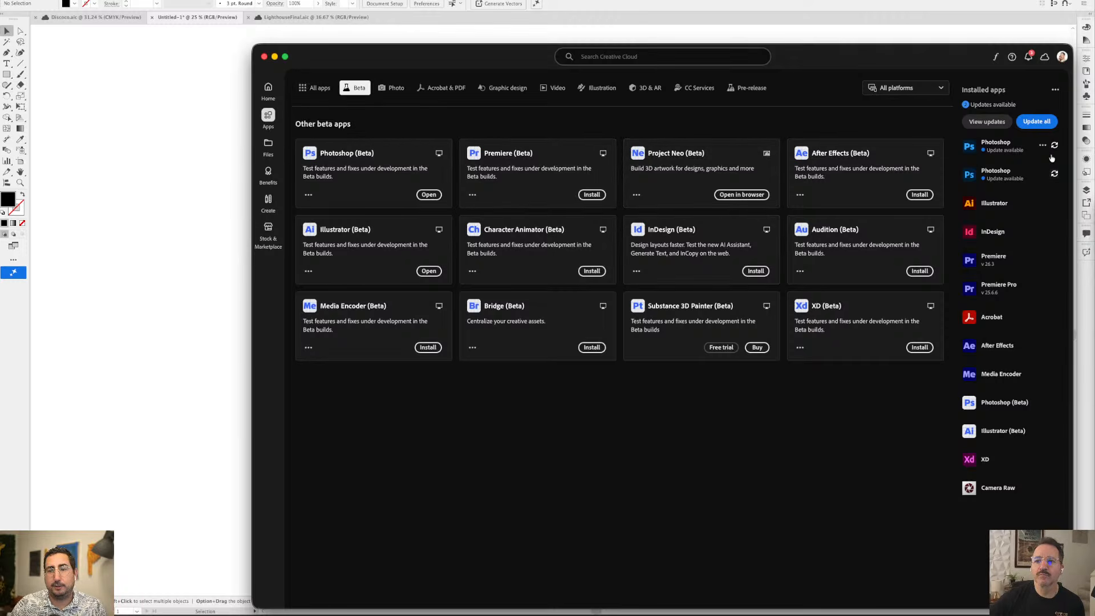
click(275, 56)
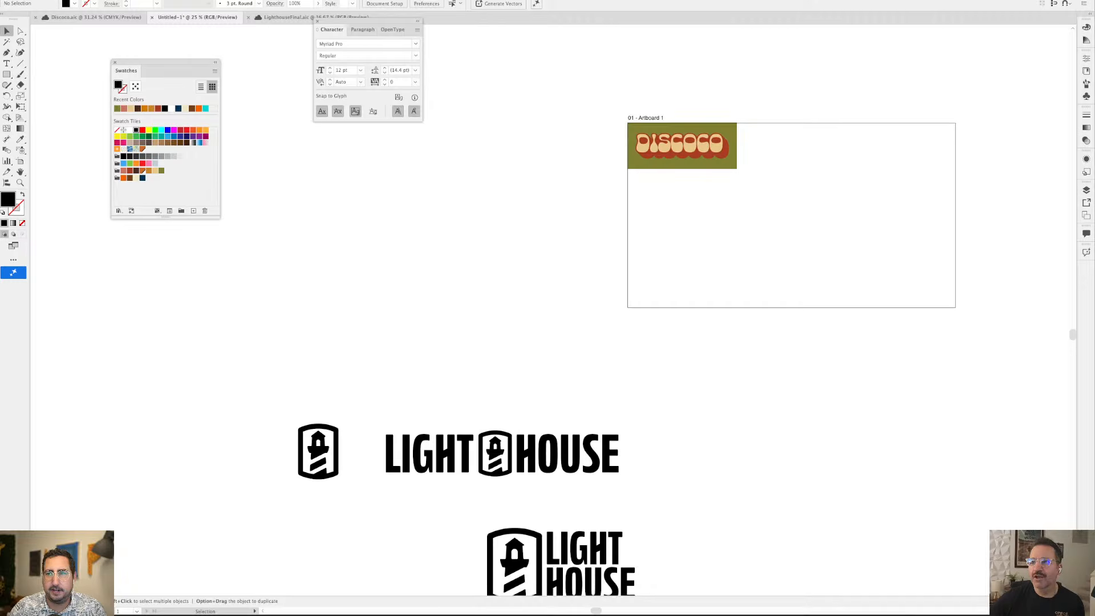
Open the AI Assistant, place it between the Swatches panel and the artboard, and close the Character panel
mouse_move(775, 5)
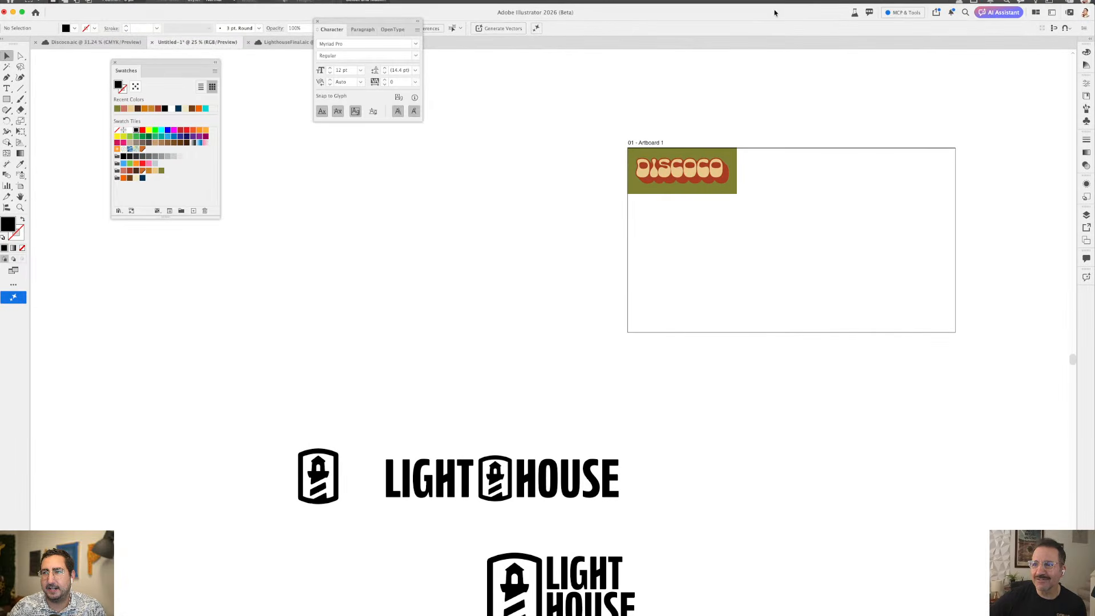
click(998, 8)
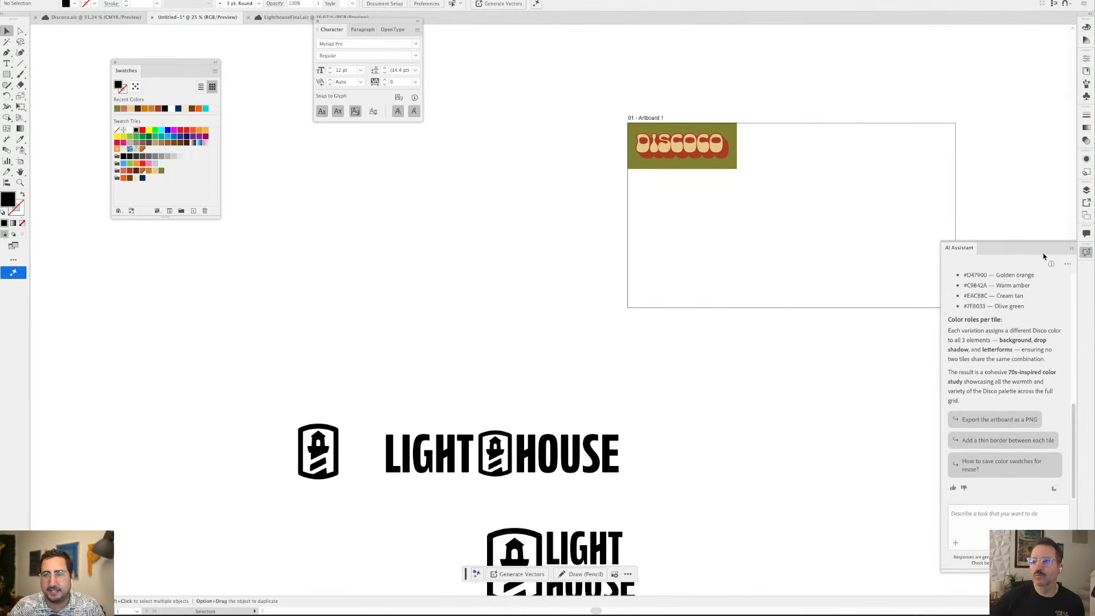
drag(1044, 256, 591, 120)
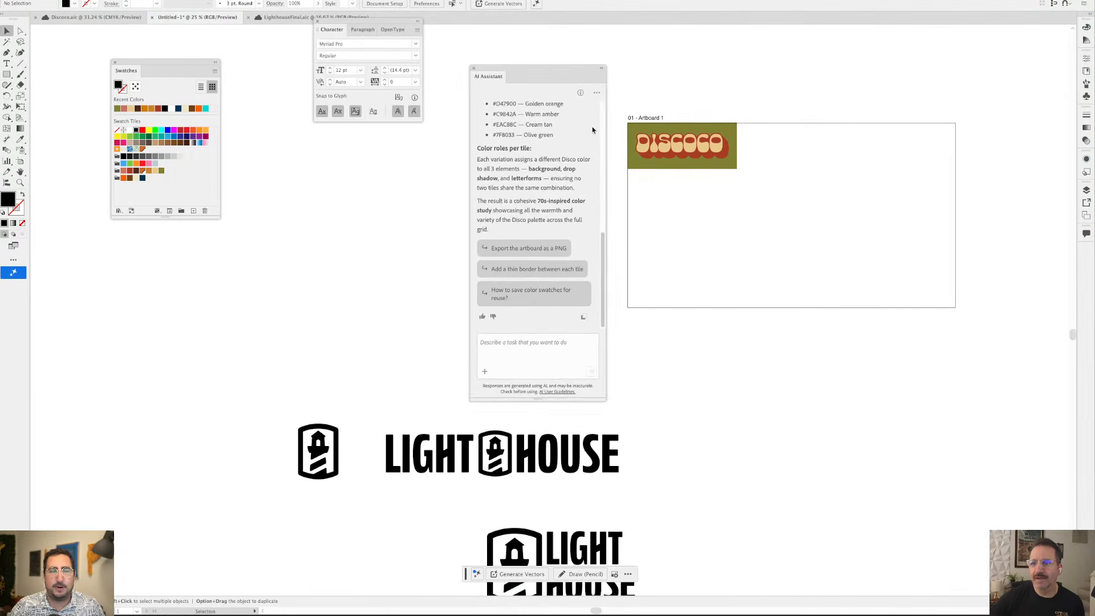
click(318, 22)
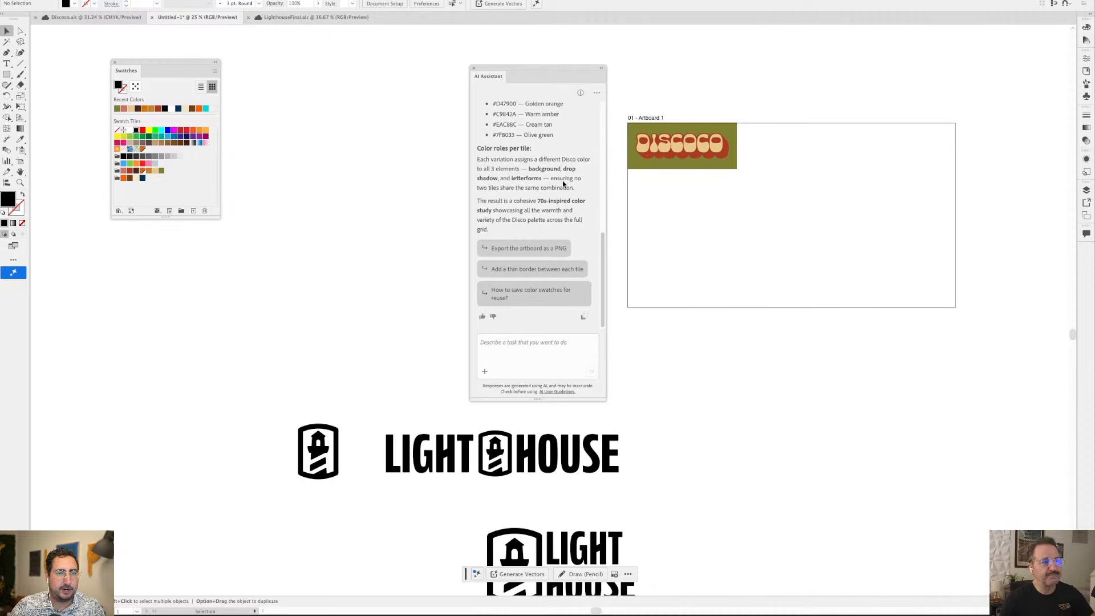
scroll(547, 203, up, 10)
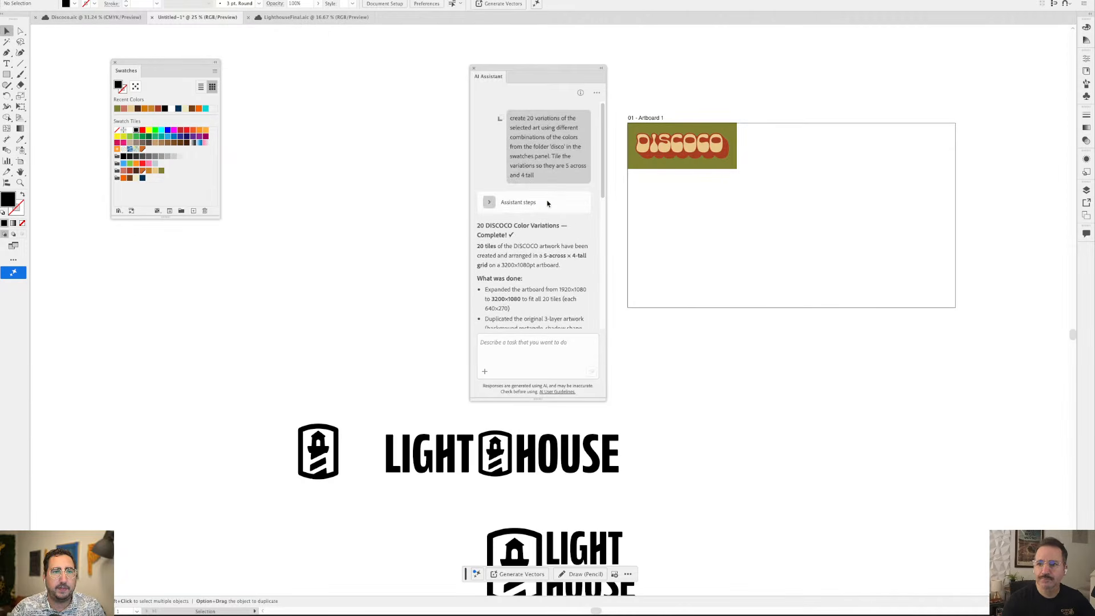
drag(526, 67, 413, 42)
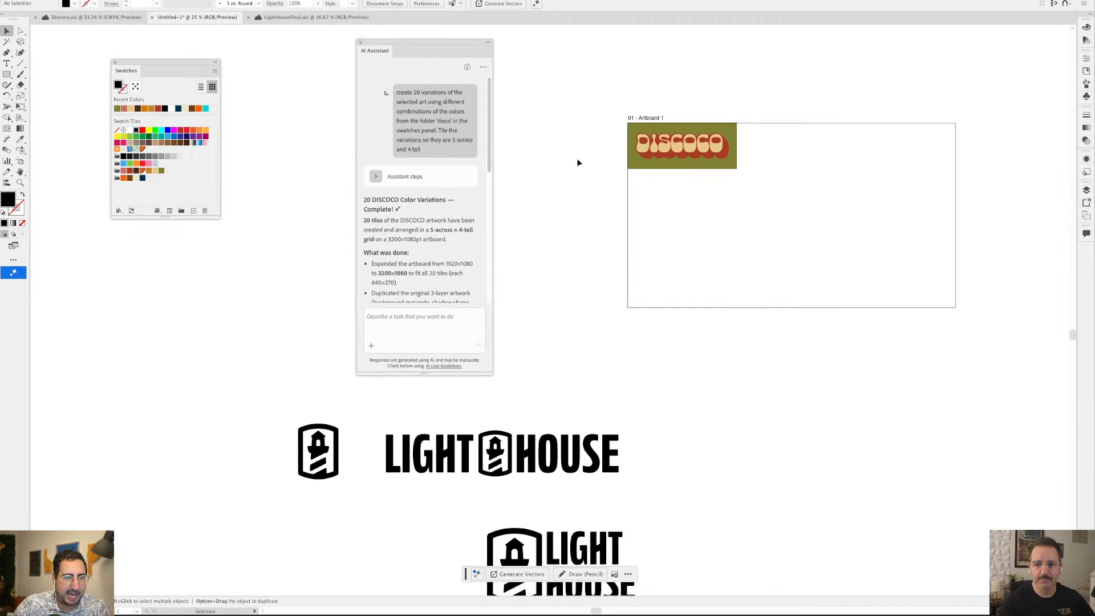
Send the AI Assistant the prompt "create a triangle, a circle, and a rectangle all of the same size in 3 different colors"
drag(563, 262, 884, 272)
drag(687, 146, 878, 222)
drag(755, 203, 845, 168)
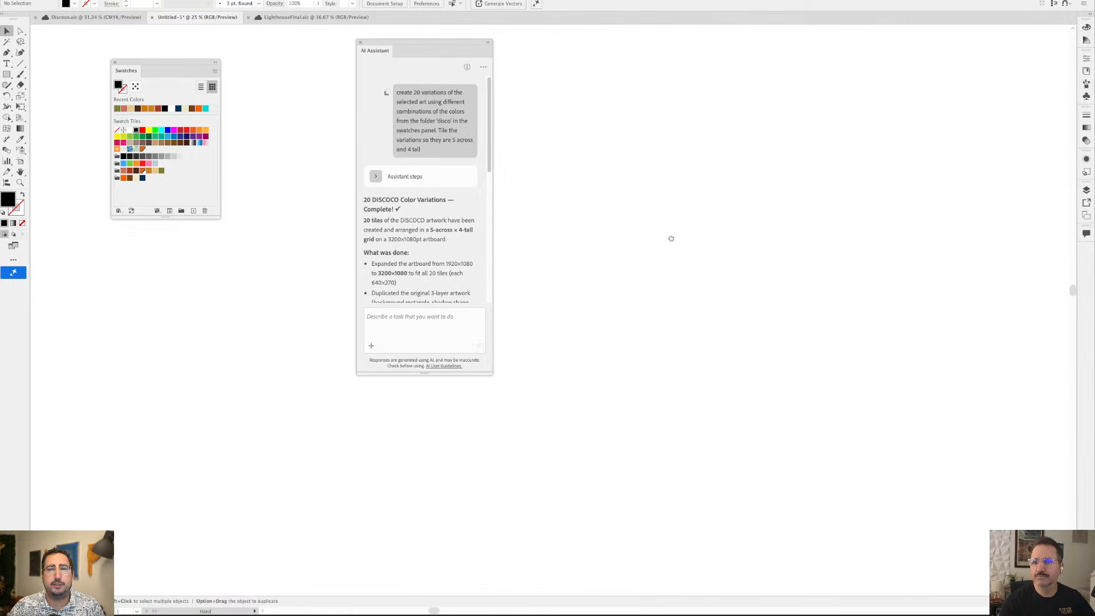
click(402, 320)
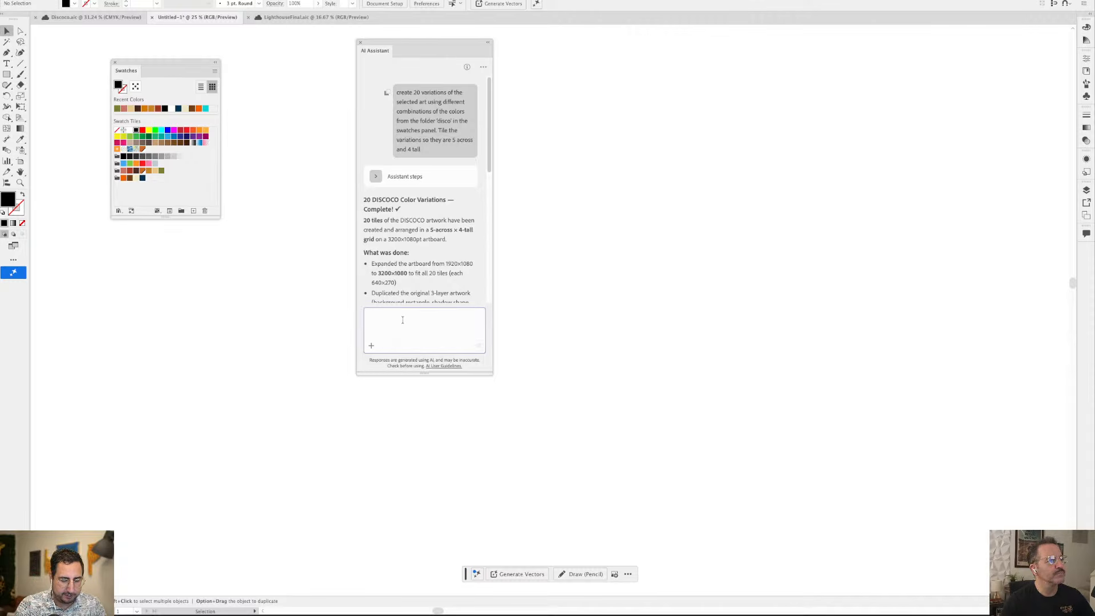
text(crea)
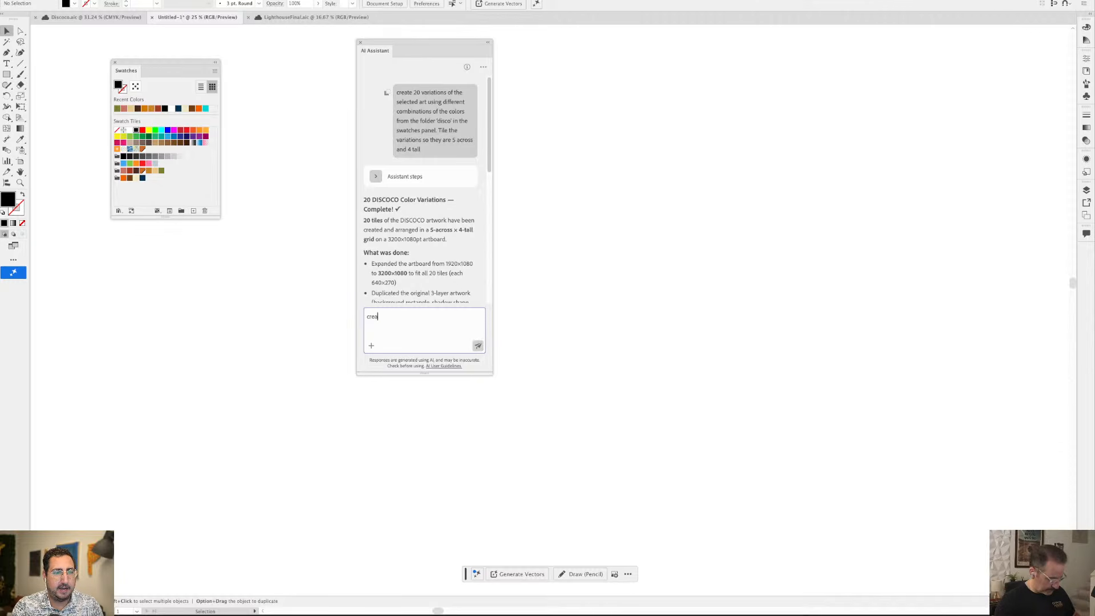
text(te a )
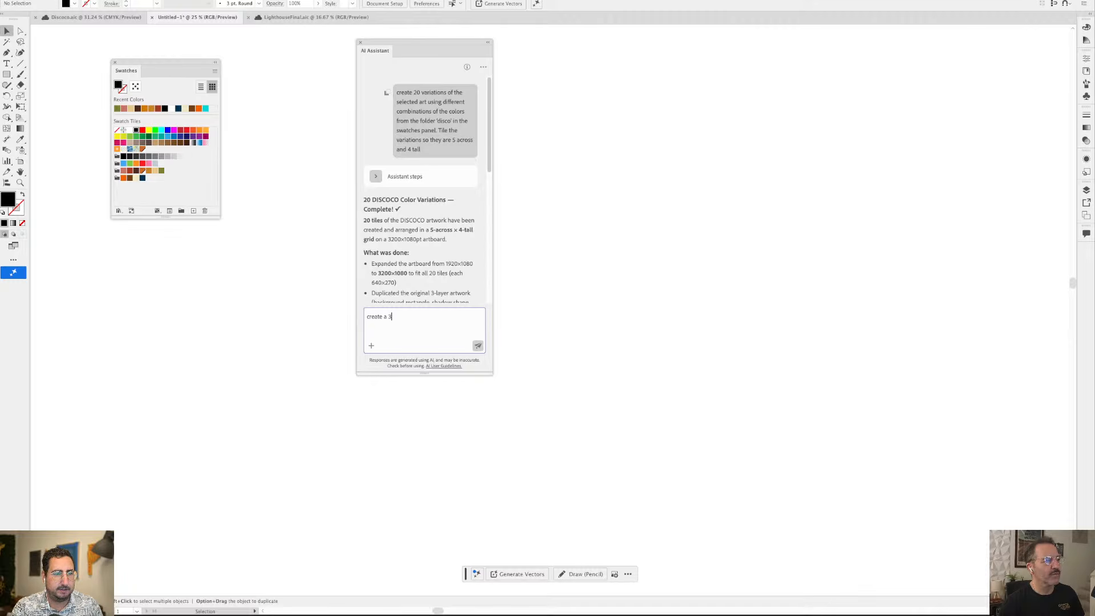
text(tria)
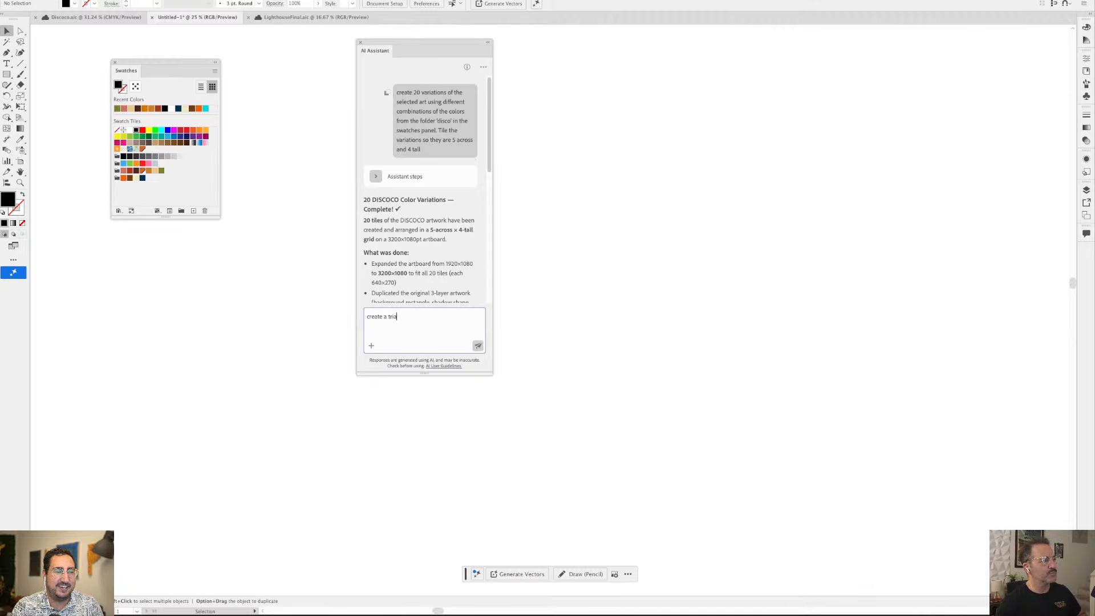
text(ngle, a circ)
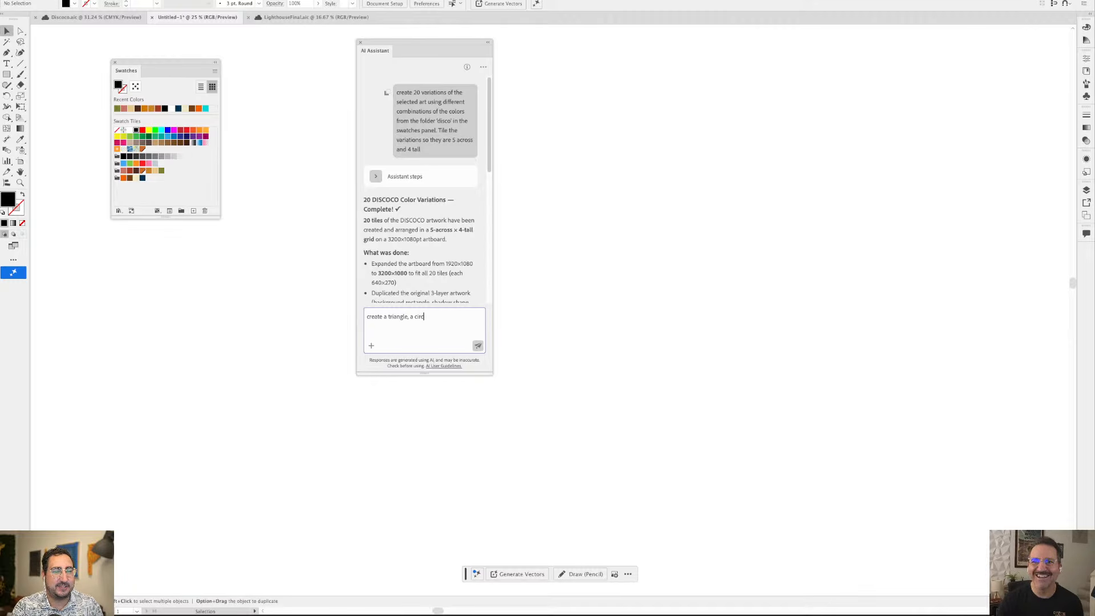
text(le, and a rect)
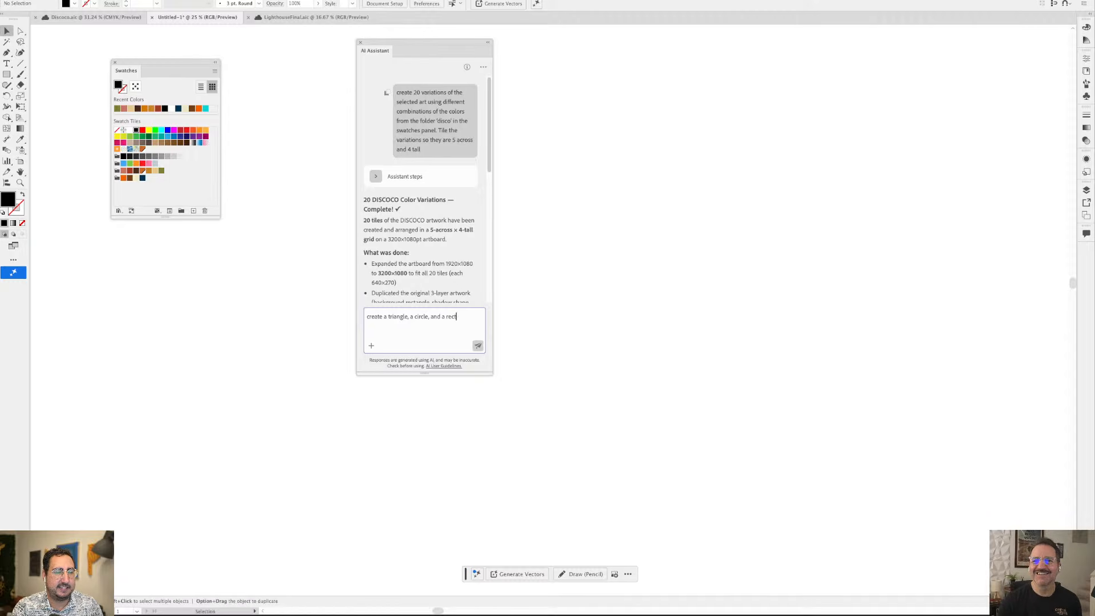
text(angle all of)
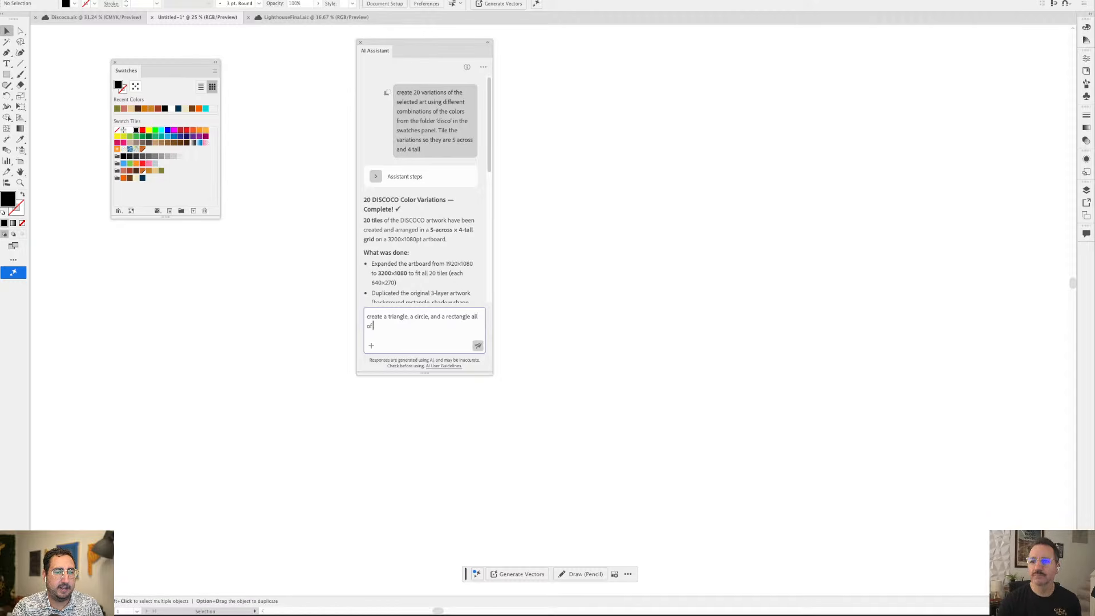
text( the same size )
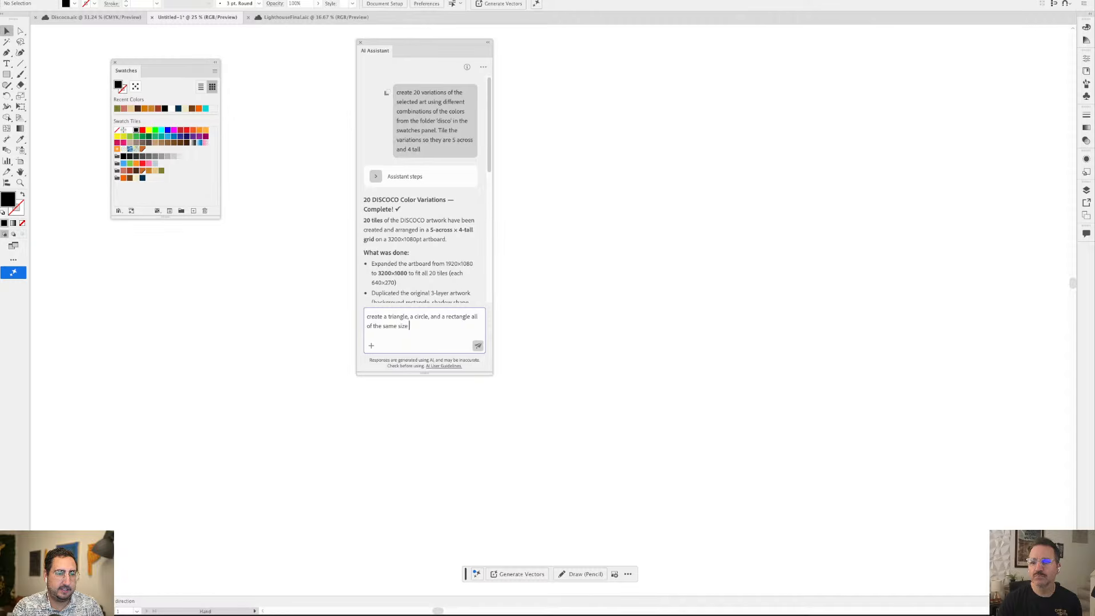
text(in 3 different)
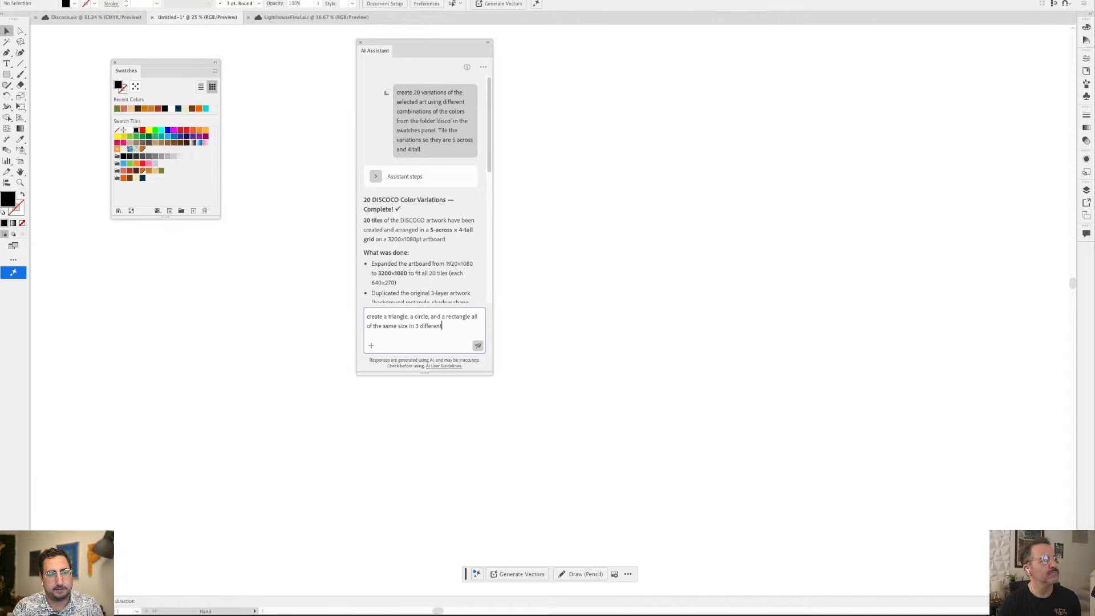
text( colors)
key(Return)
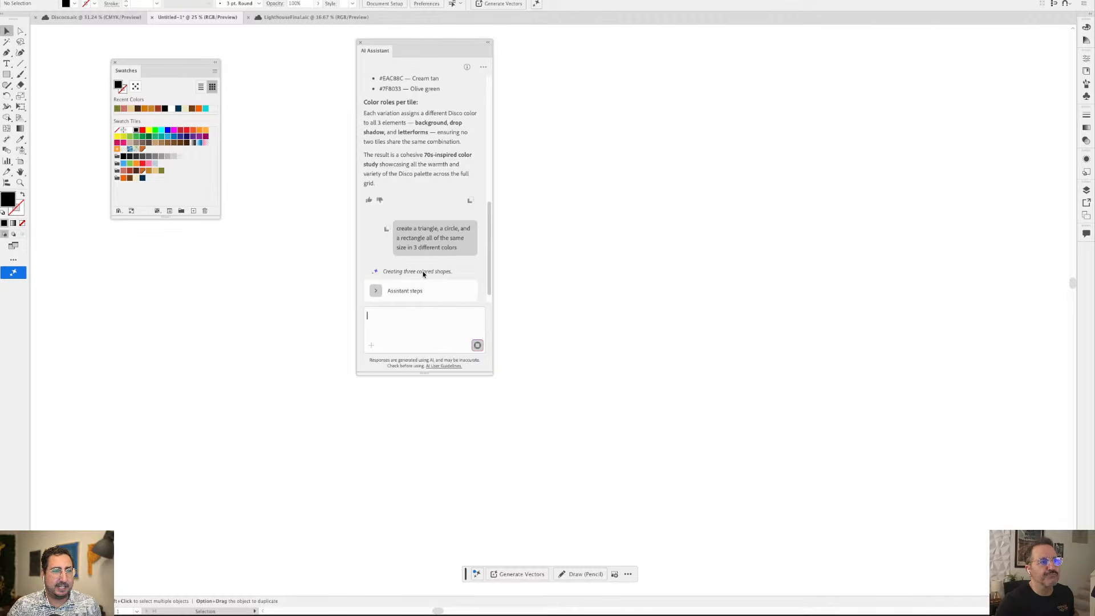
Expand the assistant's steps for the three shapes and examine the generated triangle, circle and square on the artboard
click(377, 292)
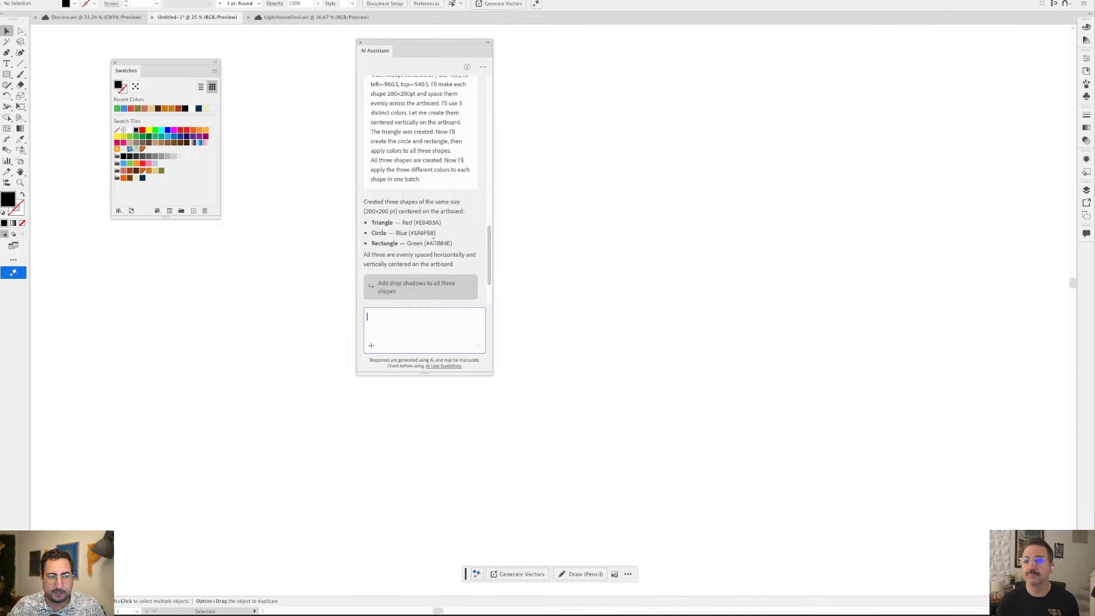
scroll(433, 242, down, 1)
click(691, 337)
key(space)
drag(855, 397, 690, 273)
drag(998, 428, 675, 313)
drag(794, 301, 622, 355)
scroll(662, 314, up, 1)
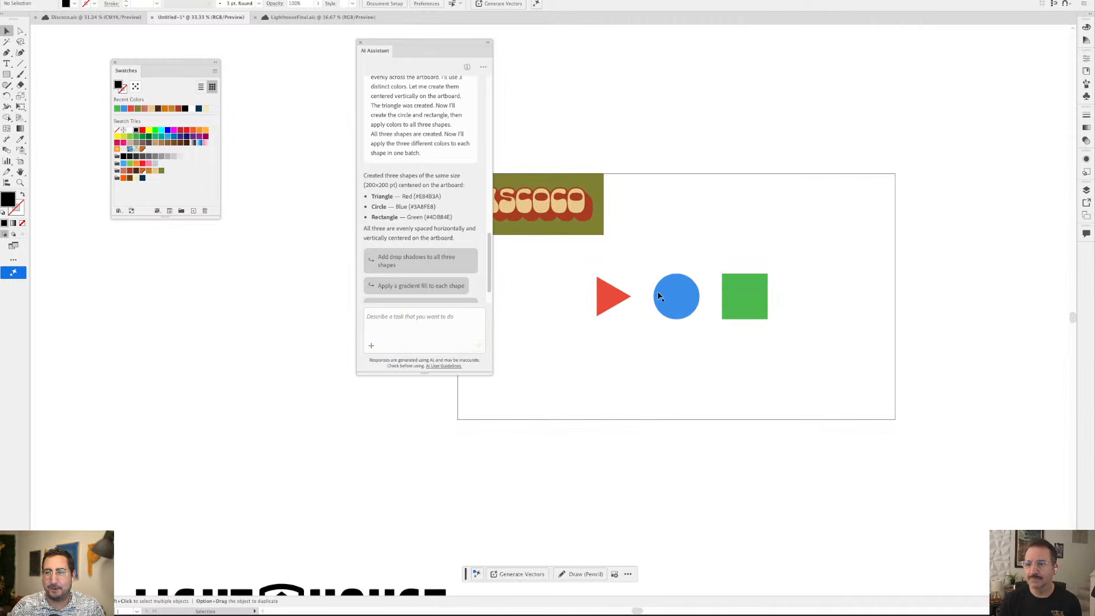
scroll(659, 295, up, 5)
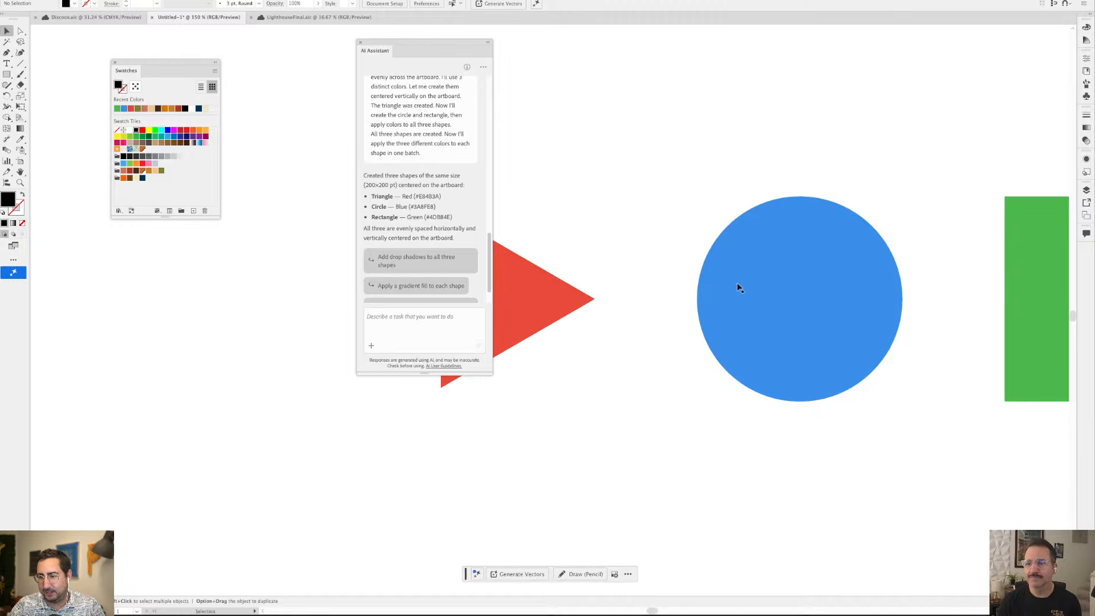
scroll(737, 282, down, 3)
key(space)
mouse_move(799, 304)
mouse_down()
mouse_move(791, 283)
mouse_move(804, 288)
mouse_move(793, 303)
mouse_up()
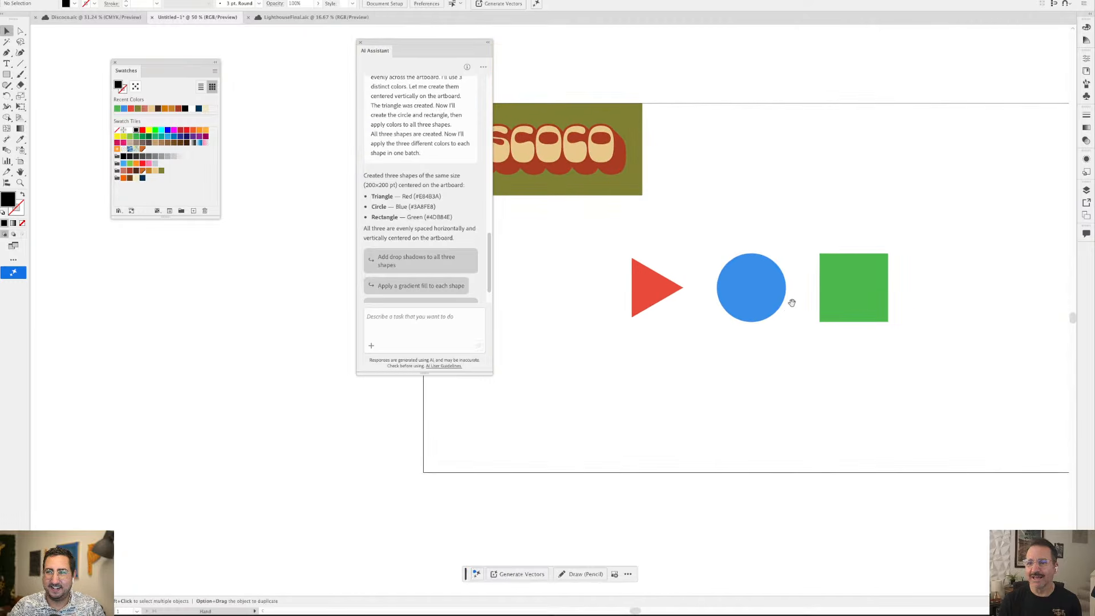
Select the triangle, circle and square, have the assistant apply a gradient fill to each shape, and expand its steps
drag(589, 274, 958, 363)
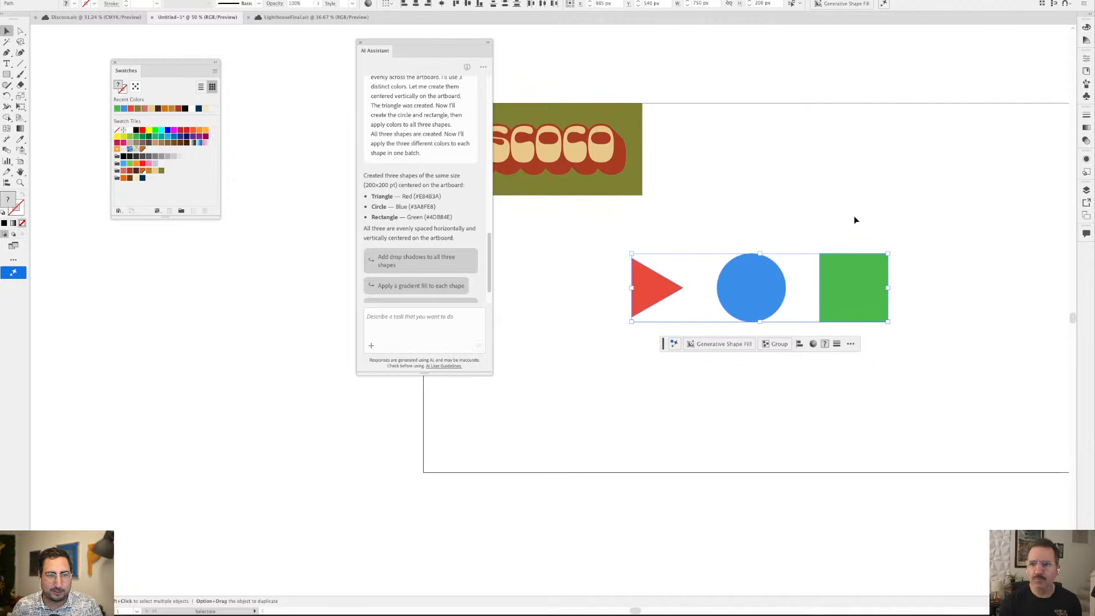
key(Delete)
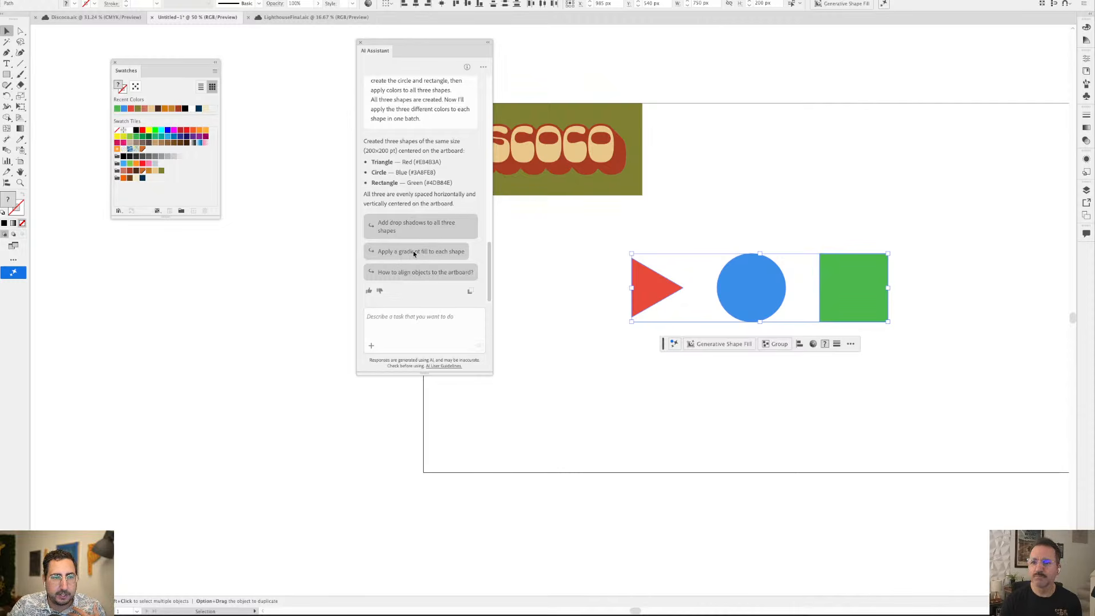
click(398, 252)
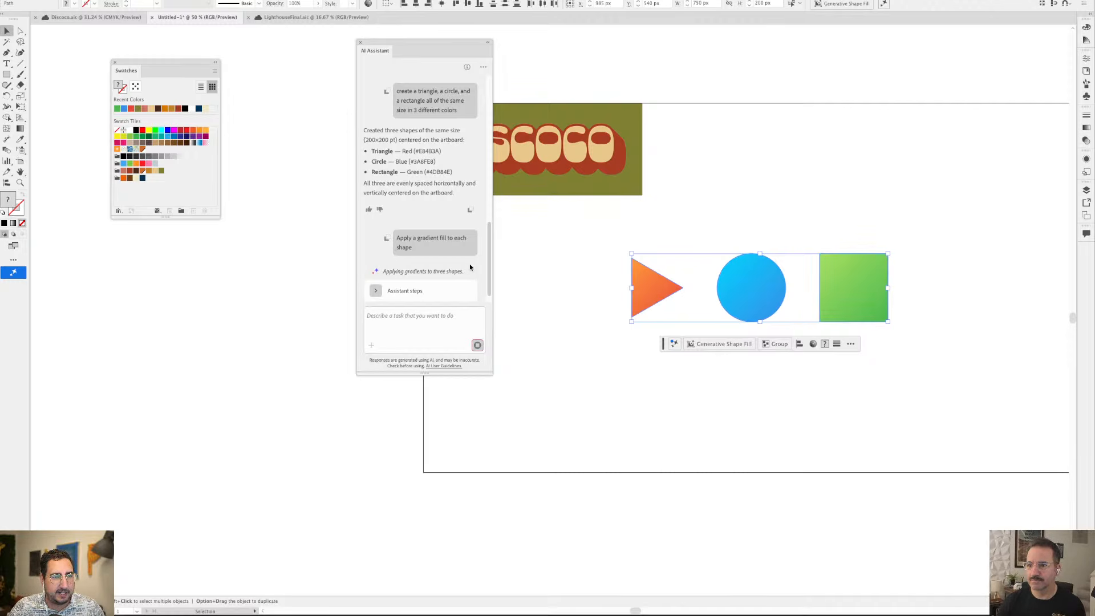
click(377, 291)
scroll(403, 261, down, 5)
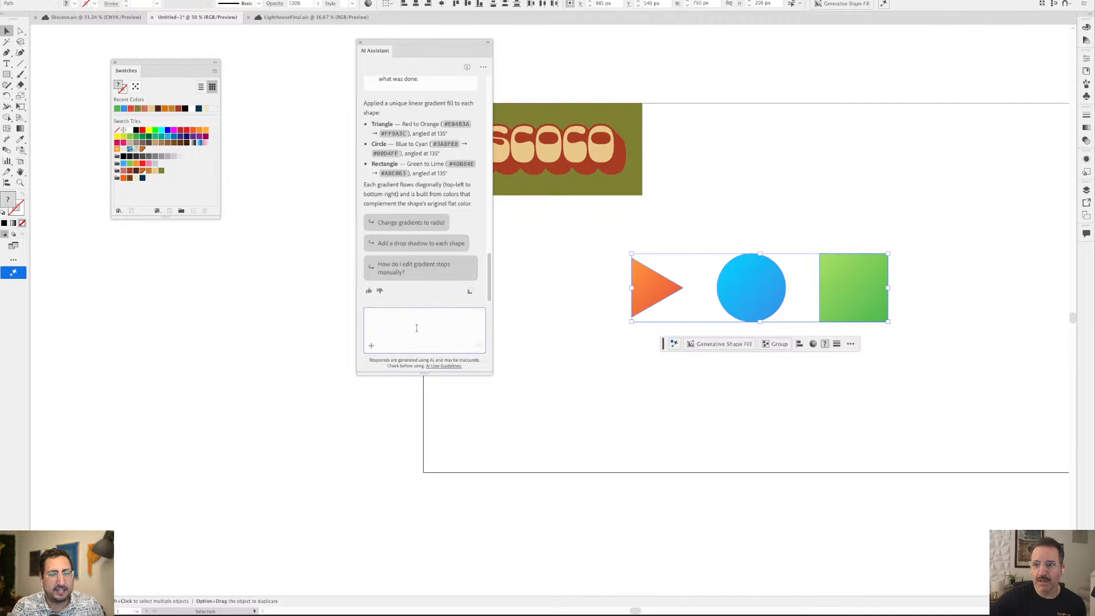
Ask the assistant to "make them look wobbly and hand drawn on the edges", expand its steps, and deselect the shapes
text(make them )
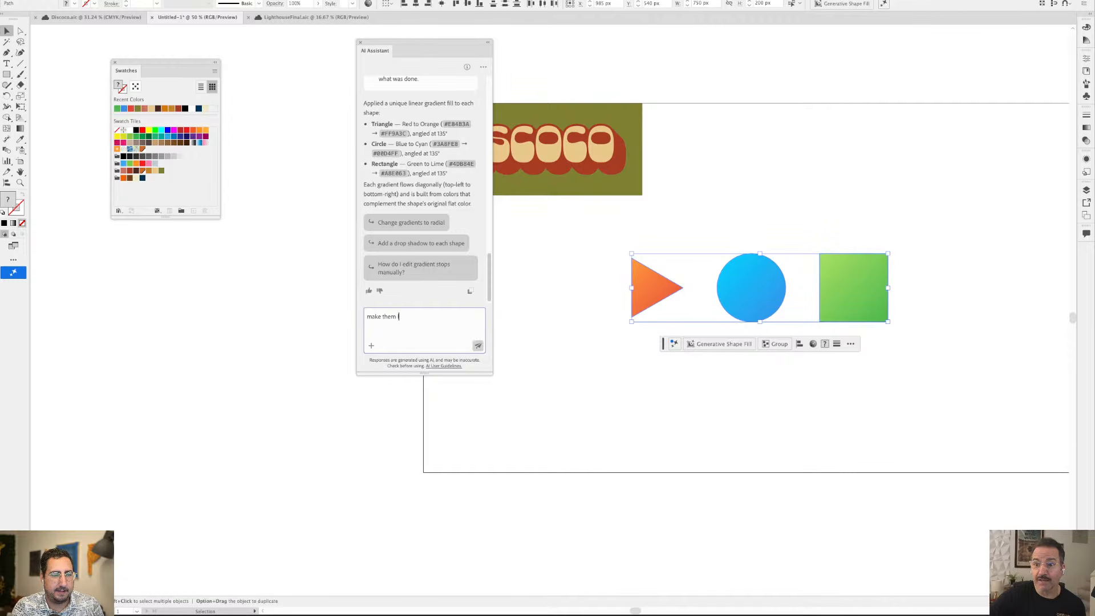
text(look wobbly)
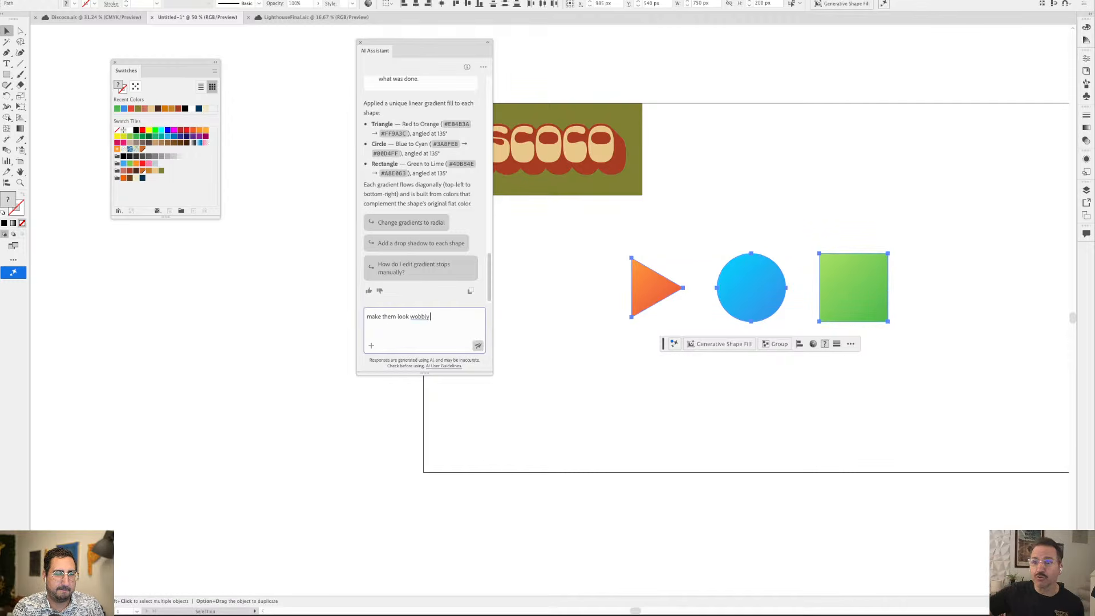
text( and hand)
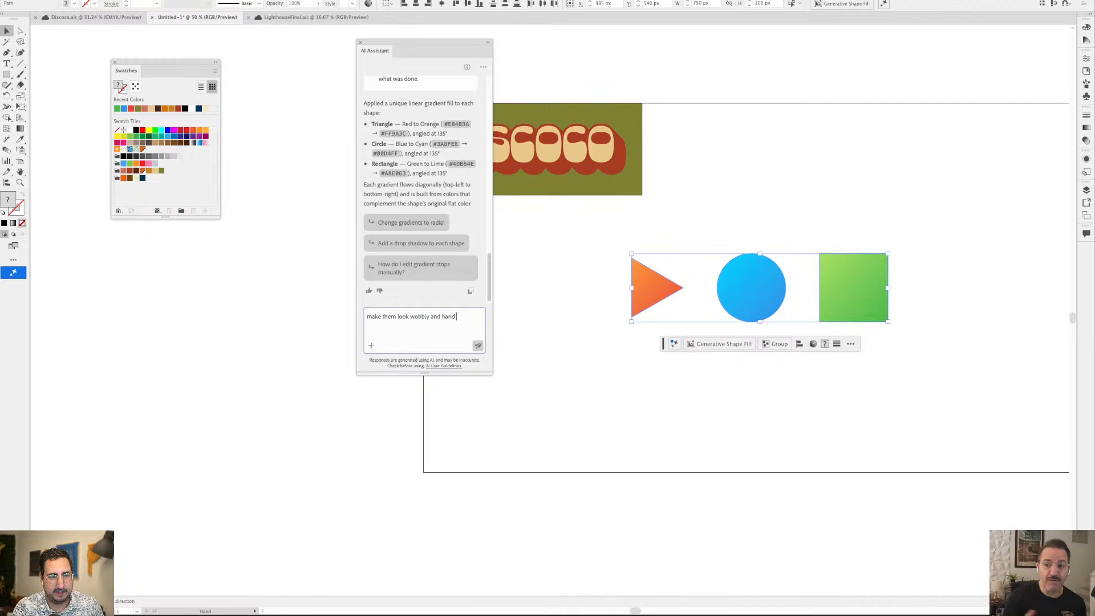
text( drawn on th)
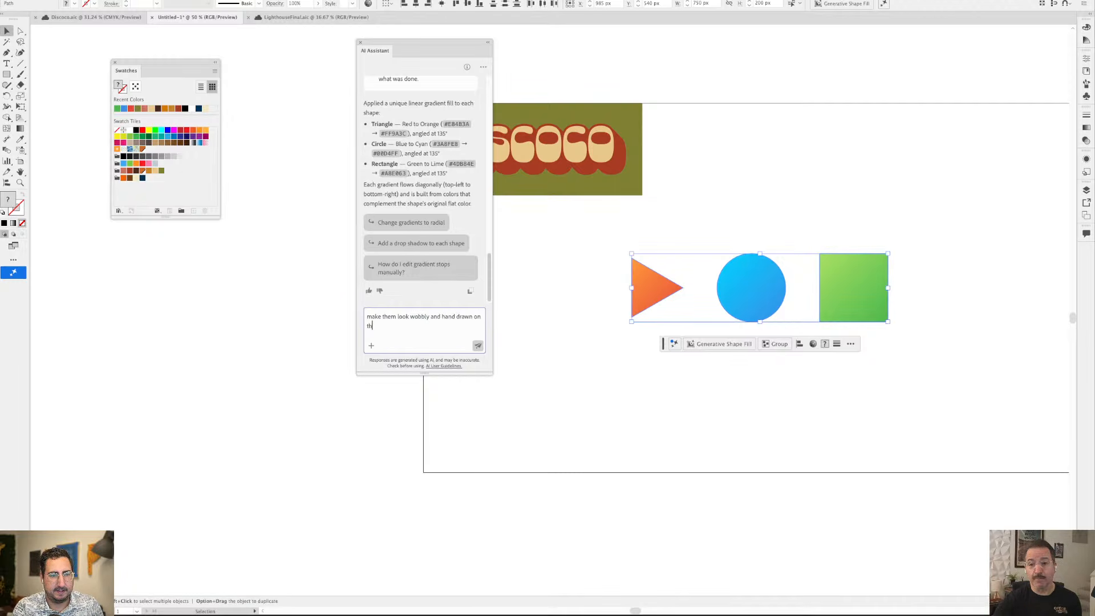
text(e edges)
key(Return)
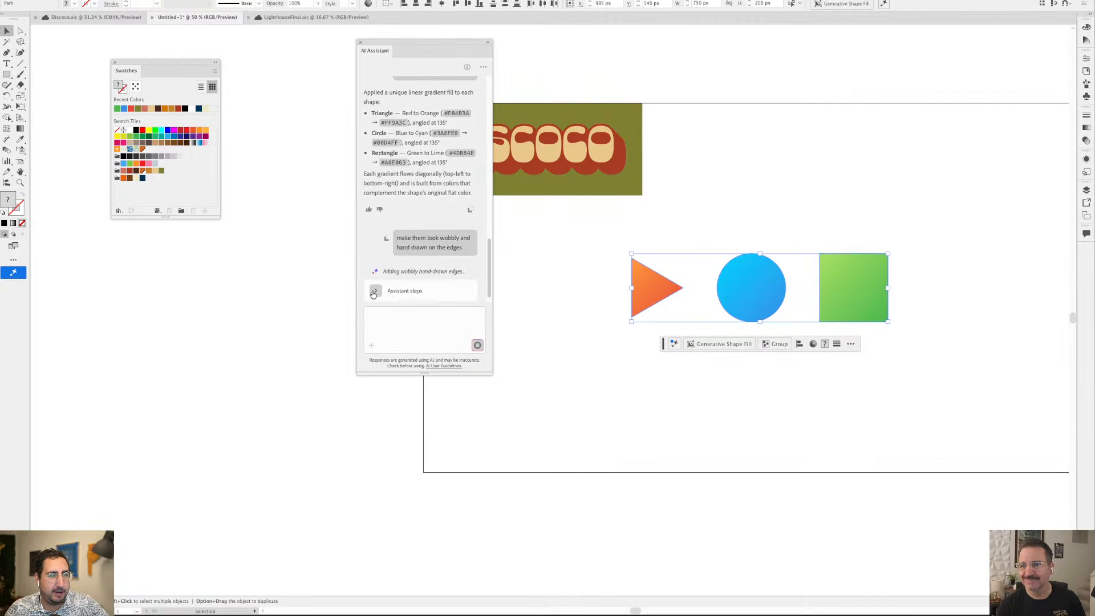
click(395, 292)
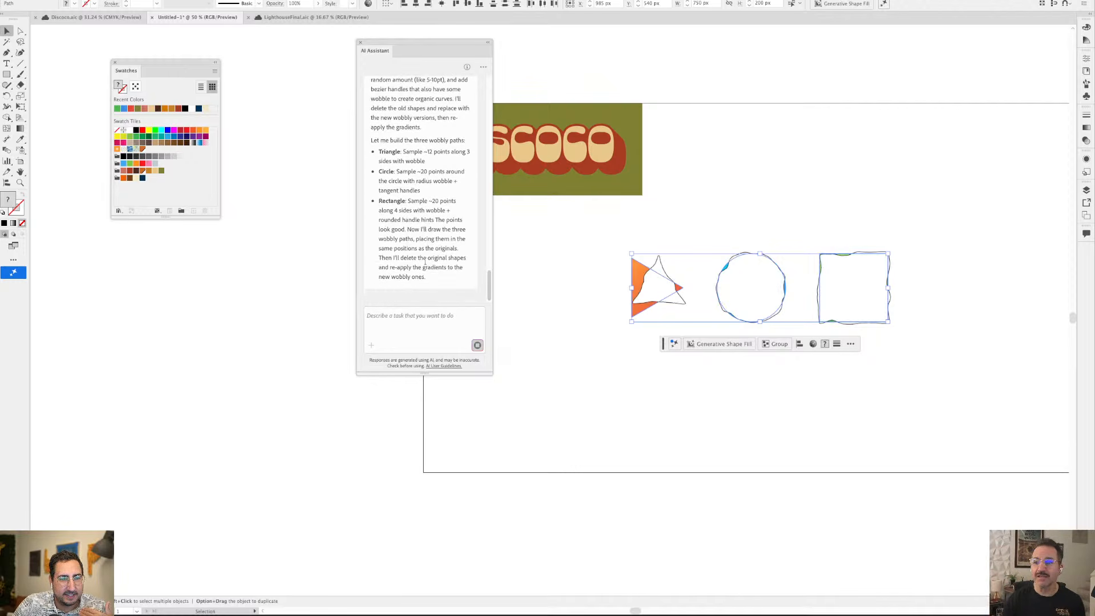
click(808, 207)
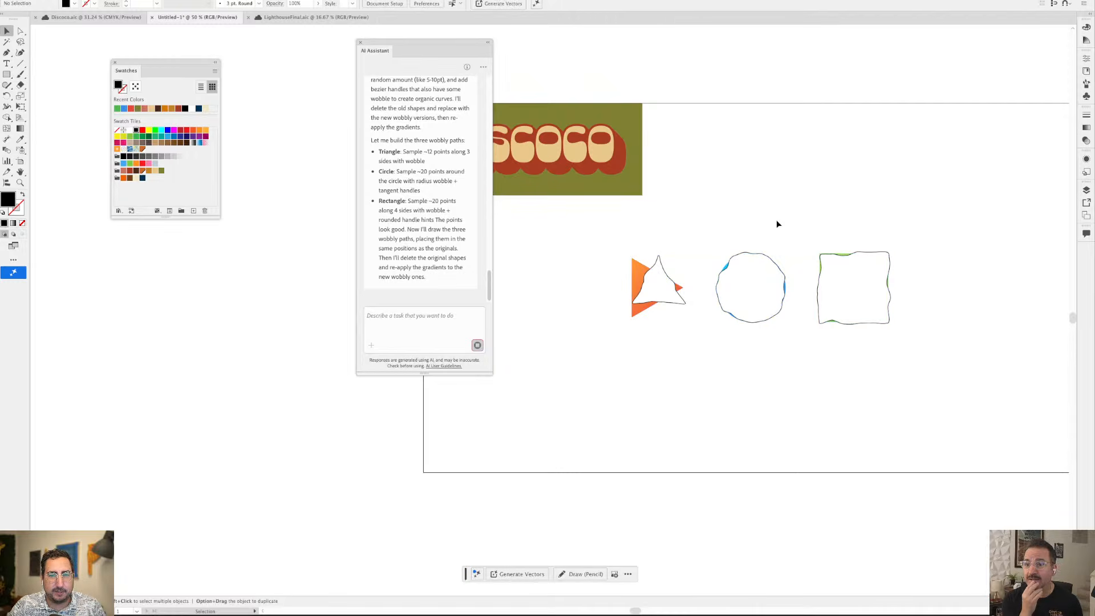
Select the wobbly triangle, circle and square outlines together and move them below the original gradient shapes
click(653, 288)
shift+click(736, 285)
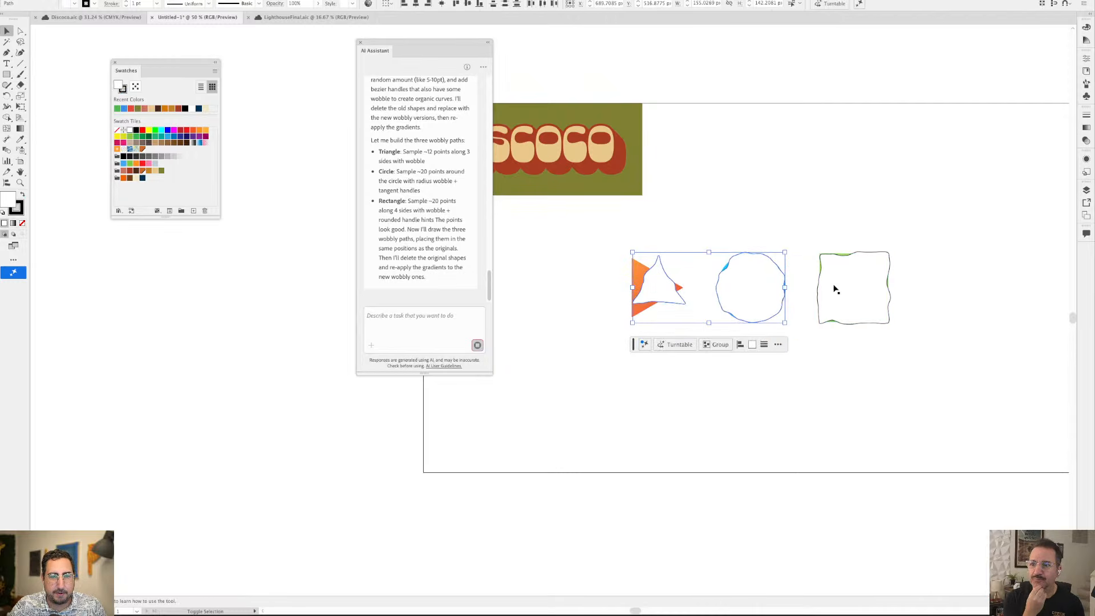
shift+click(832, 302)
drag(831, 313, 834, 394)
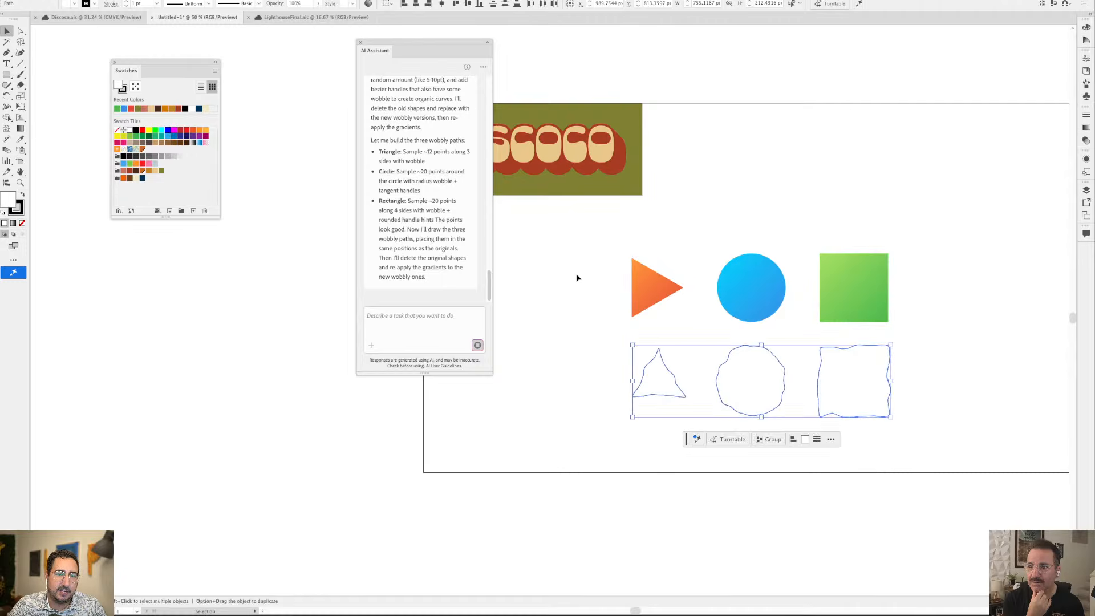
Select the three gradient-filled wobbly shapes, move them up toward their original position, and deselect them
drag(576, 276, 892, 410)
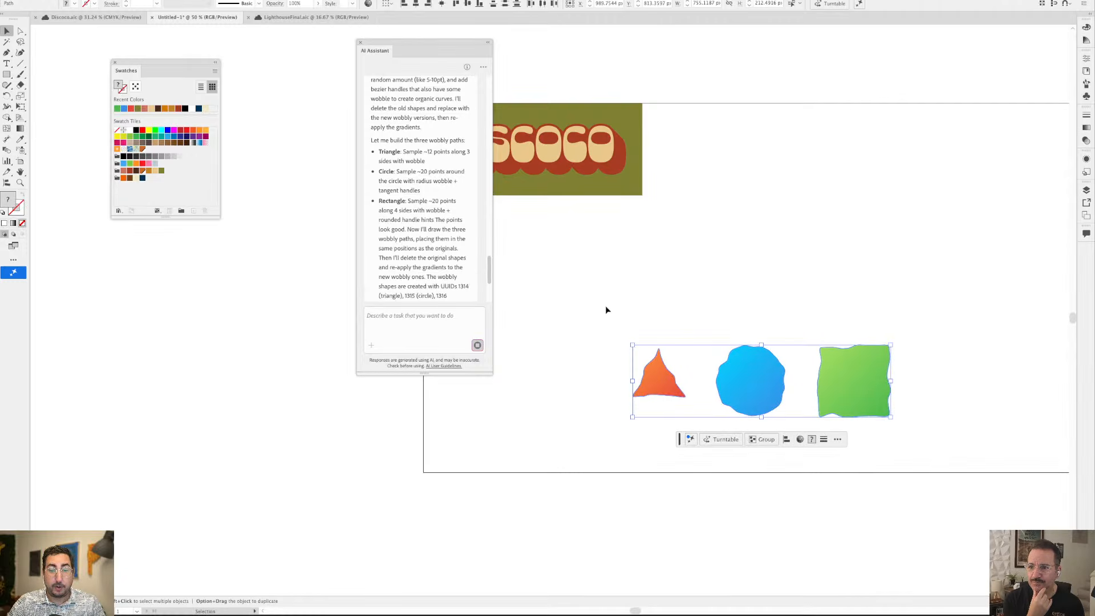
drag(748, 378, 745, 318)
click(771, 207)
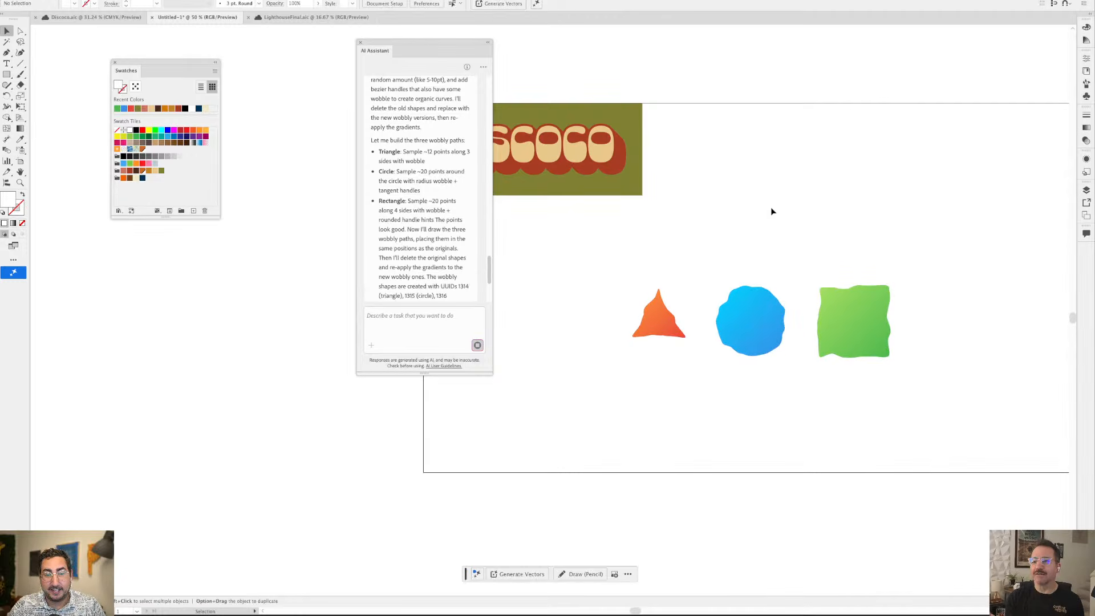
Zoom in on the wobbly shapes and move the AI Assistant panel clear of the orange triangle
scroll(760, 314, up, 5)
scroll(760, 313, down, 6)
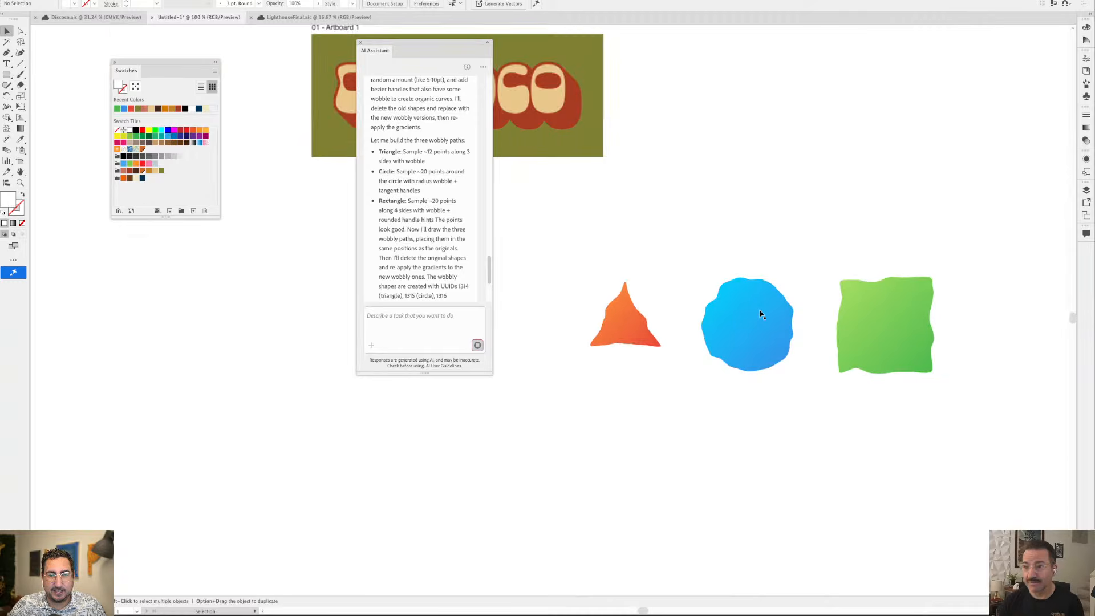
drag(756, 310, 711, 273)
scroll(726, 283, up, 1)
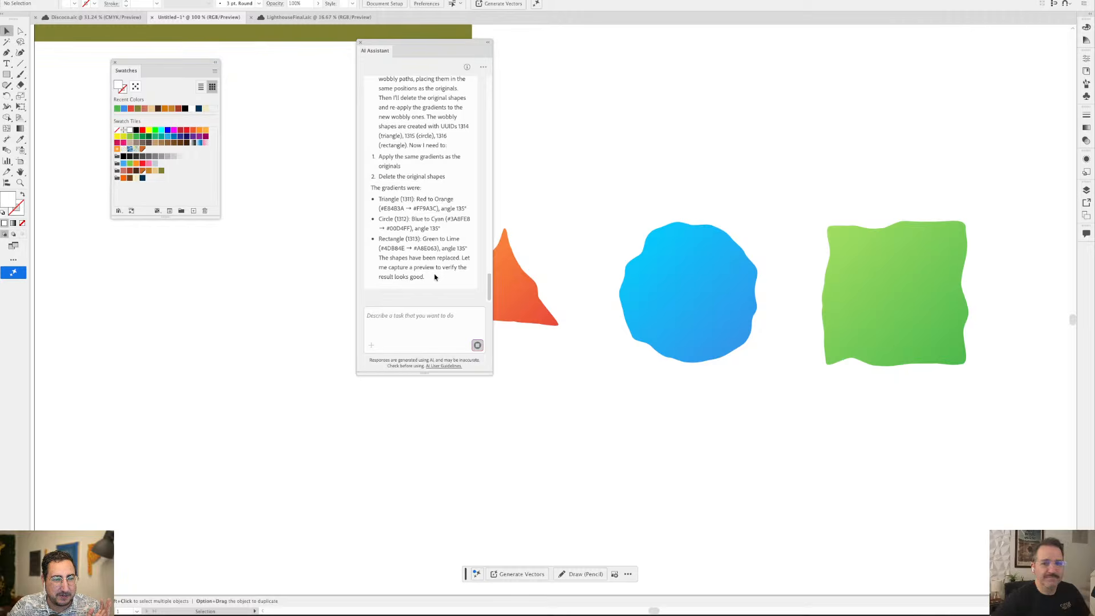
drag(392, 41, 329, 56)
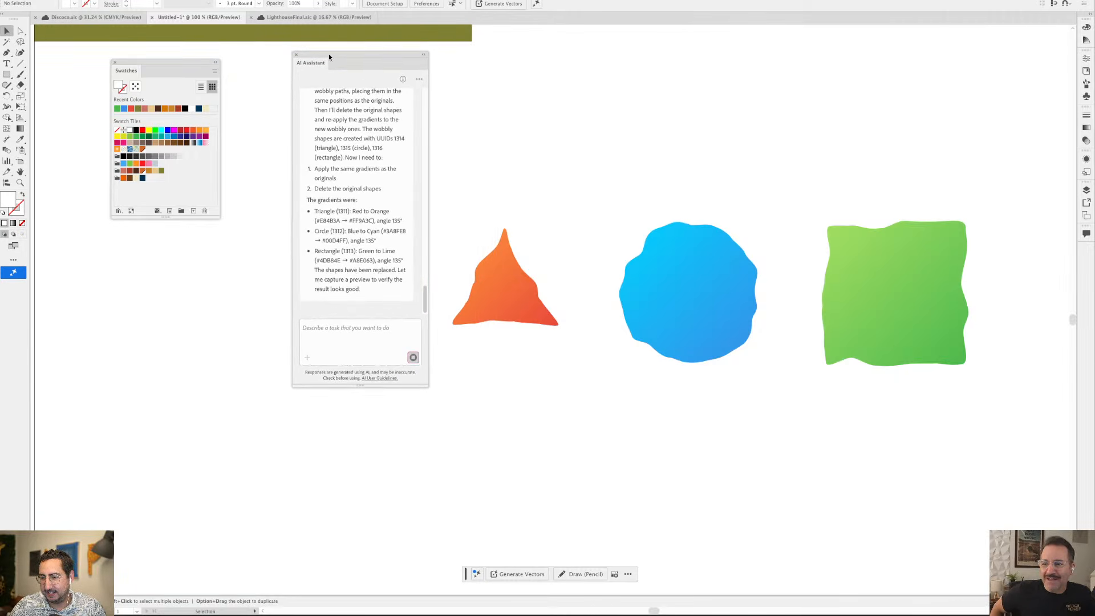
Select the wobbly triangle, circle and square one after another, and shift the green square slightly up and left
click(504, 287)
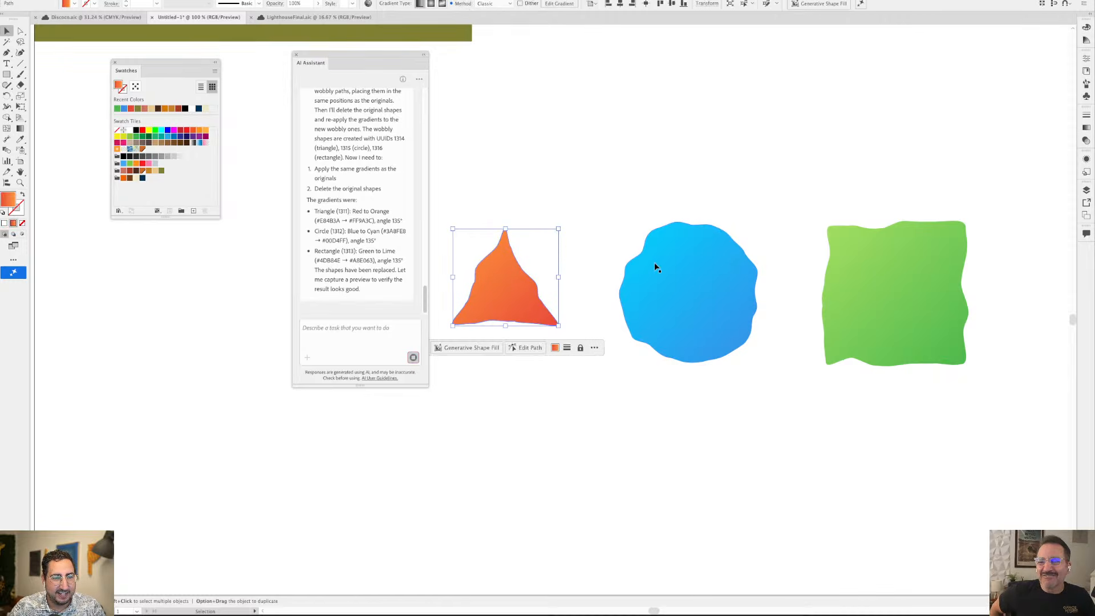
click(669, 262)
click(888, 264)
drag(887, 264, 850, 231)
Select all three wobbly shapes and send the assistant its suggested question "How does the Roughen effect work in Illustrator?"
scroll(375, 218, down, 8)
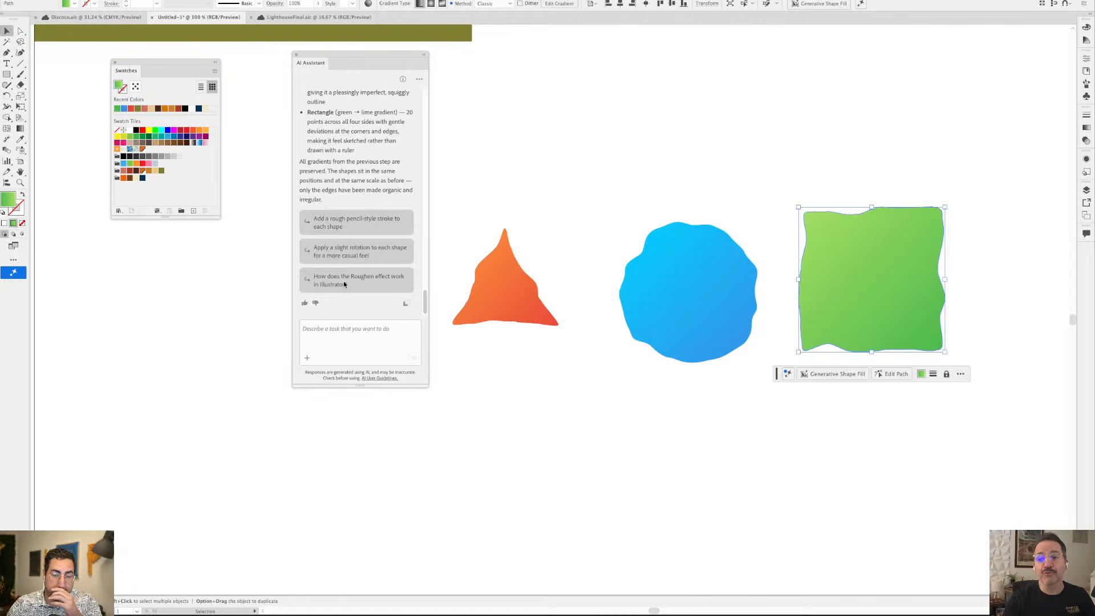
drag(485, 200, 959, 328)
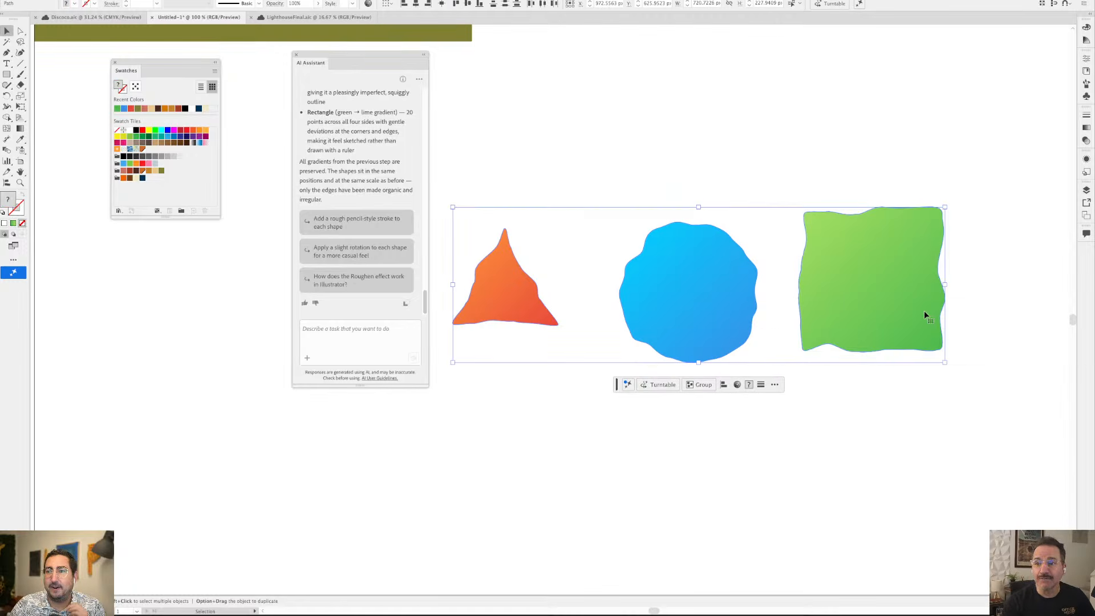
click(356, 284)
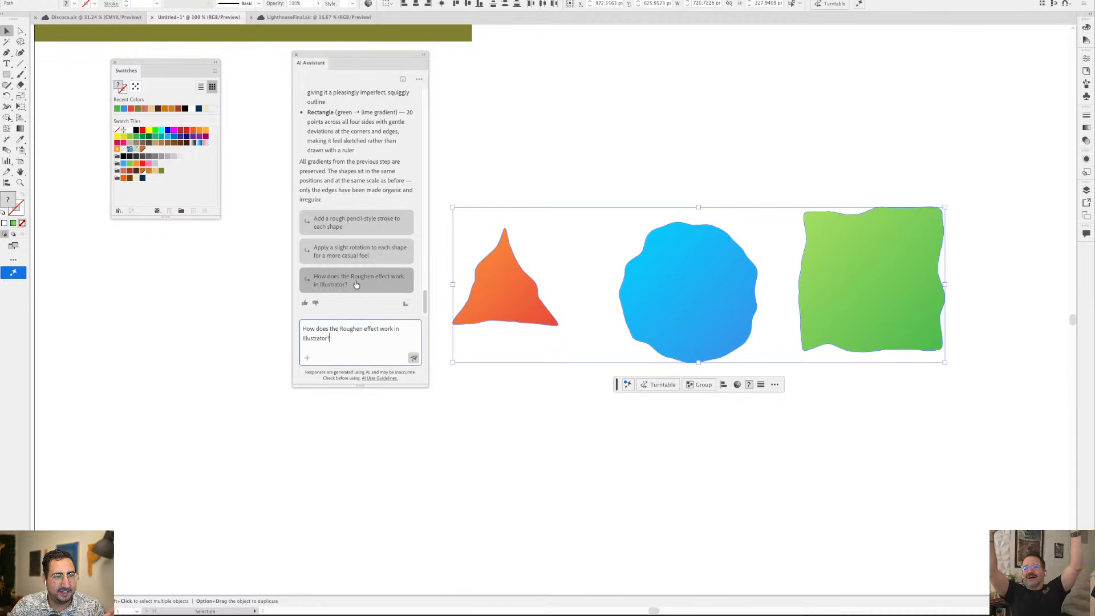
click(412, 358)
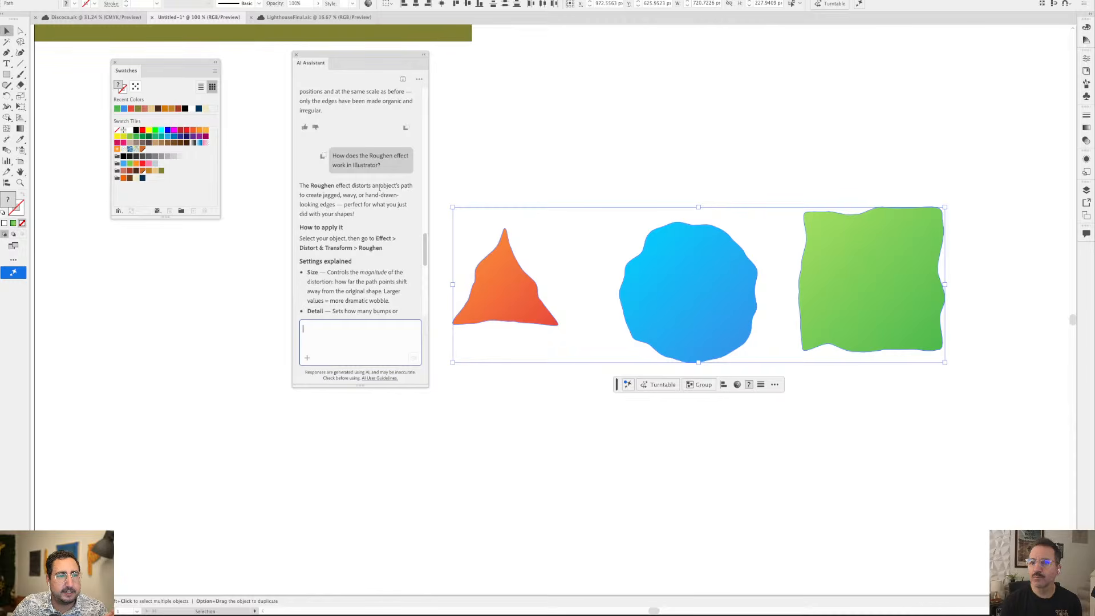
Read the Roughen explanation, open the Appearance panel through the answer's link, and deselect the shapes
scroll(370, 204, down, 2)
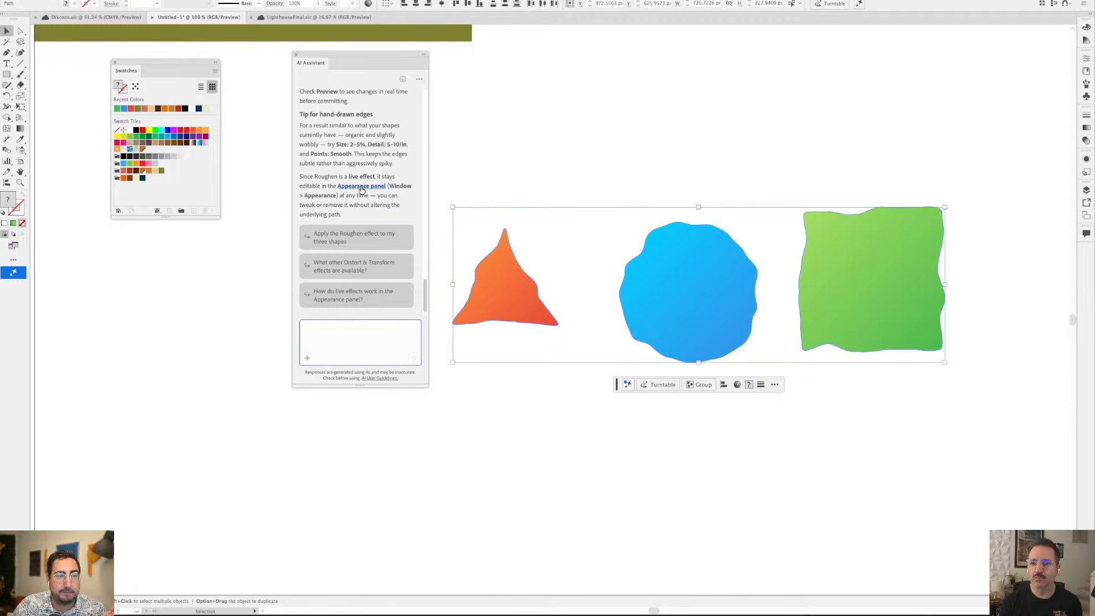
click(363, 186)
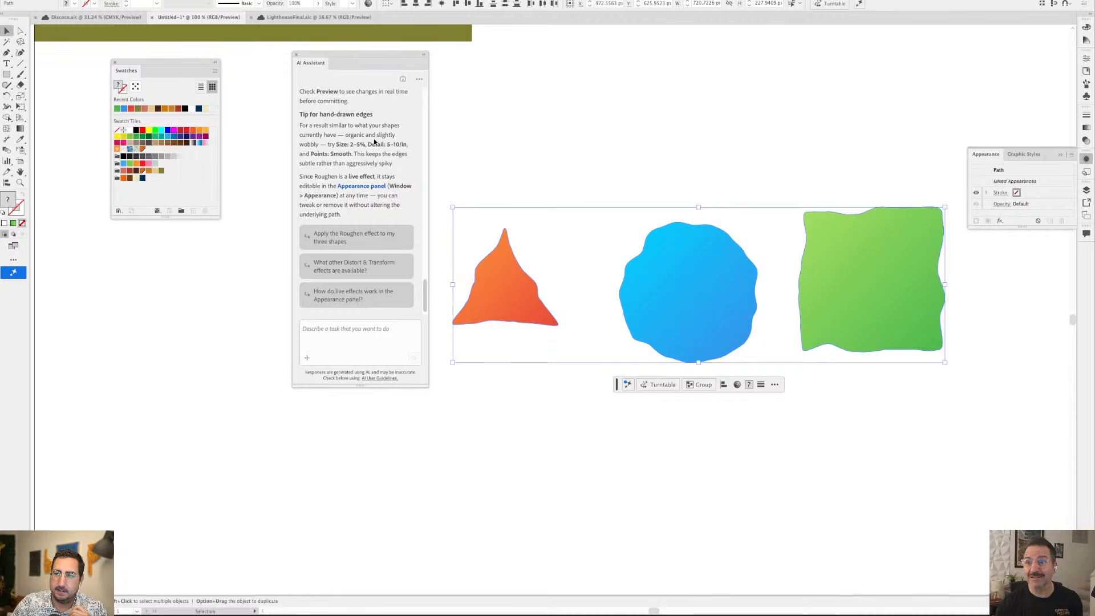
click(495, 142)
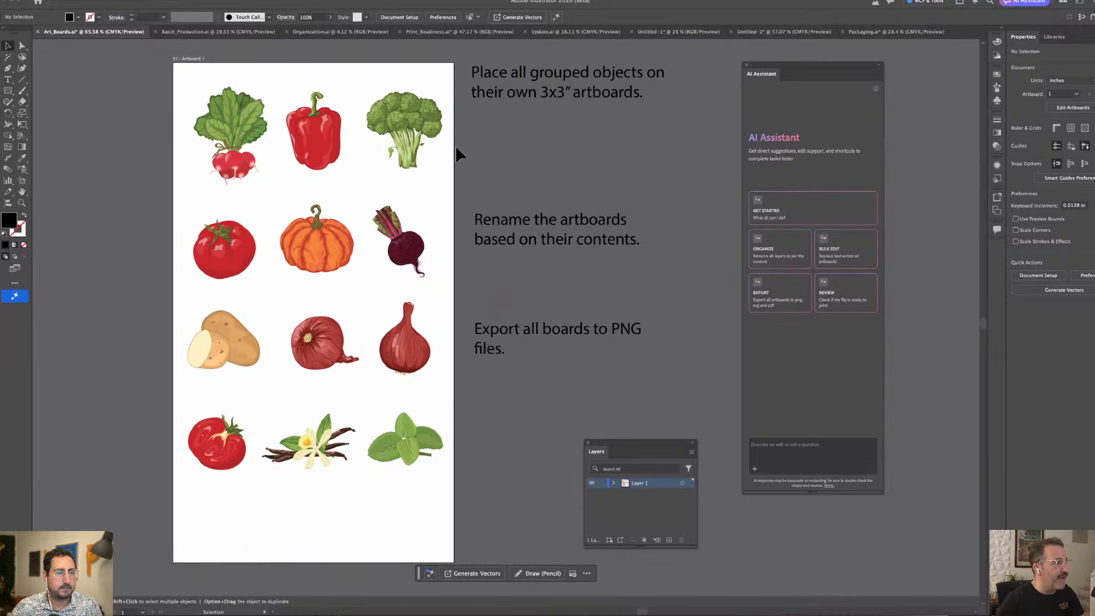
Send the AI Assistant the prompt "Place all grouped objects on their own 3x3" artboards." for the vegetable illustrations in Art_Boards.ai
click(404, 151)
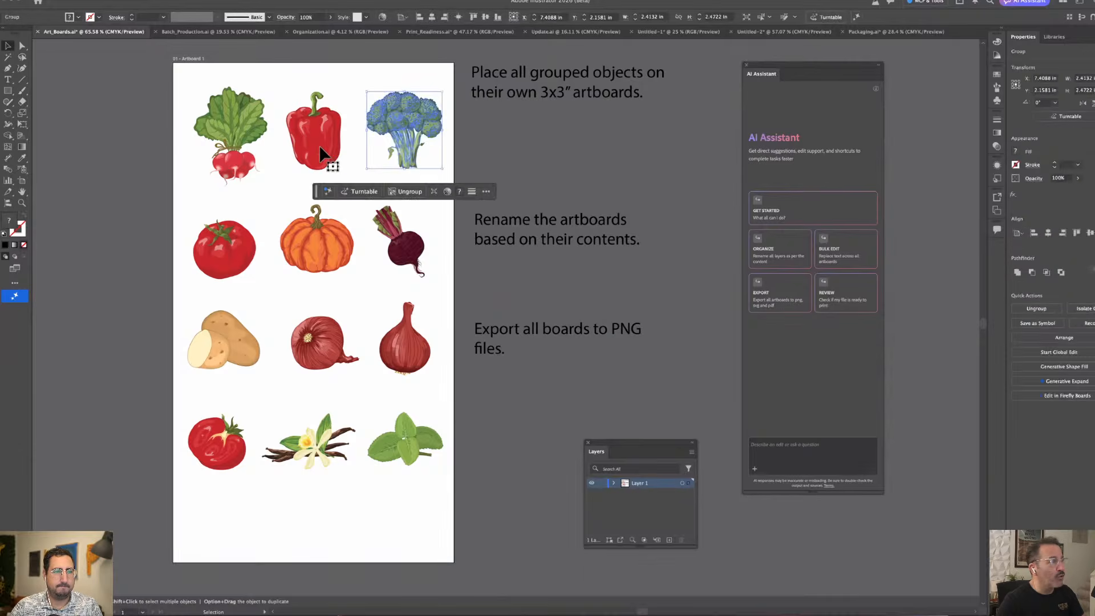
click(325, 149)
click(561, 91)
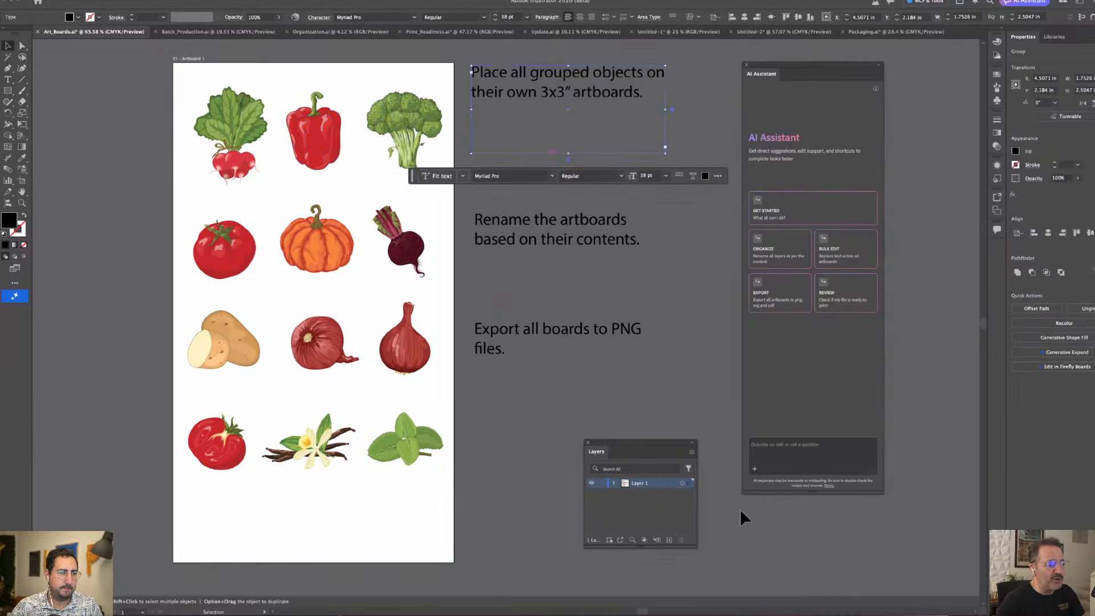
click(797, 450)
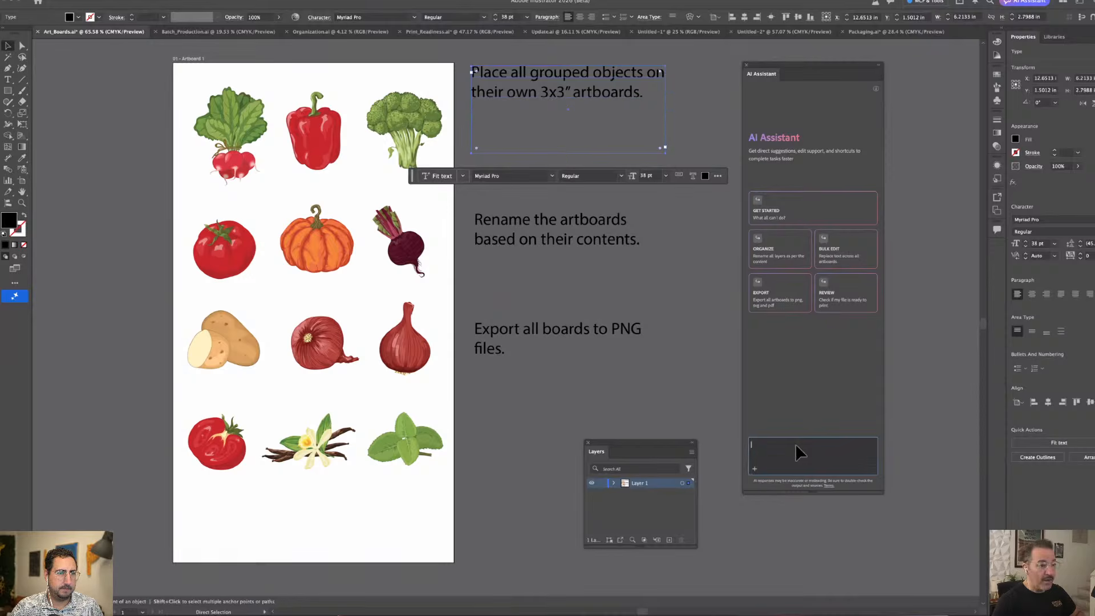
text(Place all grouped objects on their own 3x3" artboards.)
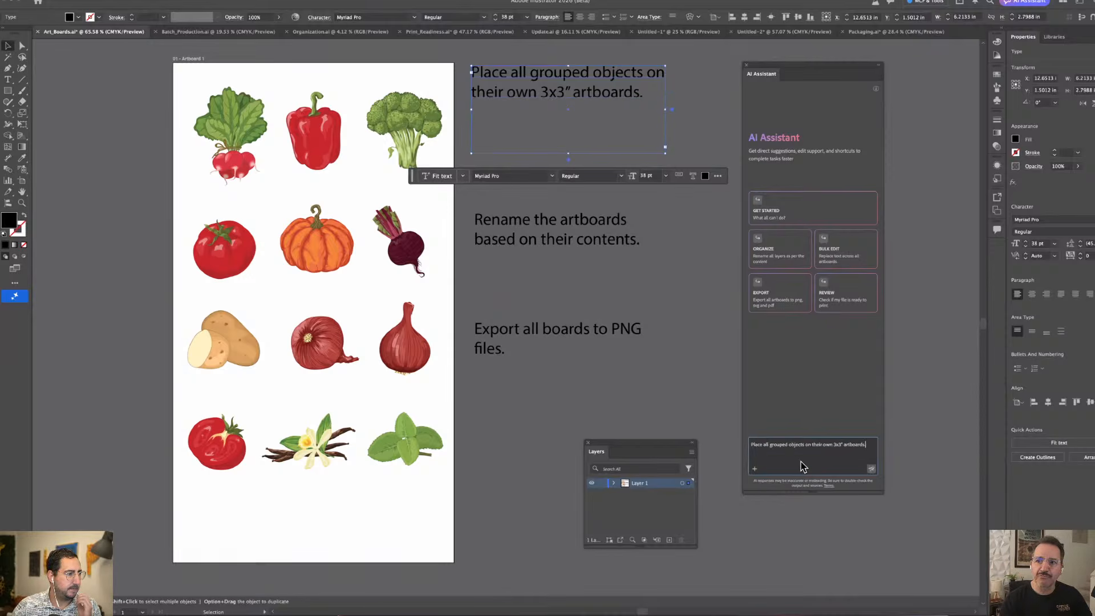
click(871, 468)
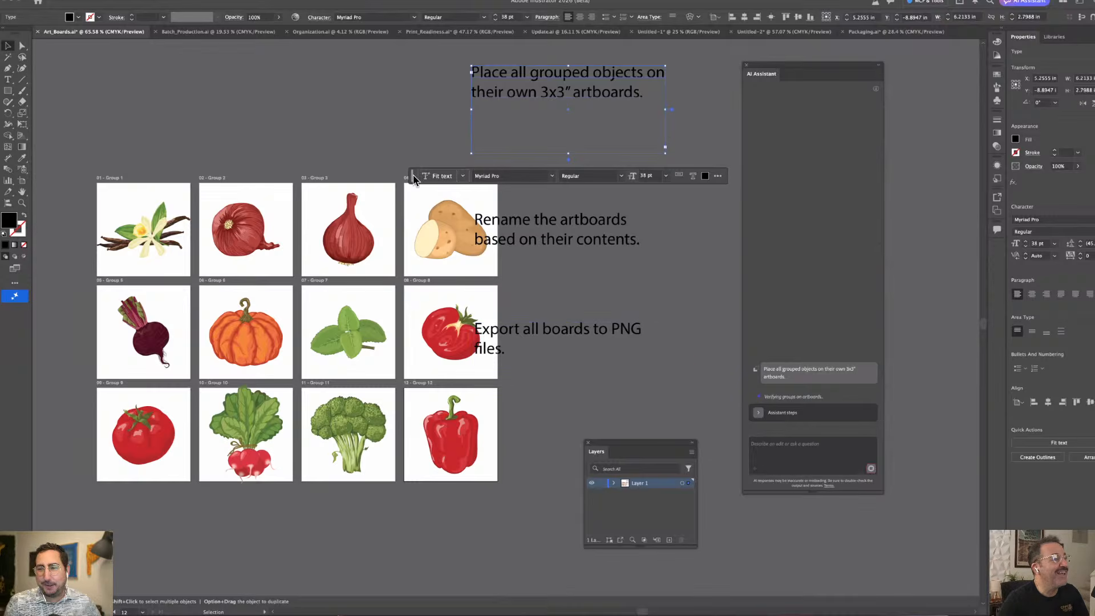
Move the contextual task bar above the artboards and send the assistant its suggestion "Rename artboards based on their contents"
drag(412, 180, 409, 59)
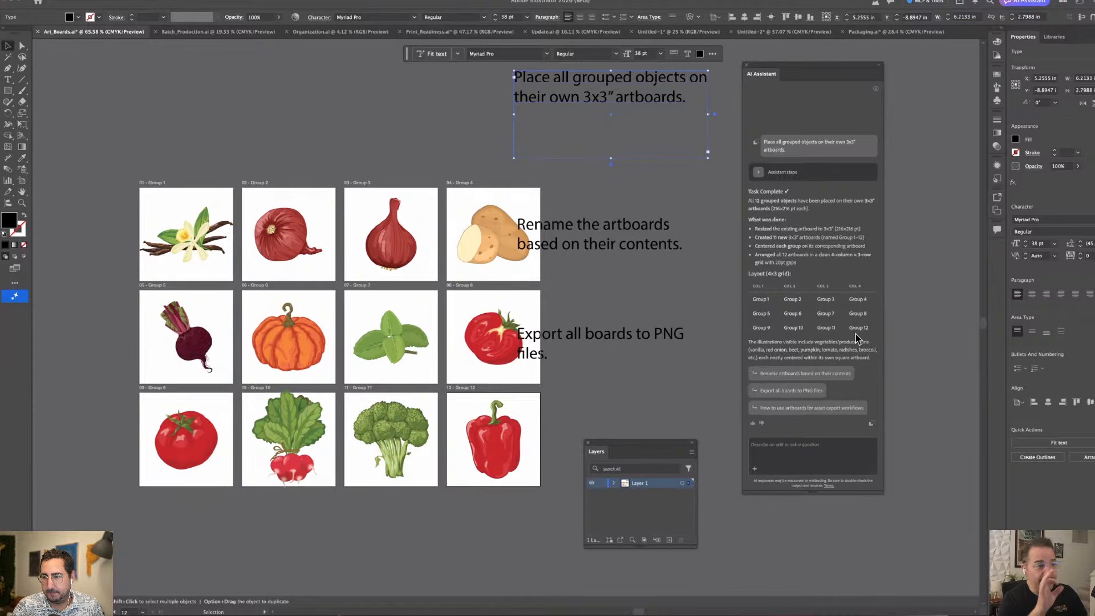
click(799, 375)
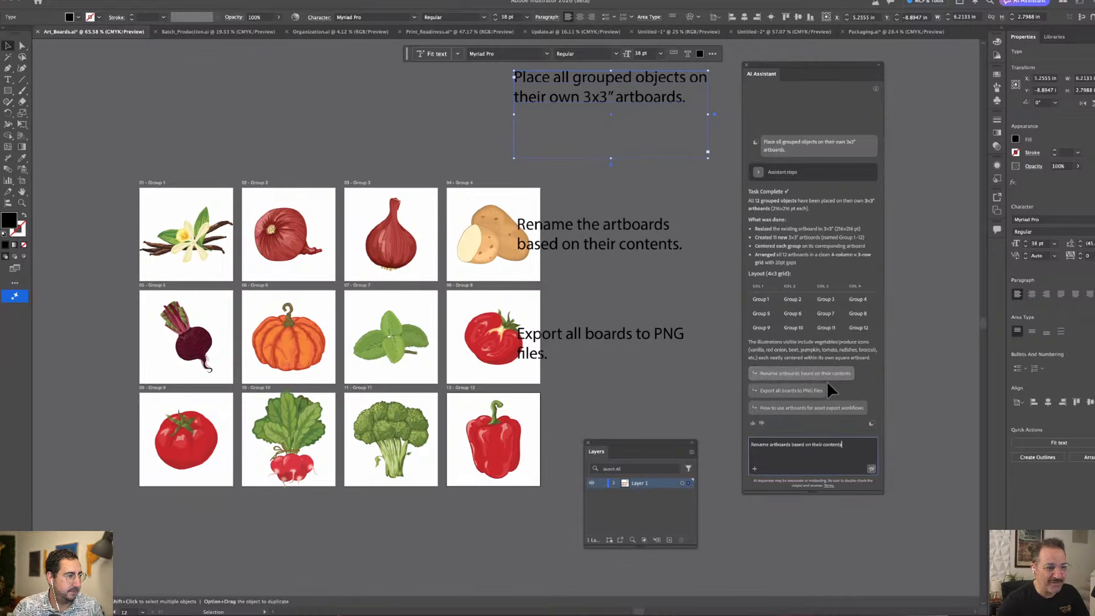
click(871, 470)
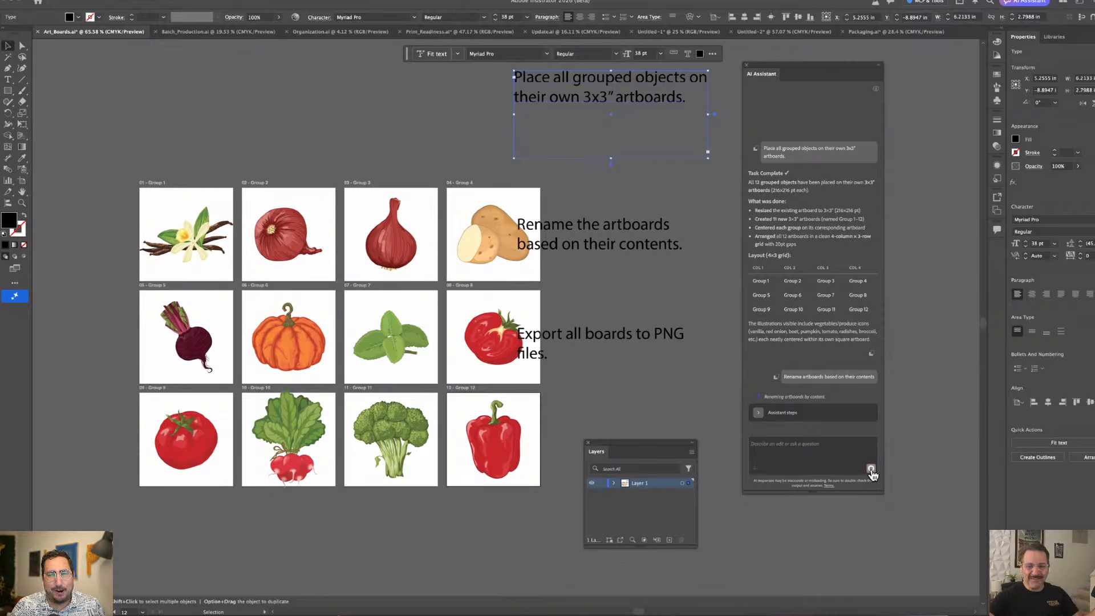
click(618, 615)
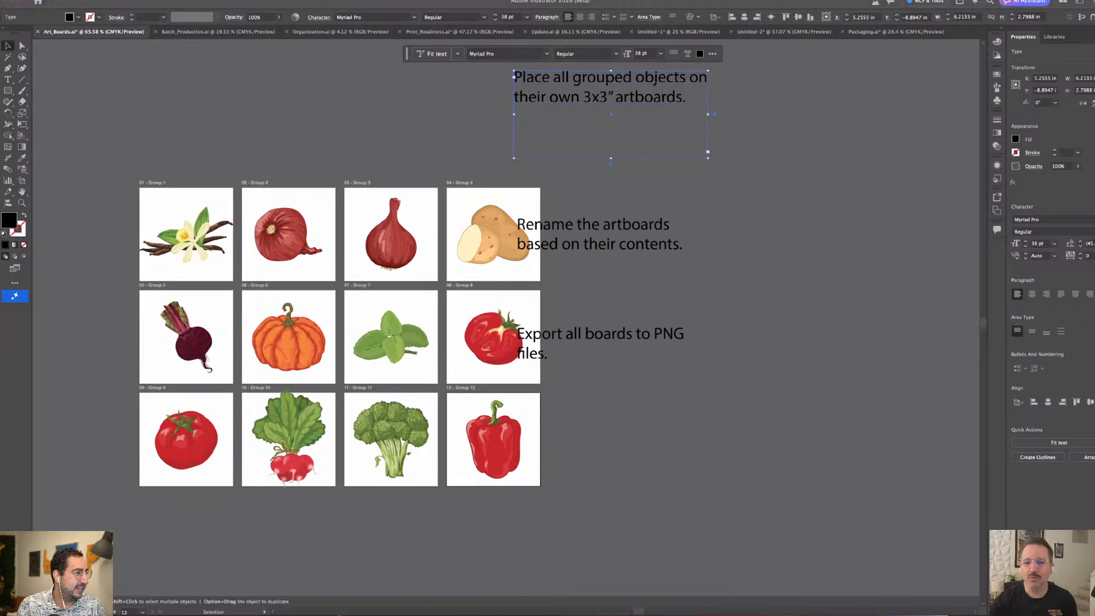
click(798, 539)
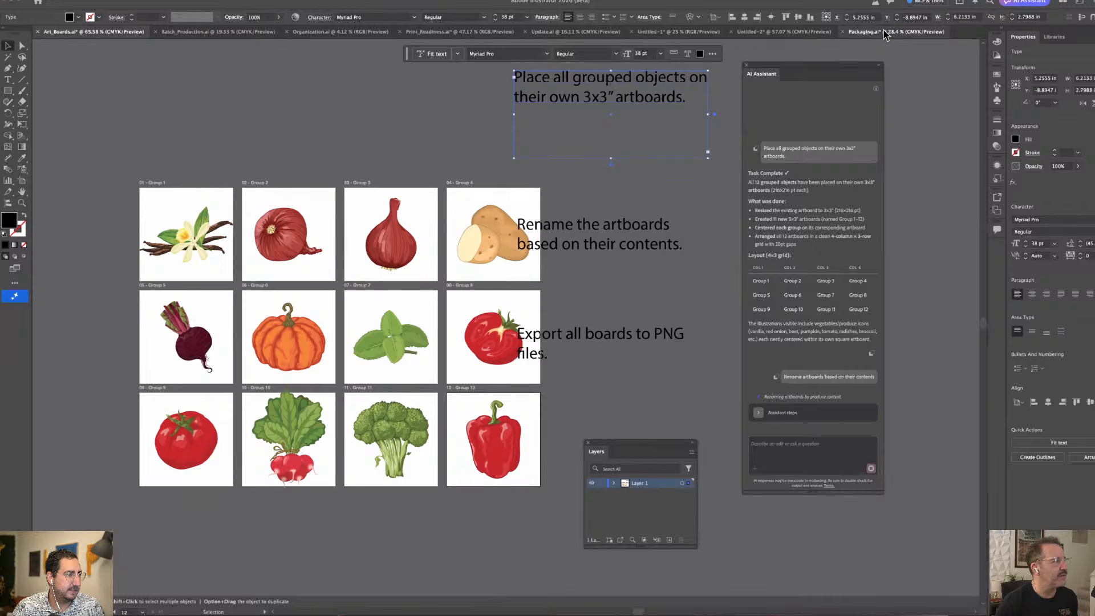
click(76, 32)
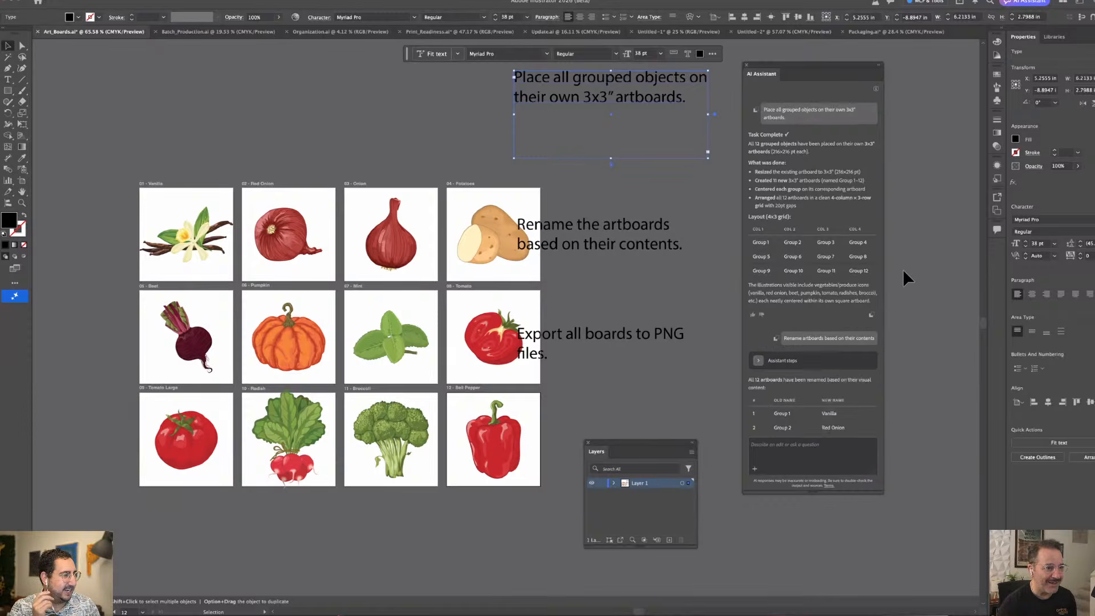
Examine the assistant's table of old and new artboard names and compare it with the labels above the artboards
scroll(818, 401, down, 3)
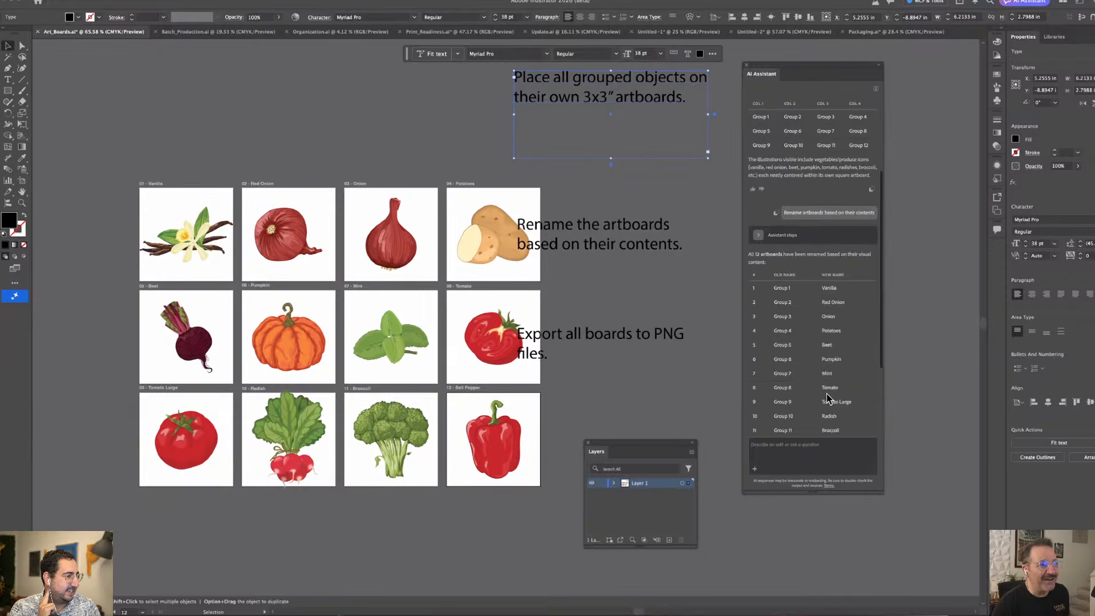
scroll(827, 398, down, 2)
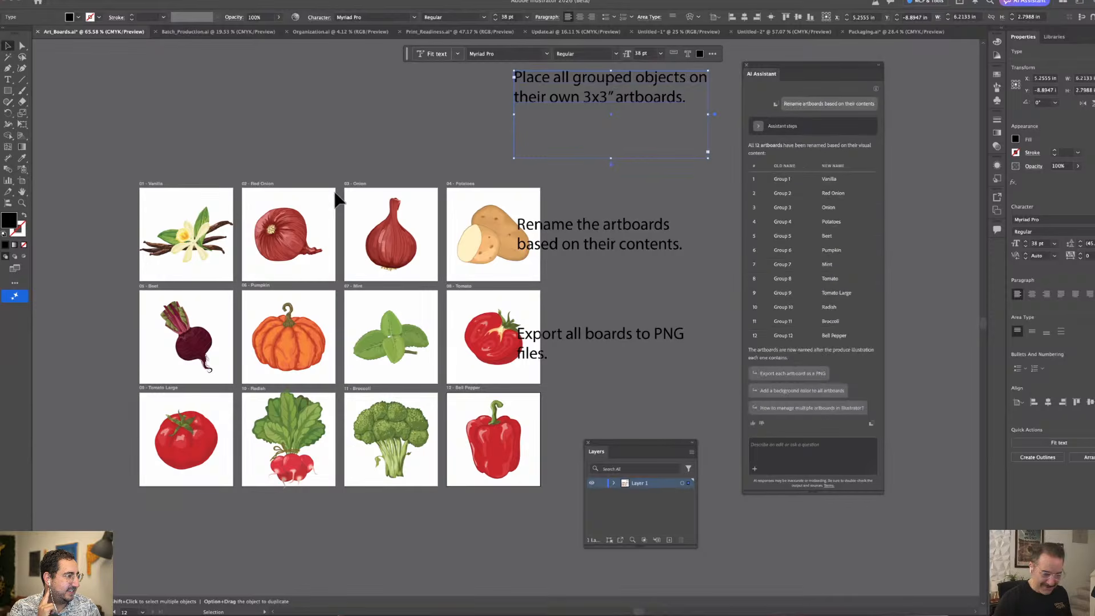
scroll(163, 209, up, 2)
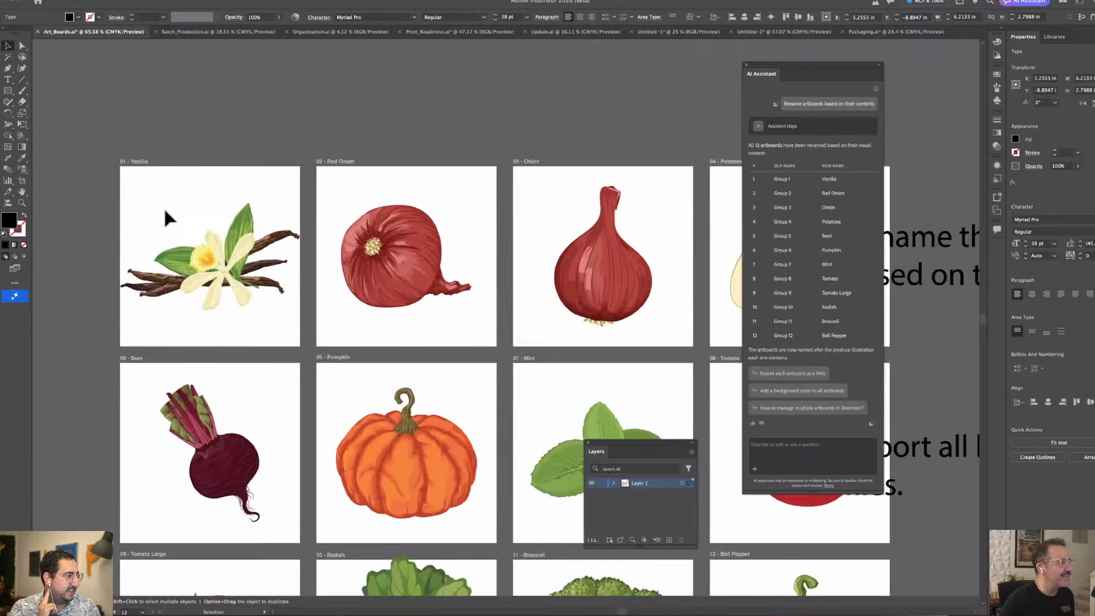
scroll(164, 211, up, 1)
scroll(165, 211, up, 3)
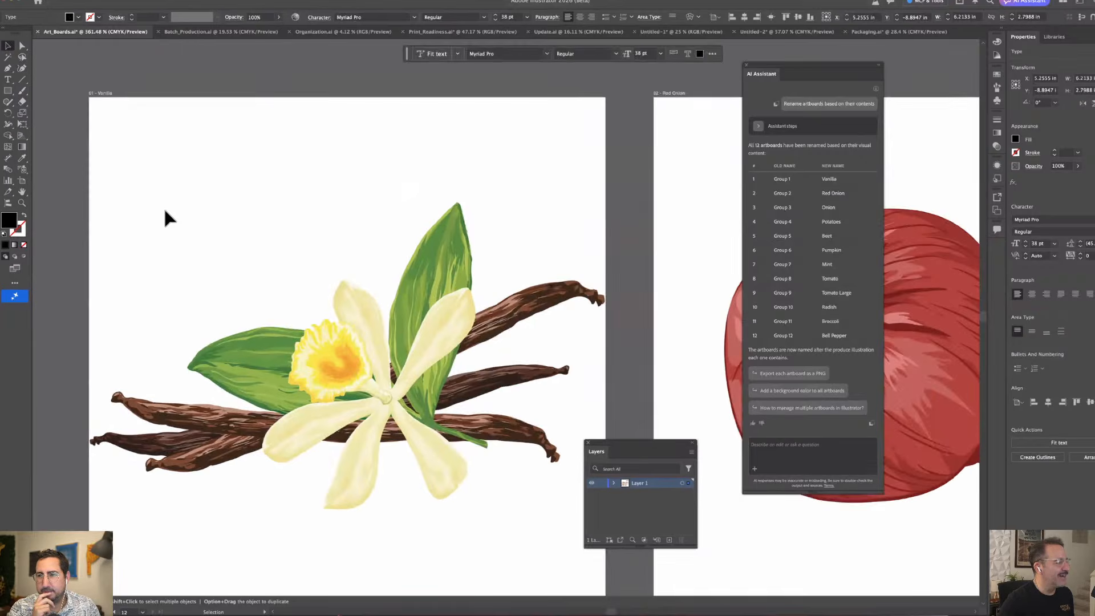
scroll(167, 217, down, 1)
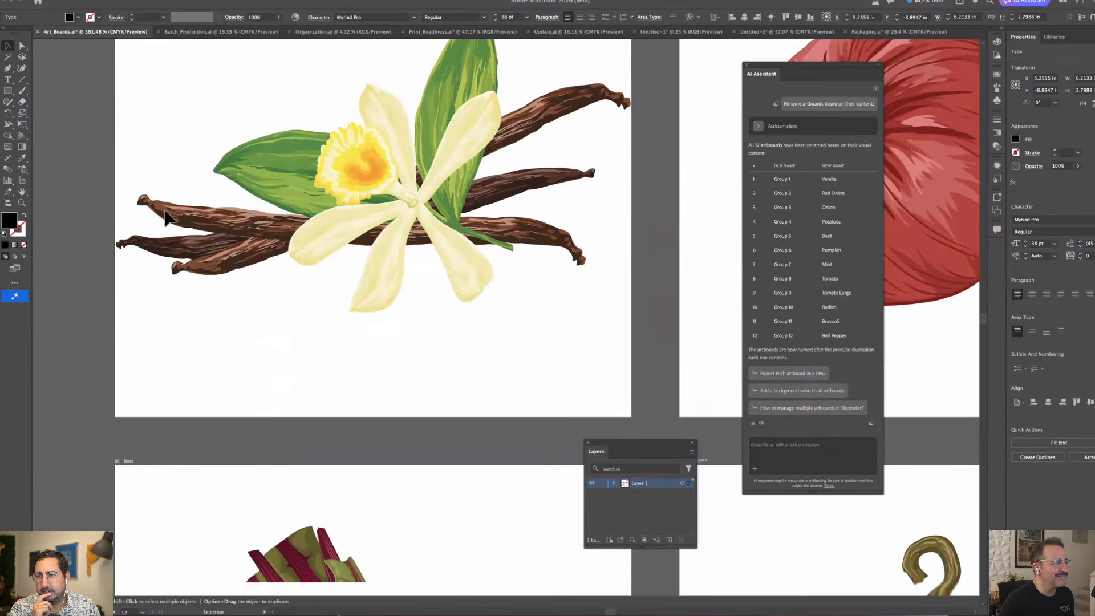
scroll(165, 218, down, 5)
scroll(165, 217, right, 5)
key(ctrl+alt+0)
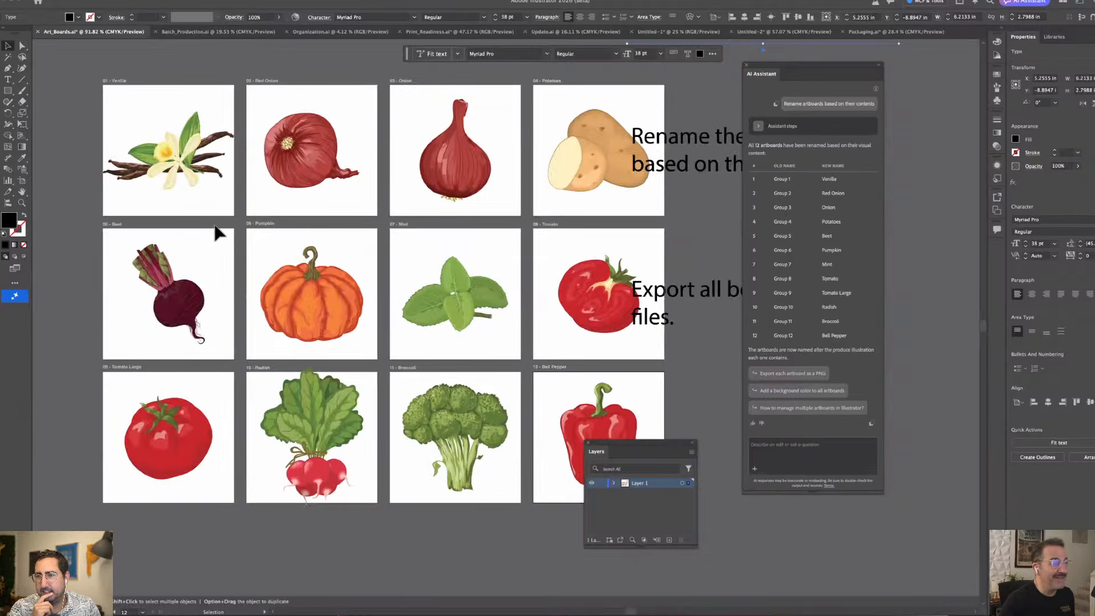
scroll(405, 250, down, 3)
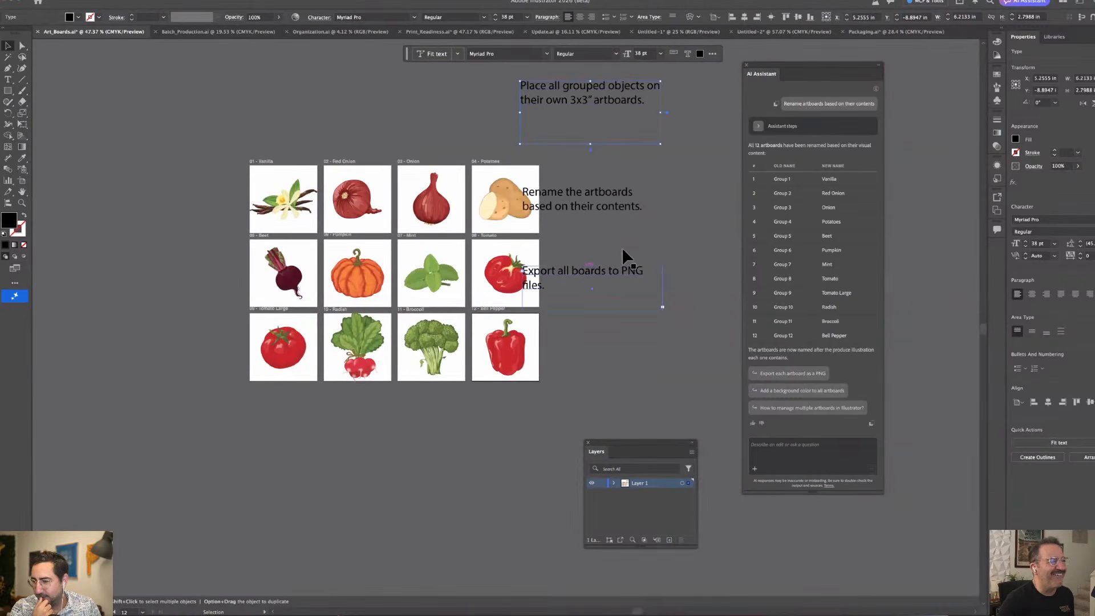
Move the "Export all boards to PNG files." and "Rename the artboards based on their contents." notes off the artboards
drag(626, 258, 664, 237)
drag(602, 210, 642, 198)
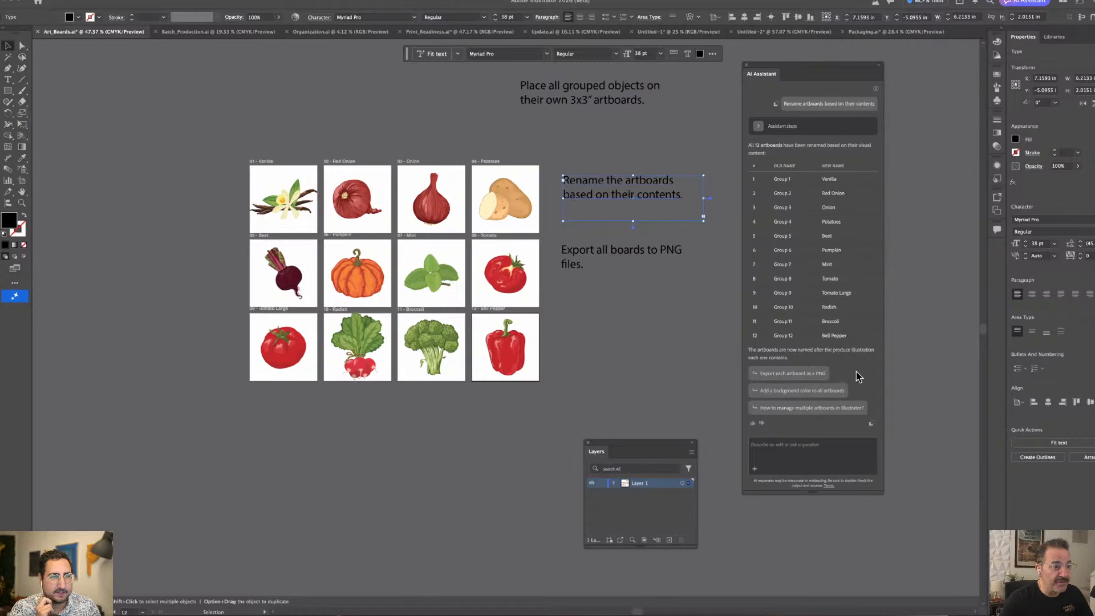
Send the AI Assistant its suggestion "Export each artboard as a PNG"
click(820, 373)
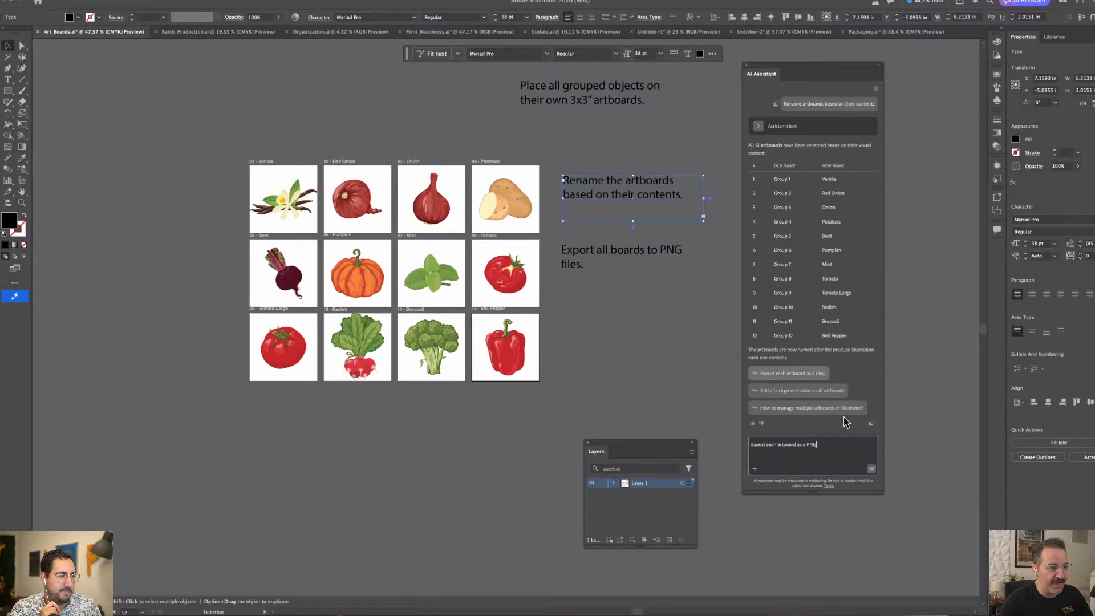
click(872, 470)
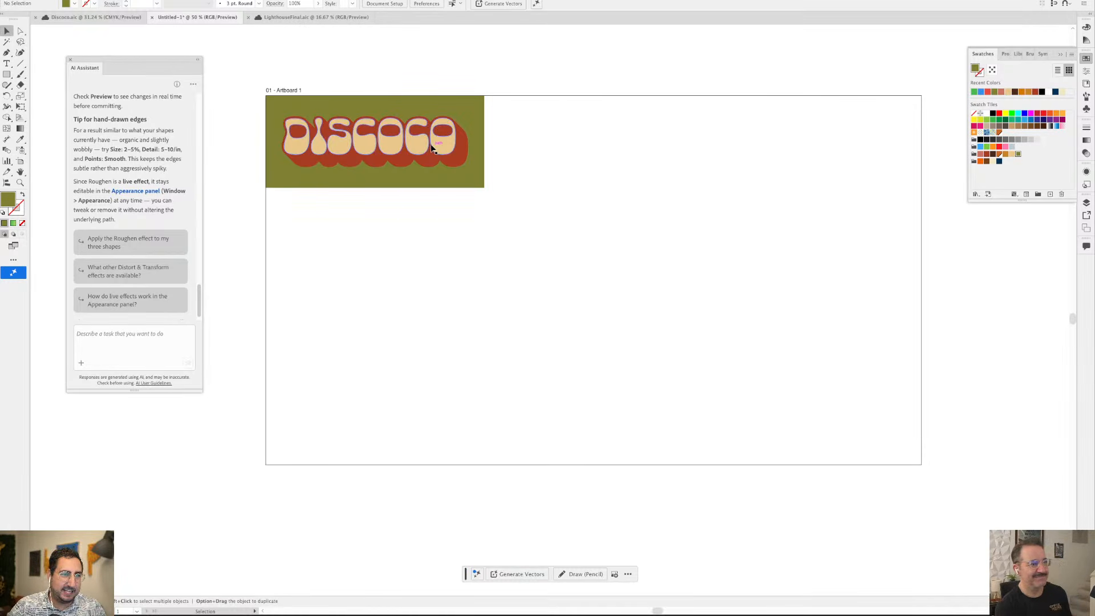
Examine the DISCOCO lettering artwork on Artboard 1 up close and check its extent as a group
scroll(349, 137, up, 3)
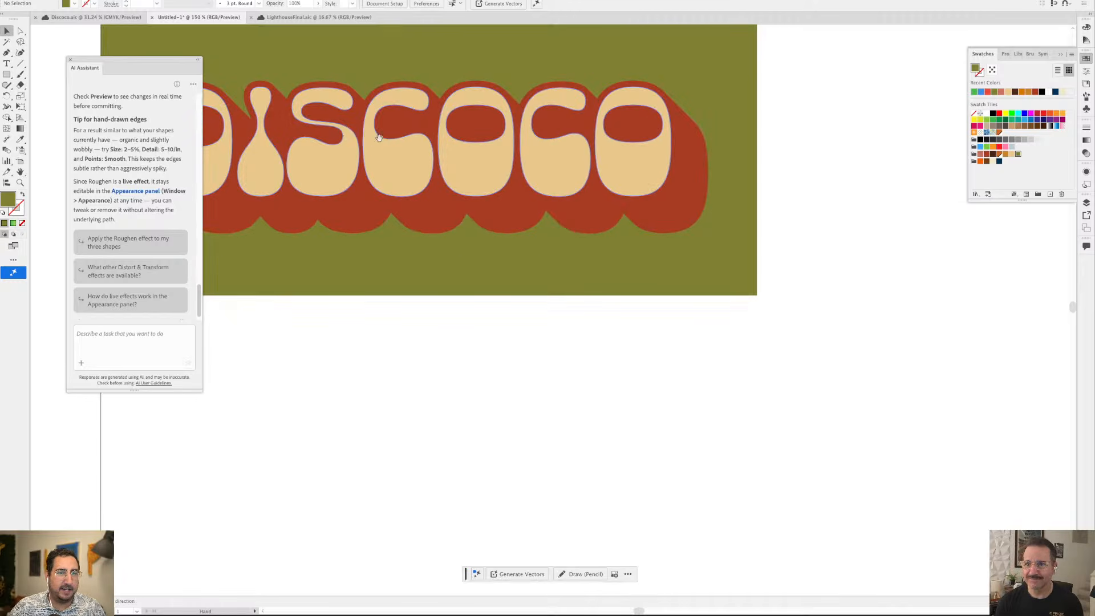
drag(380, 138, 519, 223)
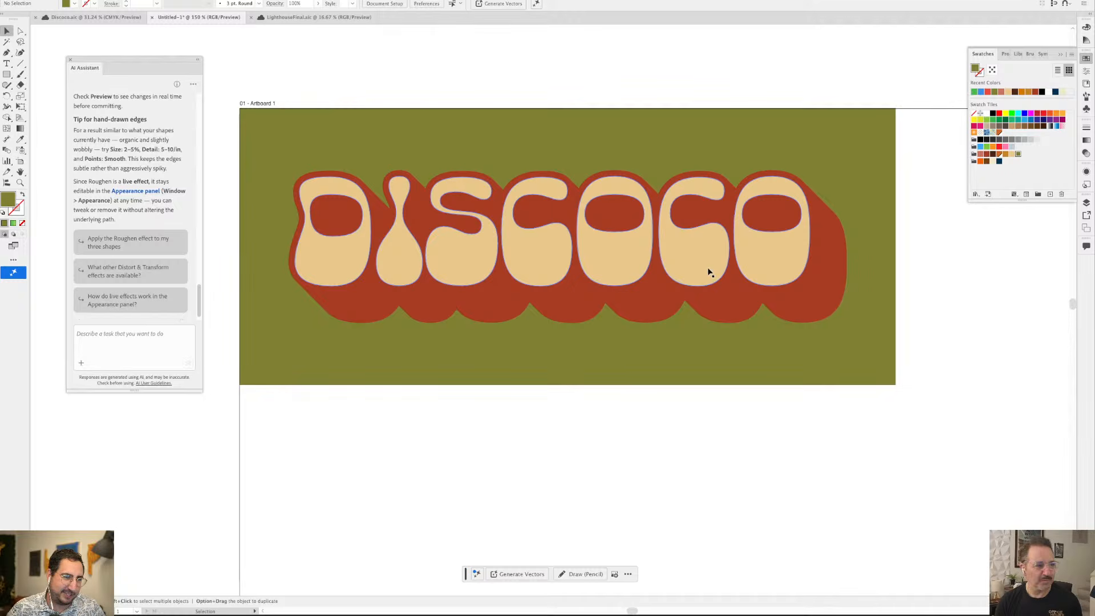
scroll(734, 289, down, 2)
scroll(736, 291, down, 3)
drag(836, 302, 548, 240)
scroll(527, 268, up, 1)
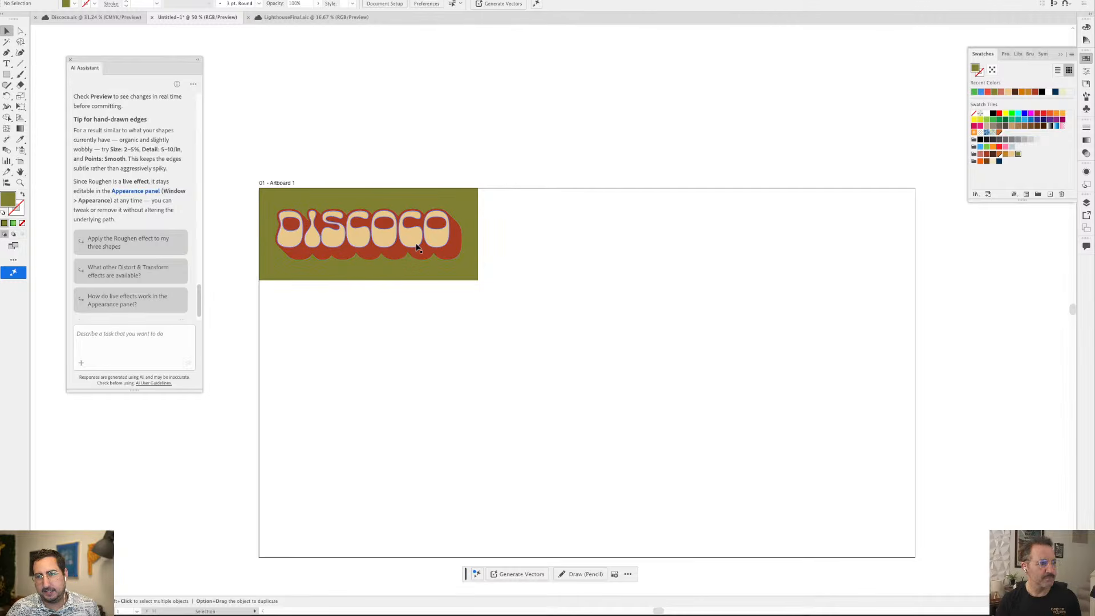
drag(533, 162, 313, 283)
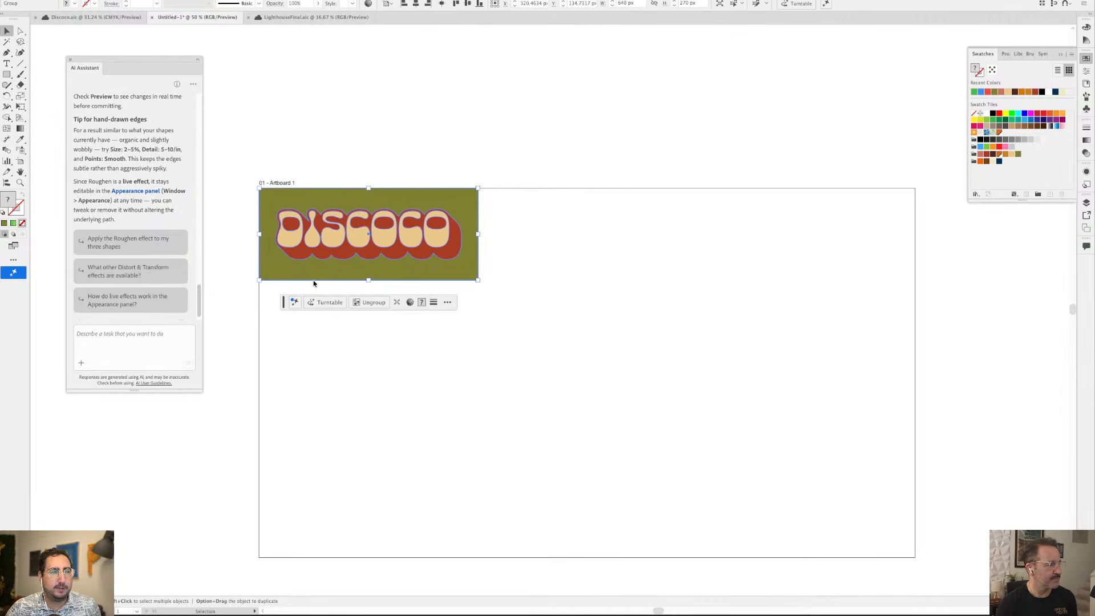
click(518, 195)
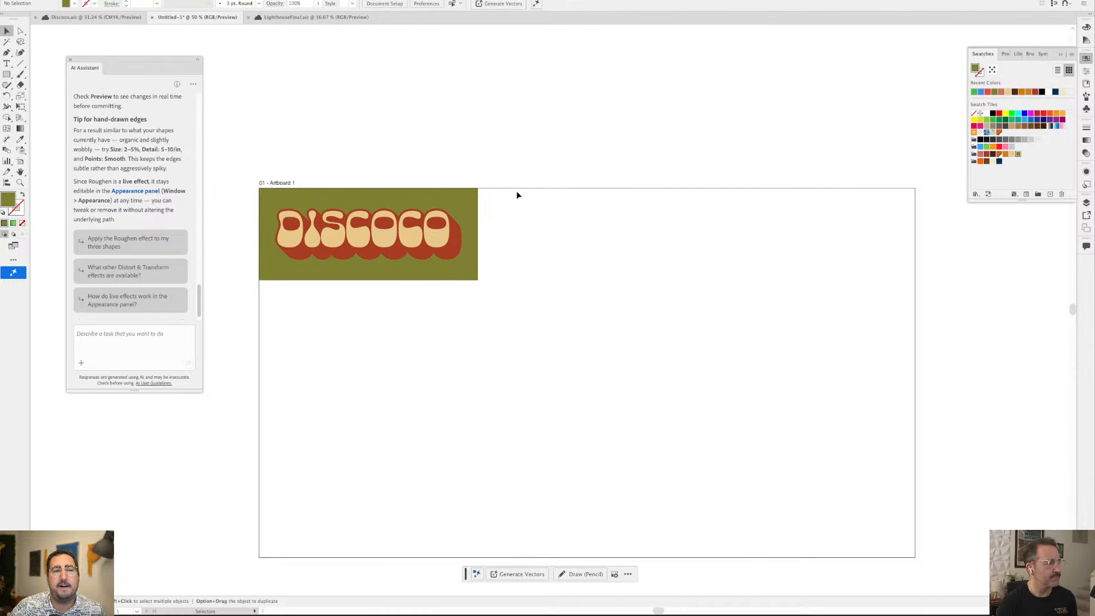
Inspect the Disco color group in Edit Colors and close it without making changes
double_click(974, 159)
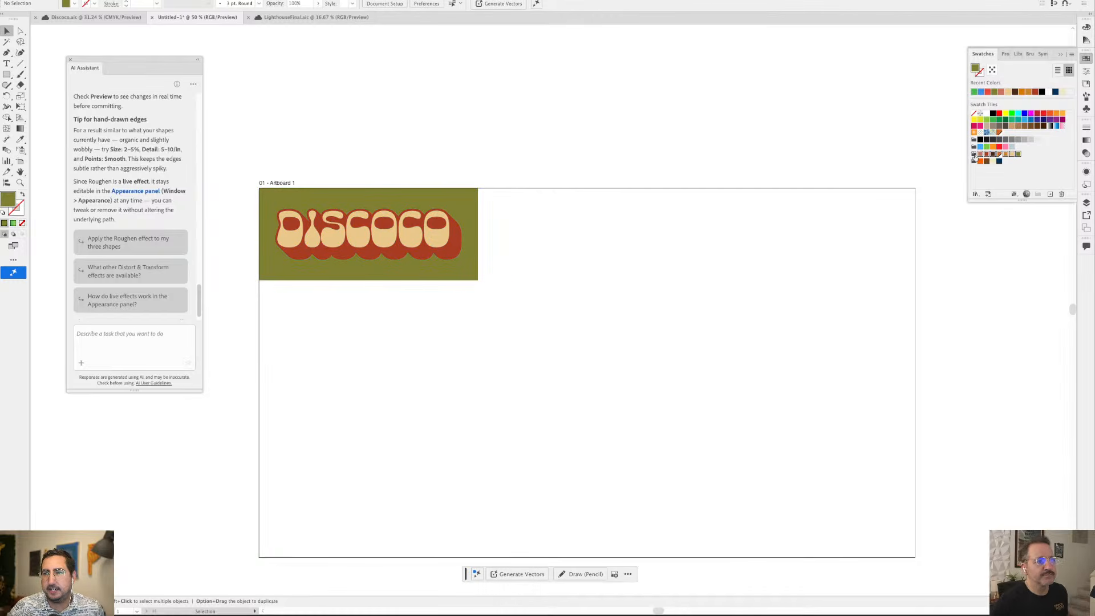
drag(151, 33, 565, 49)
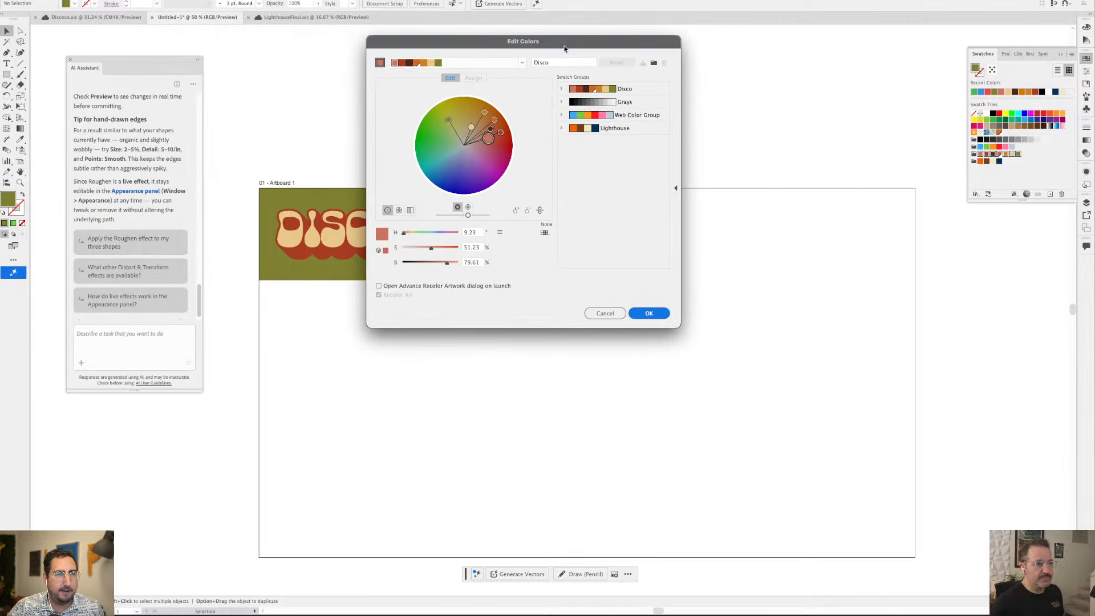
click(605, 314)
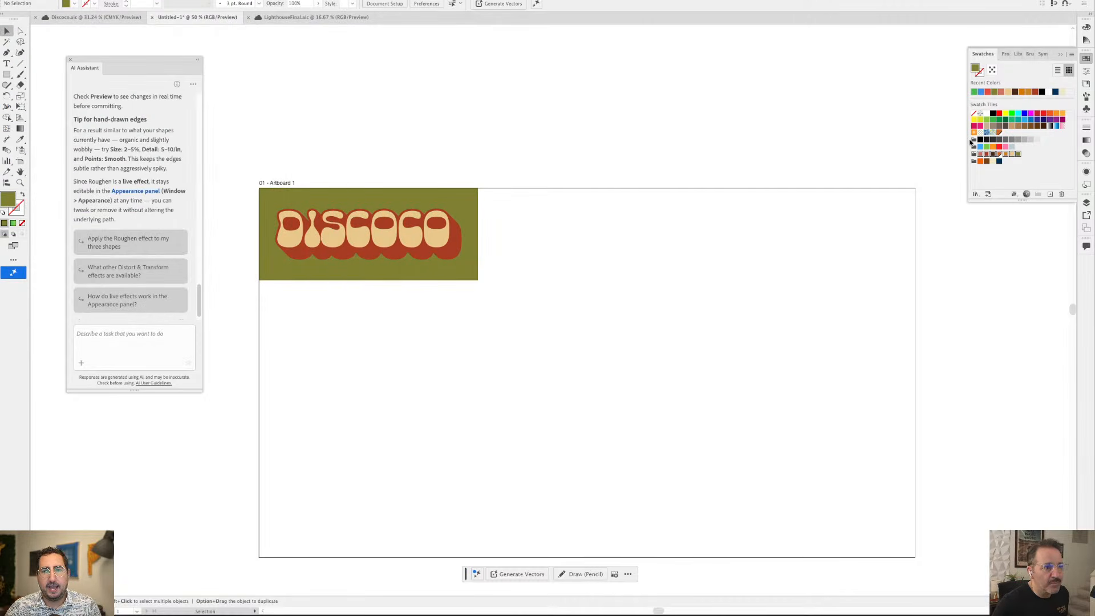
Select the DISCOCO artwork group and place the cursor in the AI Assistant's prompt
drag(477, 122, 358, 311)
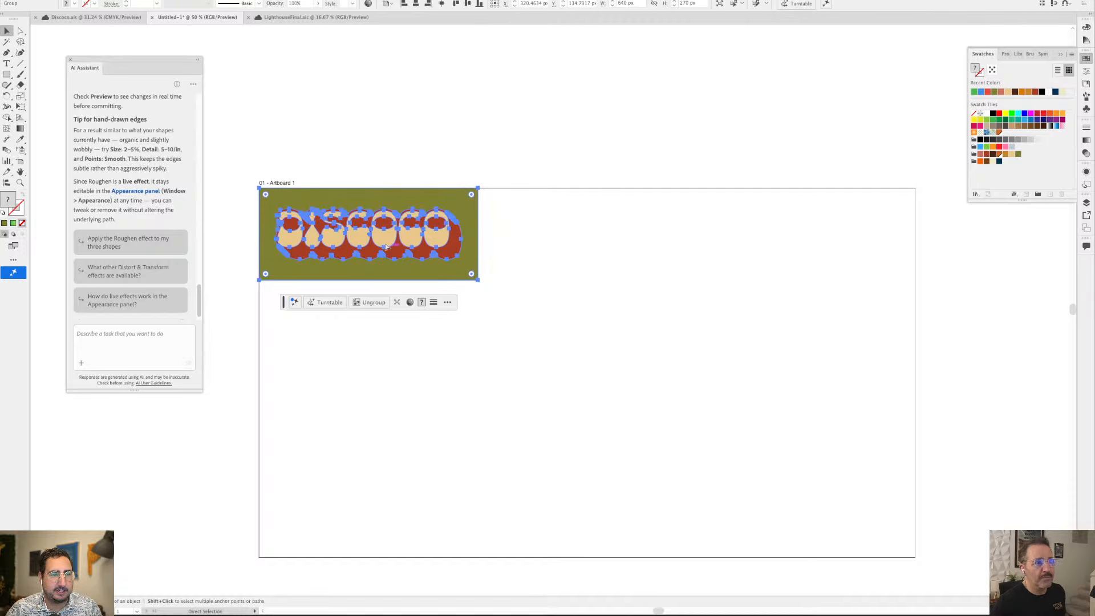
click(120, 342)
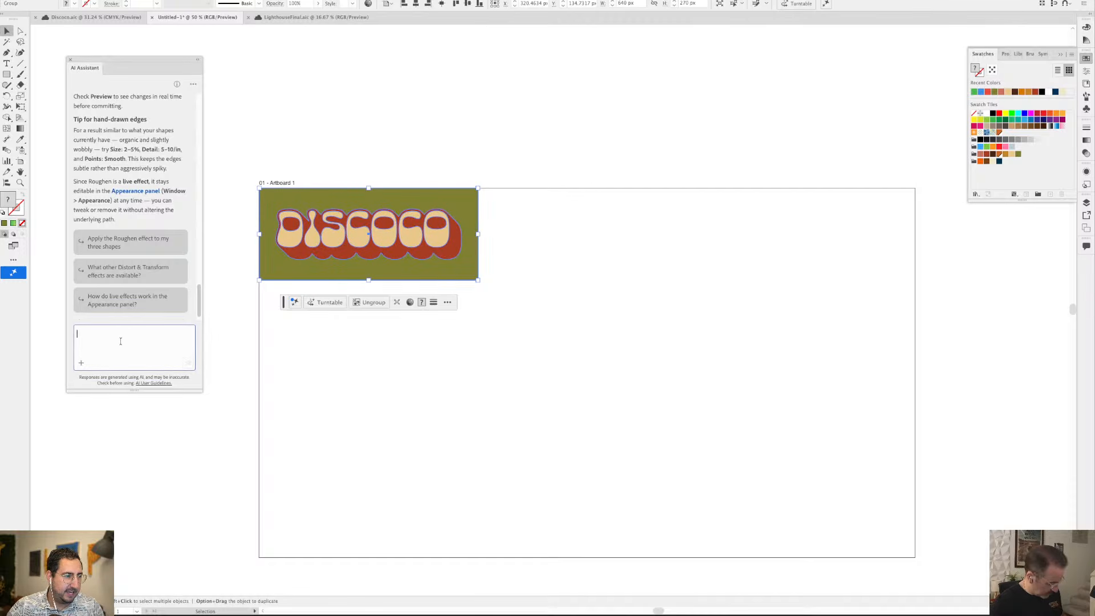
text(create 1)
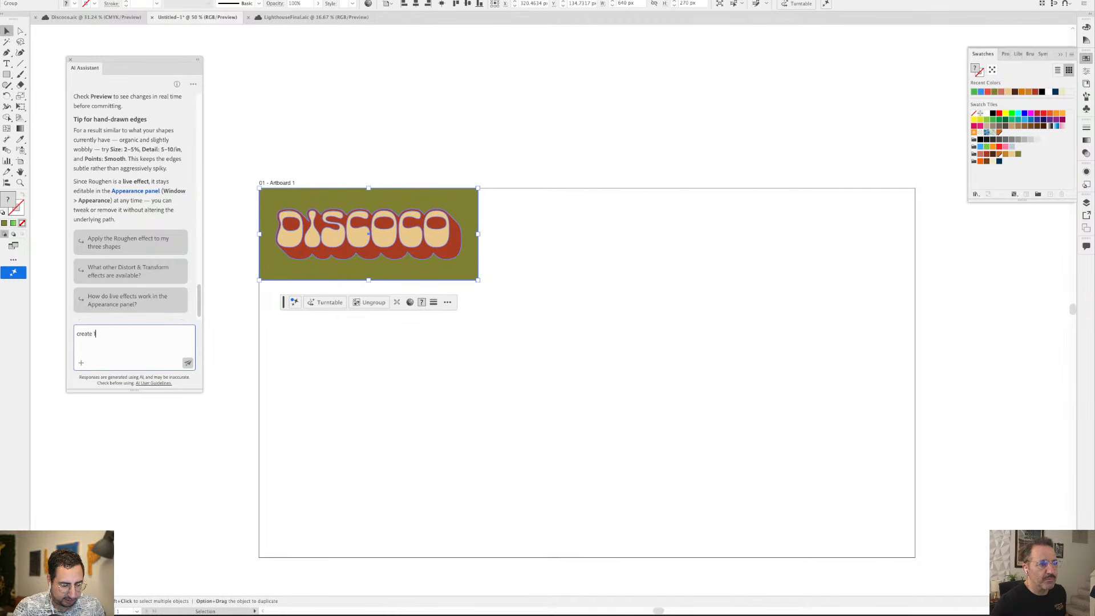
text(2 variatio)
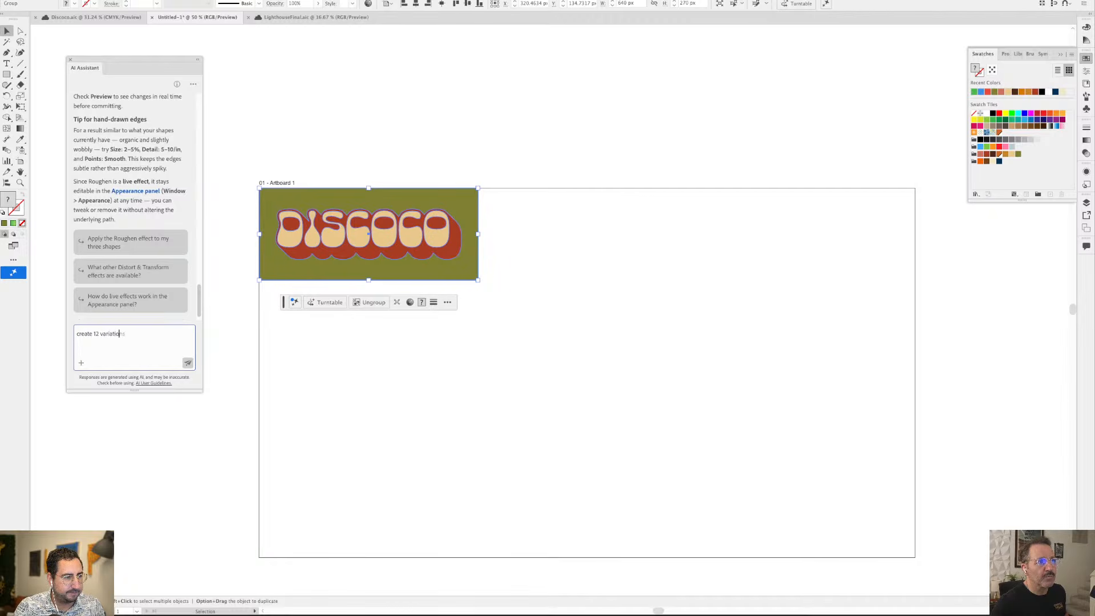
text(ns of this)
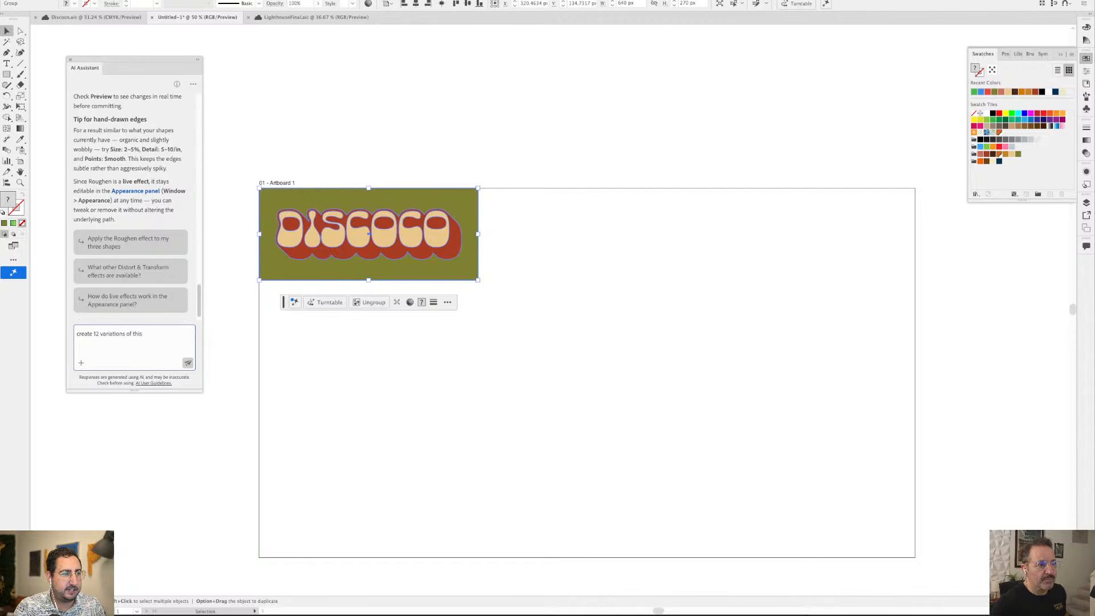
key(super+a)
key(BackSpace)
Begin the assistant prompt with "Fill the dartboard with tiled versions of this art"
text(Fill the art)
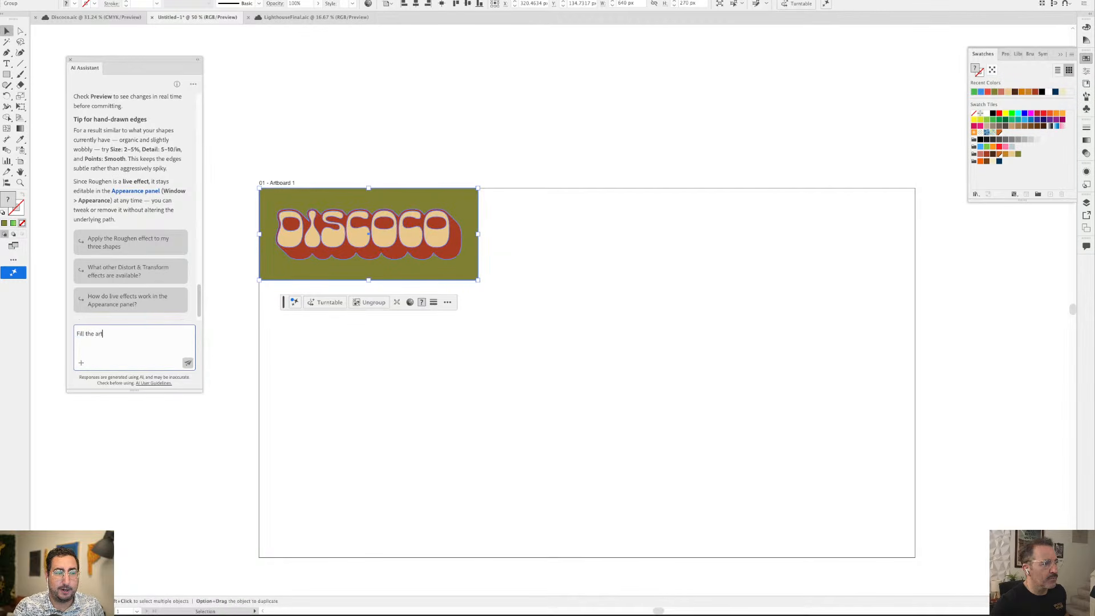
key(BackSpace)
key(BackSpace)
key(BackSpace)
text(dartboard w)
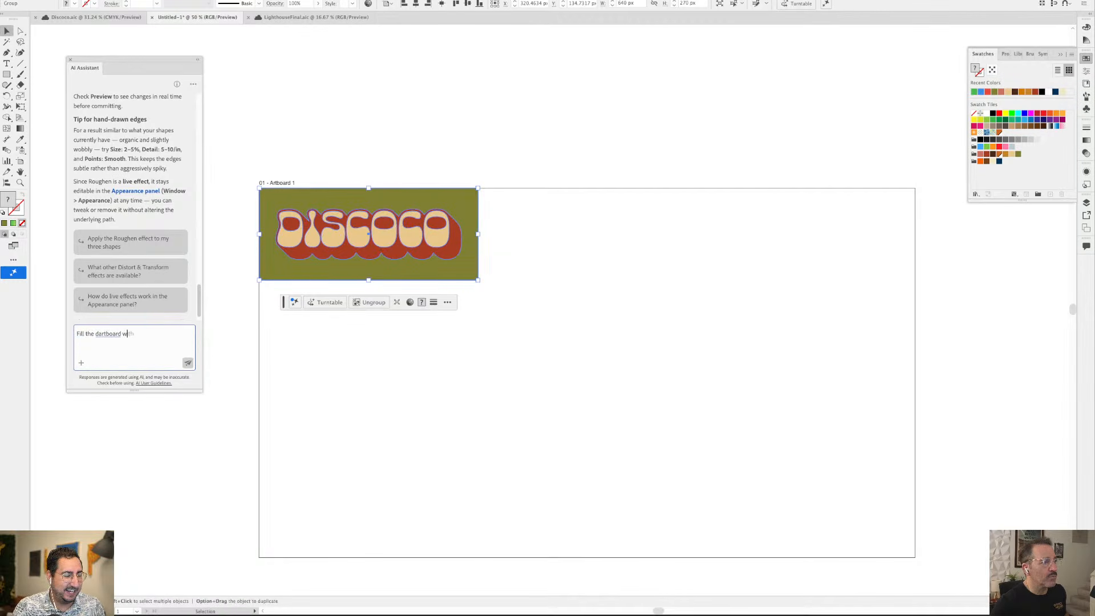
text(ith tiled ver)
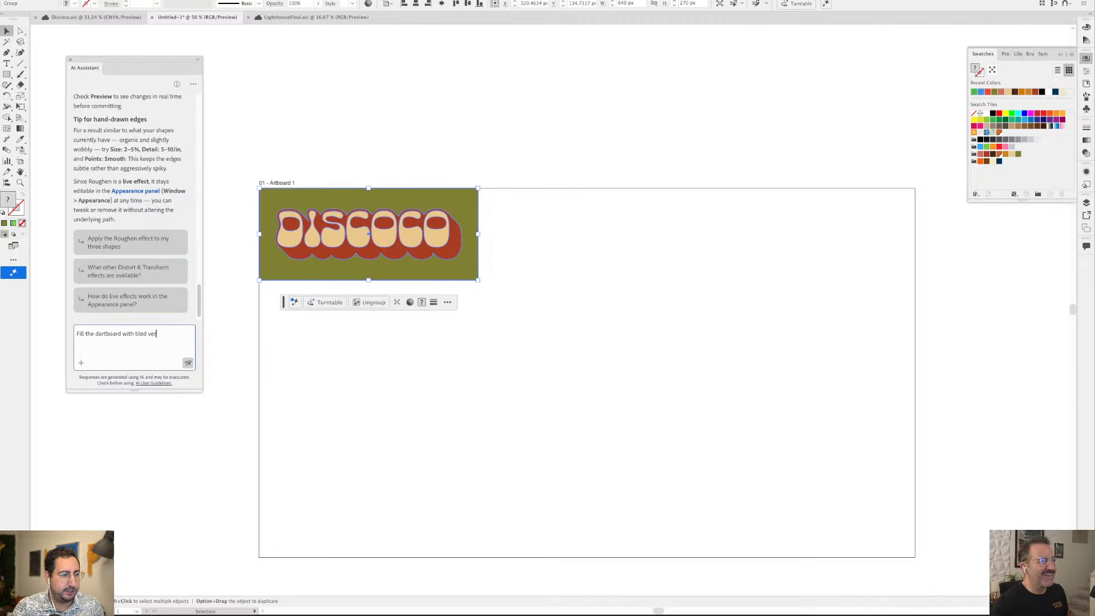
text(sions of this art)
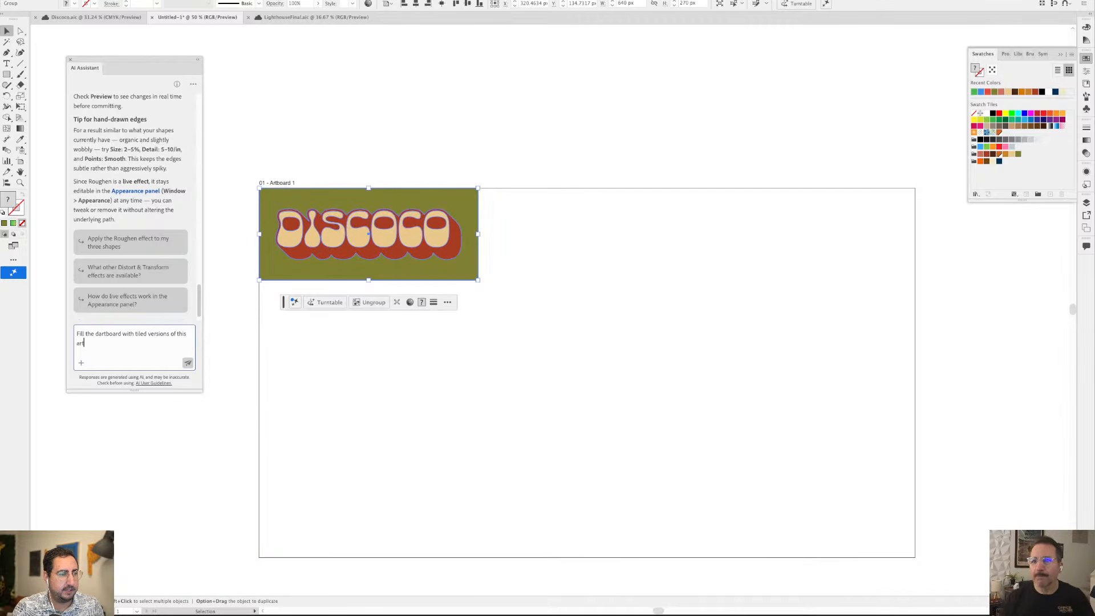
Continue the prompt with "make each version different using the color pallette from the 'disco' folder in watches."
text(. make each )
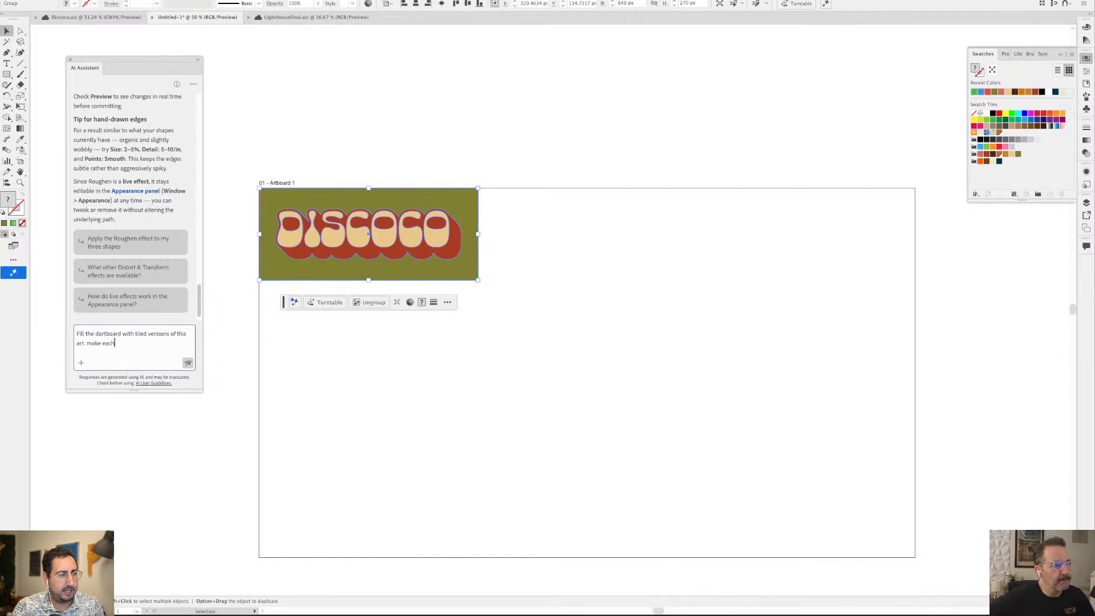
text(version )
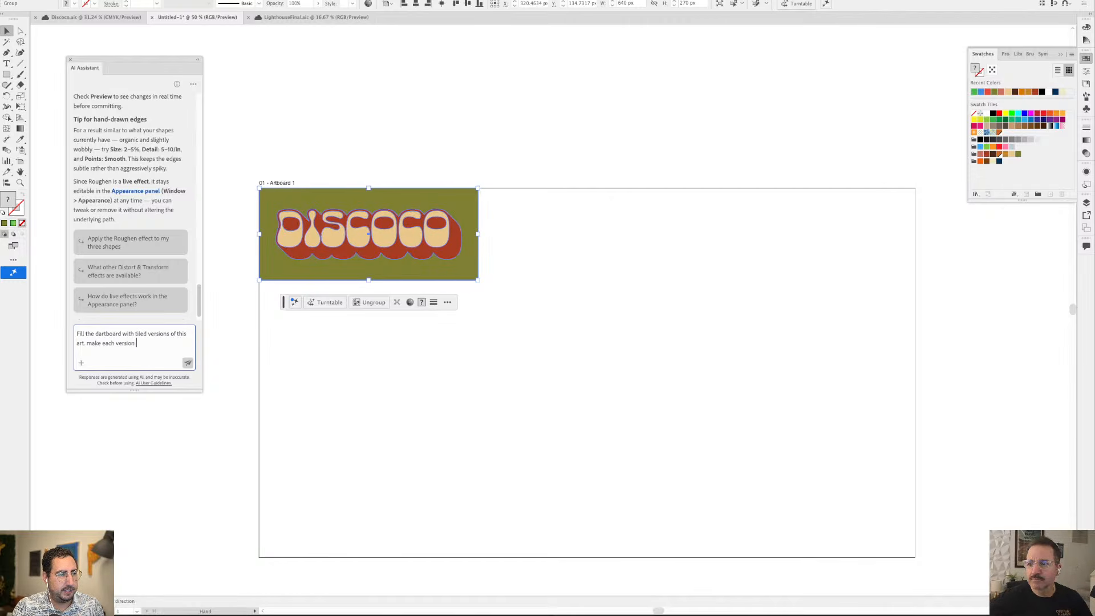
text(different)
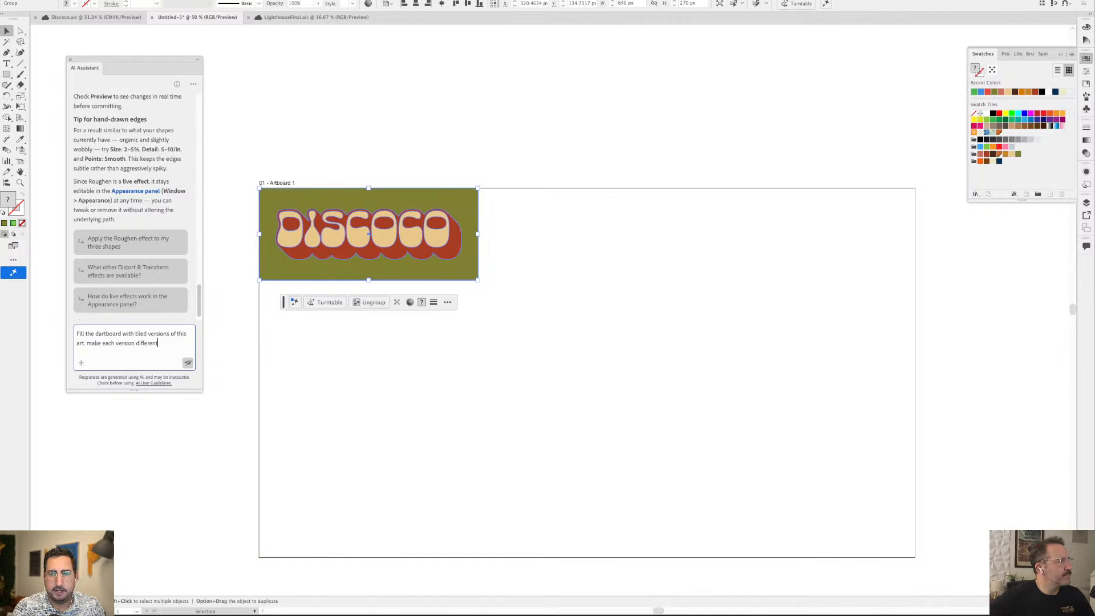
text( using the col)
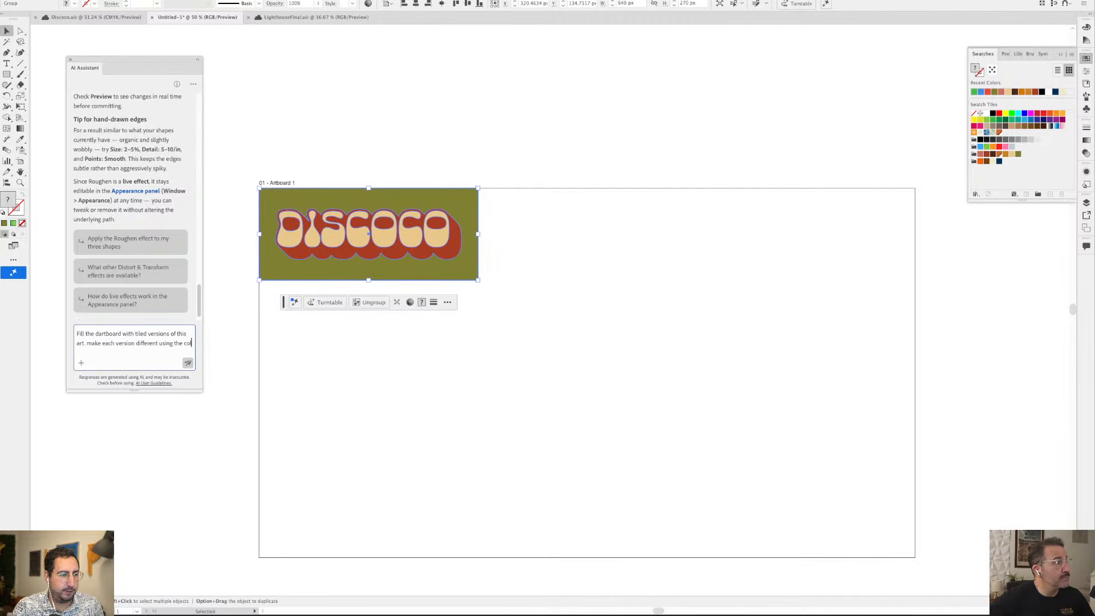
text(or pallette f)
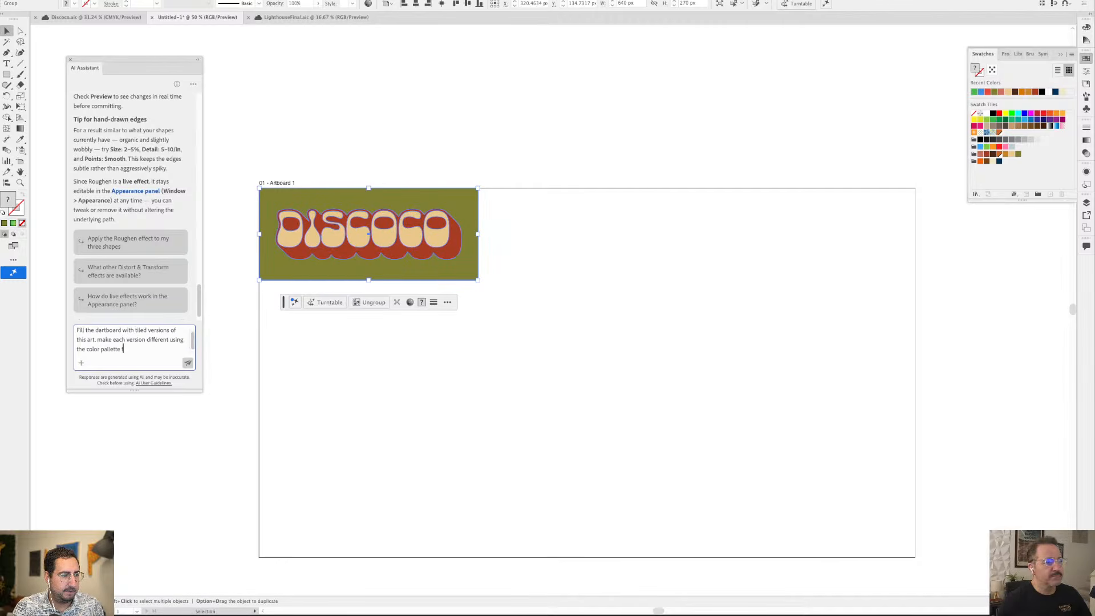
text(rom the 'disco' fold)
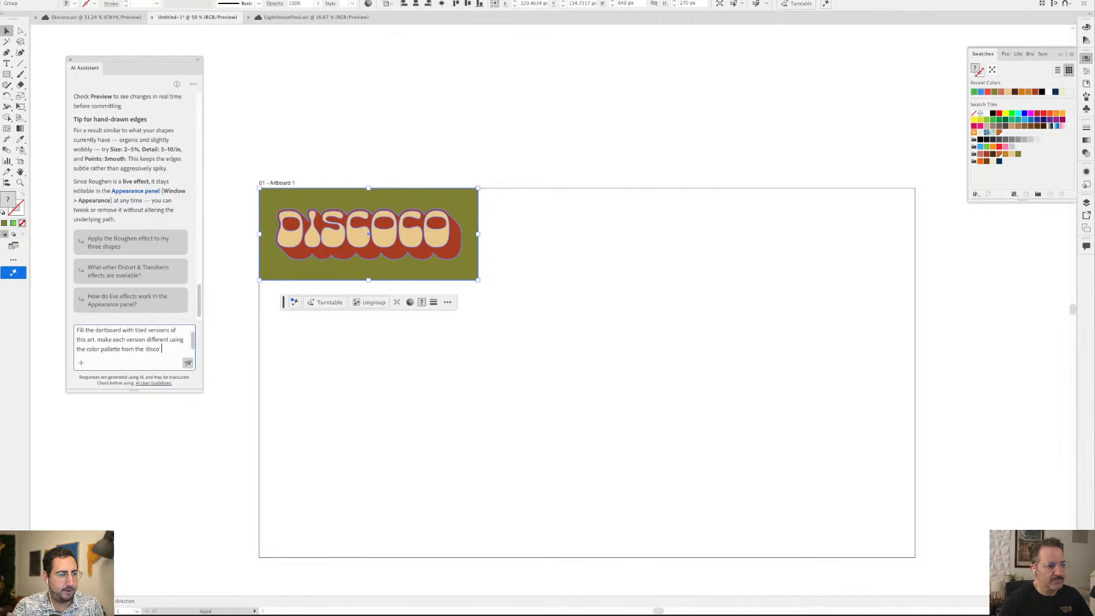
text(er in war)
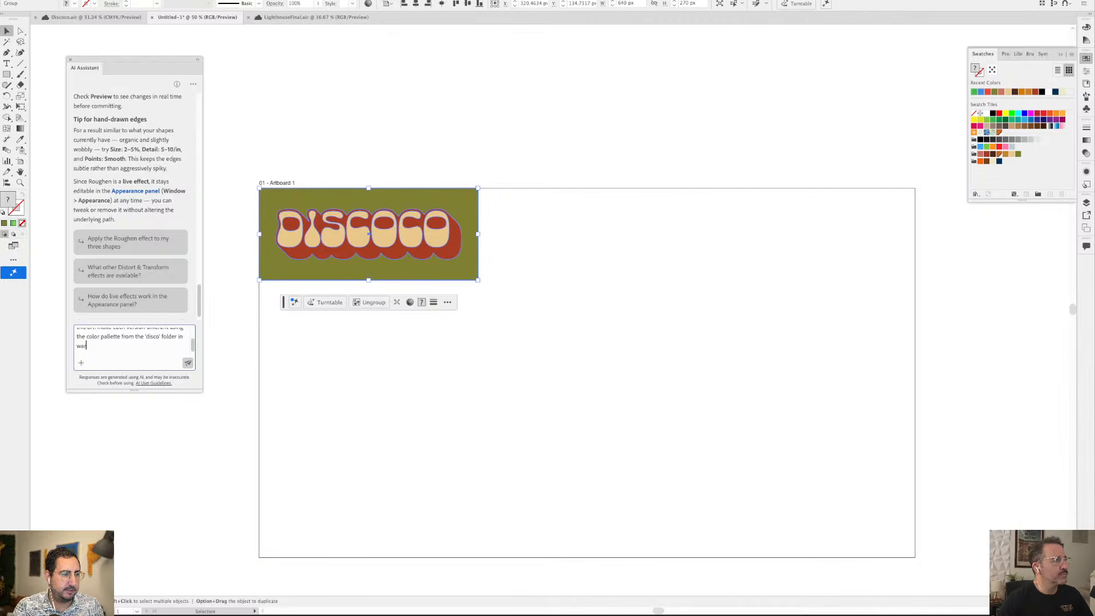
text(ches)
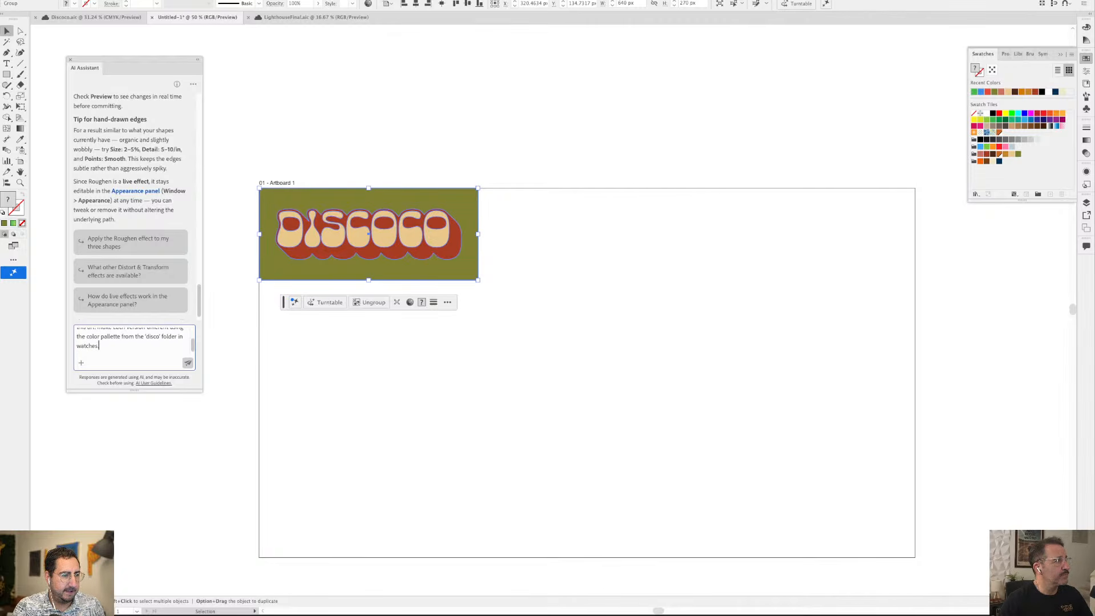
text(.)
Add a separate paragraph "Create 5 full artboards of different variations that are all 1920x1080" and send the prompt
key(shift+Return)
key(shift+Return)
text(Create )
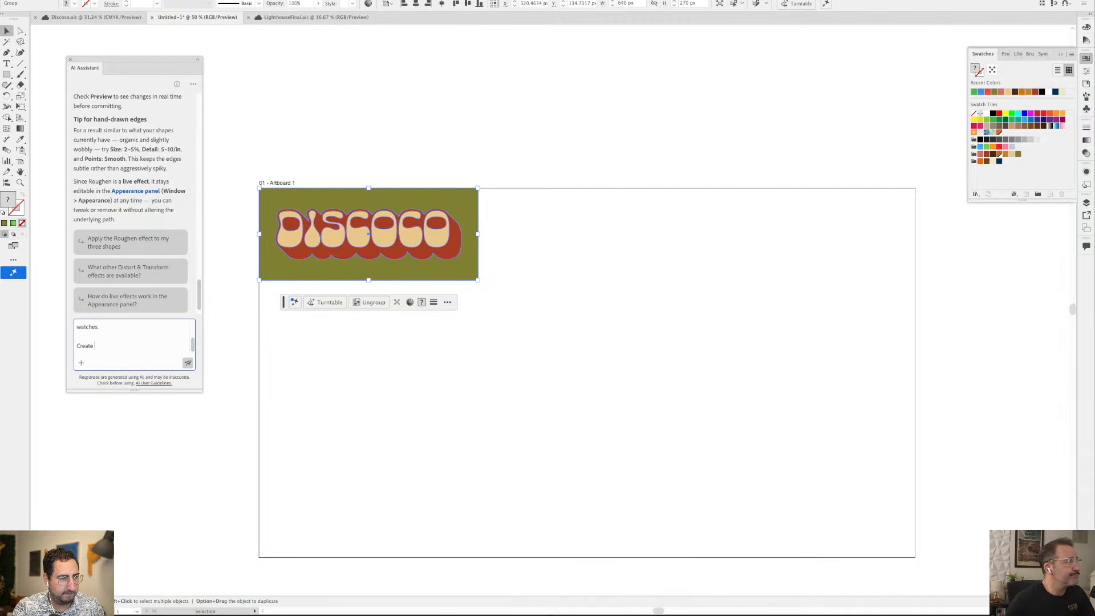
text(5 full art)
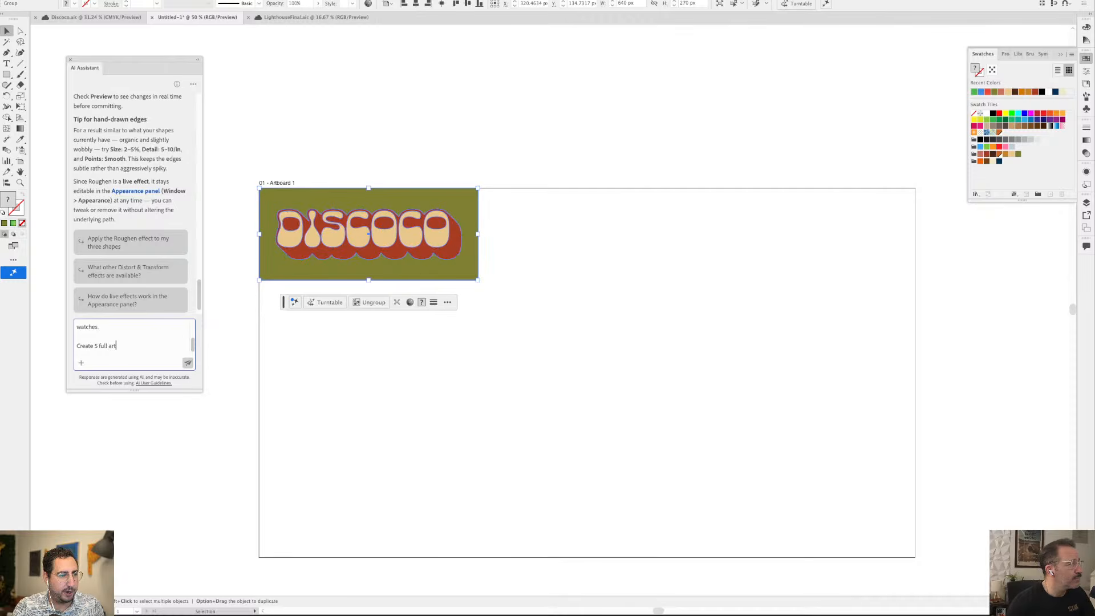
text(boards of diff)
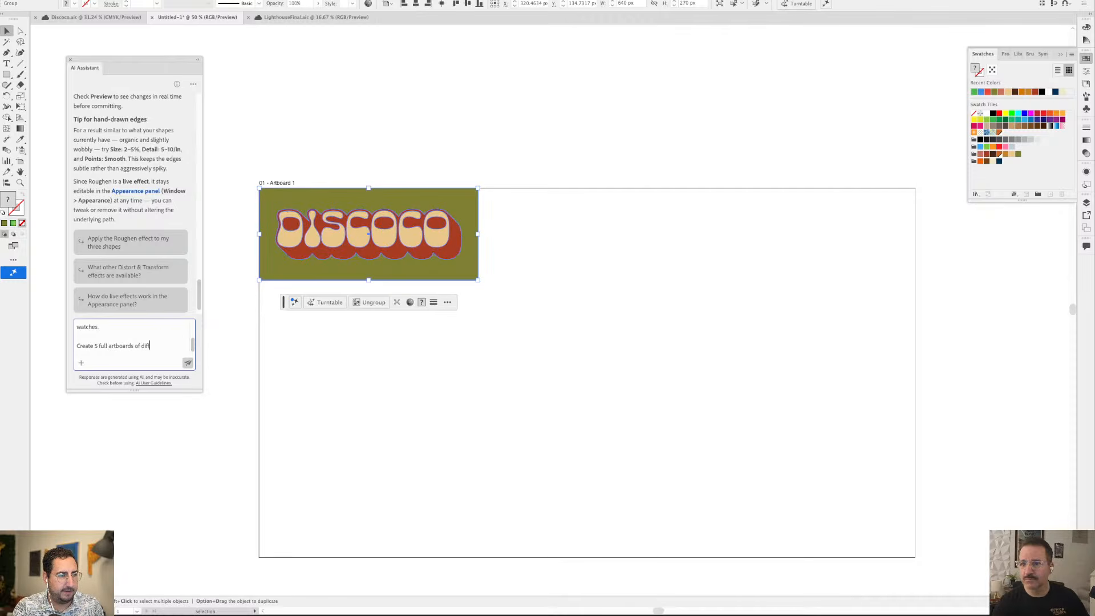
text(erent variations that are all 1)
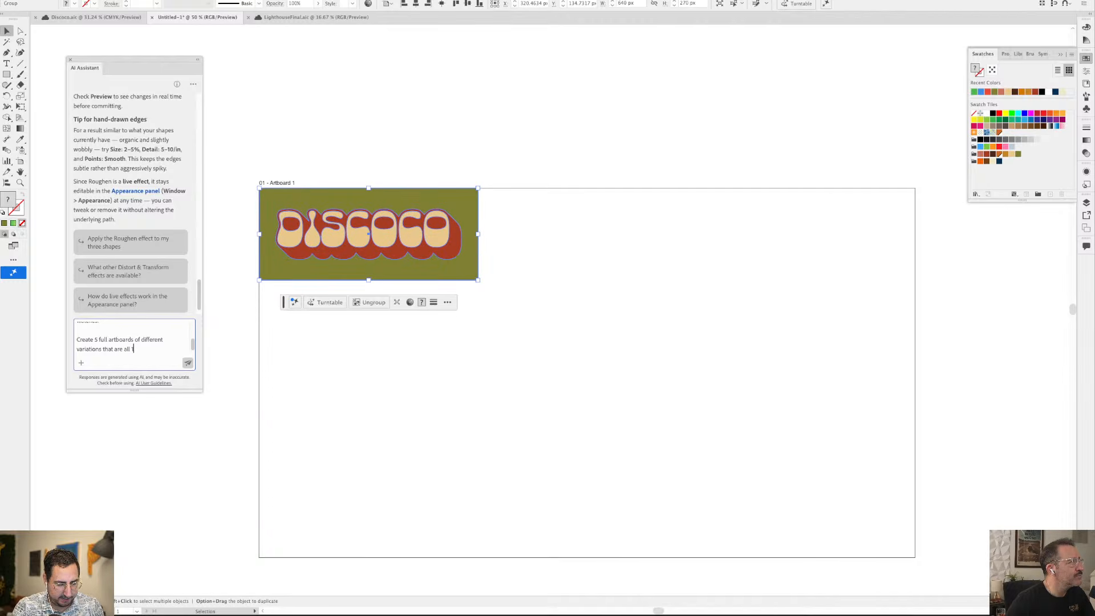
text(920x)
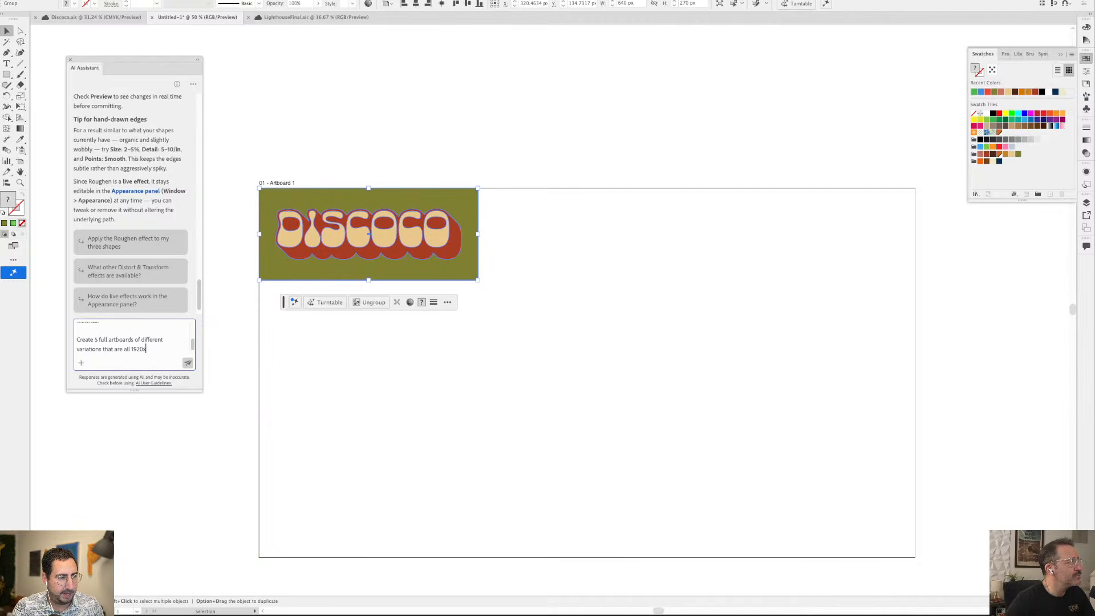
text(1080)
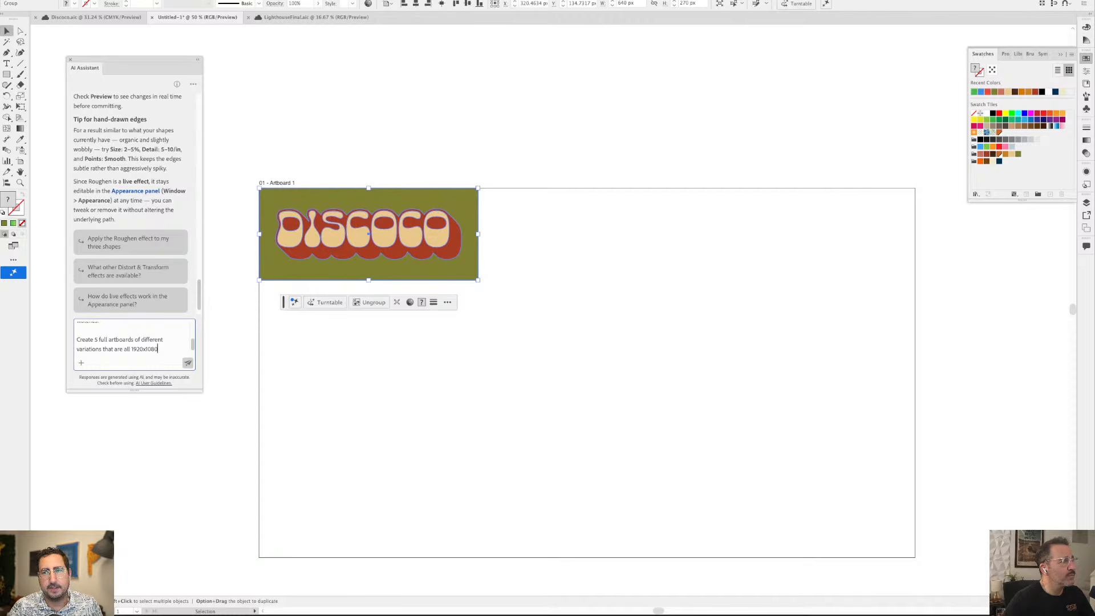
key(Return)
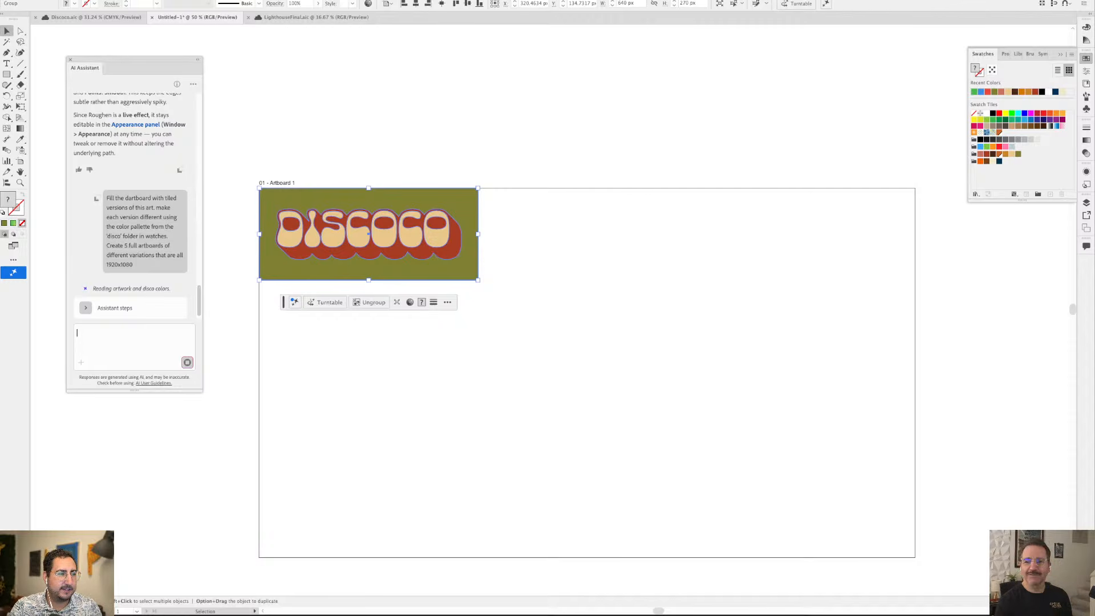
Expand the assistant's steps to read its plan for the tiled DISCOCO artboards
click(86, 308)
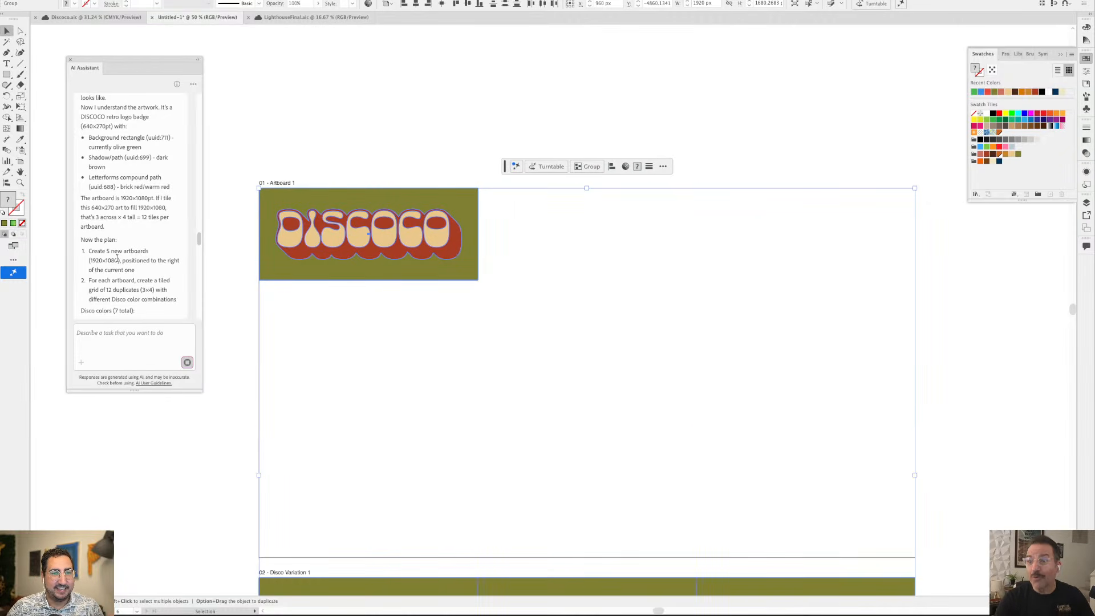
Examine the tiled DISCOCO grids on the Disco Variation artboards while the assistant fills them
scroll(586, 366, down, 4)
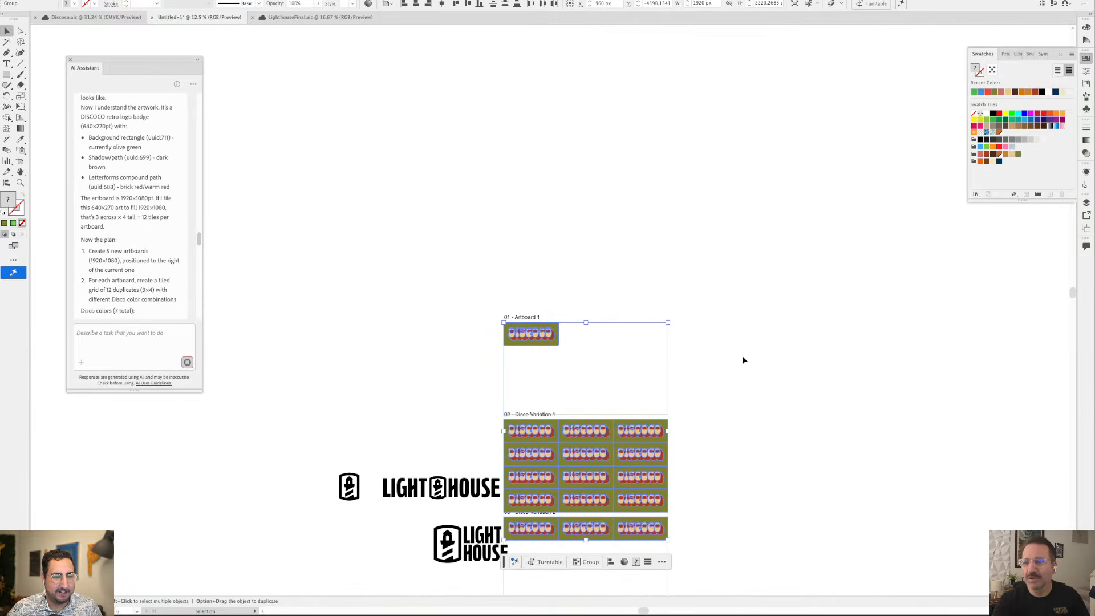
scroll(745, 359, down, 3)
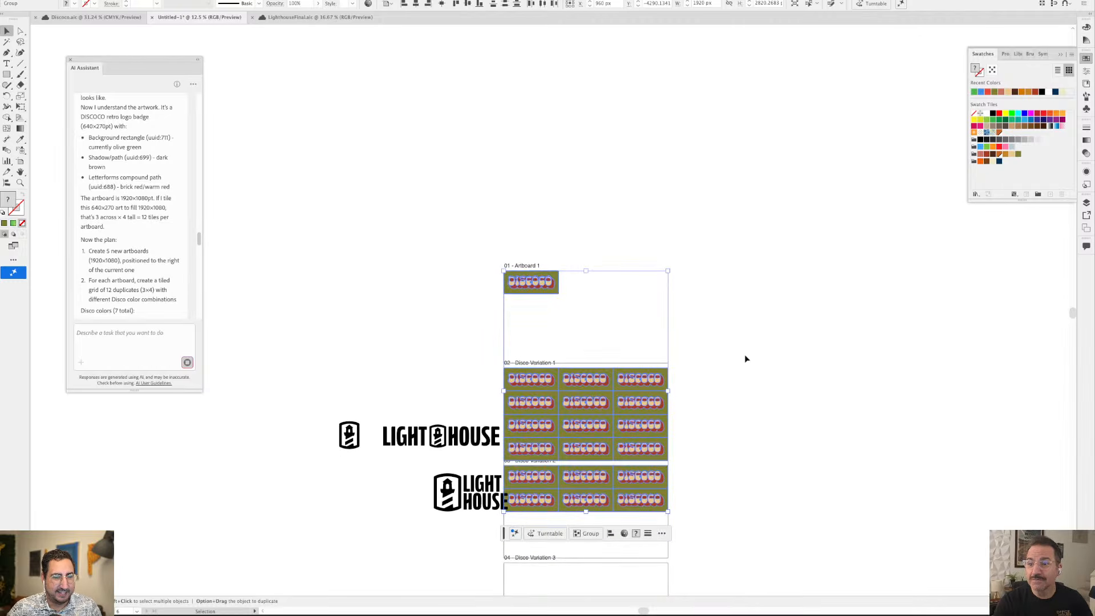
scroll(746, 358, down, 4)
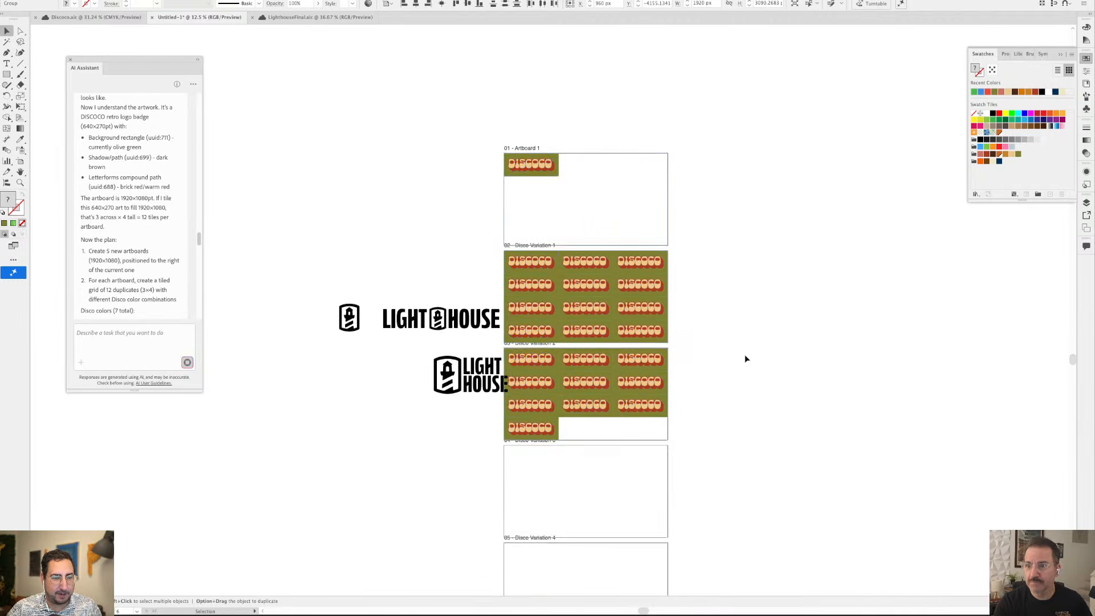
scroll(745, 359, down, 1)
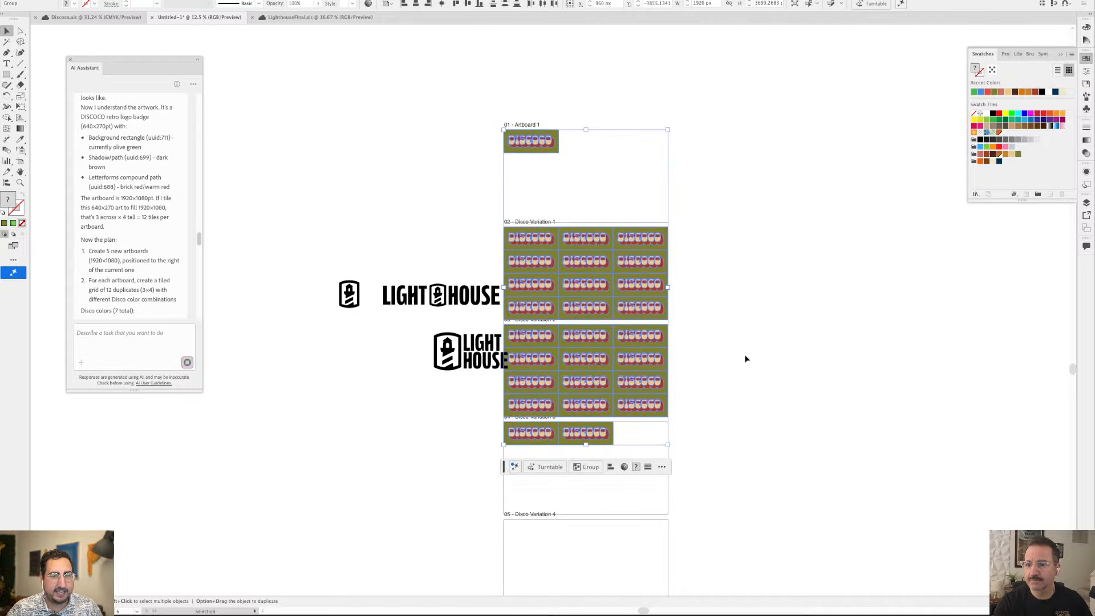
scroll(746, 359, down, 3)
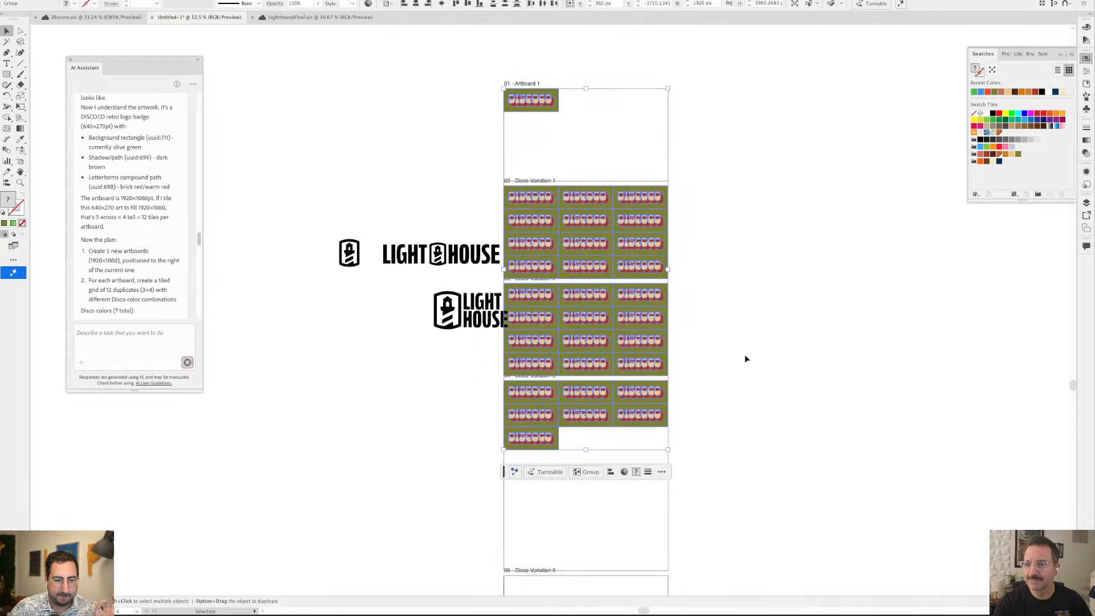
scroll(745, 358, down, 1)
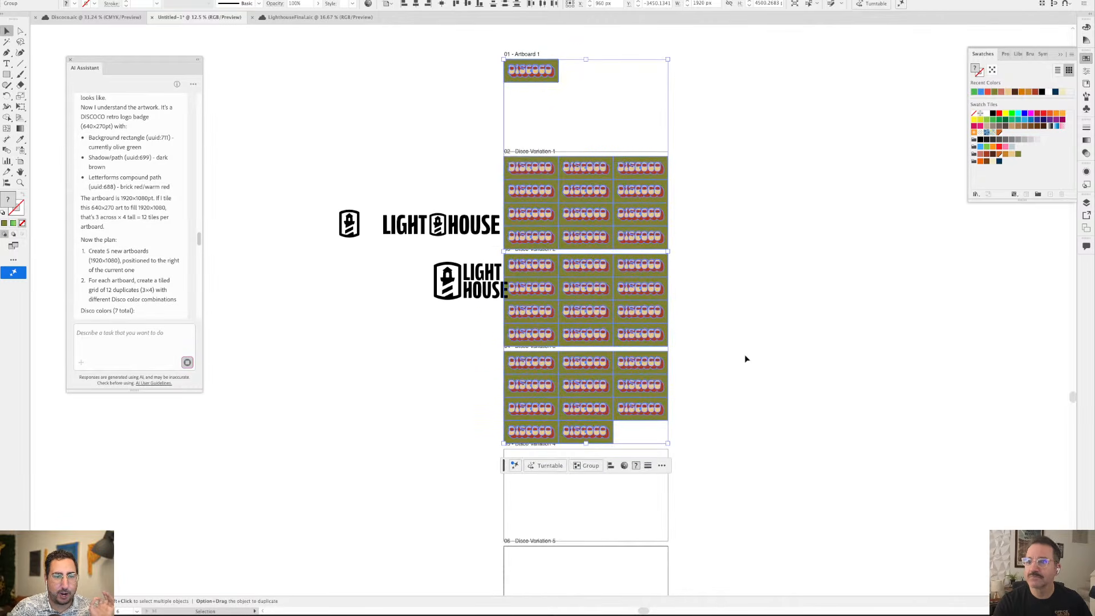
scroll(745, 359, down, 4)
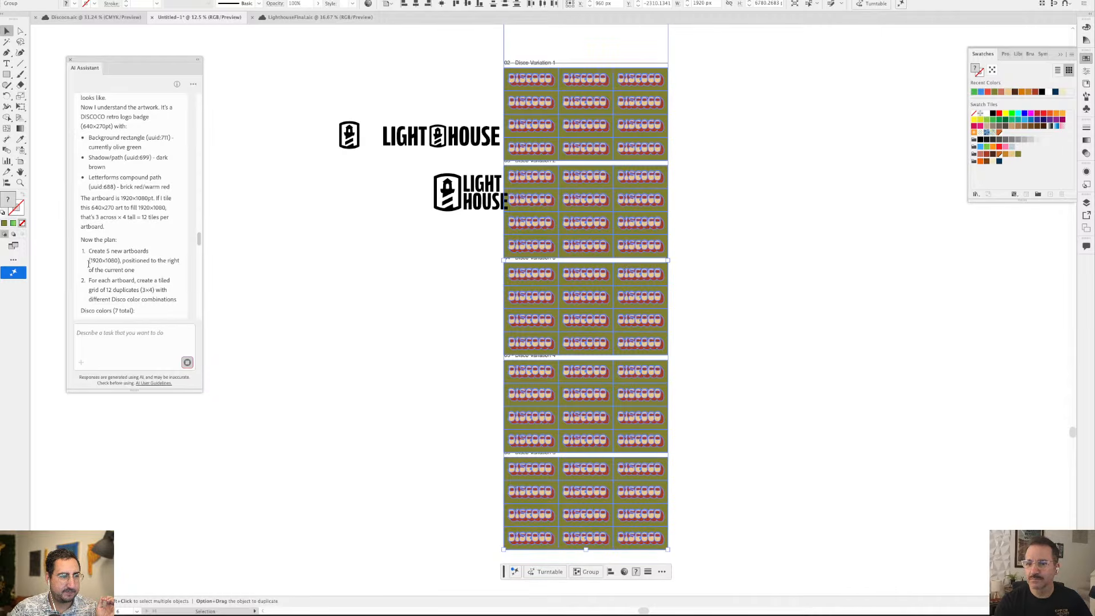
scroll(105, 260, down, 10)
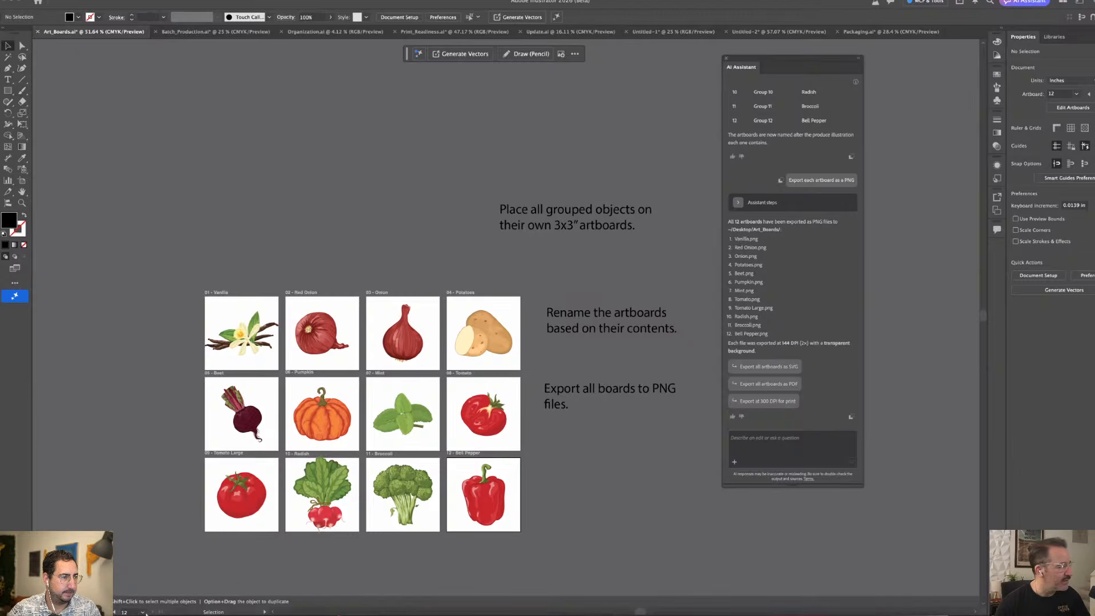
Review the exported vegetable PNG files in the Art_Boards folder and return to the Illustrator document
click(150, 590)
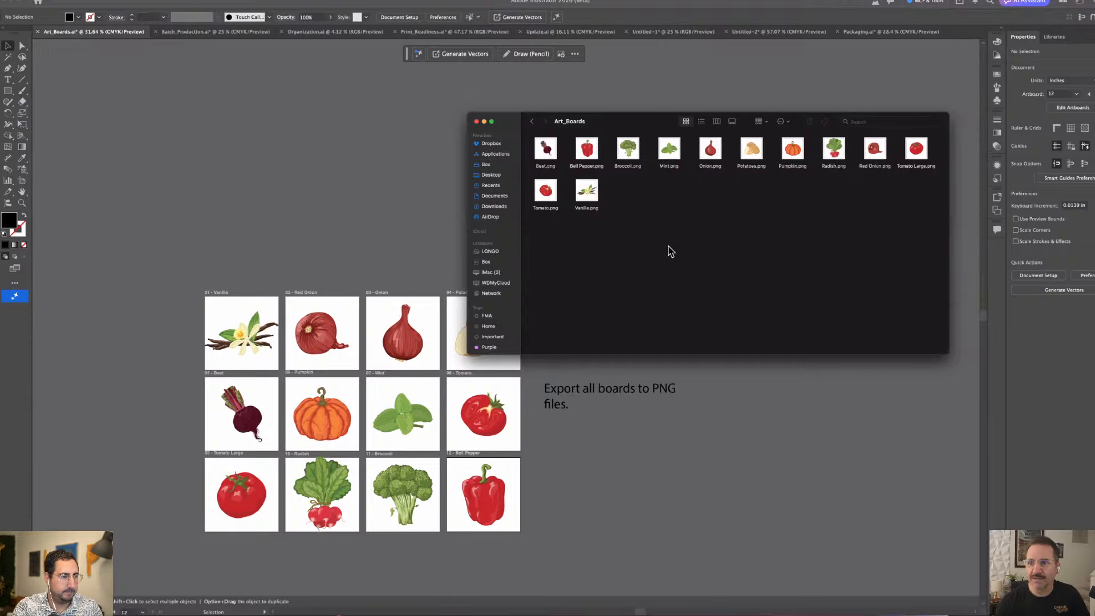
click(302, 216)
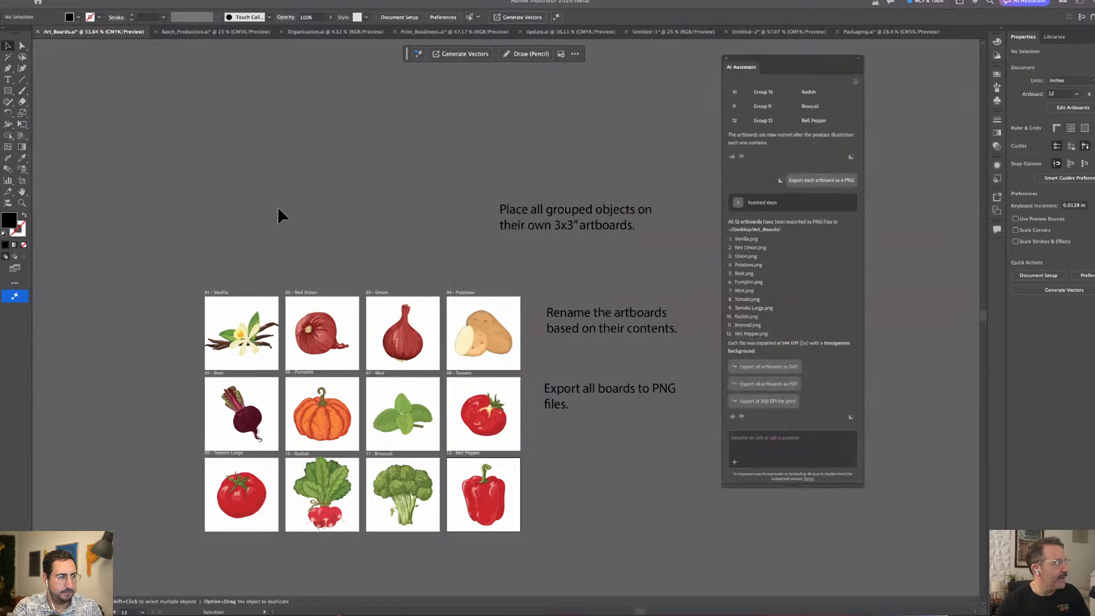
In the Batch_Production document, select the instruction text from "Duplicate the 'Template' artboard 20 times" through the last list name, SUMMER SALE
click(182, 32)
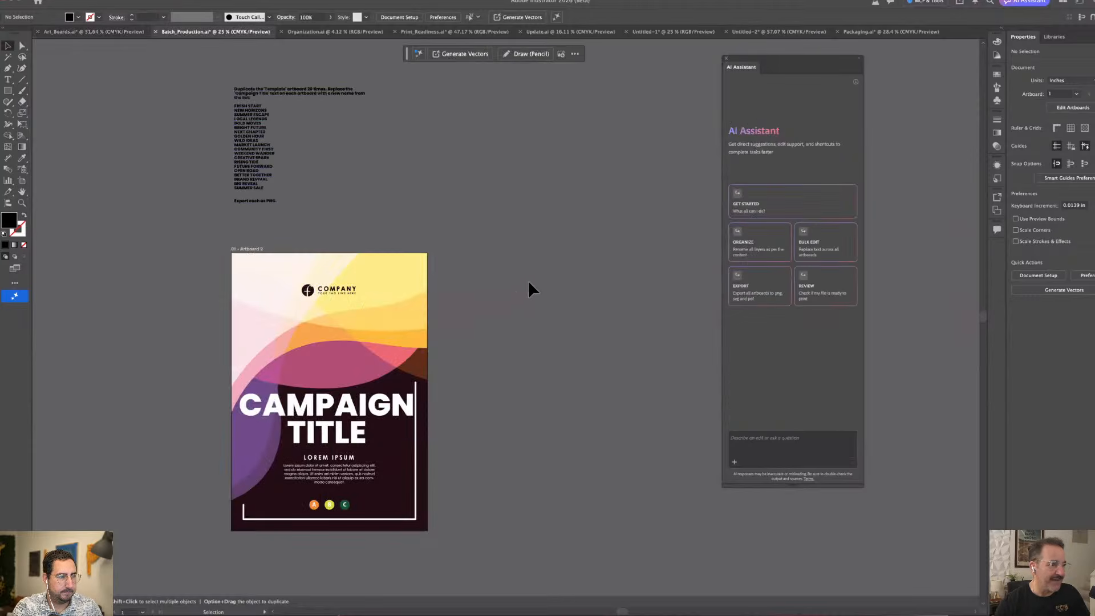
scroll(515, 290, down, 1)
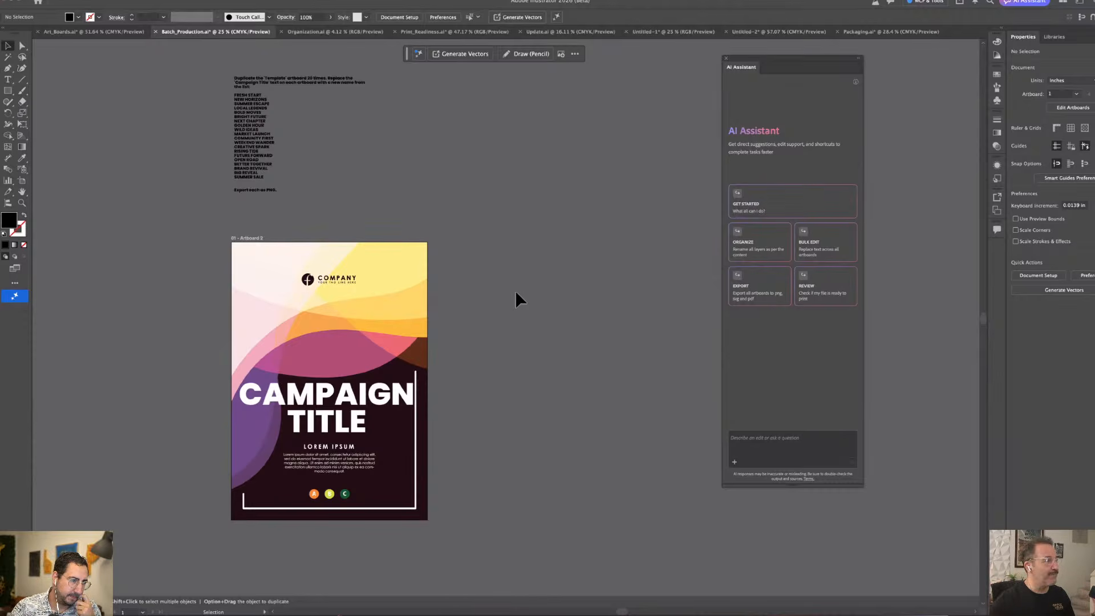
click(21, 203)
drag(183, 83, 211, 83)
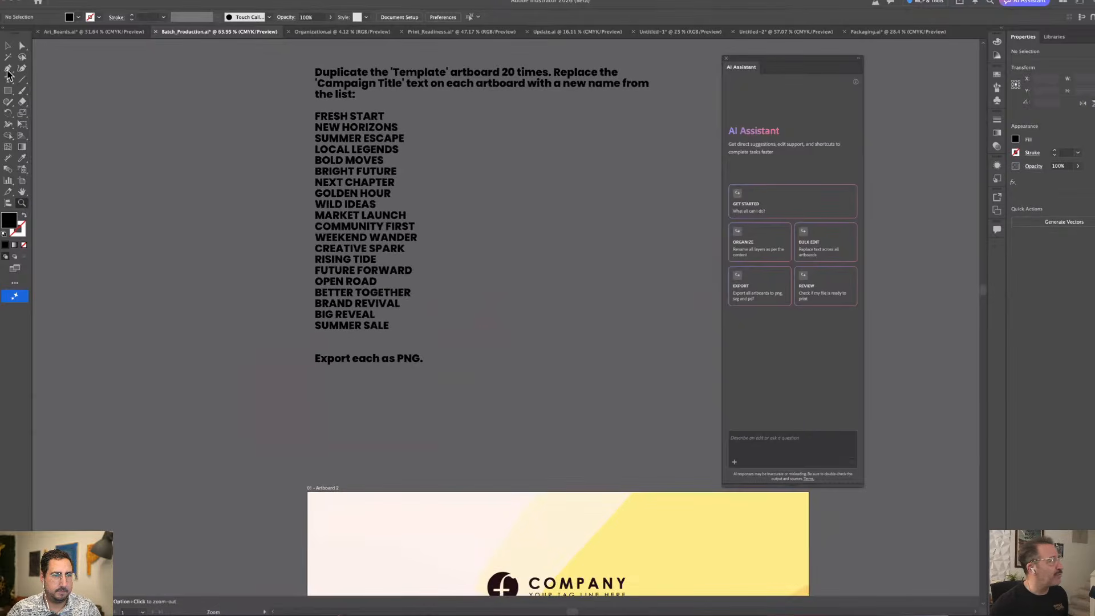
click(8, 78)
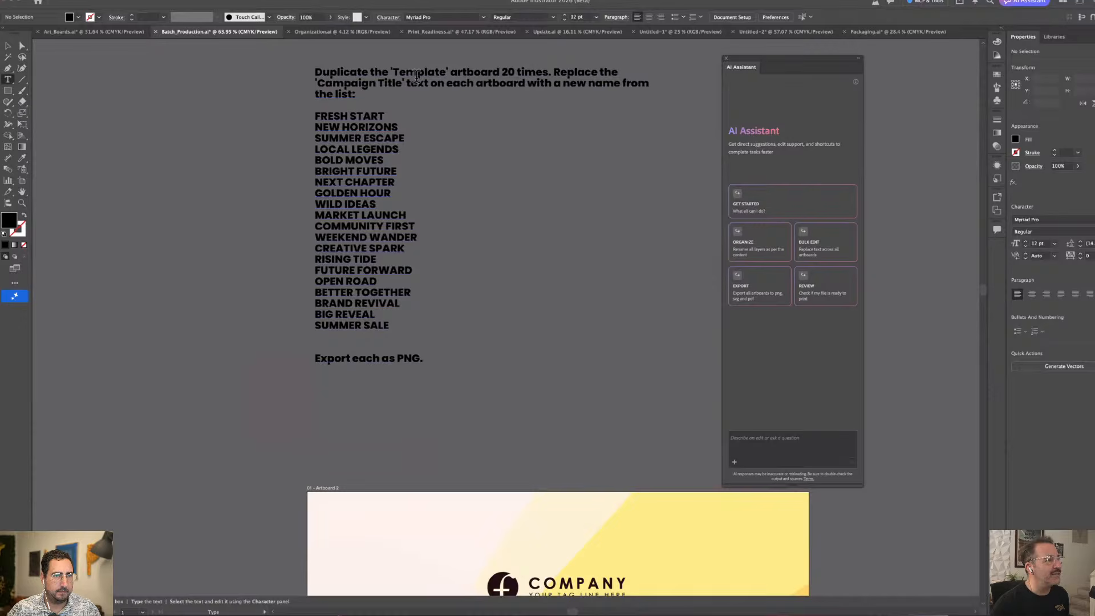
drag(314, 72, 471, 287)
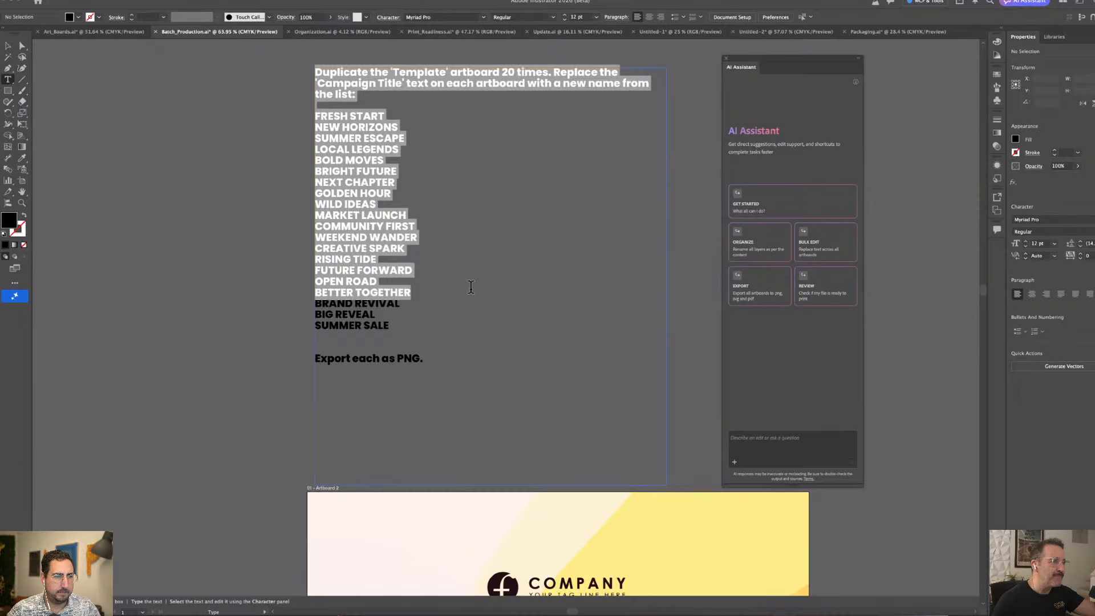
drag(471, 287, 463, 321)
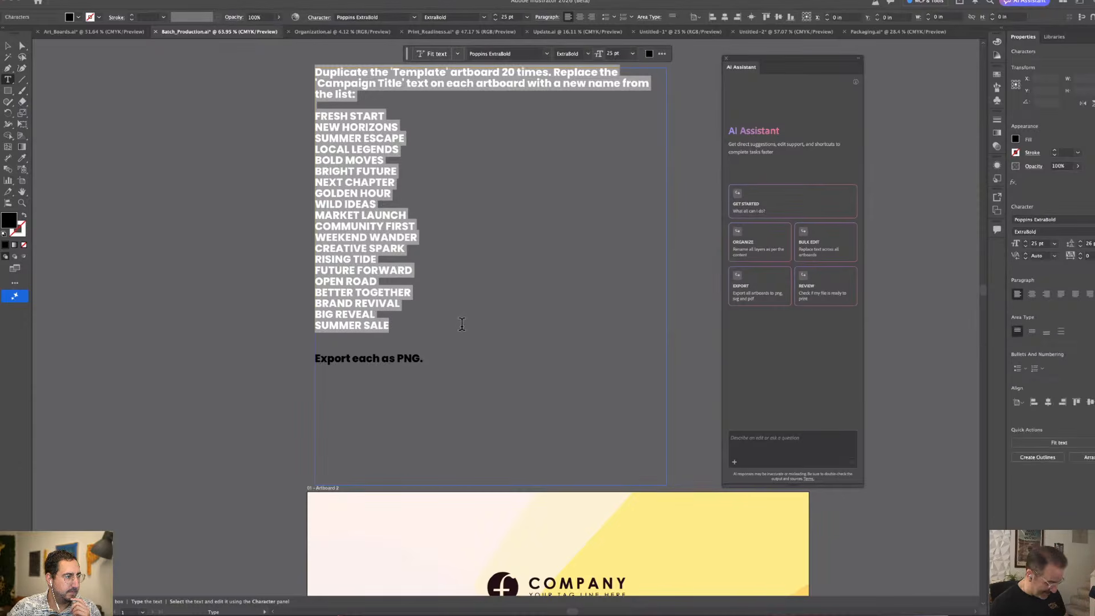
Paste the copied artboard duplication instructions and campaign name list into the assistant prompt and send it
click(776, 437)
key(super+v)
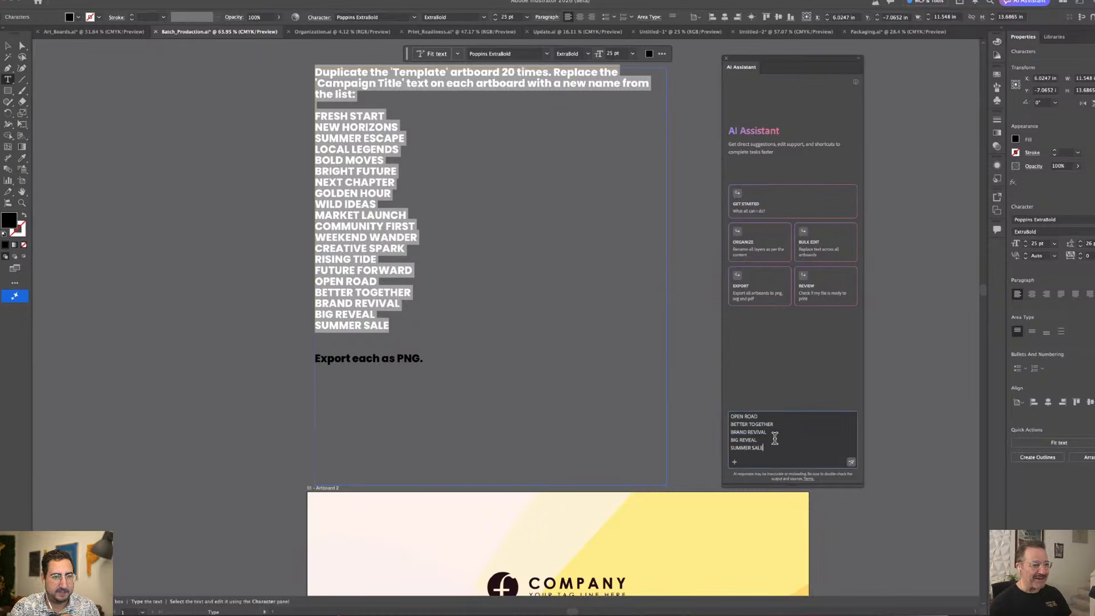
scroll(795, 446, up, 3)
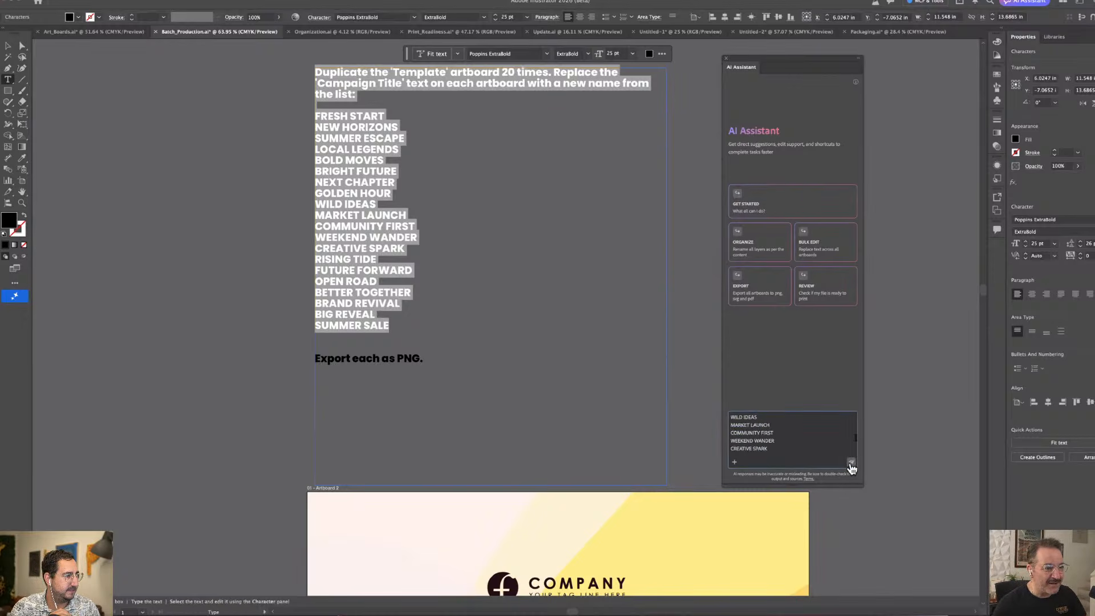
click(851, 462)
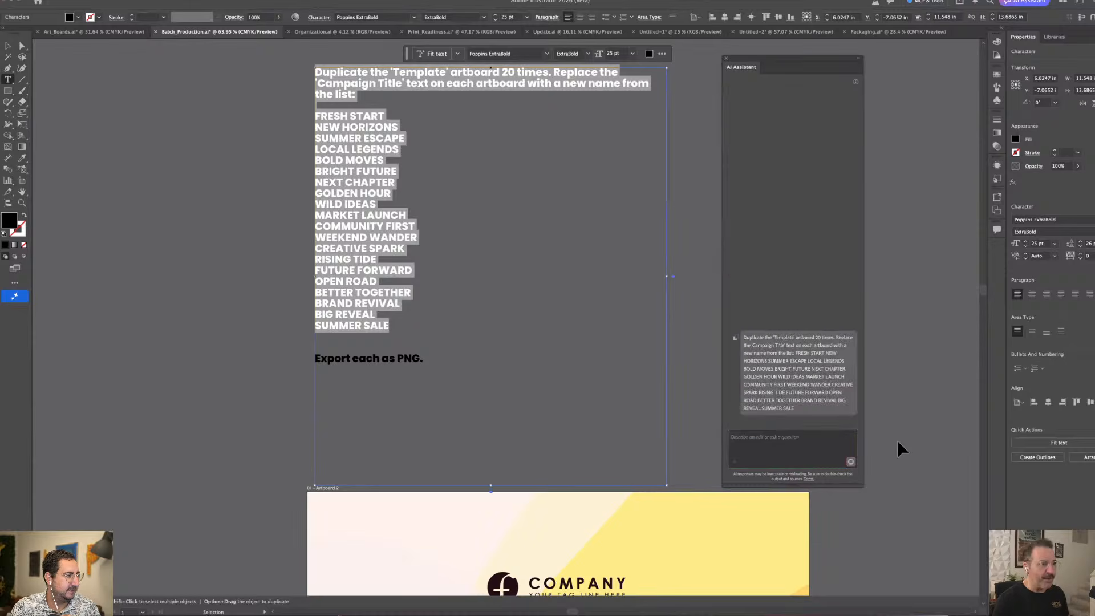
Leave text editing and look over the Campaign Title poster artboard while the assistant works
click(8, 46)
click(320, 326)
key(space)
drag(544, 537, 399, 252)
drag(399, 164, 398, 205)
scroll(398, 205, down, 3)
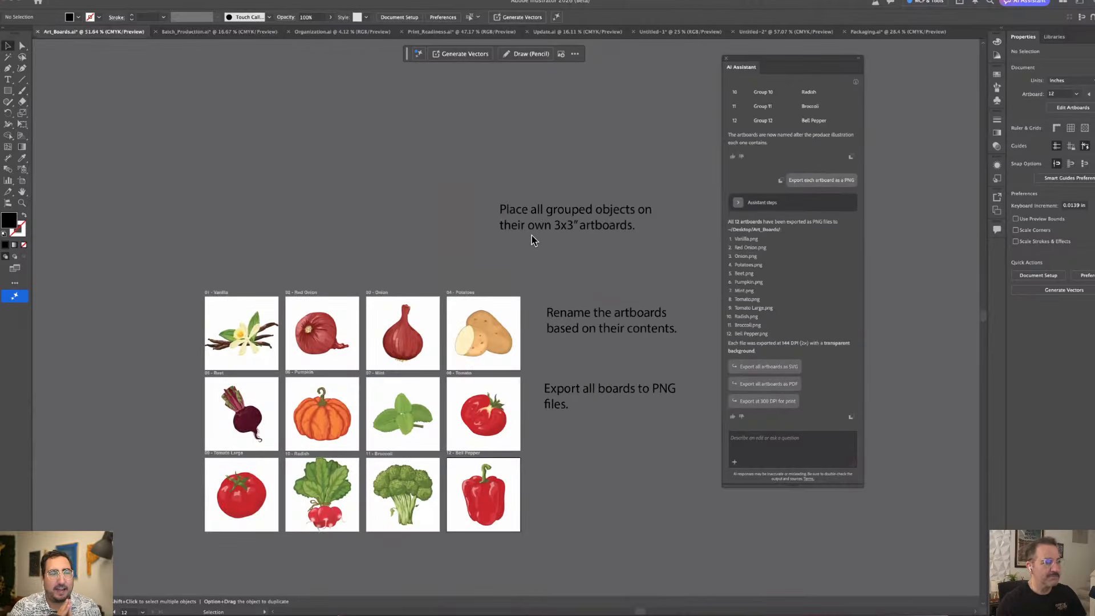
Return to the Batch_Production document and inspect the duplicated Campaign Title posters in outline view, restoring the normal preview
click(190, 32)
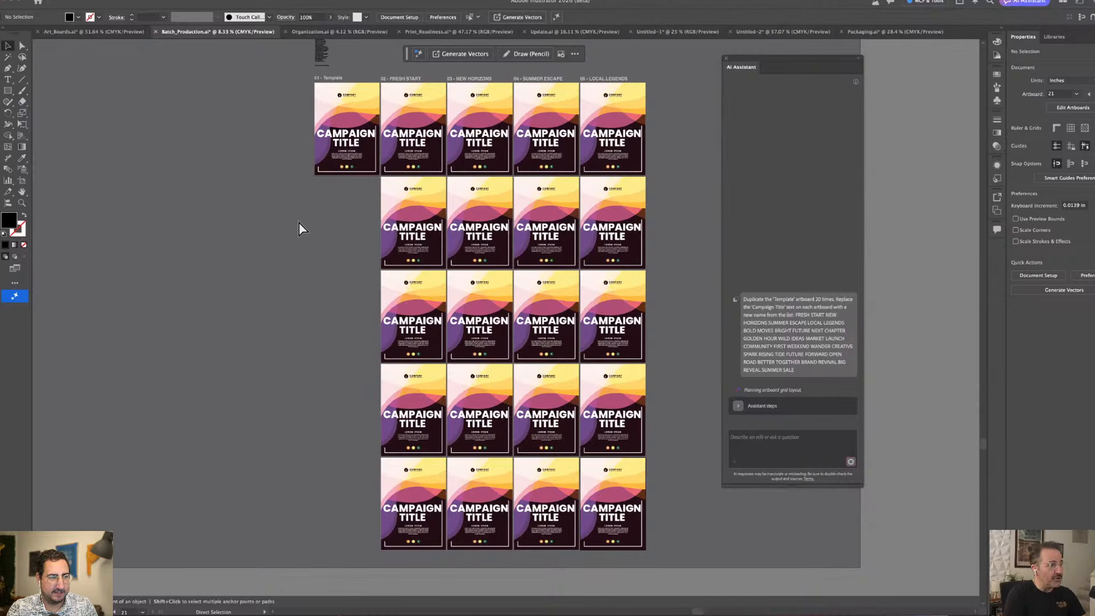
key(super+y)
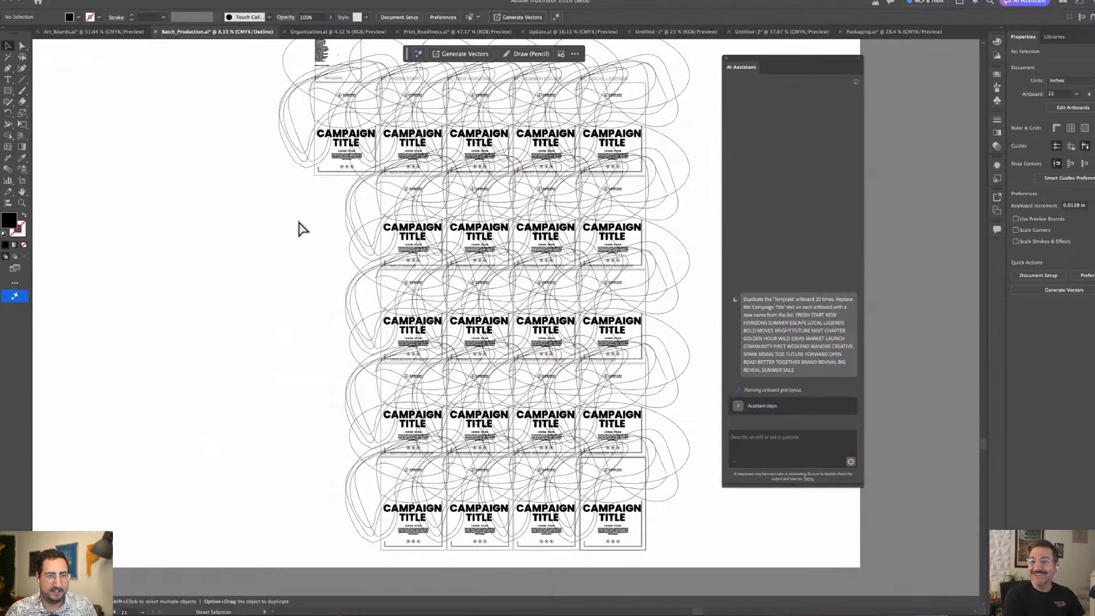
key(super+y)
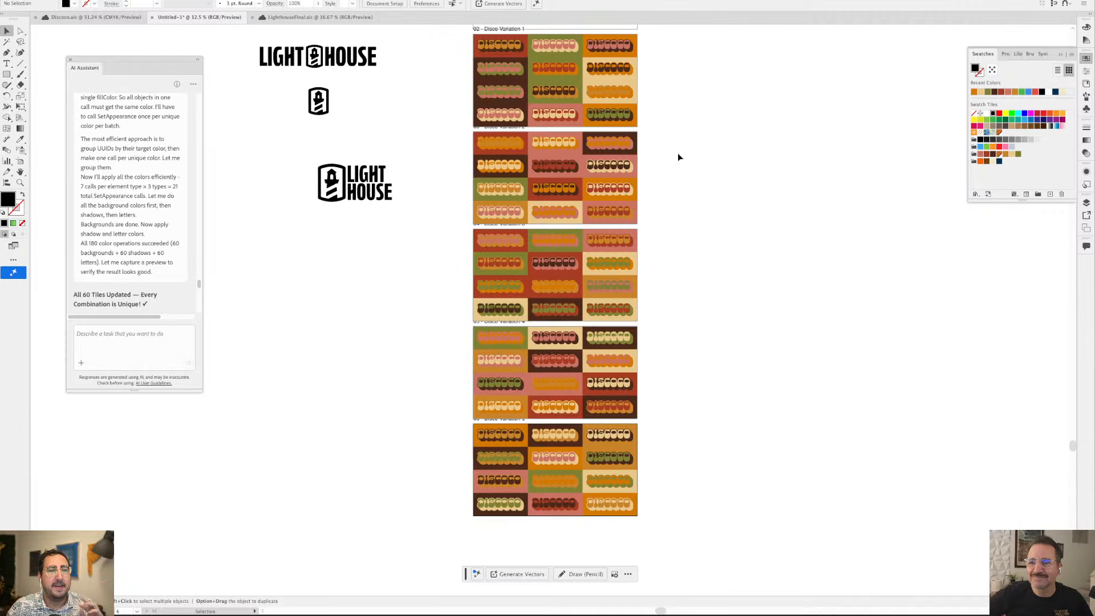
Select all the tiles on the five Disco Variation artboards and start the prompt "make sure that non of the background colors are the same"
scroll(115, 229, down, 10)
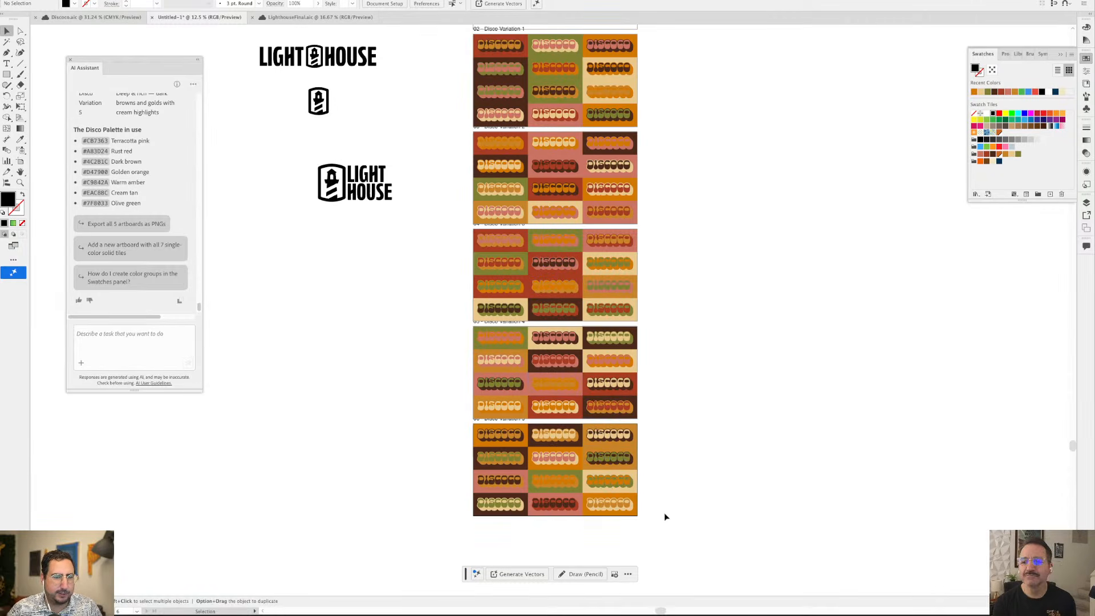
drag(484, 209, 466, 37)
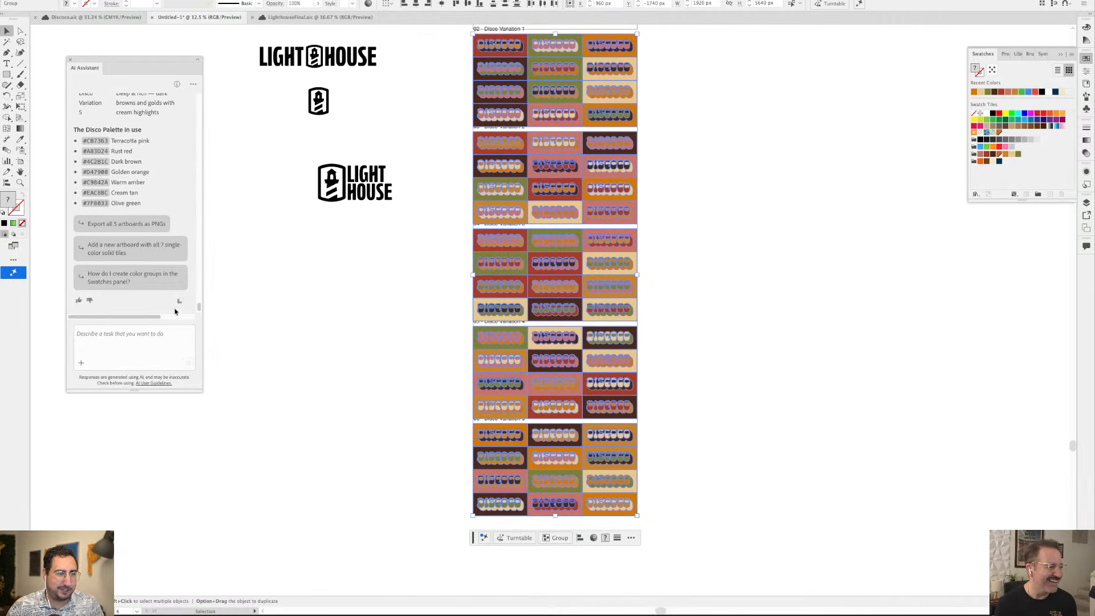
click(114, 336)
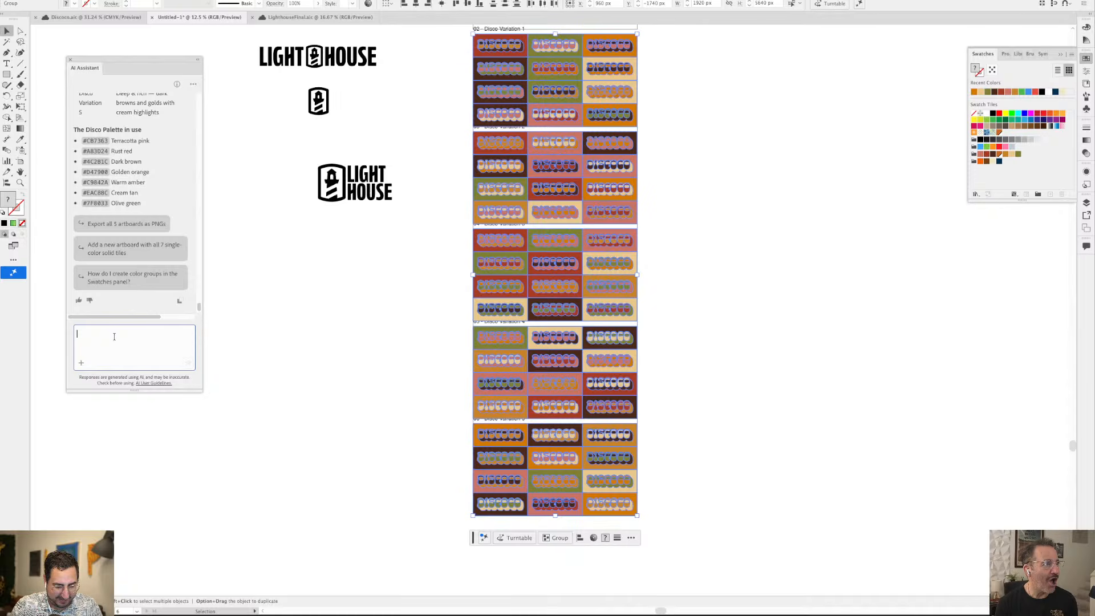
text(make)
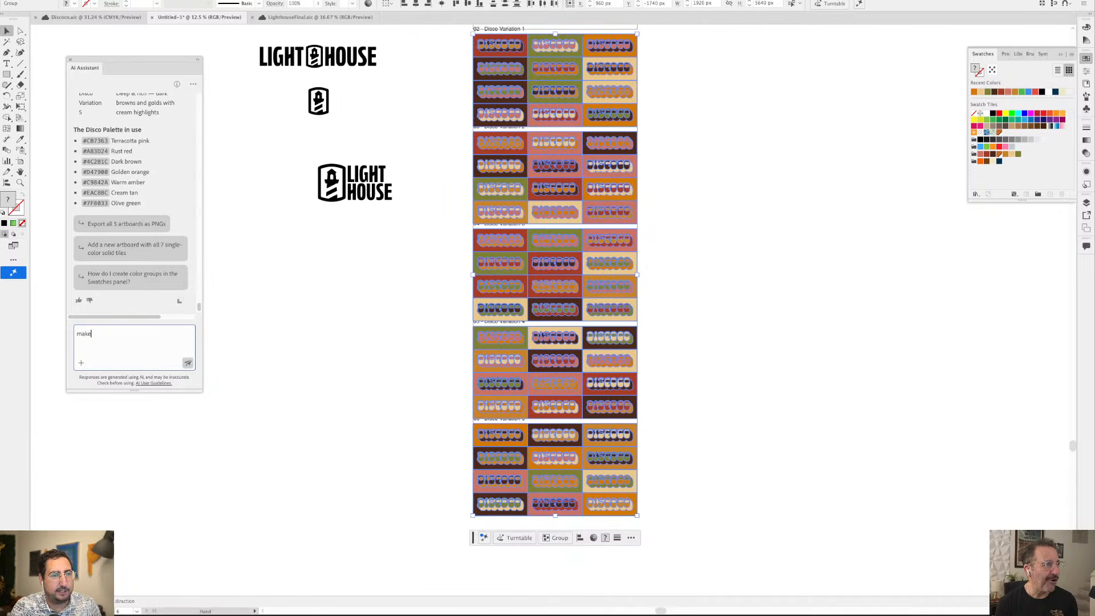
text( sure that non of)
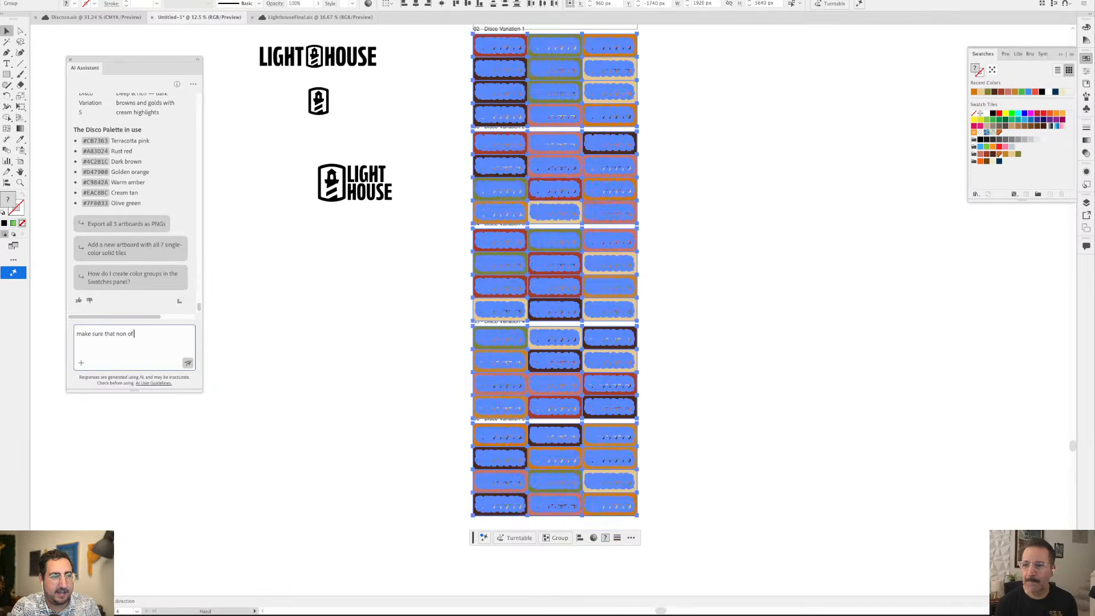
text( the background col)
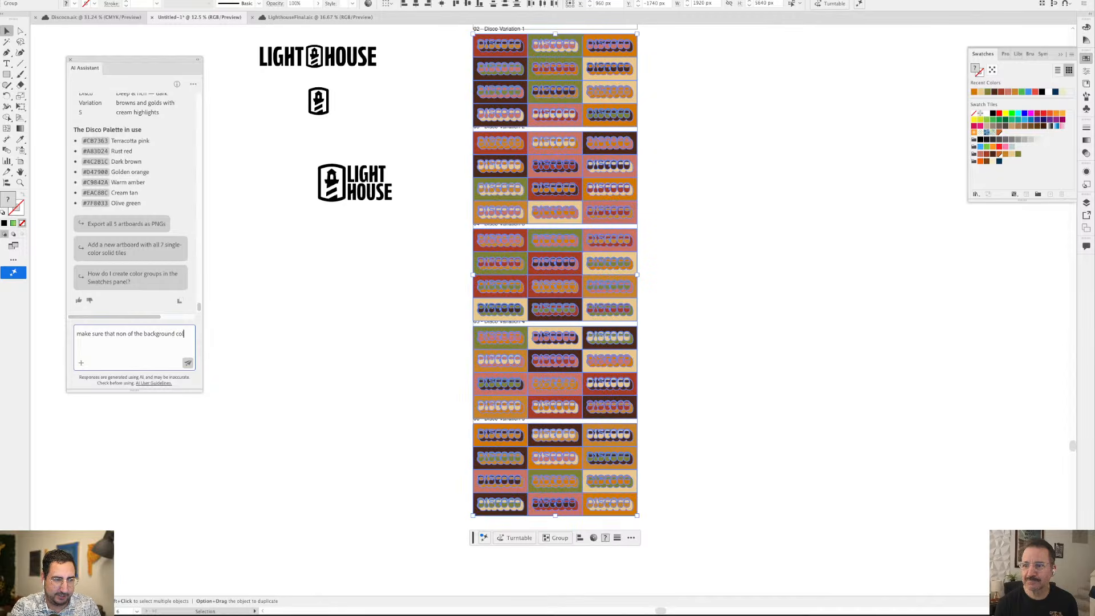
text(ors are the same)
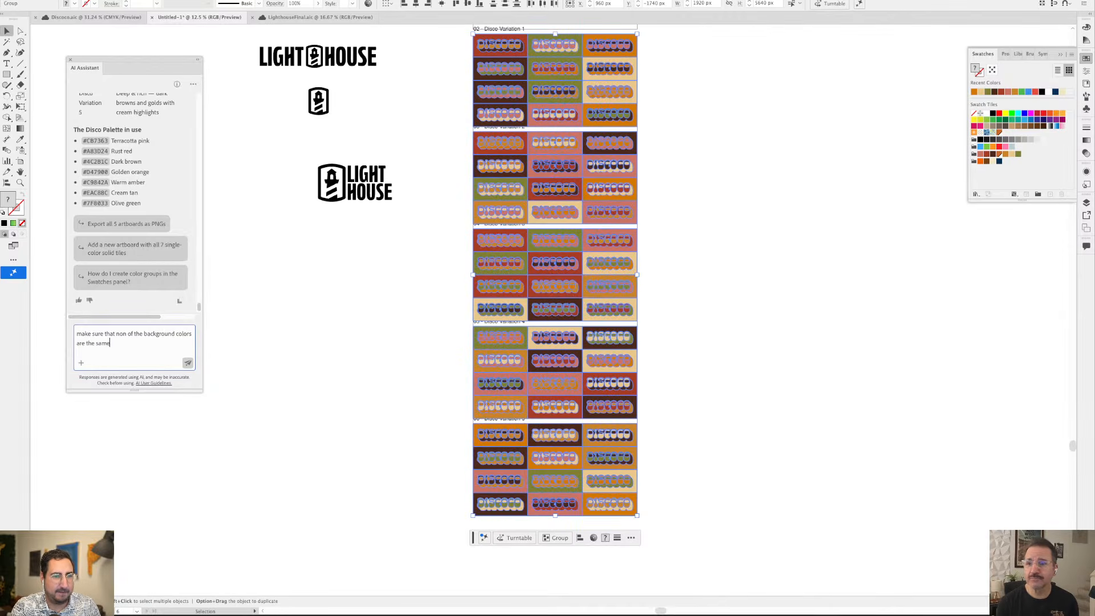
Reword the prompt's ending so it reads "make sure that non of the background colors are touching the same background color"
text( and that n)
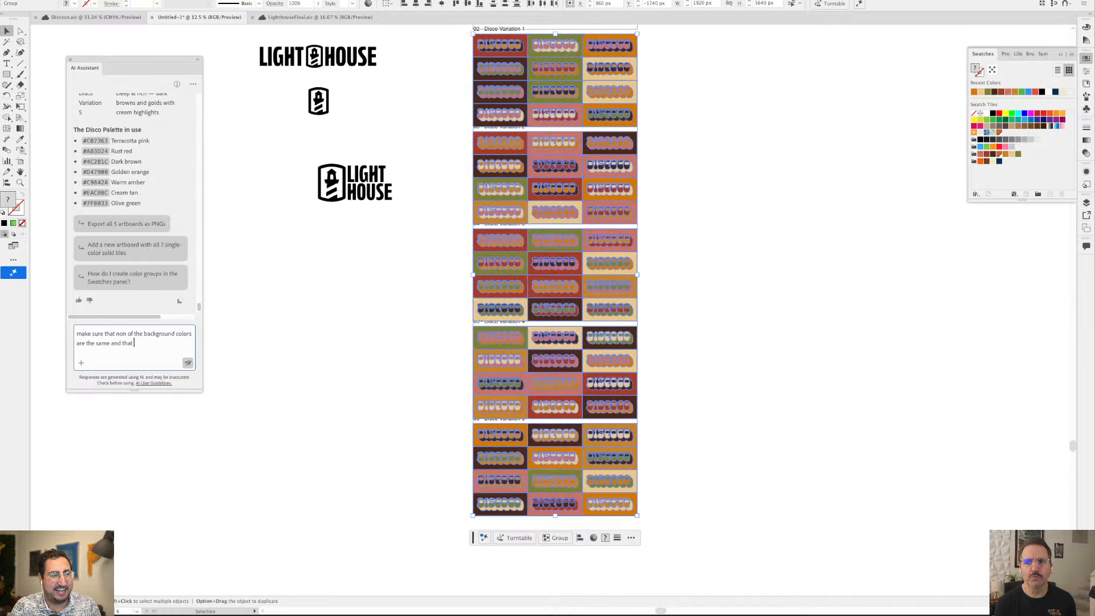
key(BackSpace)
key(BackSpace)
key(BackSpace)
key(BackSpace)
key(BackSpace)
key(BackSpace)
key(BackSpace)
key(BackSpace)
key(BackSpace)
key(BackSpace)
key(BackSpace)
key(BackSpace)
key(BackSpace)
key(BackSpace)
key(BackSpace)
key(BackSpace)
key(BackSpace)
key(BackSpace)
key(BackSpace)
key(BackSpace)
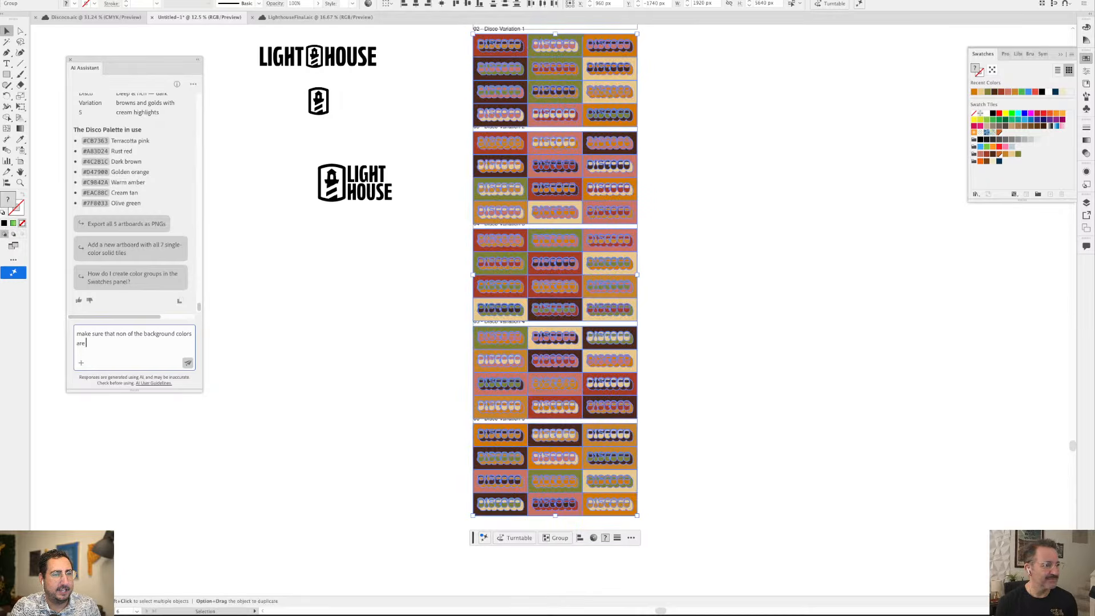
text(touching )
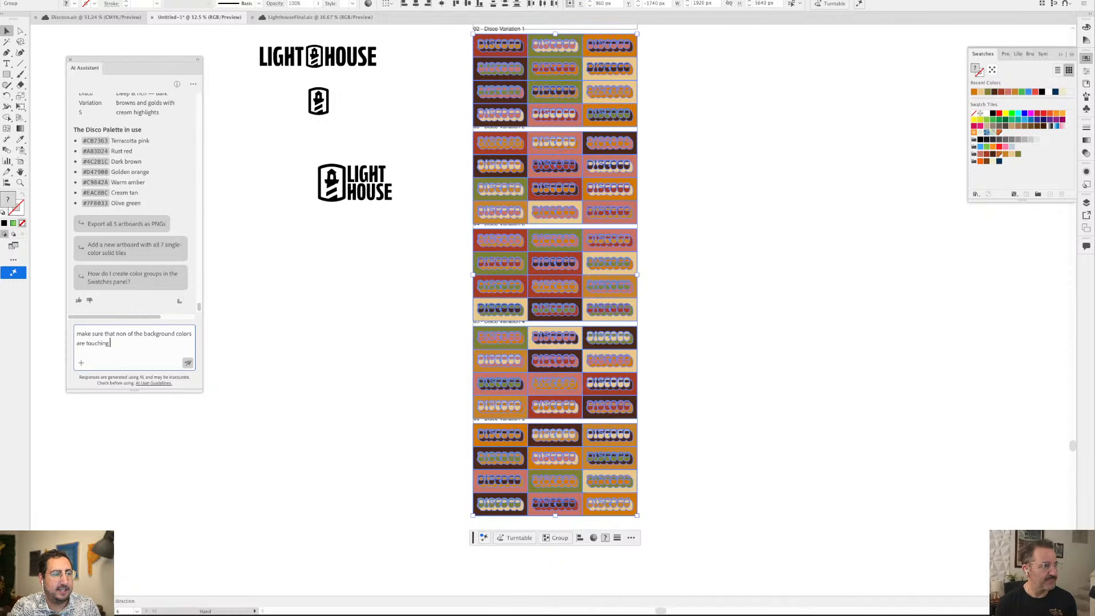
text(the same background c)
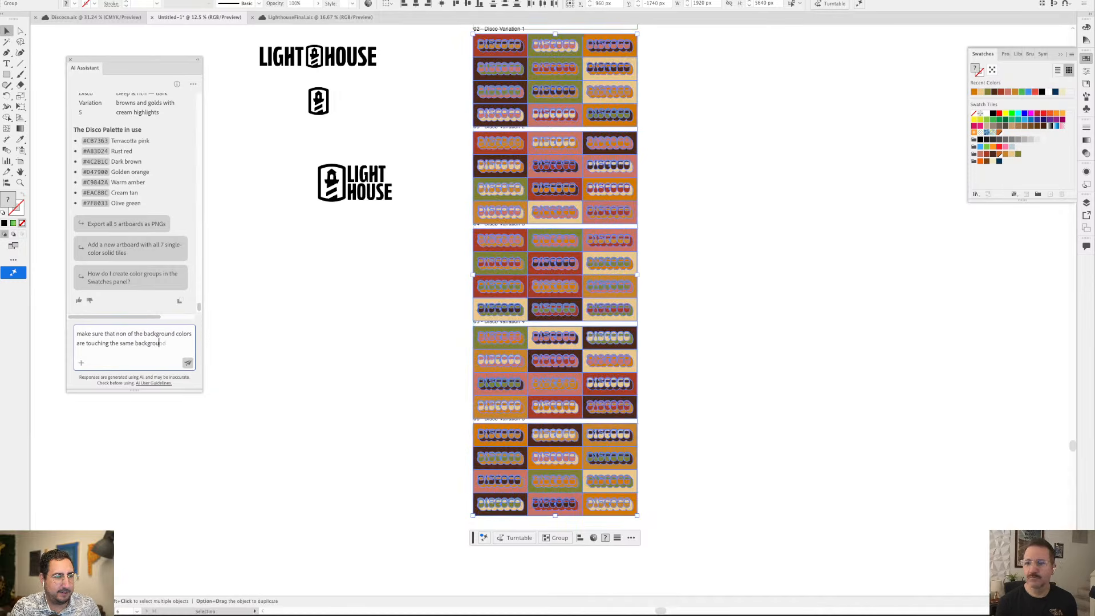
text(olor)
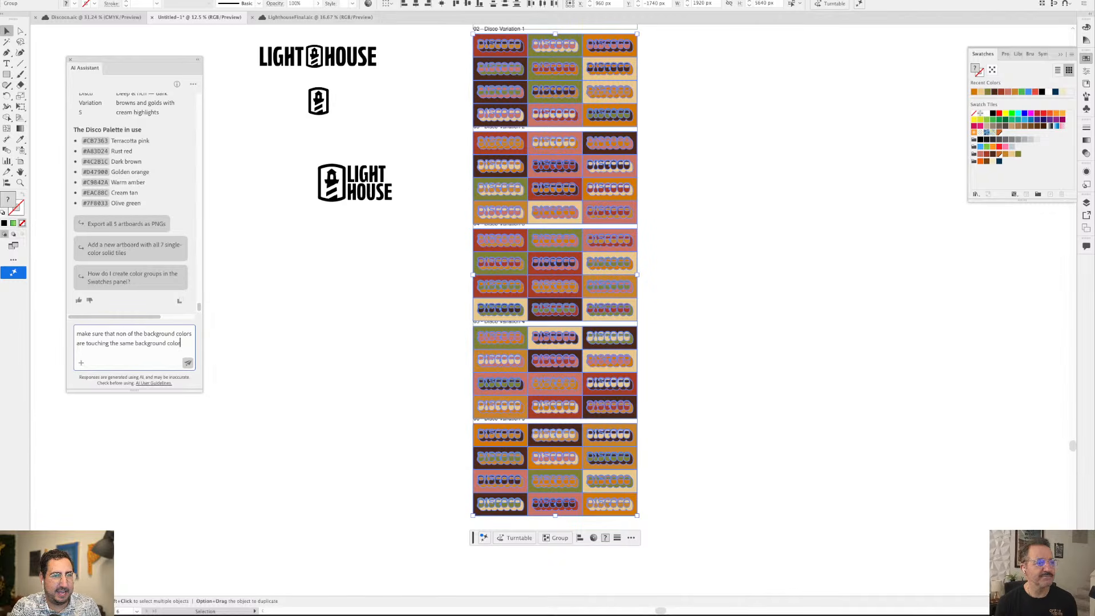
Extend the tile prompt with "Make sure that shadow color is not the same as the background" and submit it to the assistant
text(. Make sure)
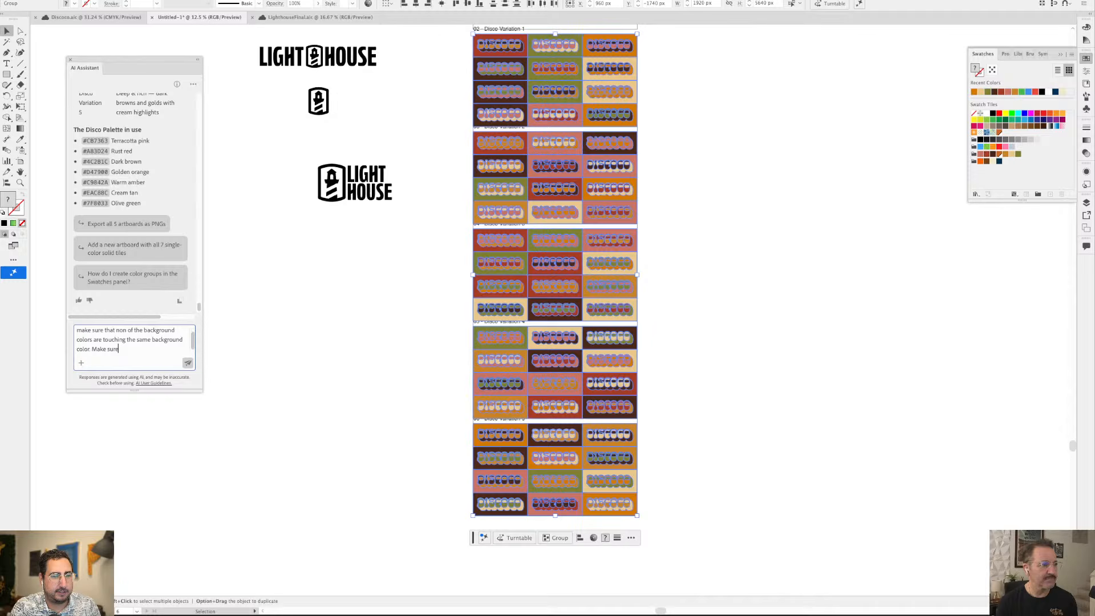
key(BackSpace)
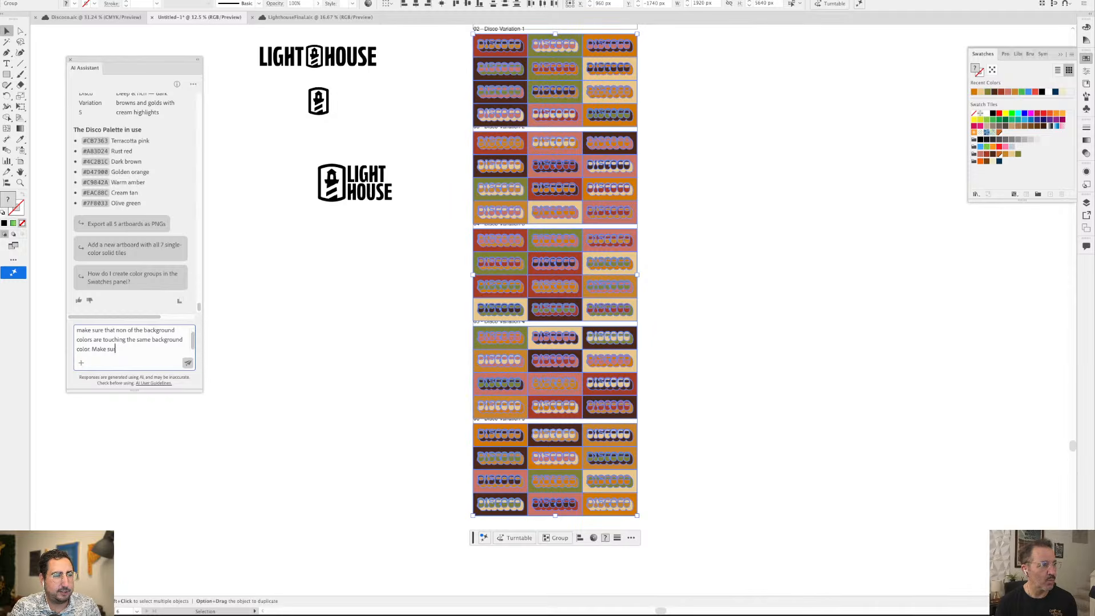
text(e)
text( that shadow)
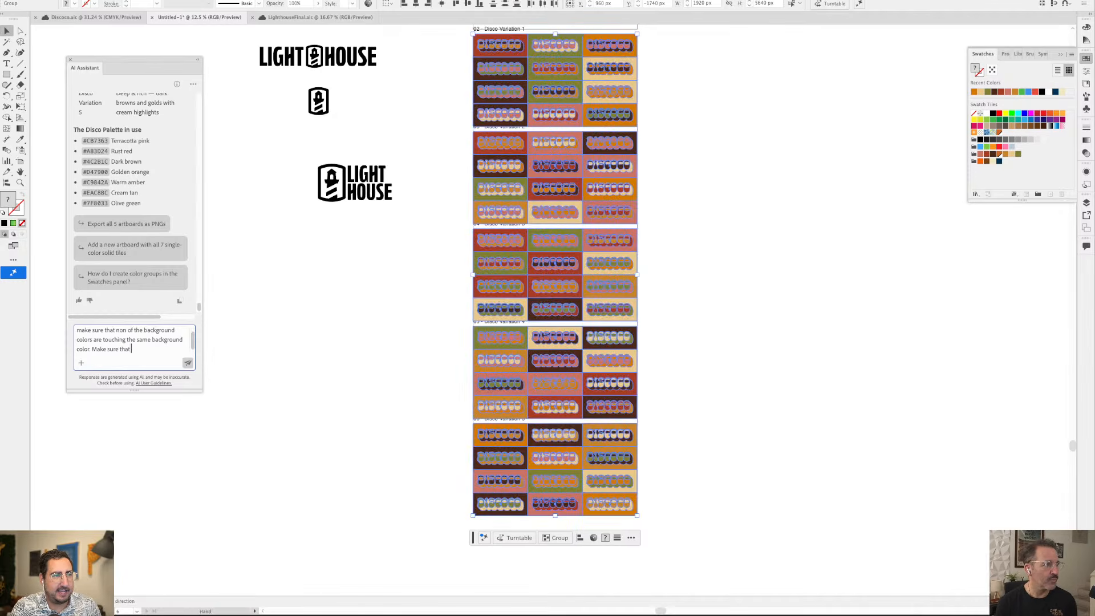
text(or is)
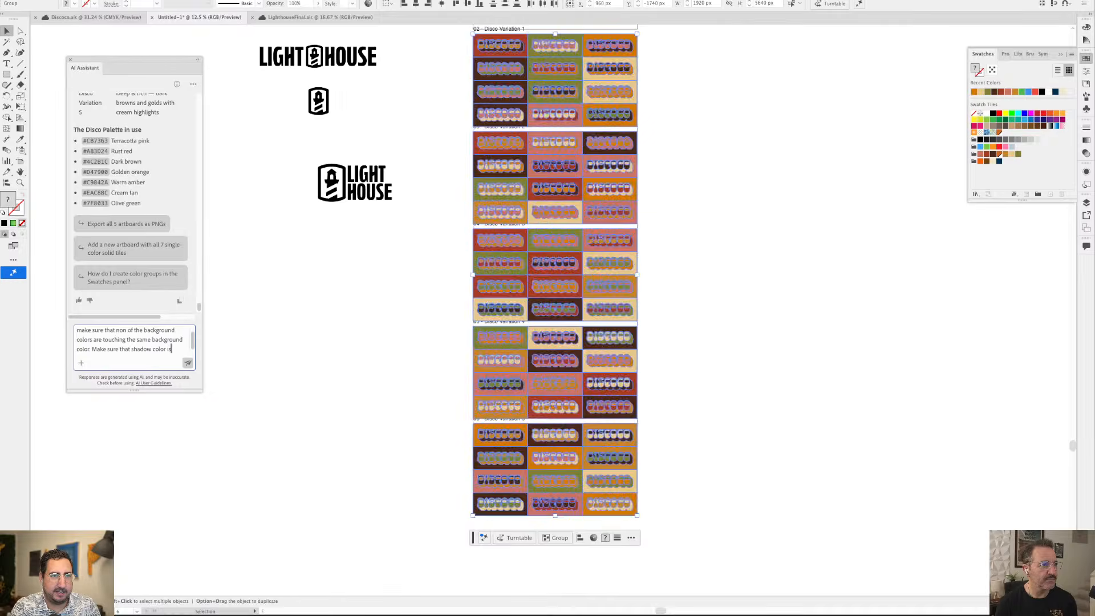
text( not the same as lhe background)
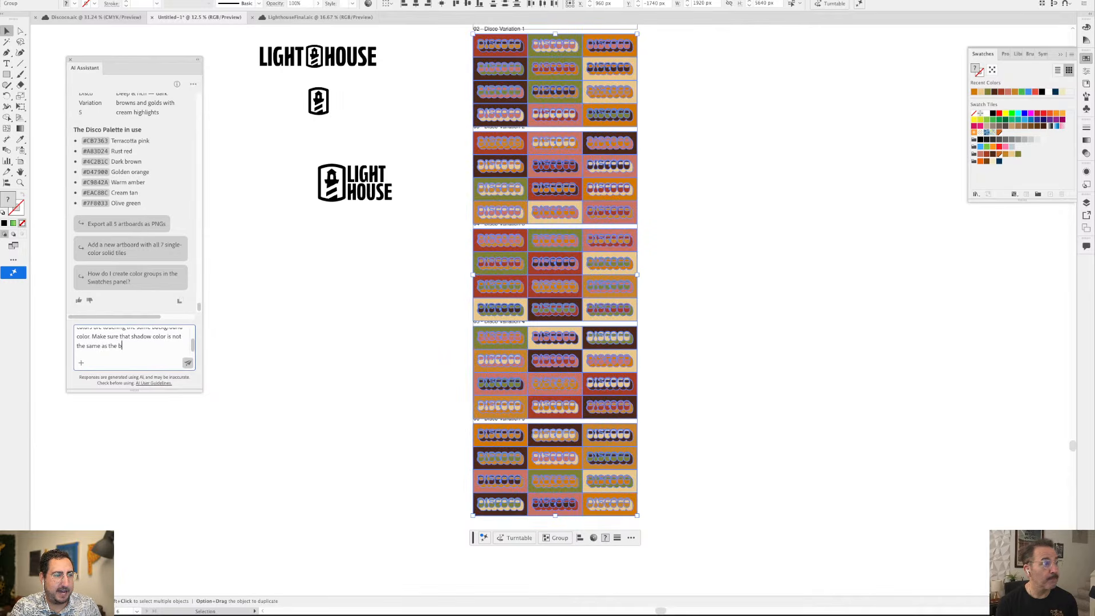
key(Return)
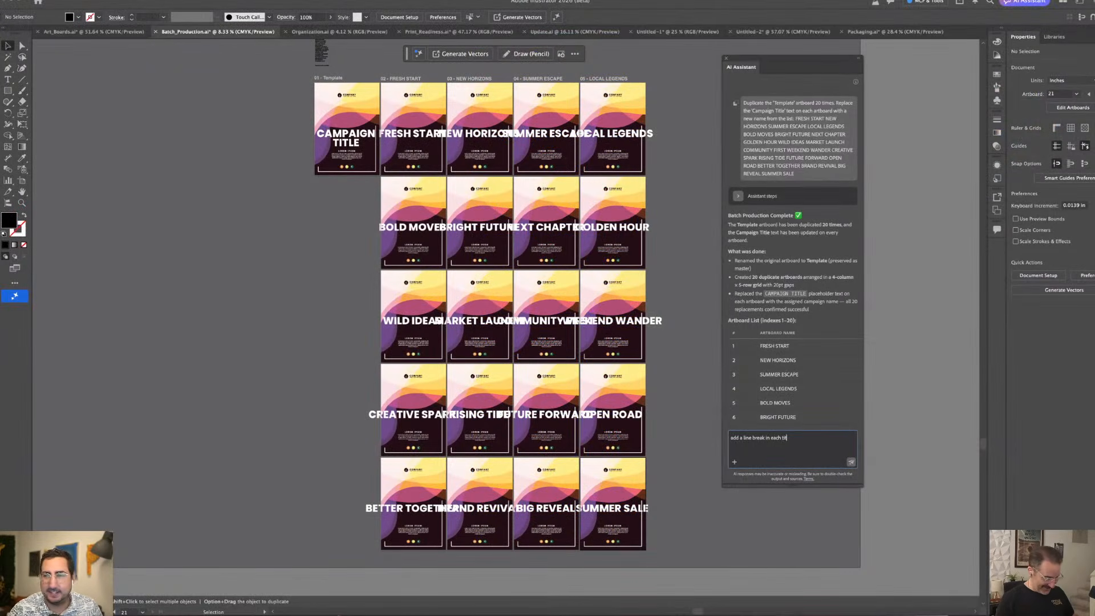
In the Batch_Production document, complete the prompt as "add a line break in each title, after the first word." and submit it
text(le)
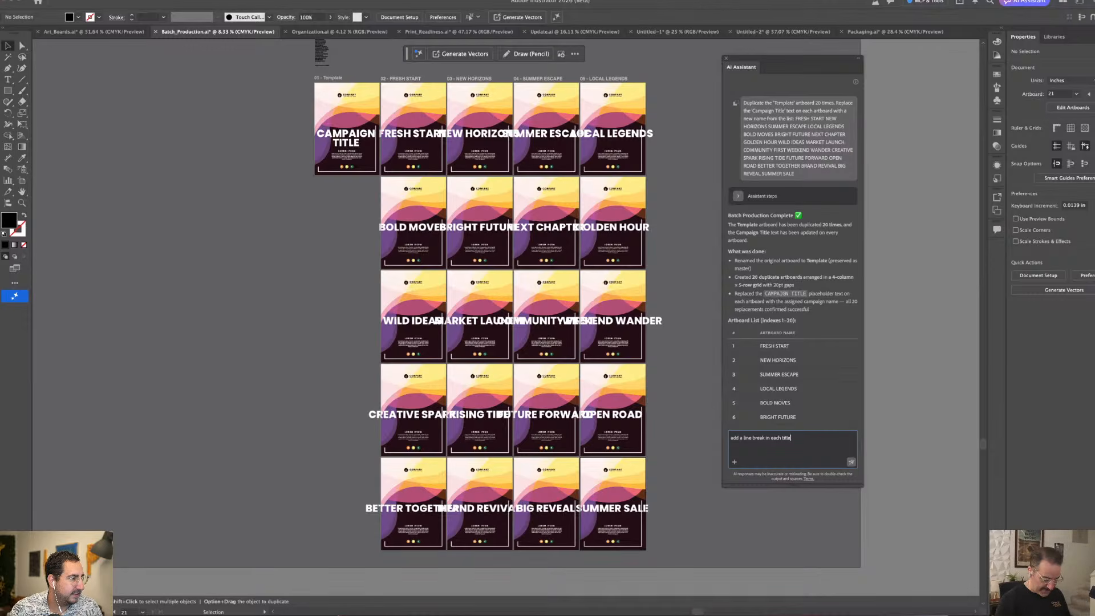
text(, after)
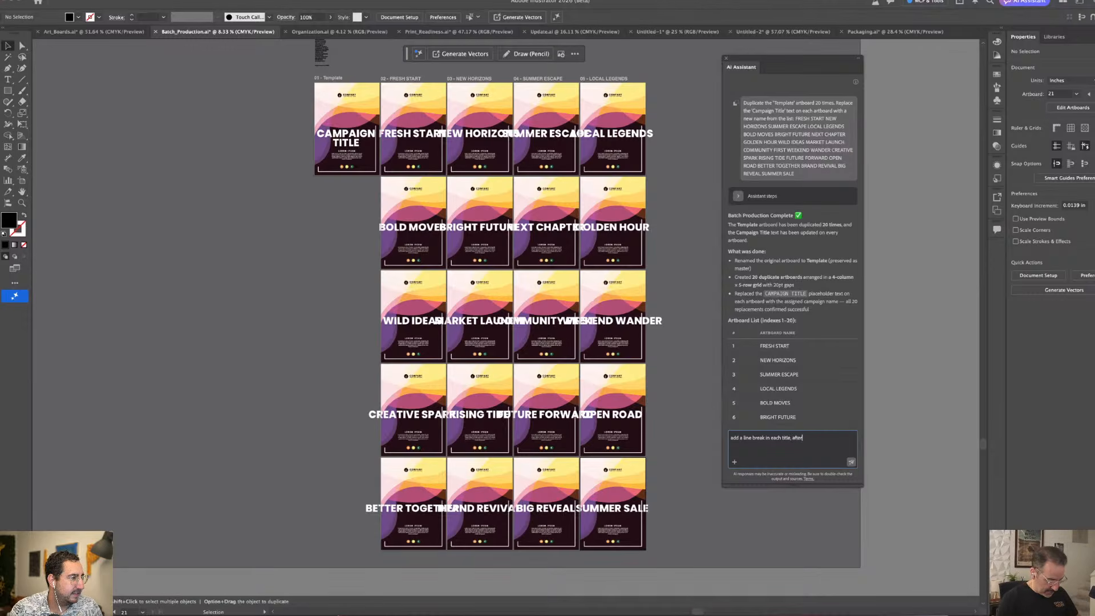
text( the first word.)
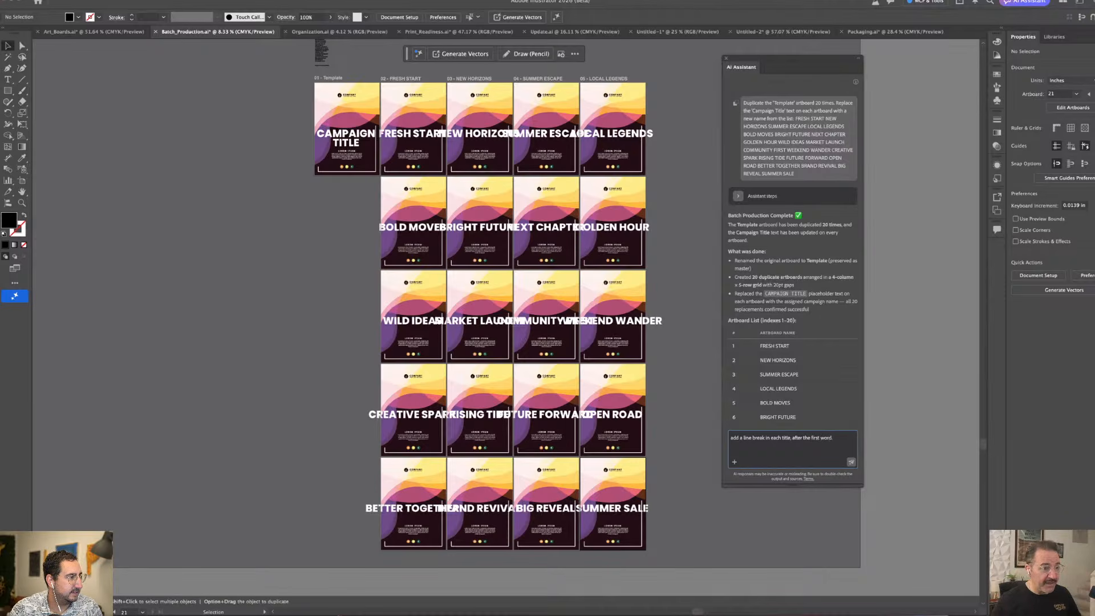
key(Return)
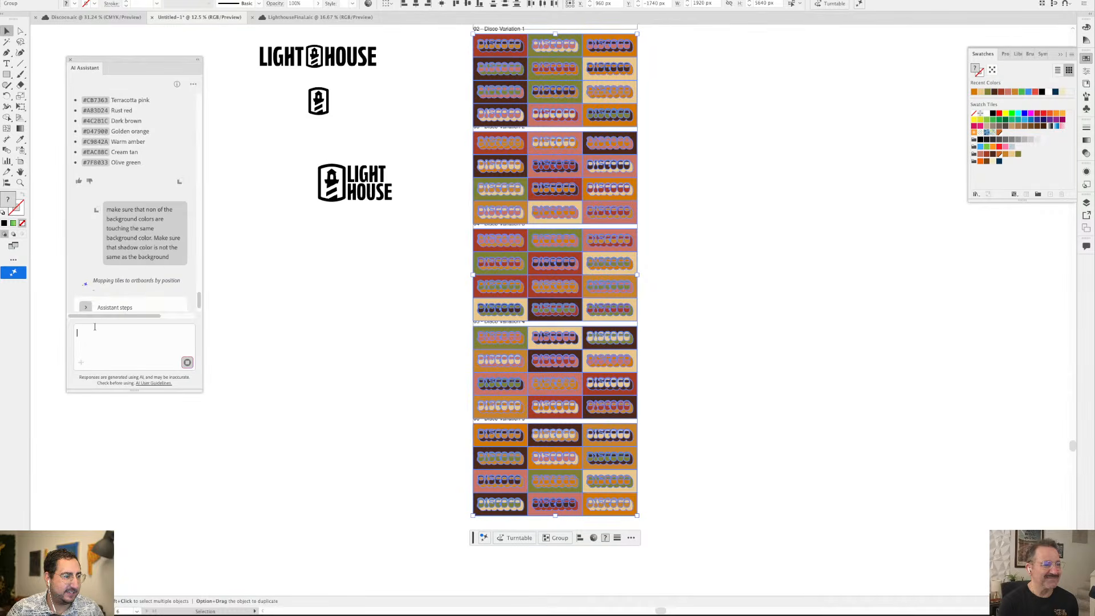
Expand the assistant's steps for the Disco Variation recoloring request and read through its reasoning on tile structure and colors
click(85, 306)
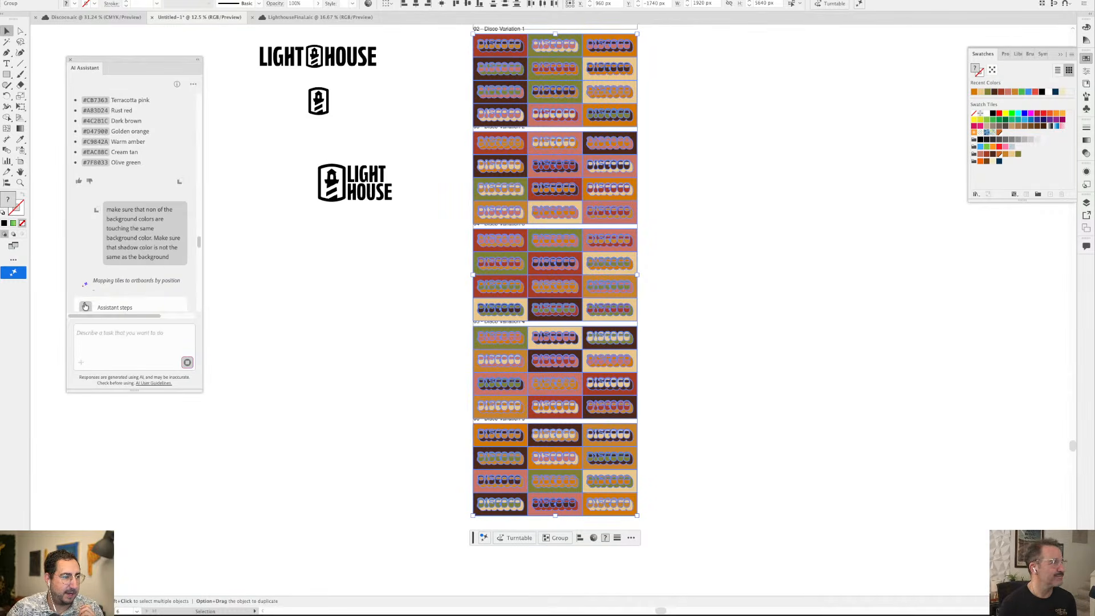
scroll(115, 274, down, 5)
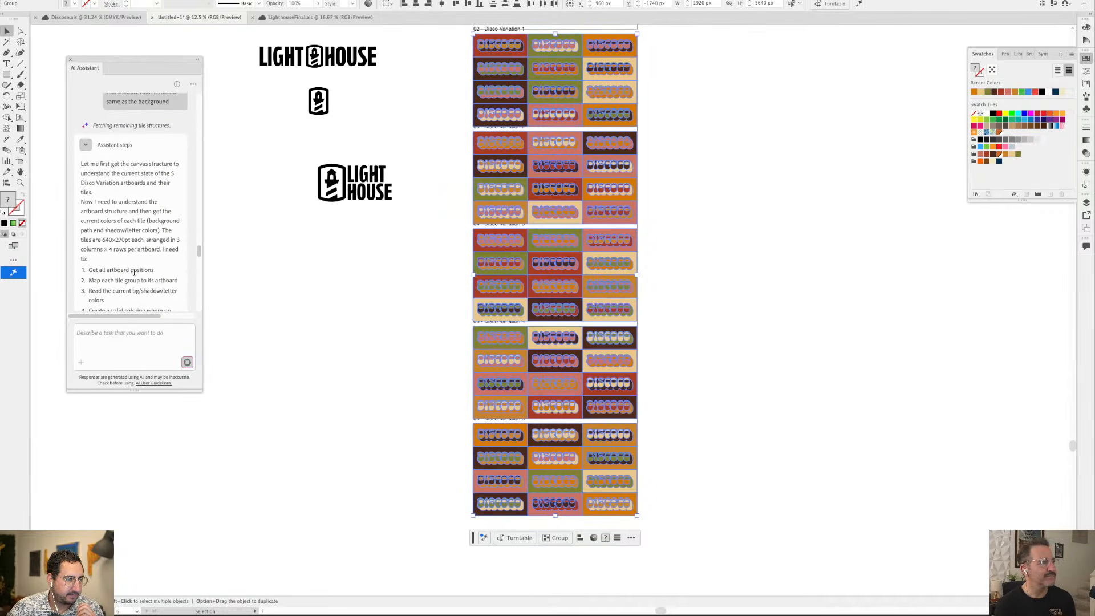
scroll(134, 273, down, 4)
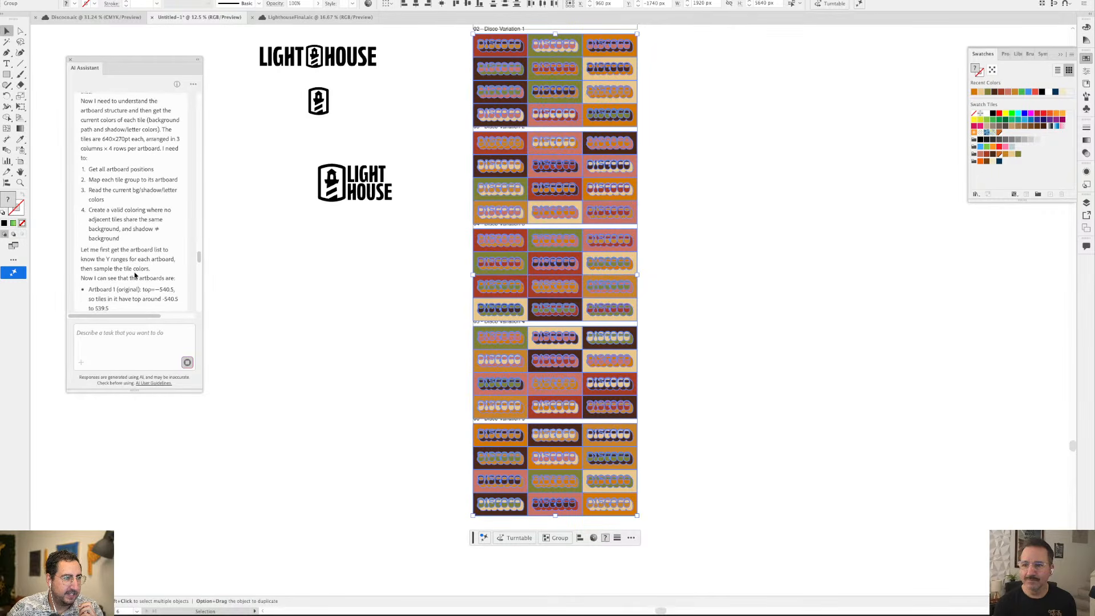
scroll(135, 275, down, 8)
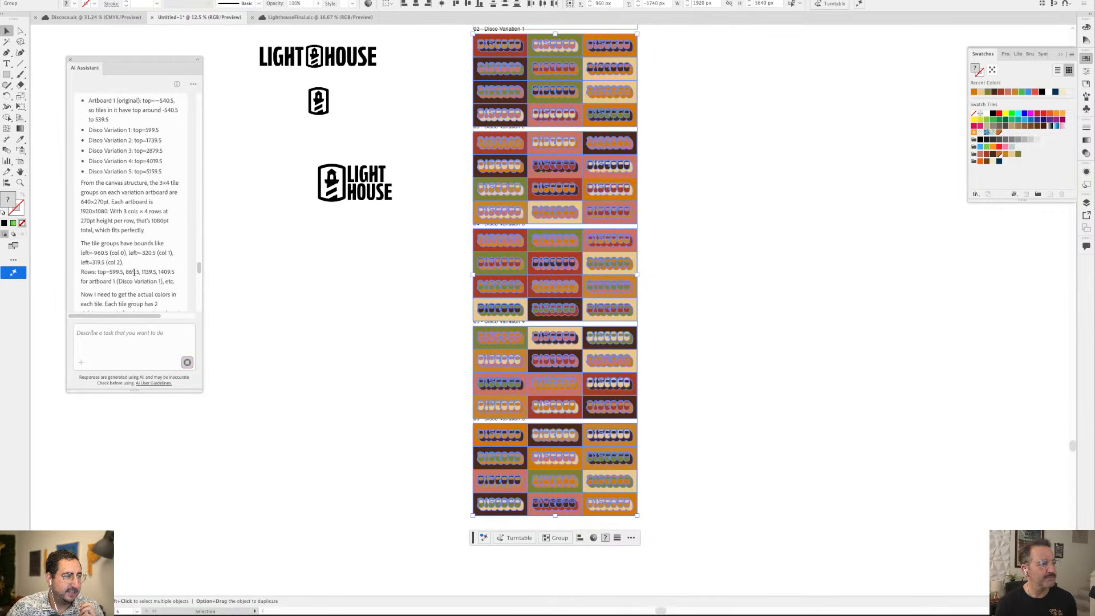
scroll(134, 274, down, 2)
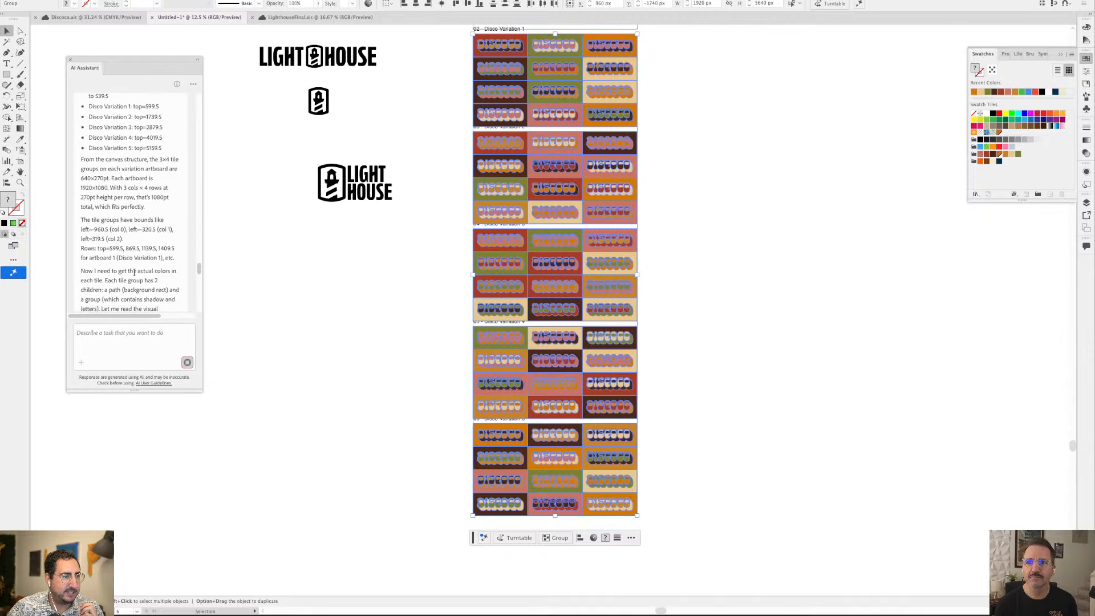
scroll(134, 273, down, 4)
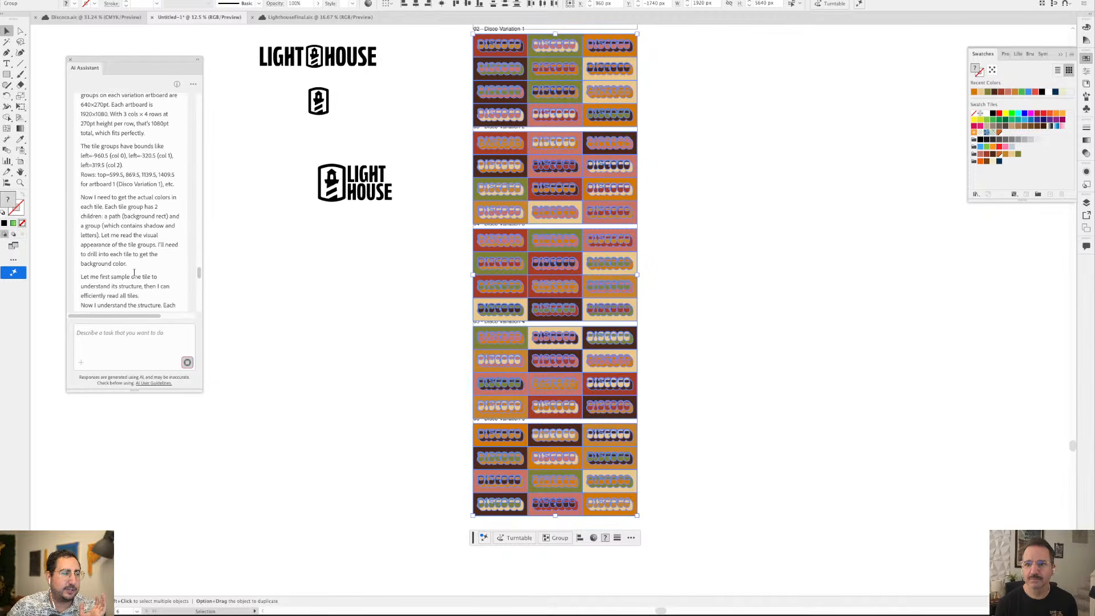
scroll(134, 274, down, 9)
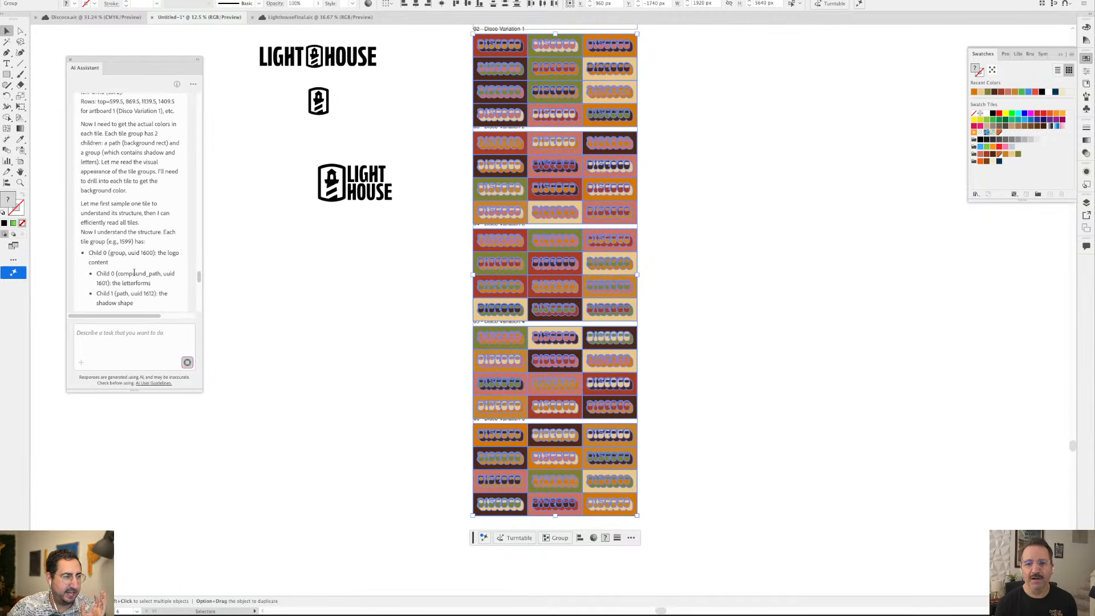
scroll(134, 272, down, 2)
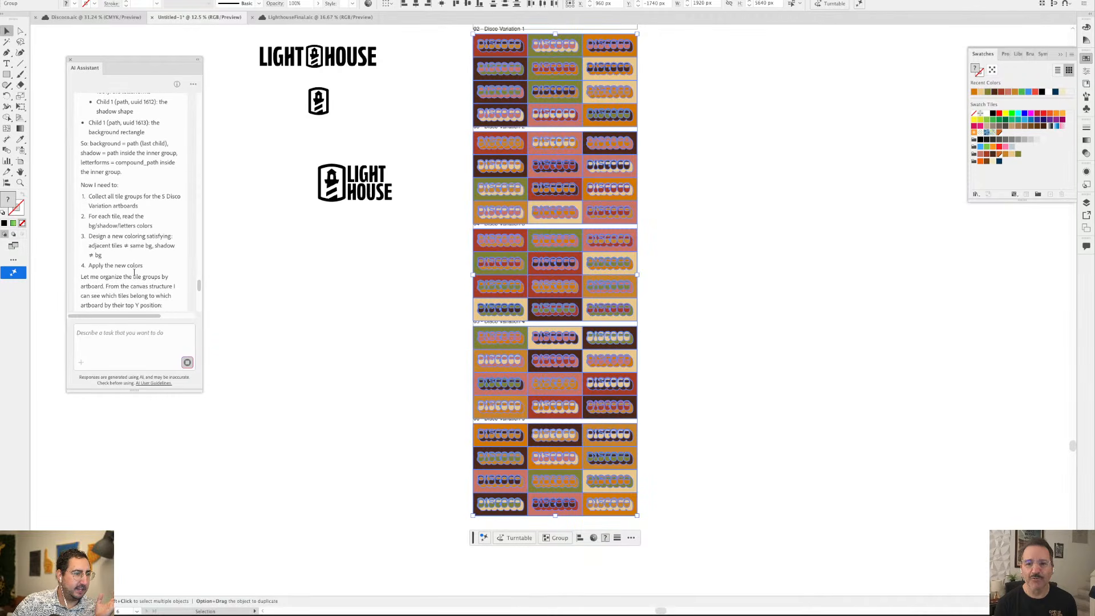
scroll(134, 272, down, 3)
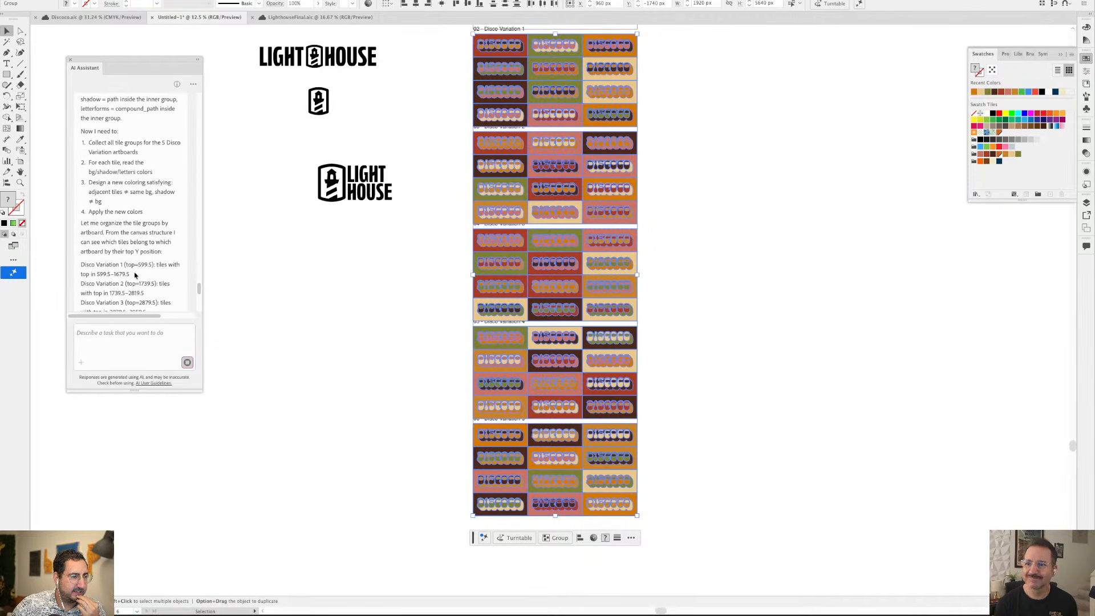
scroll(134, 272, down, 10)
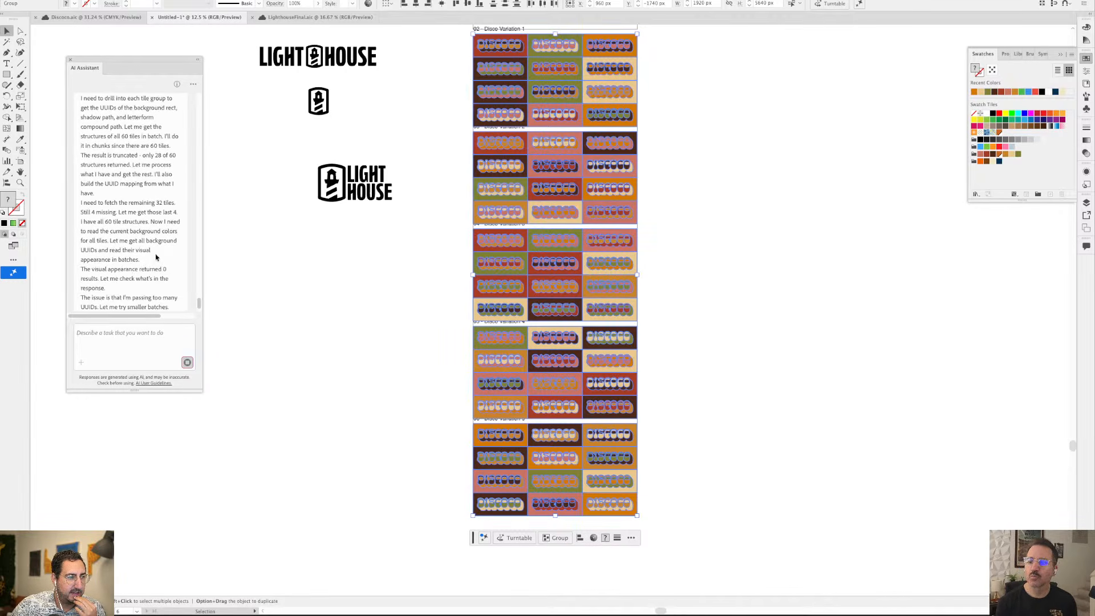
scroll(155, 257, down, 1)
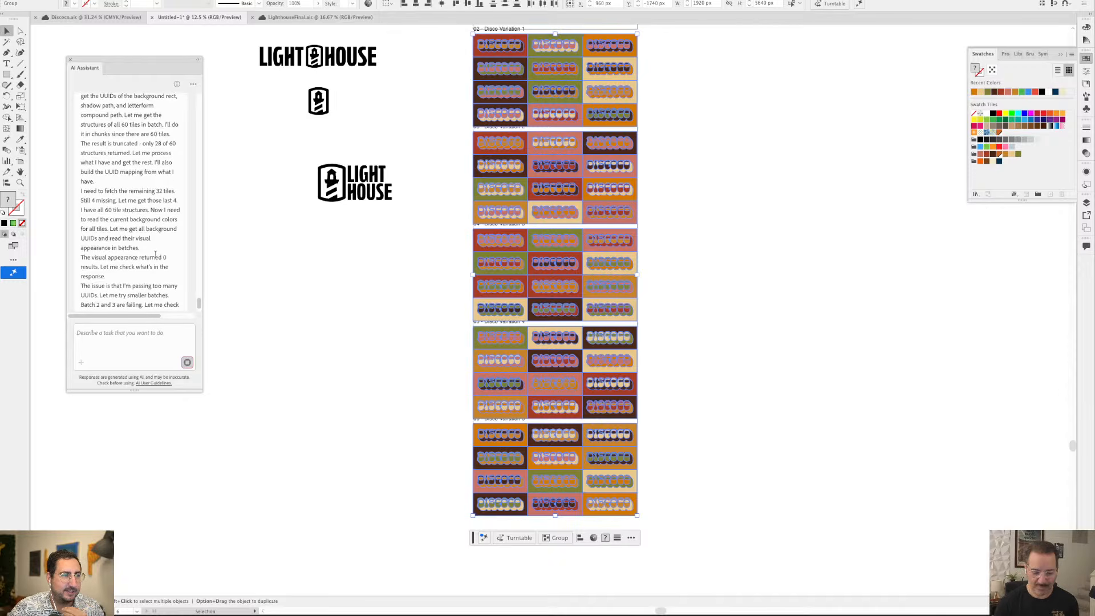
scroll(155, 255, down, 1)
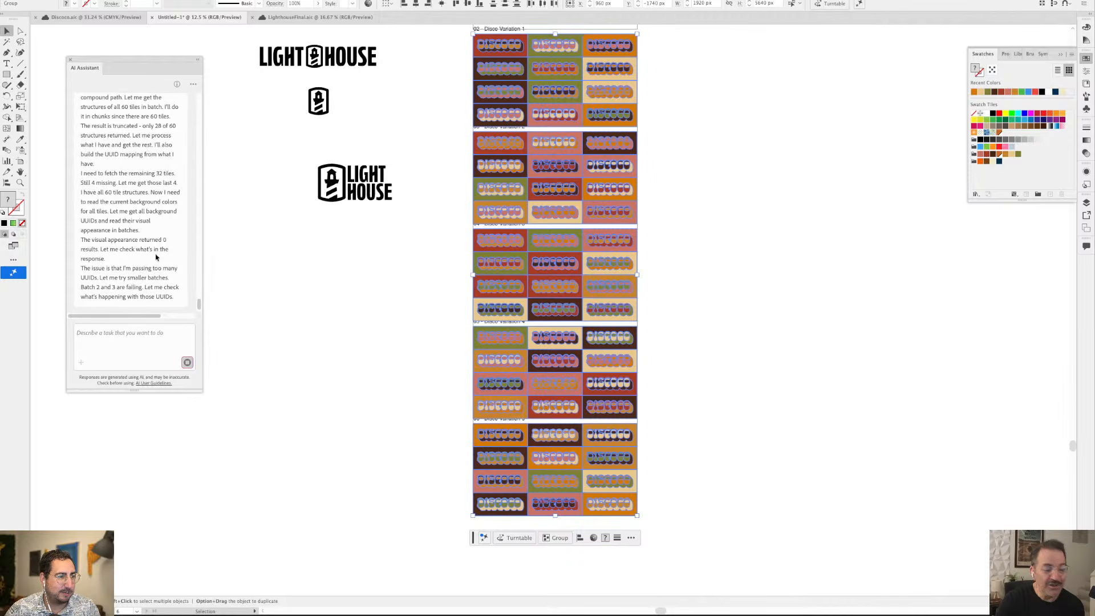
scroll(156, 257, down, 1)
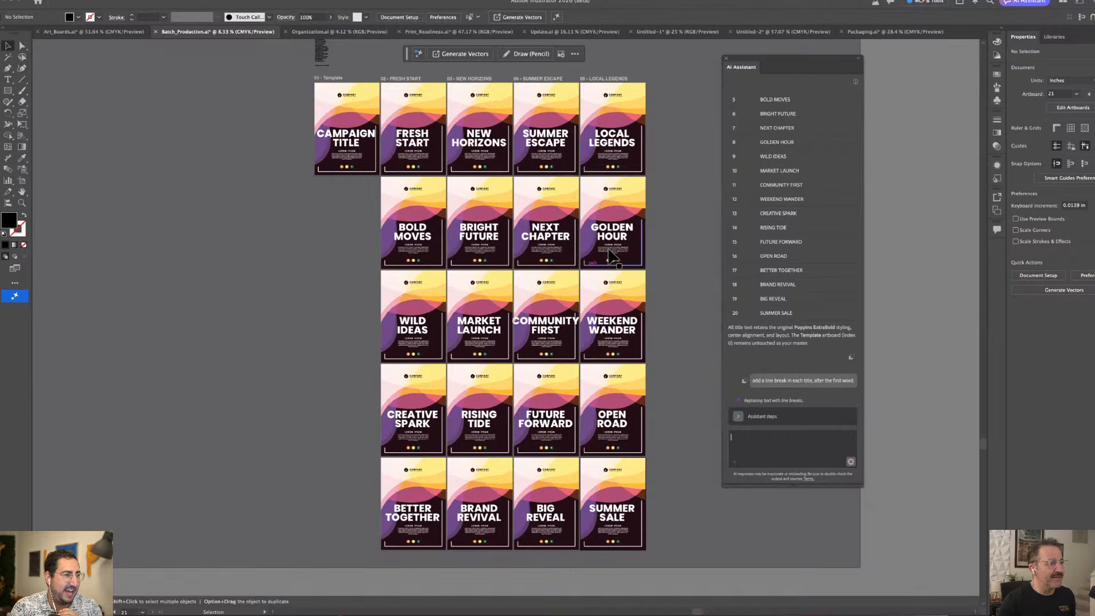
Examine the line breaks in the campaign titles across the Batch_Production poster grid
scroll(611, 256, up, 5)
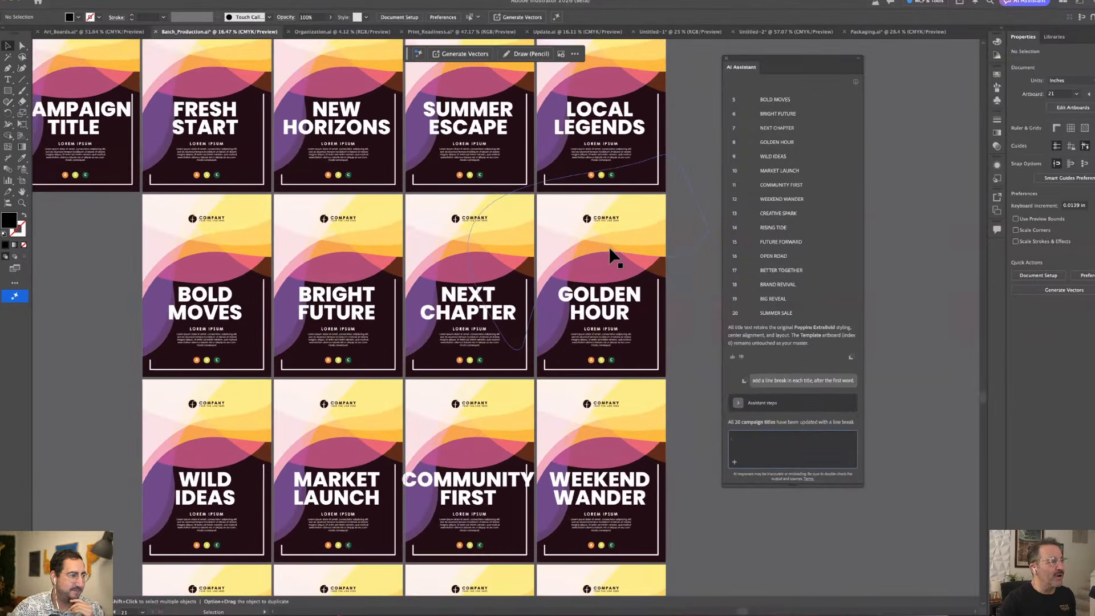
scroll(612, 257, up, 2)
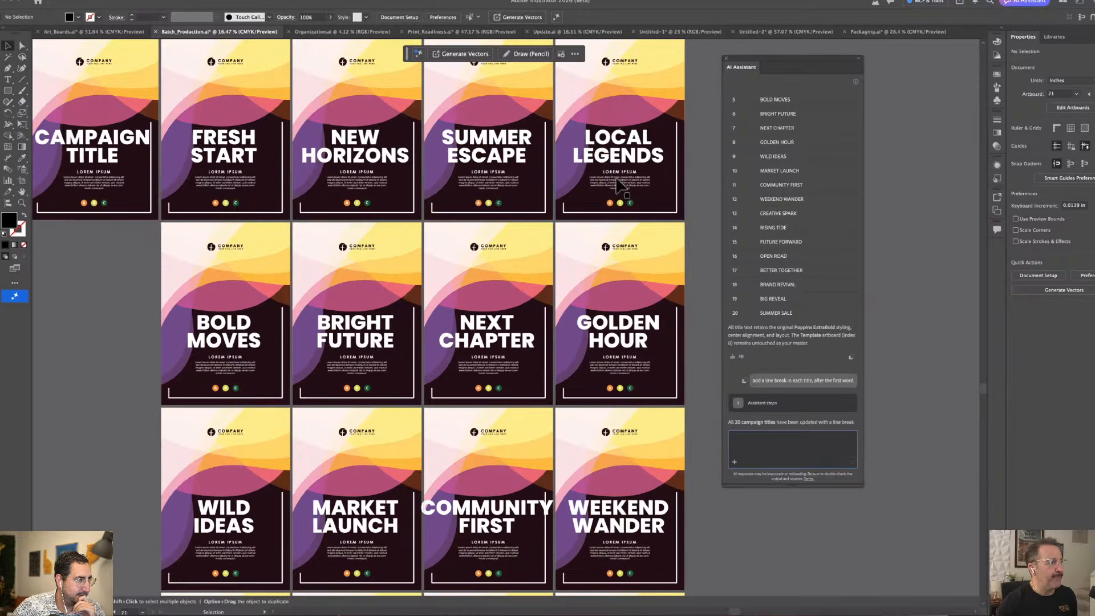
scroll(406, 211, up, 2)
scroll(406, 211, left, 2)
scroll(406, 211, down, 2)
scroll(406, 211, left, 2)
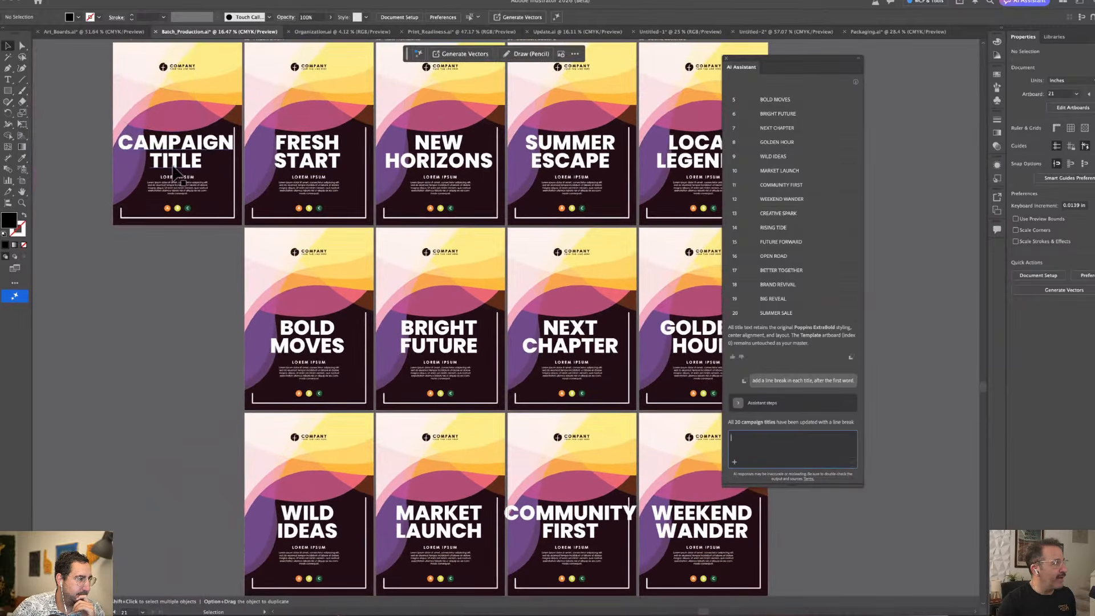
scroll(238, 220, down, 3)
scroll(246, 216, down, 2)
scroll(250, 215, left, 1)
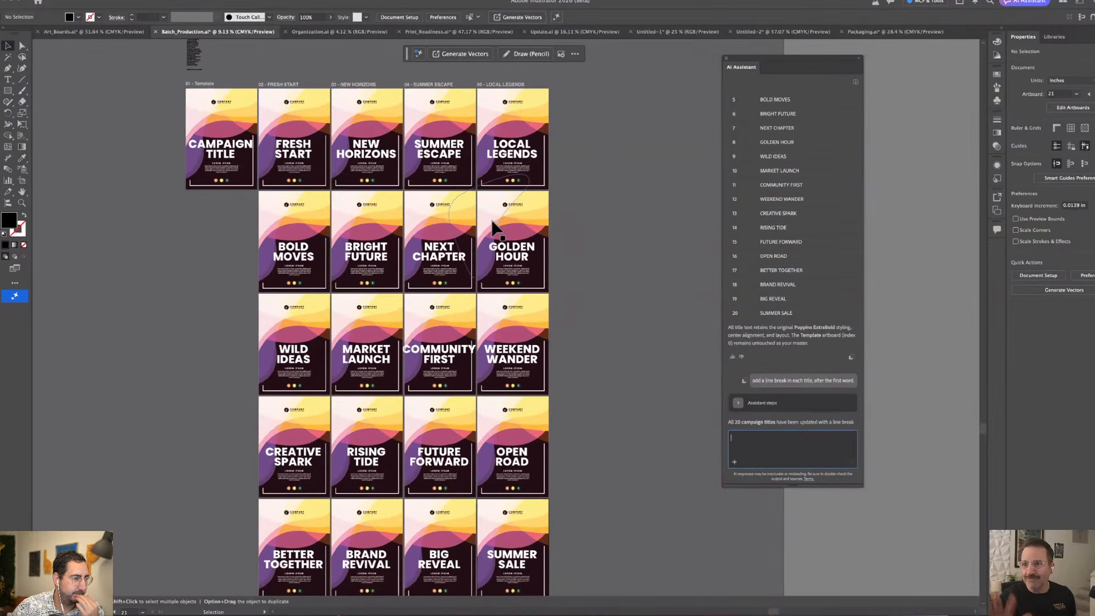
scroll(494, 227, down, 2)
scroll(494, 227, left, 1)
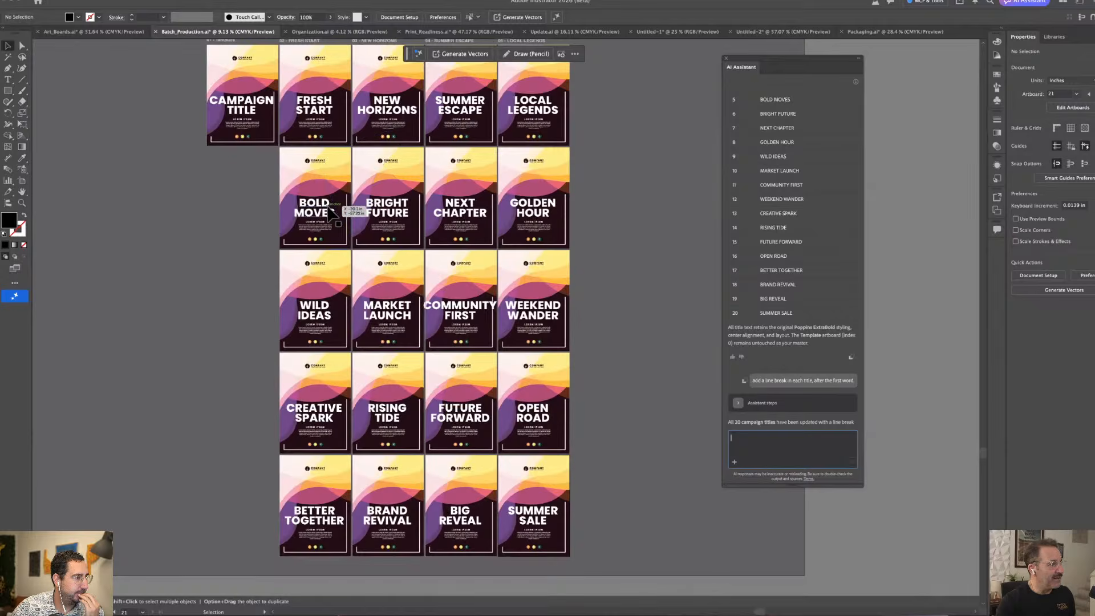
Select the COMMUNITY FIRST title and inspect its fit against the neighboring posters and the rest of the grid
scroll(327, 208, up, 4)
scroll(590, 279, down, 3)
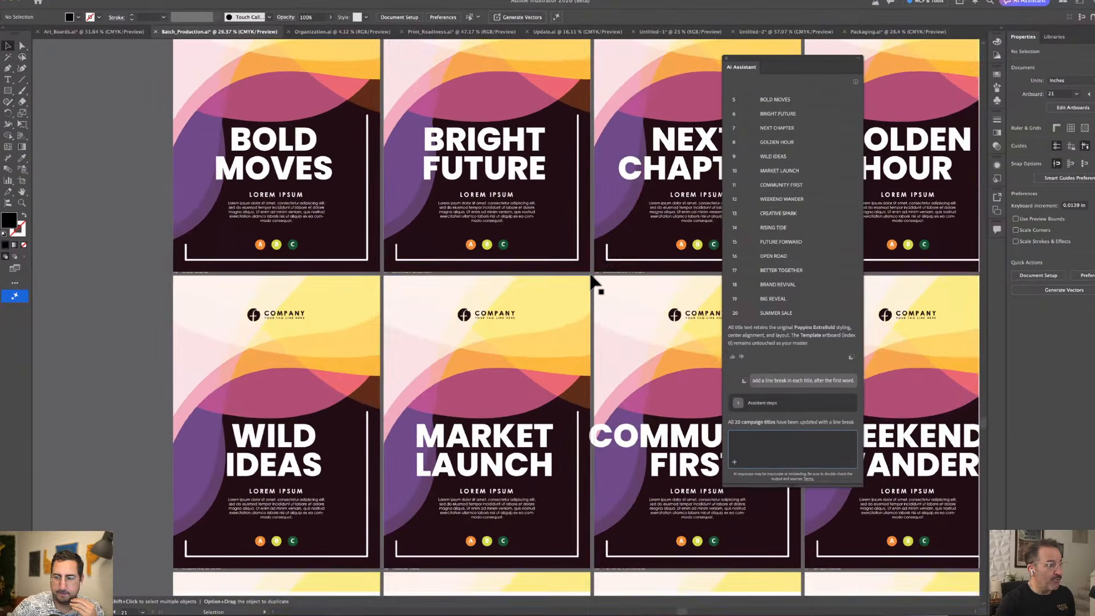
scroll(590, 279, right, 2)
scroll(590, 273, down, 1)
scroll(589, 273, right, 1)
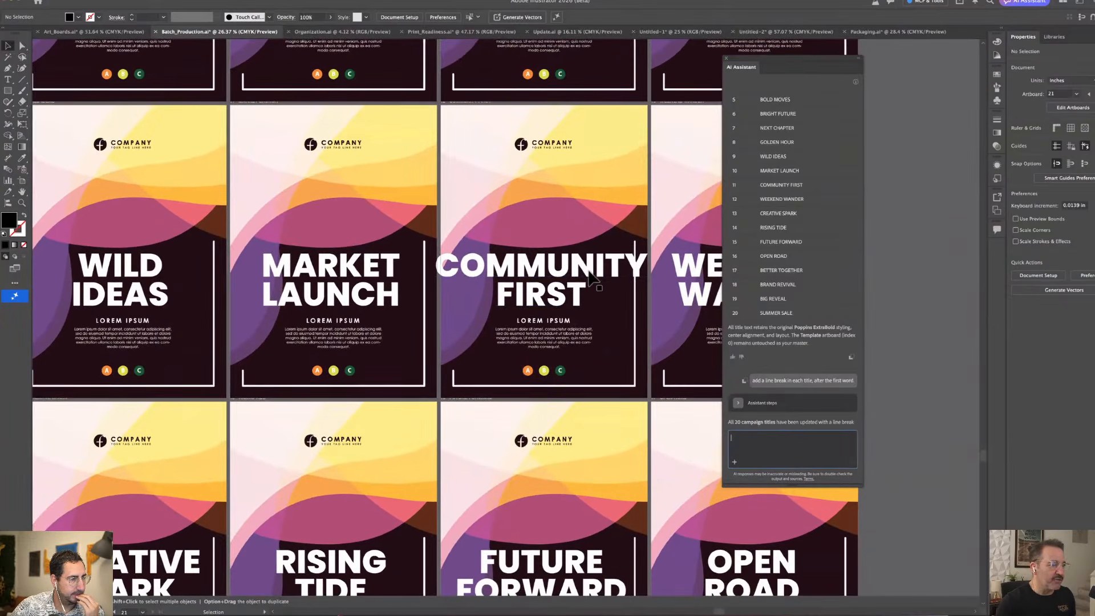
click(579, 274)
scroll(577, 272, down, 4)
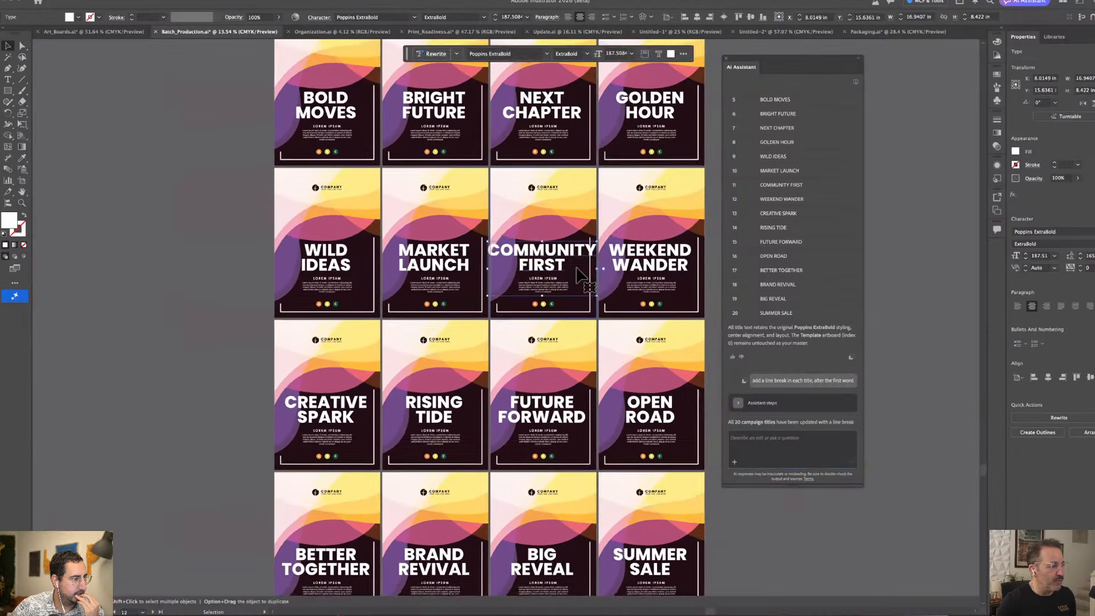
scroll(575, 264, up, 1)
scroll(575, 264, right, 1)
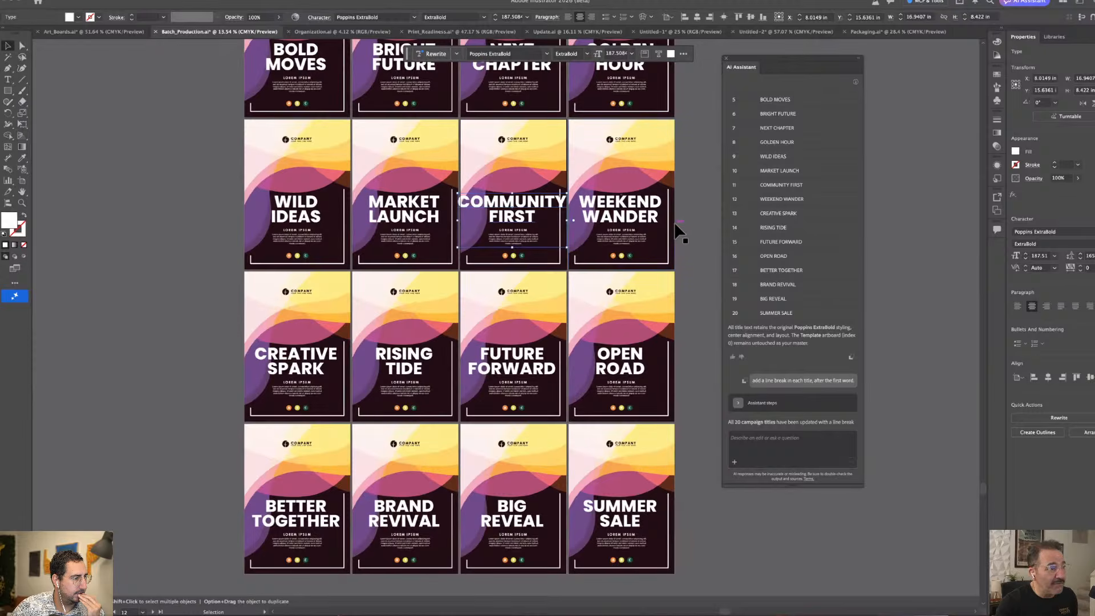
scroll(679, 231, up, 6)
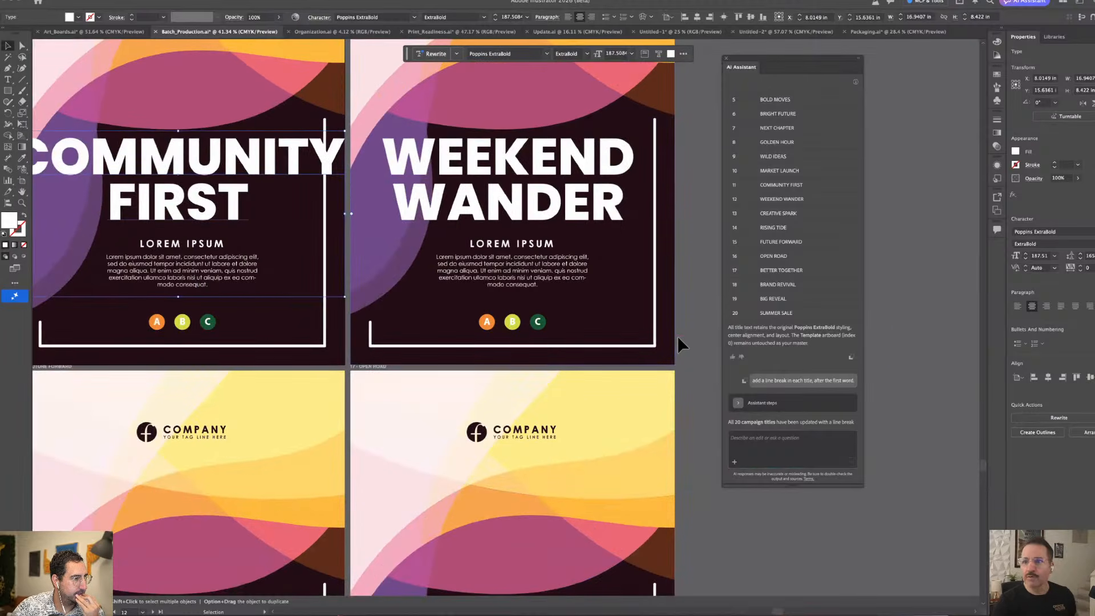
scroll(349, 217, down, 7)
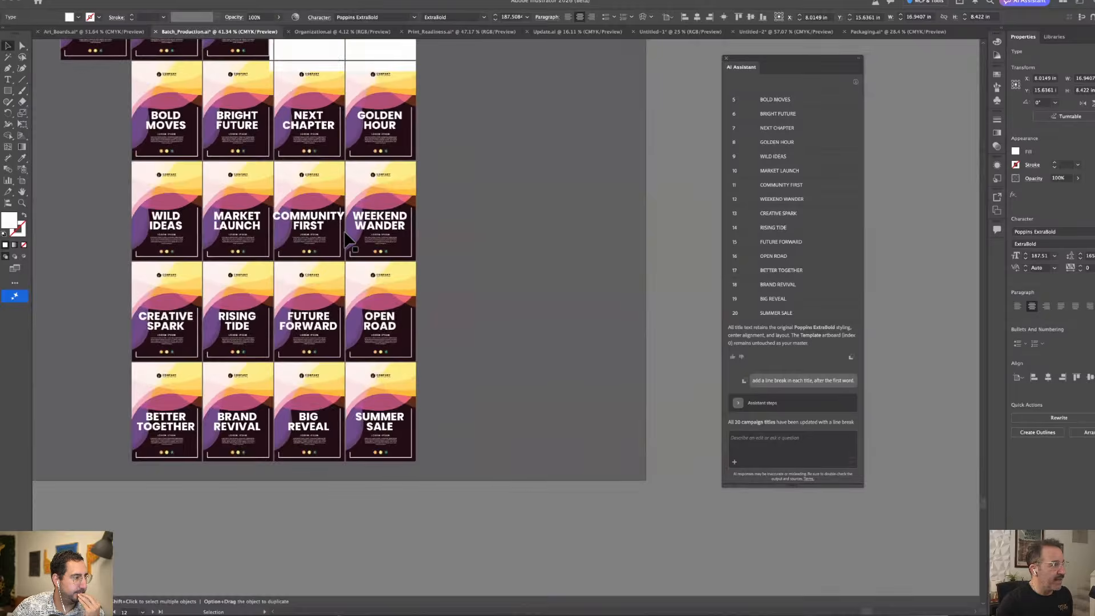
scroll(348, 240, left, 5)
scroll(347, 240, up, 2)
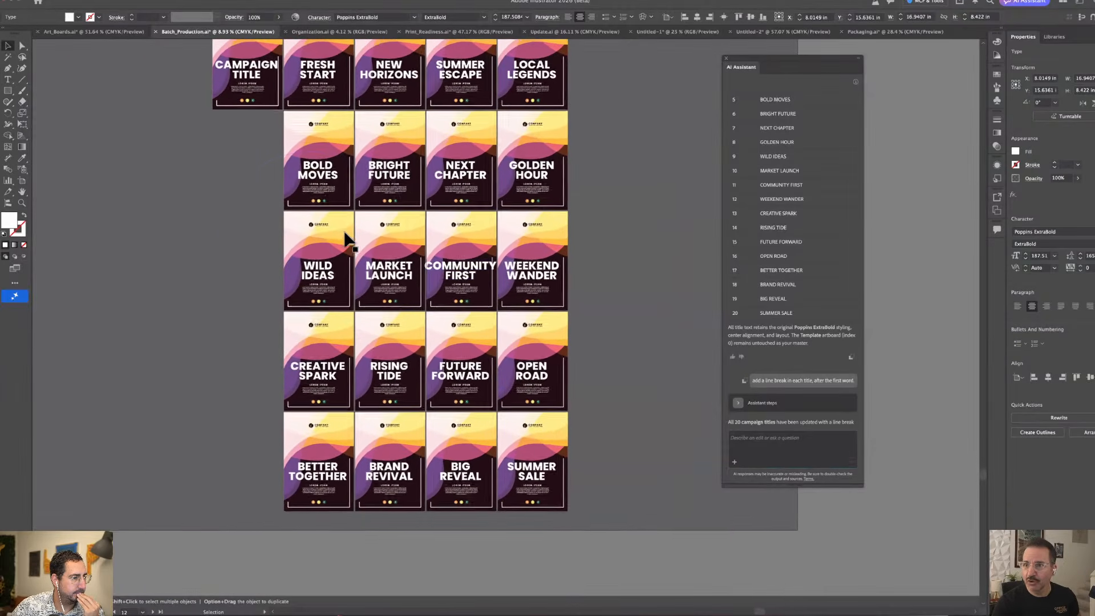
In the Batch_Production document, write the assistant prompt "Change the gradient backgrounds to different color combinations inspired by spring time"
scroll(349, 241, left, 1)
scroll(349, 240, up, 1)
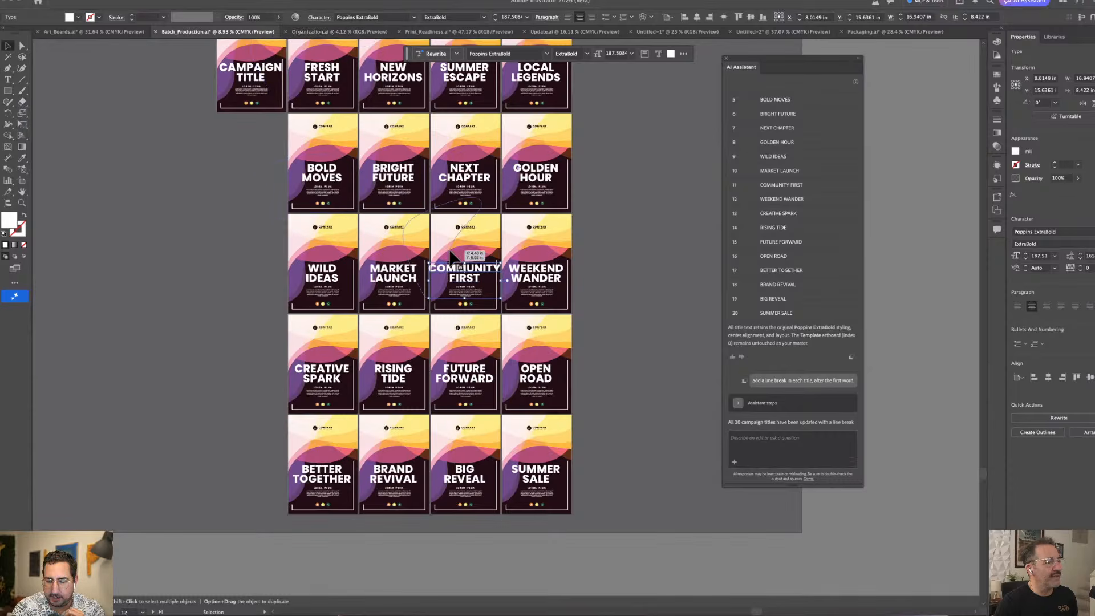
click(772, 440)
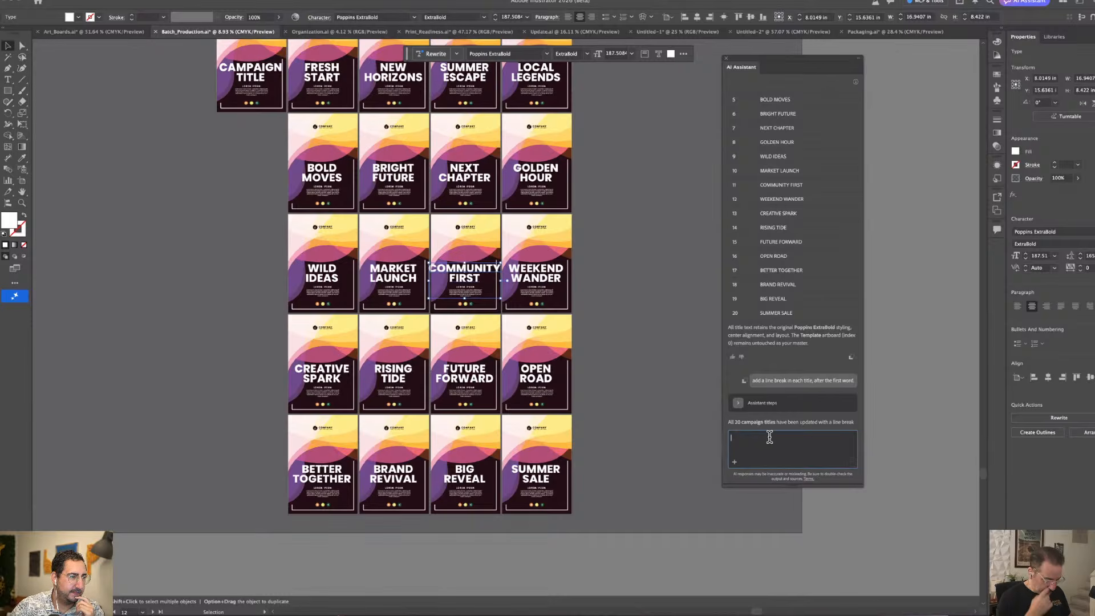
text(Cha)
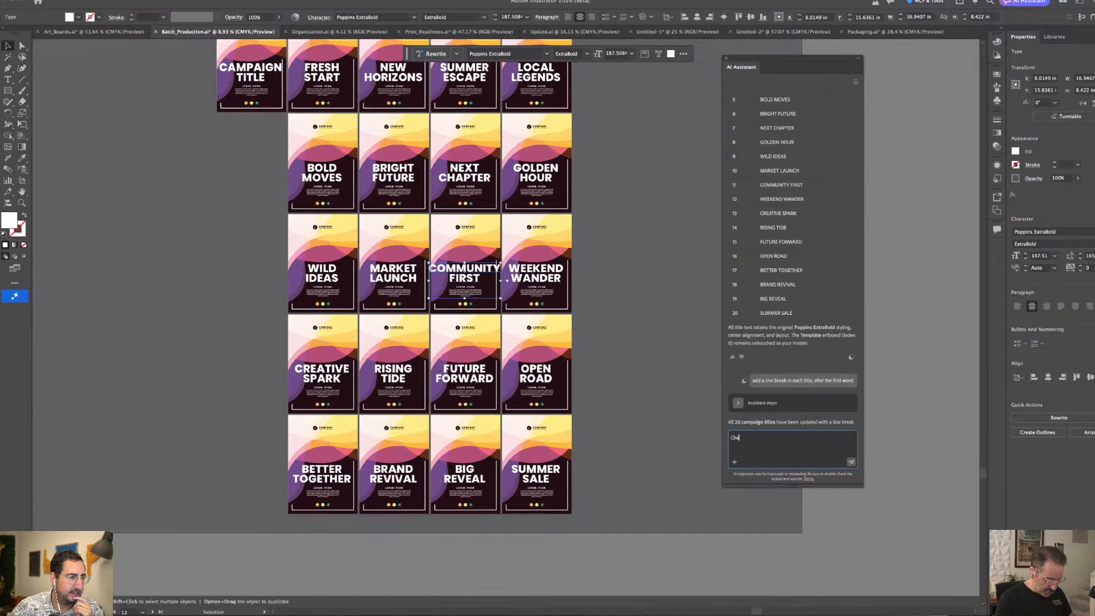
text(nge the)
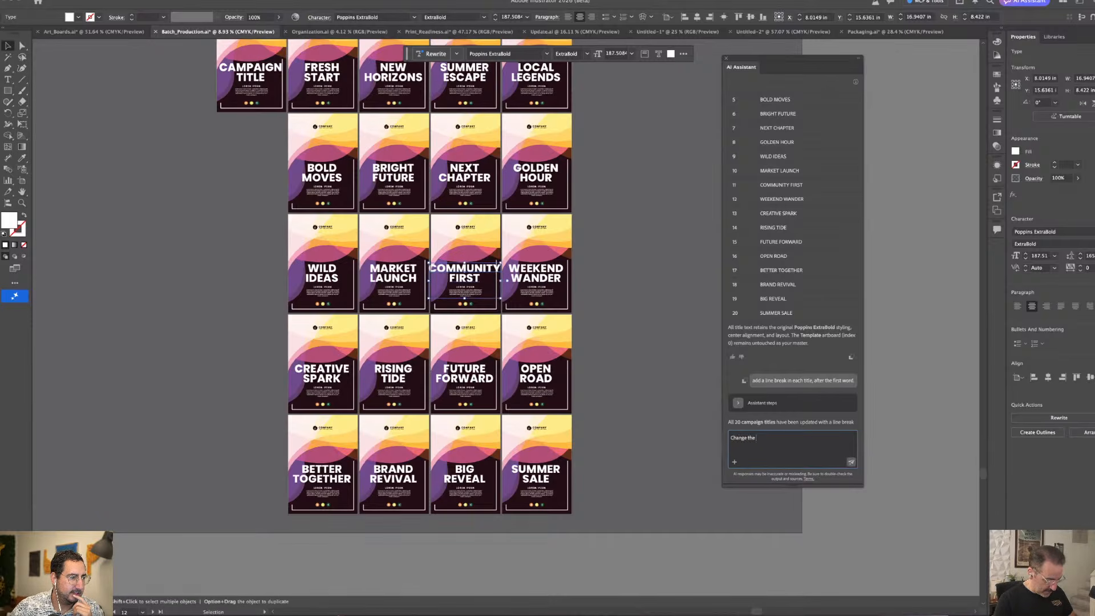
text( gradien)
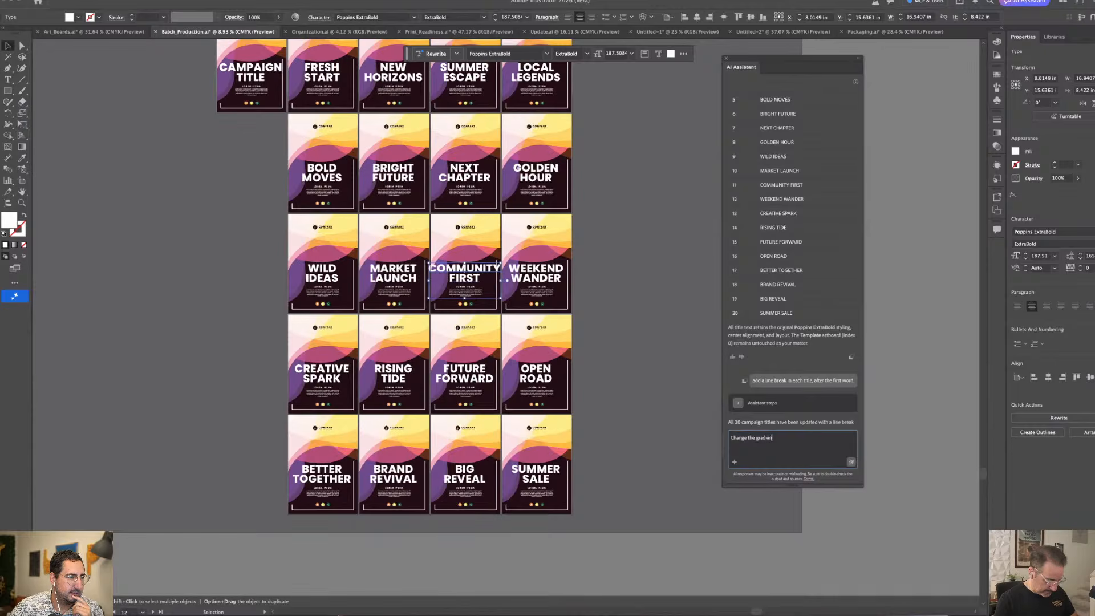
text(t backgrounds to diff)
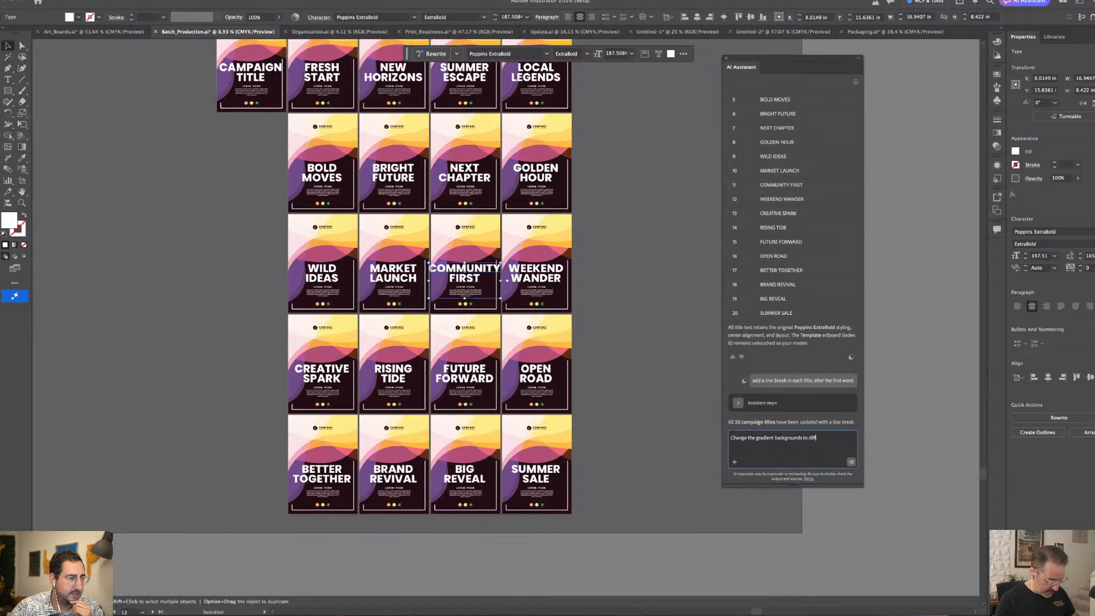
text(color)
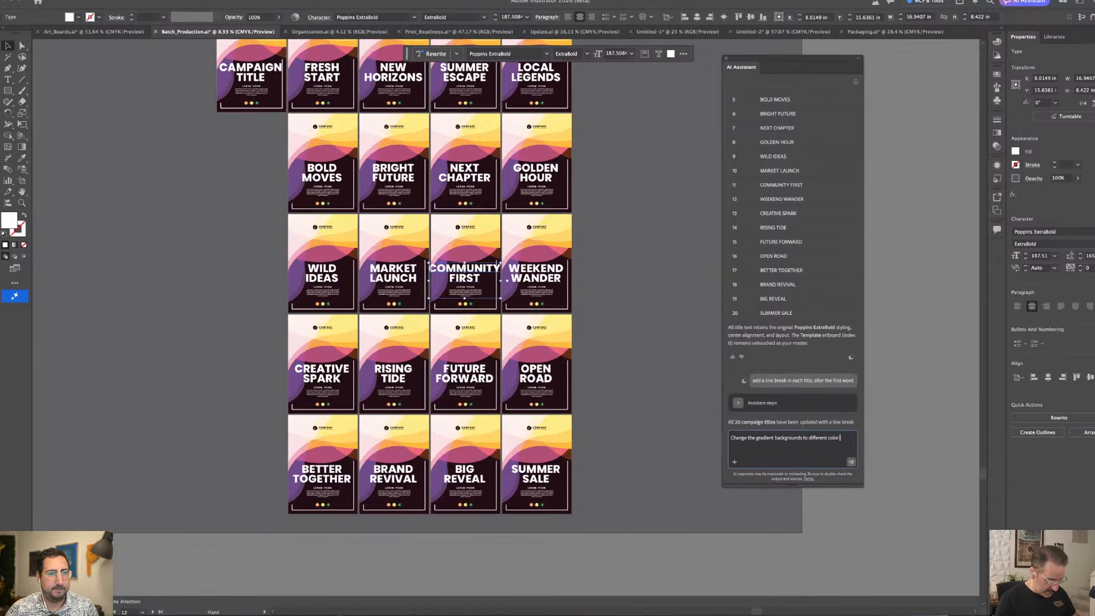
text( combinat)
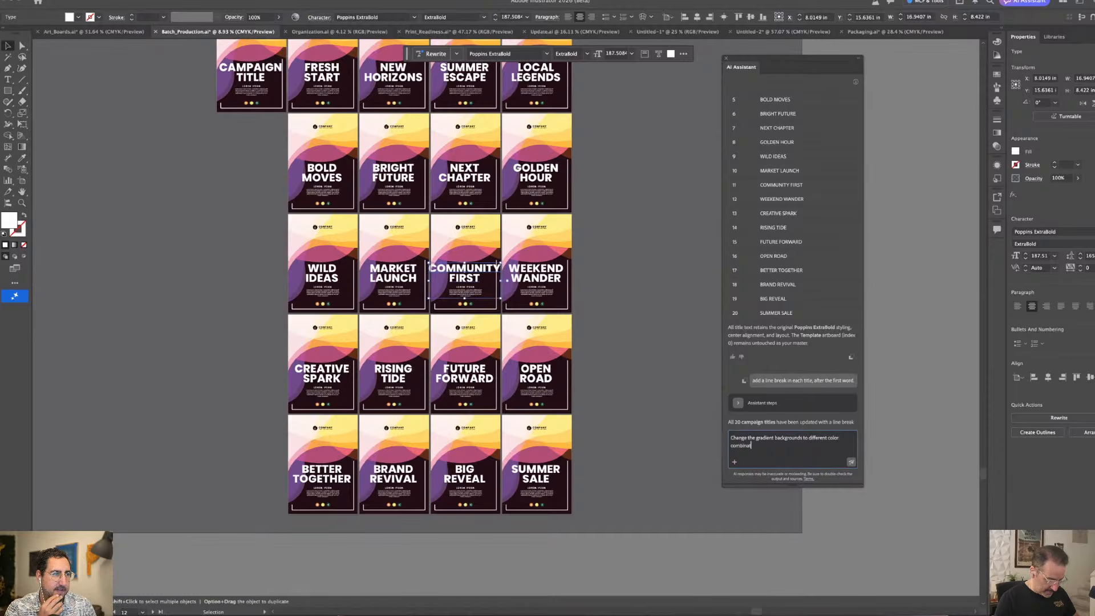
text(ions in)
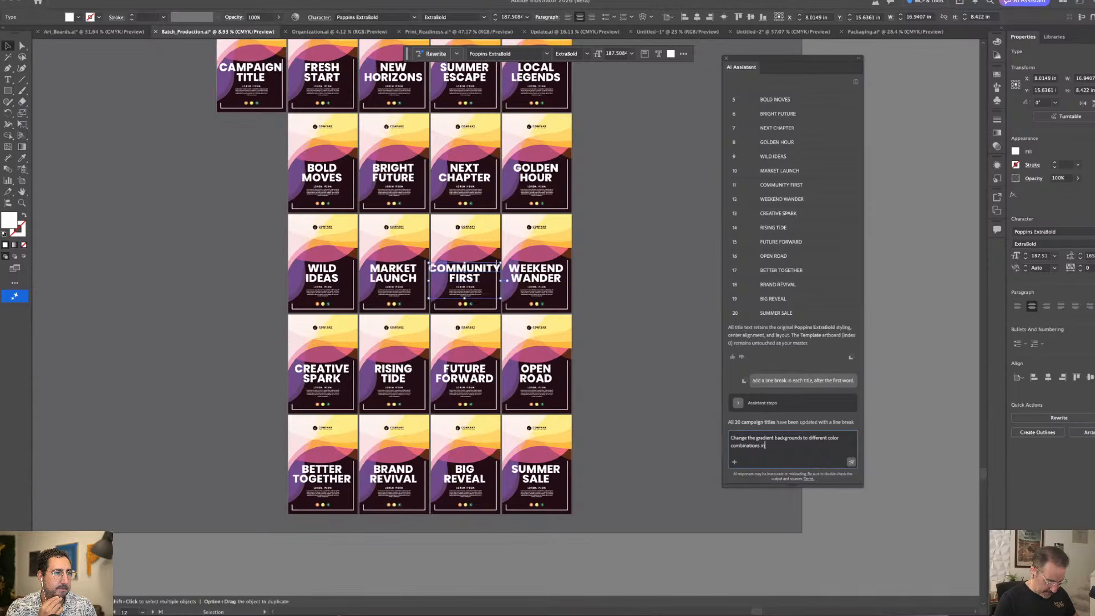
text(spired by)
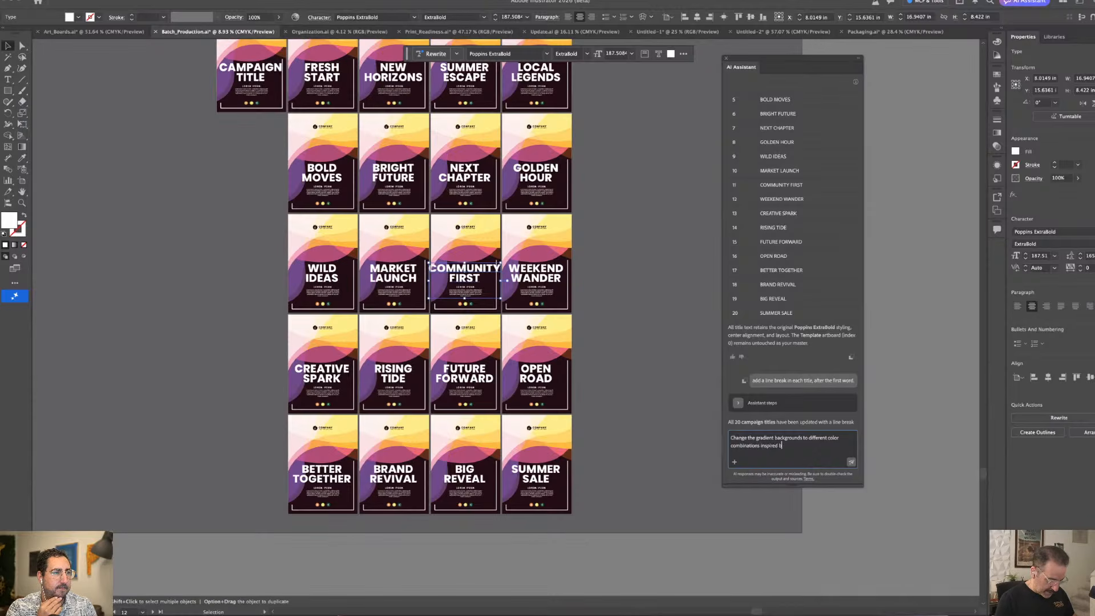
text( spring time)
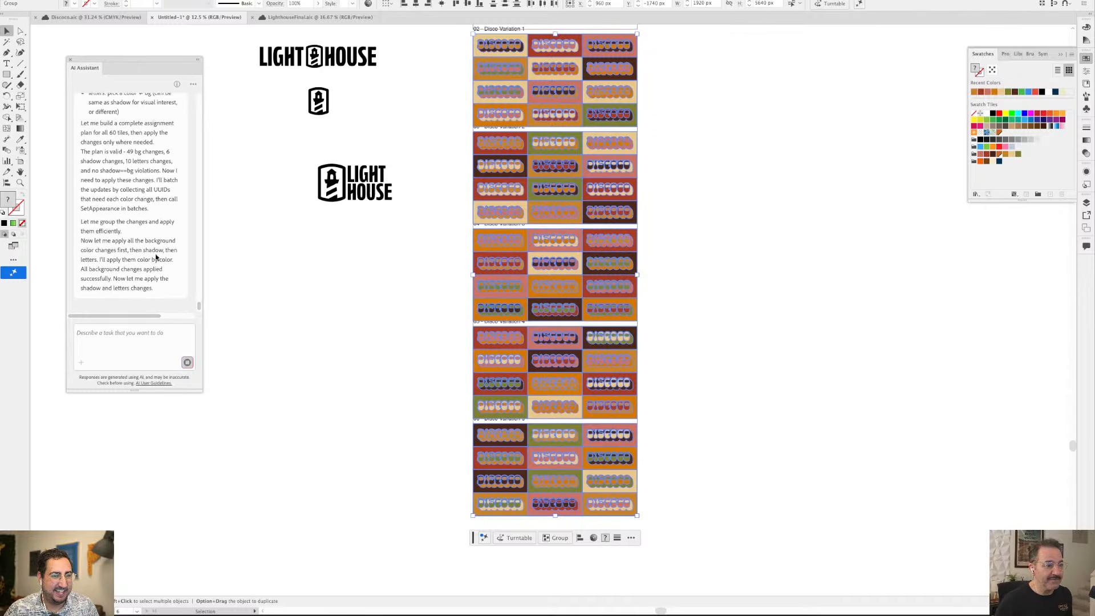
Clear the selection of the Disco Variation tiles and check the blank 1920 by 1080 px document in Photoshop
click(326, 296)
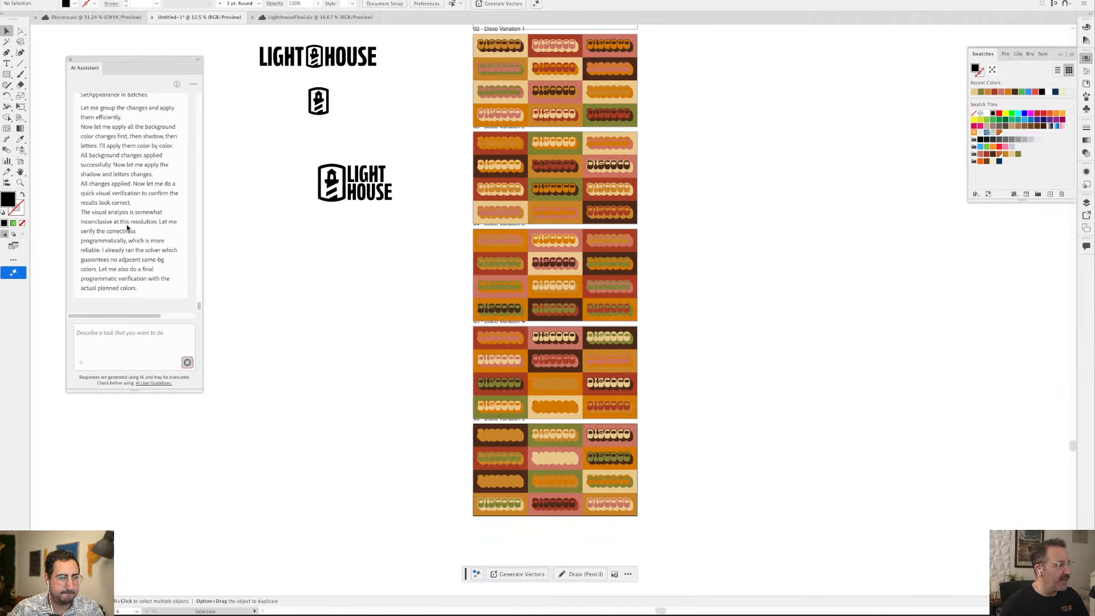
mouse_move(581, 599)
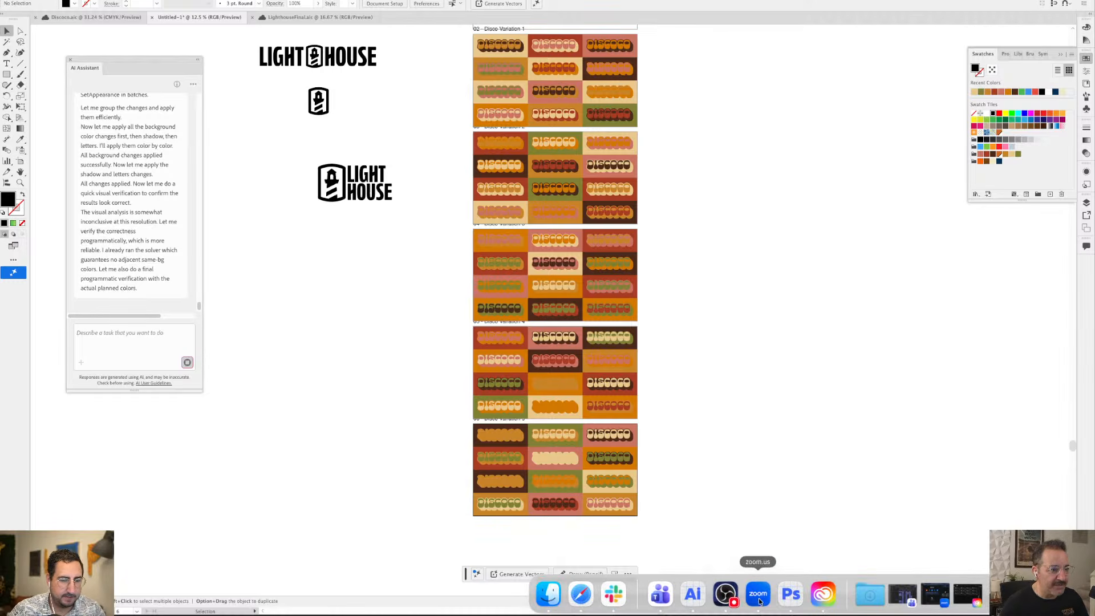
click(800, 599)
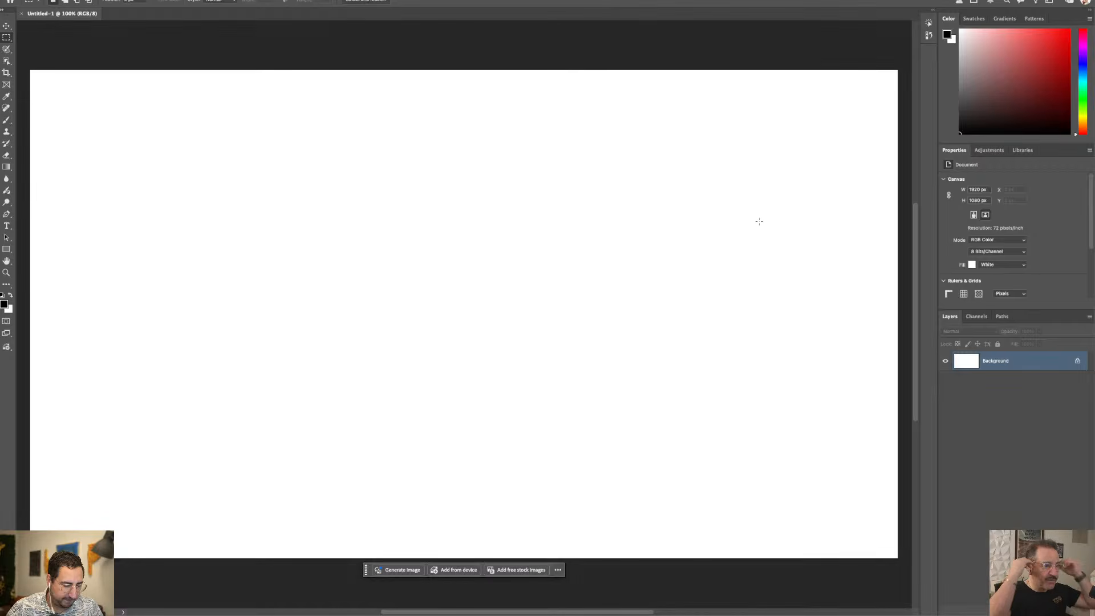
key(super+Tab)
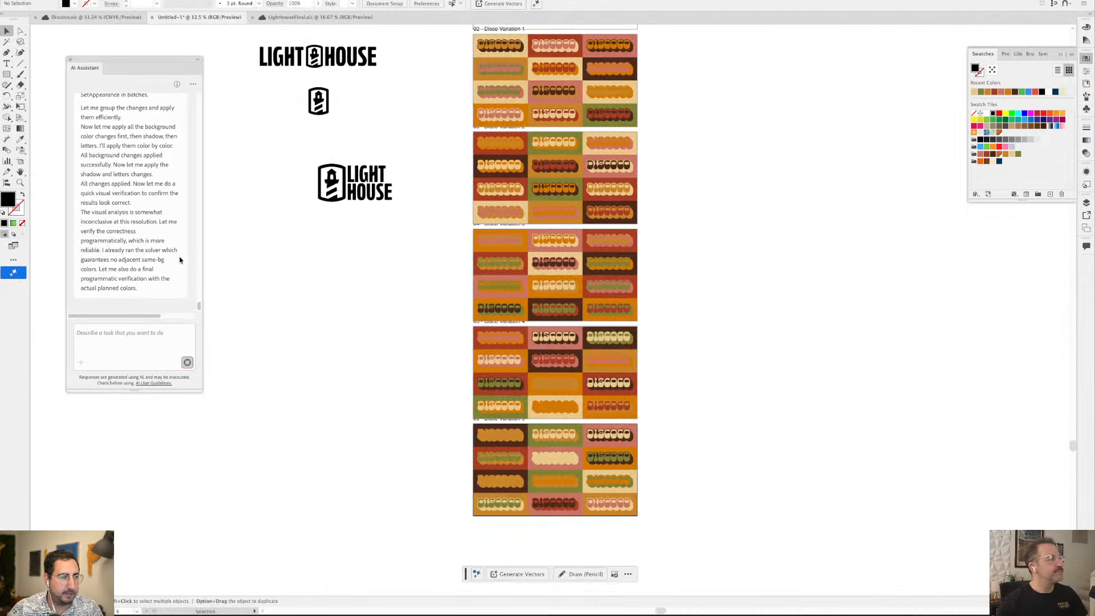
Read the assistant's summary of the changed colors, background grids and palette for the five Disco Variation artboards
scroll(129, 271, up, 2)
scroll(128, 271, down, 1)
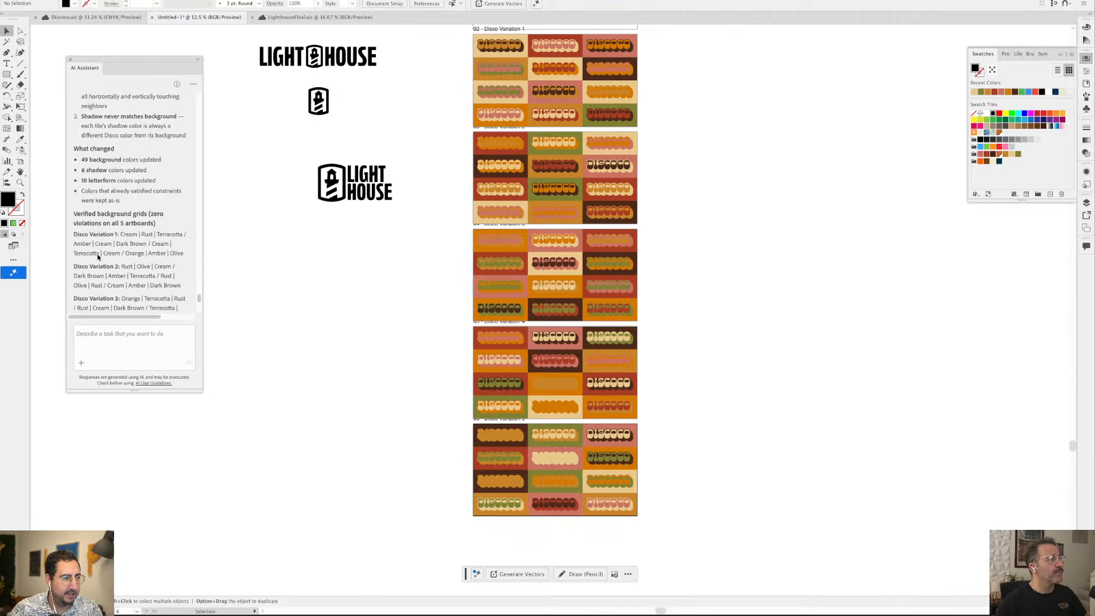
scroll(98, 255, down, 5)
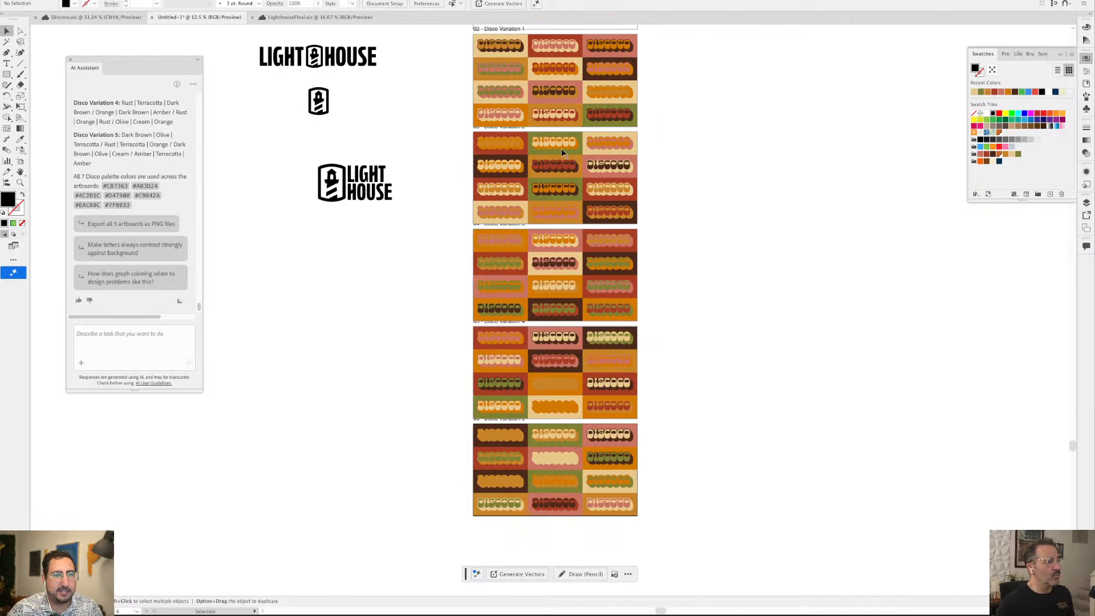
Copy all the Disco Variation 1 tiles and paste them as pixels into the blank Photoshop document
drag(461, 41, 567, 80)
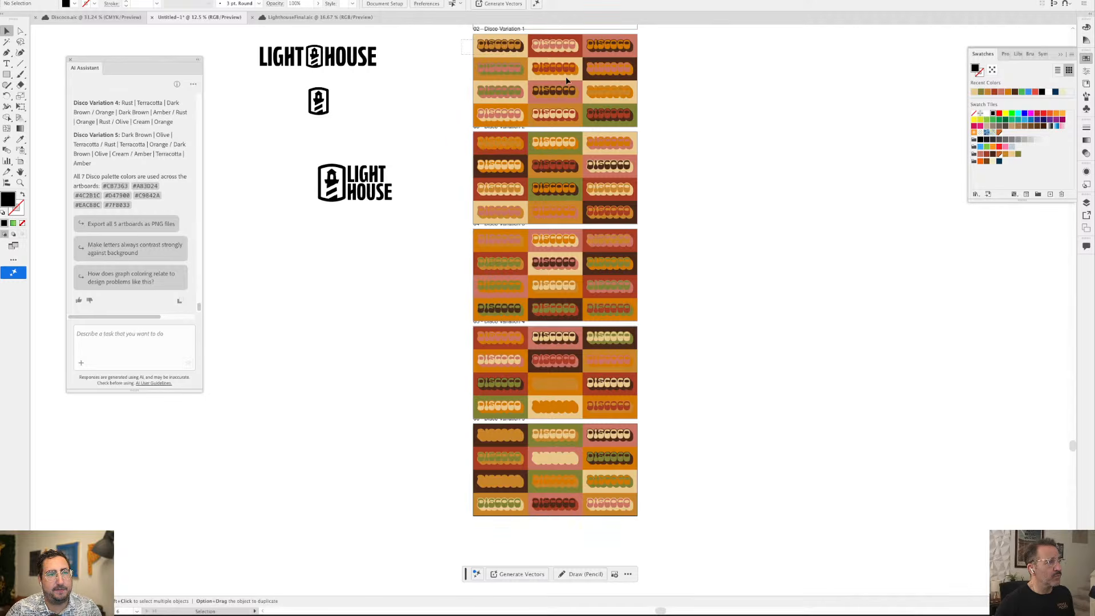
drag(652, 121, 653, 121)
key(super+c)
key(super+Tab)
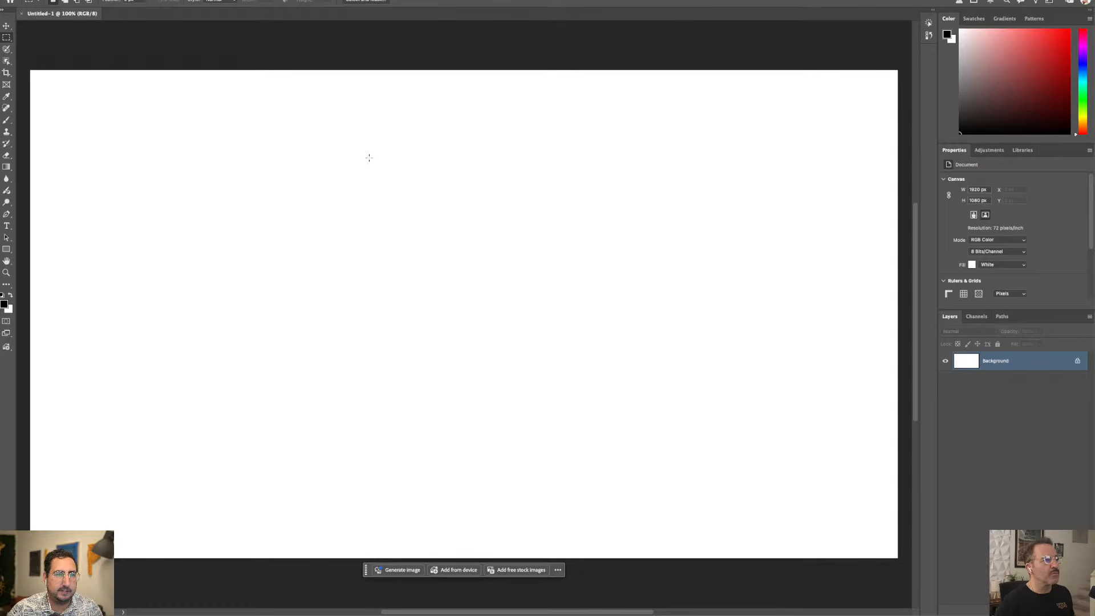
key(super+Tab)
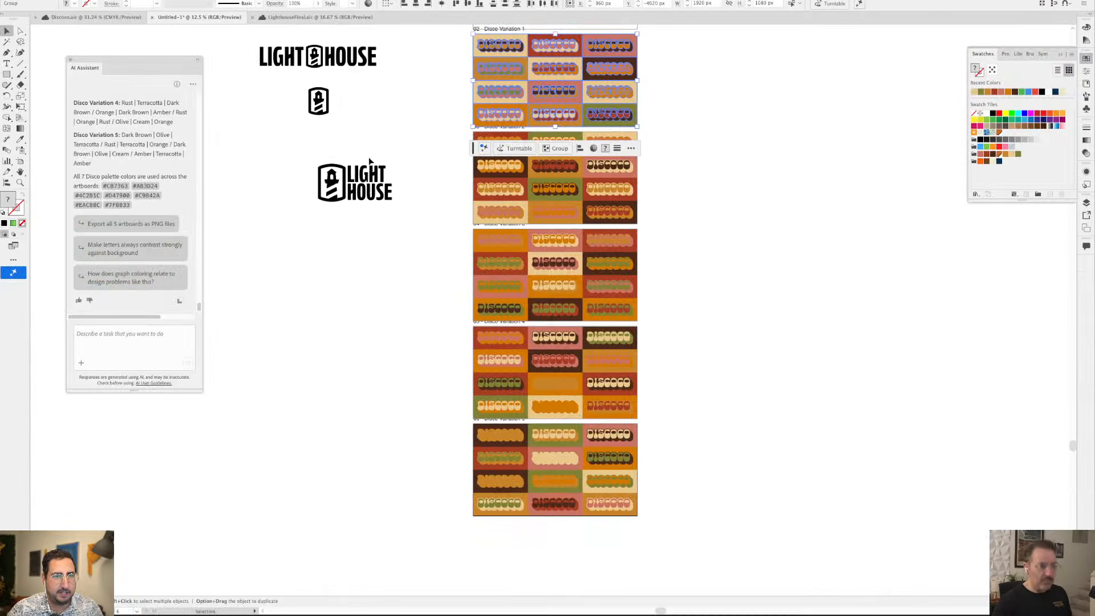
key(super+c)
key(super+Tab)
key(super+v)
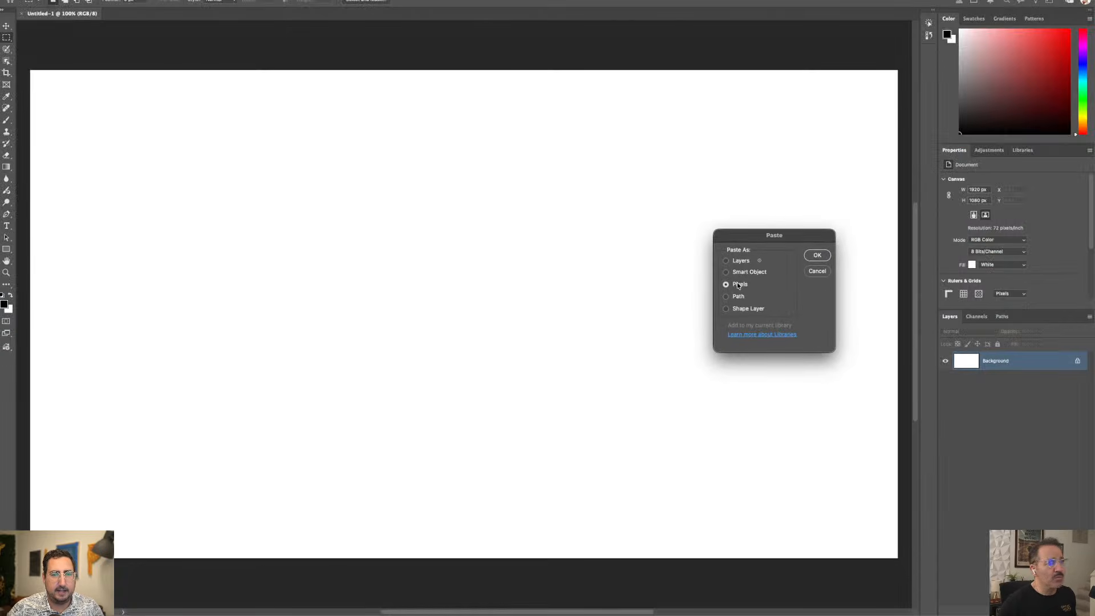
click(817, 255)
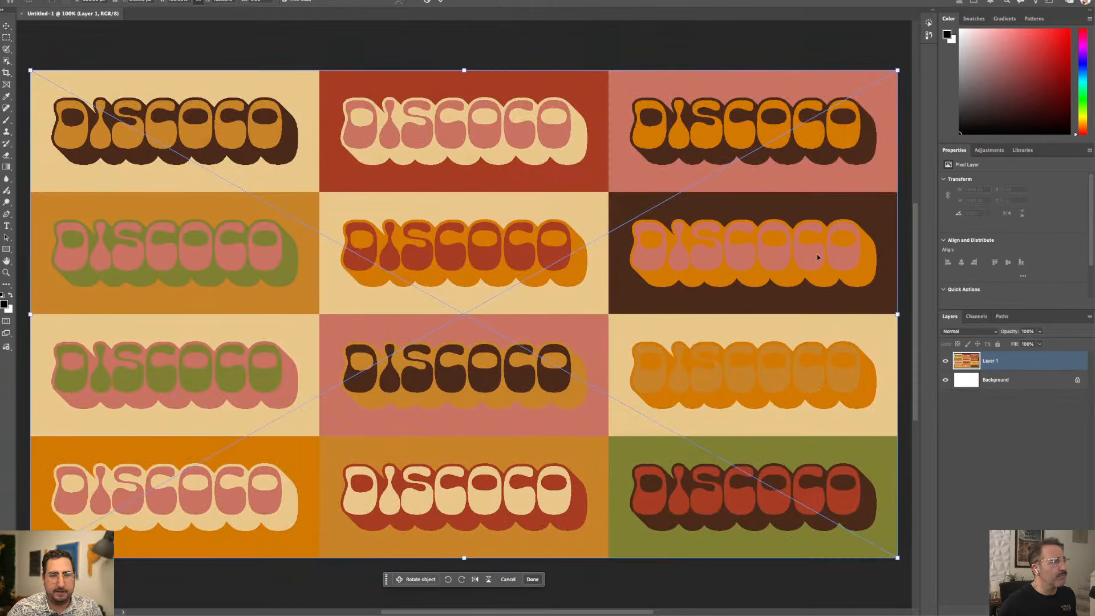
Switch back to Illustrator, copy only the Disco Variation 2 tiles, and place them as pixels on a new Photoshop layer
key(super+Tab)
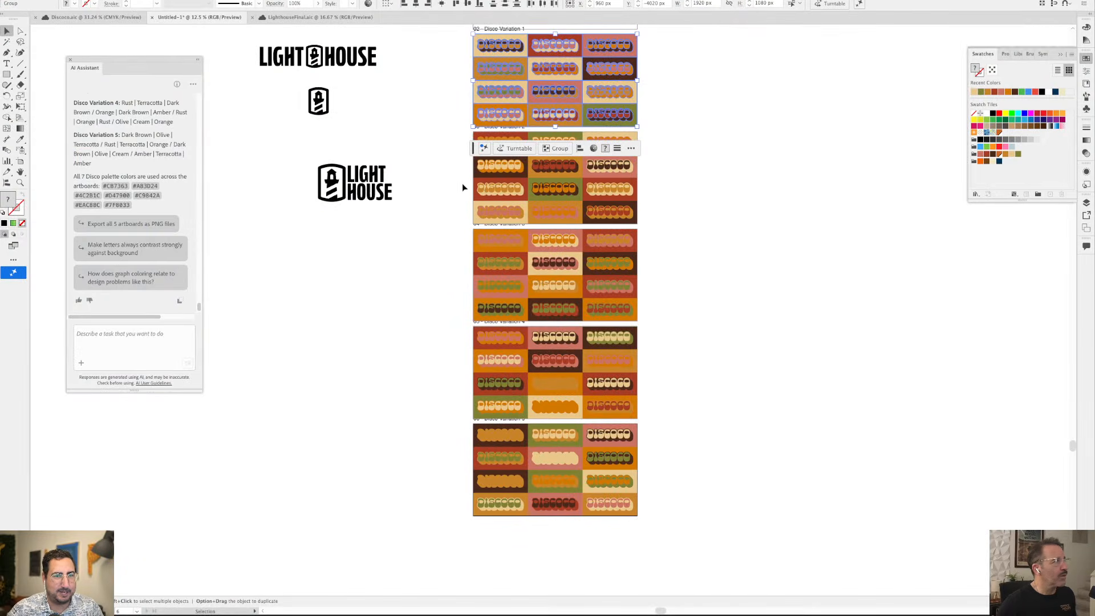
drag(460, 138, 680, 234)
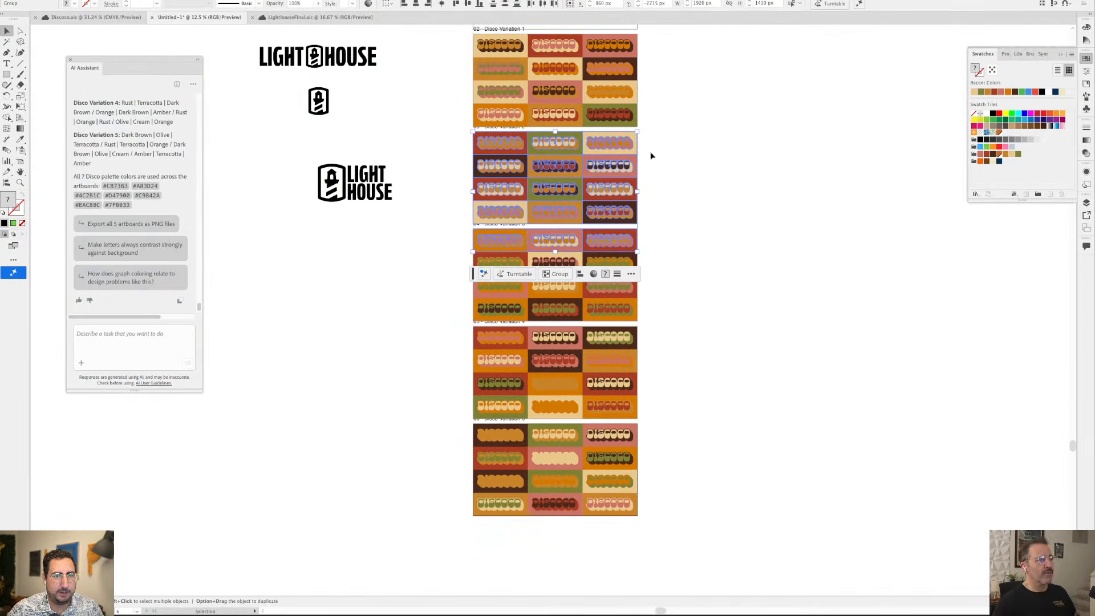
drag(641, 143, 450, 219)
key(super+c)
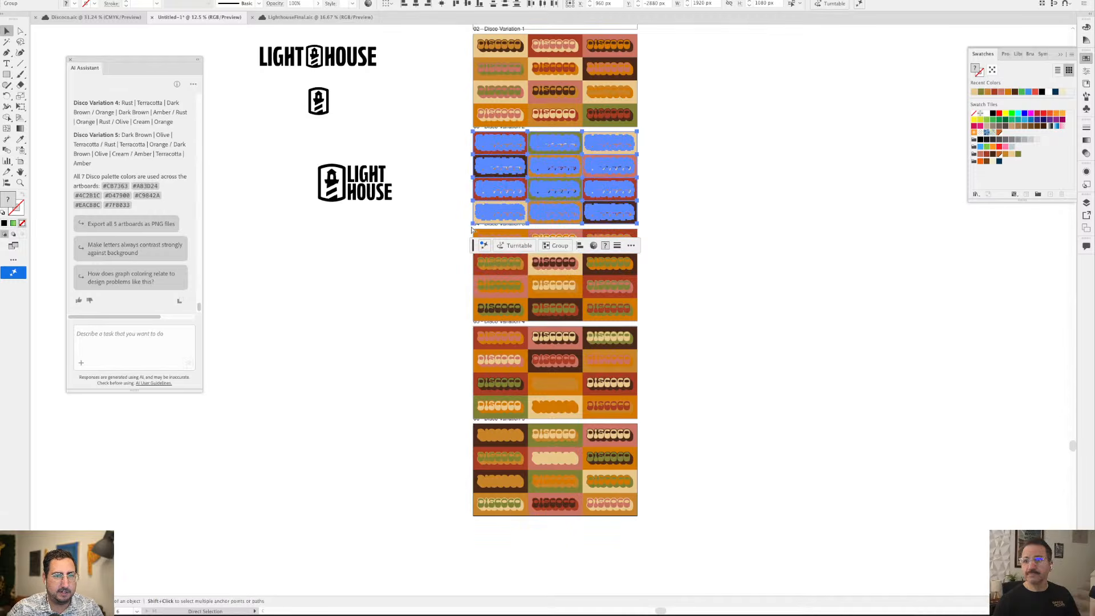
key(super+Tab)
key(super+v)
key(Return)
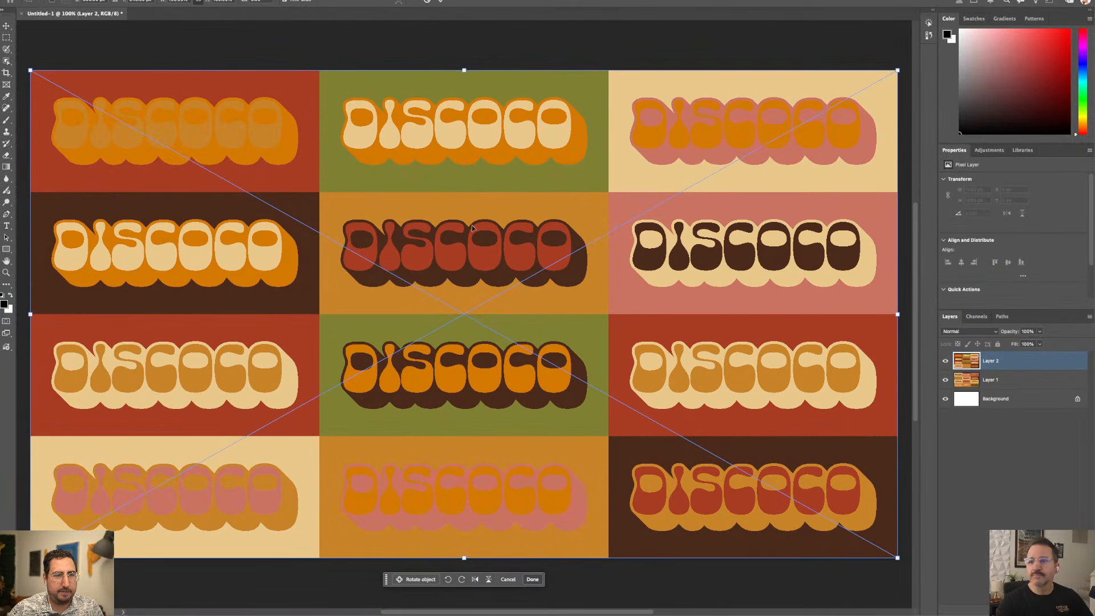
key(Return)
Copy the Disco Variation 3 tiles from Illustrator and place them as a pixel layer above the previous ones in Photoshop
key(super+Tab)
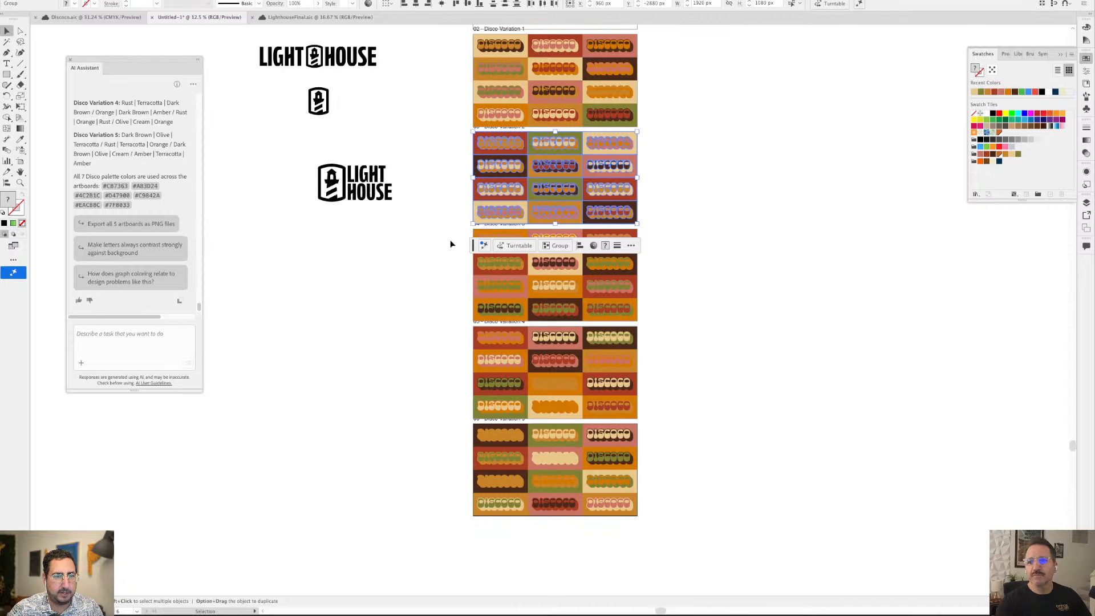
drag(450, 244, 661, 315)
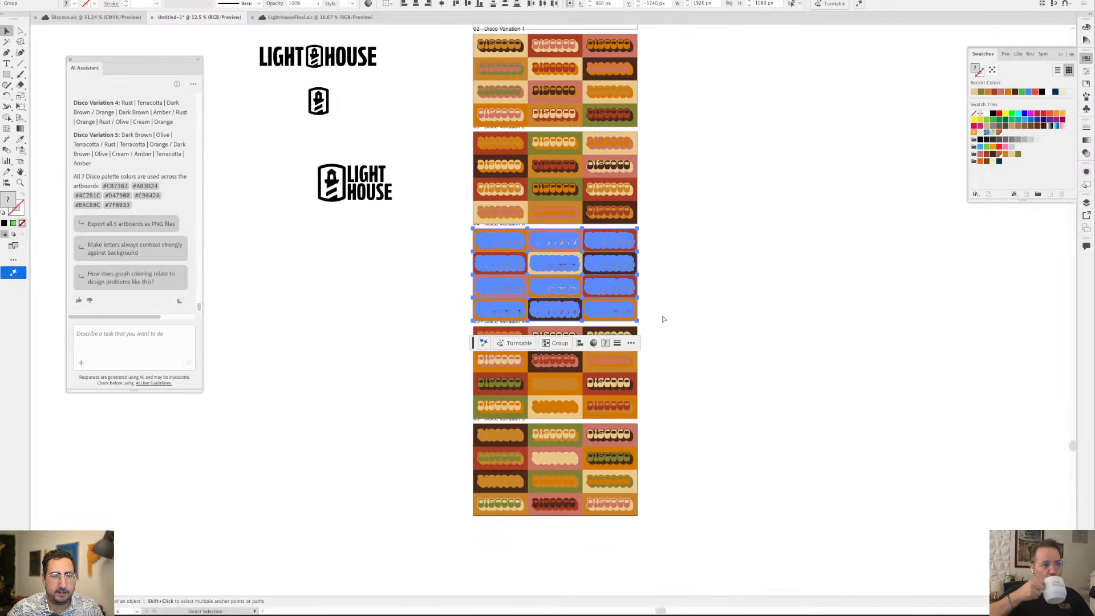
key(super+c)
key(super+Tab)
key(super+v)
key(Return)
key(Return)
key(super+Tab)
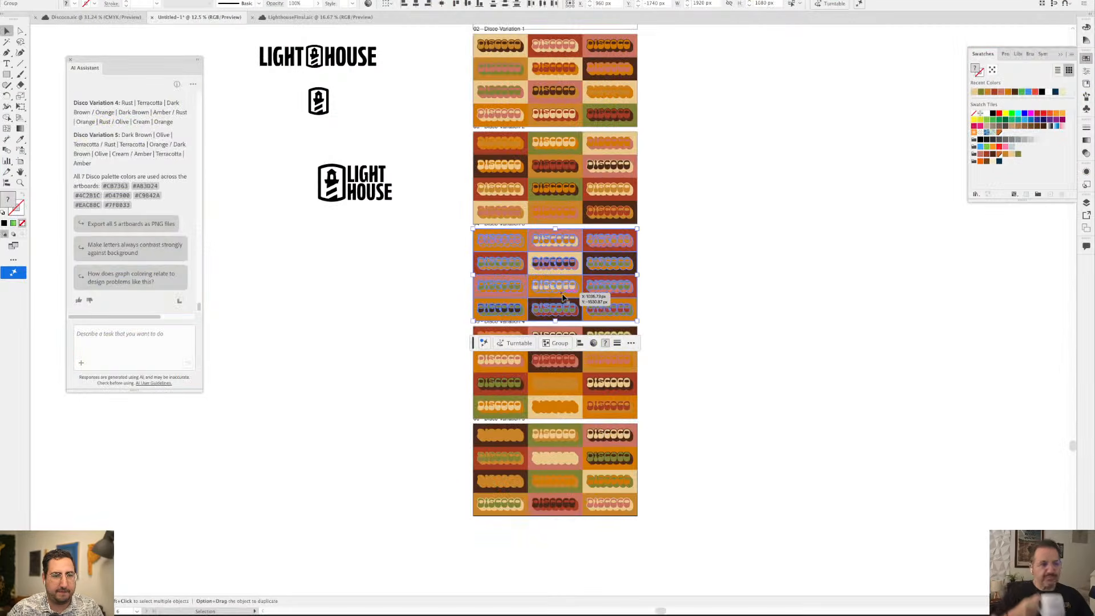
key(super+Tab)
key(Return)
Copy the Disco Variation 4 tiles from Illustrator and place them as the fourth pixel layer in the Photoshop document
key(super+Tab)
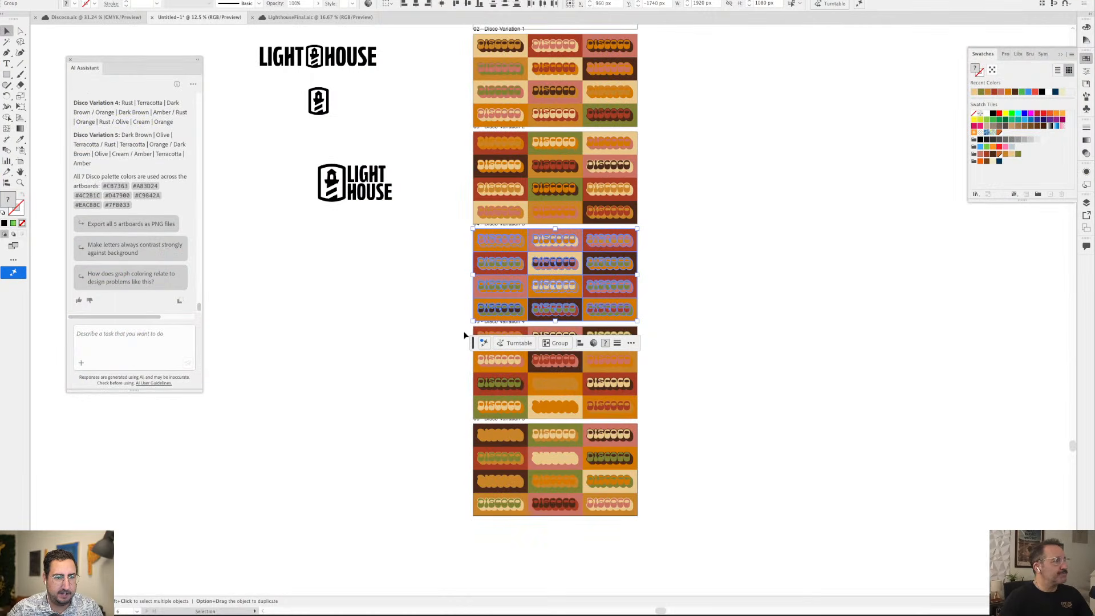
drag(674, 424, 667, 416)
key(super+c)
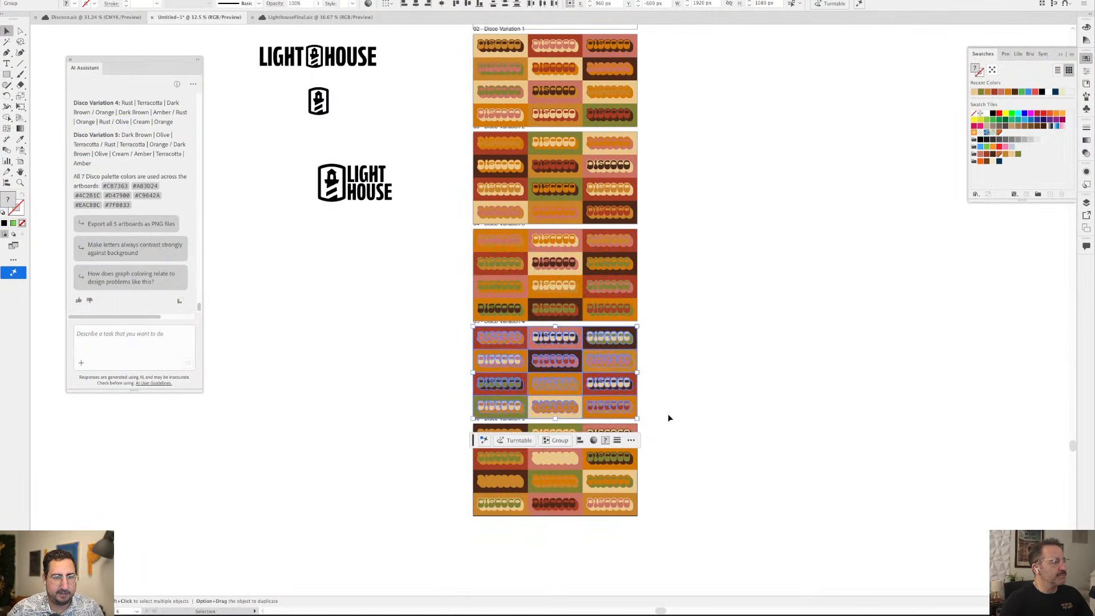
key(super+Tab)
key(super+v)
key(Return)
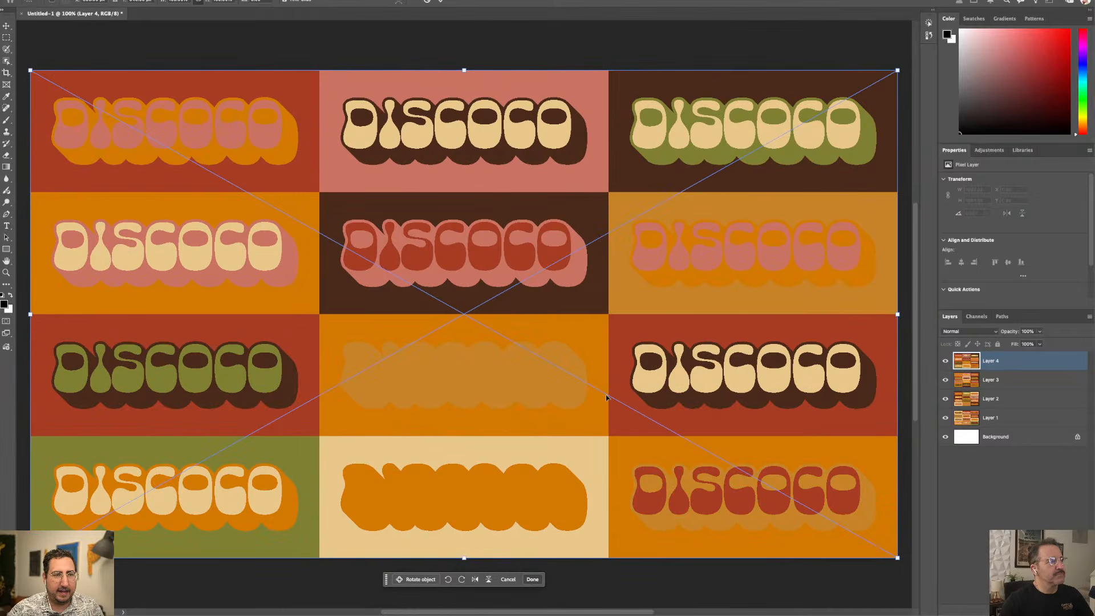
key(Return)
Copy the Disco Variation 5 tiles from Illustrator and place them as the fifth pixel layer in the Photoshop document
key(super+Tab)
drag(464, 430, 706, 523)
key(super+c)
key(super+Tab)
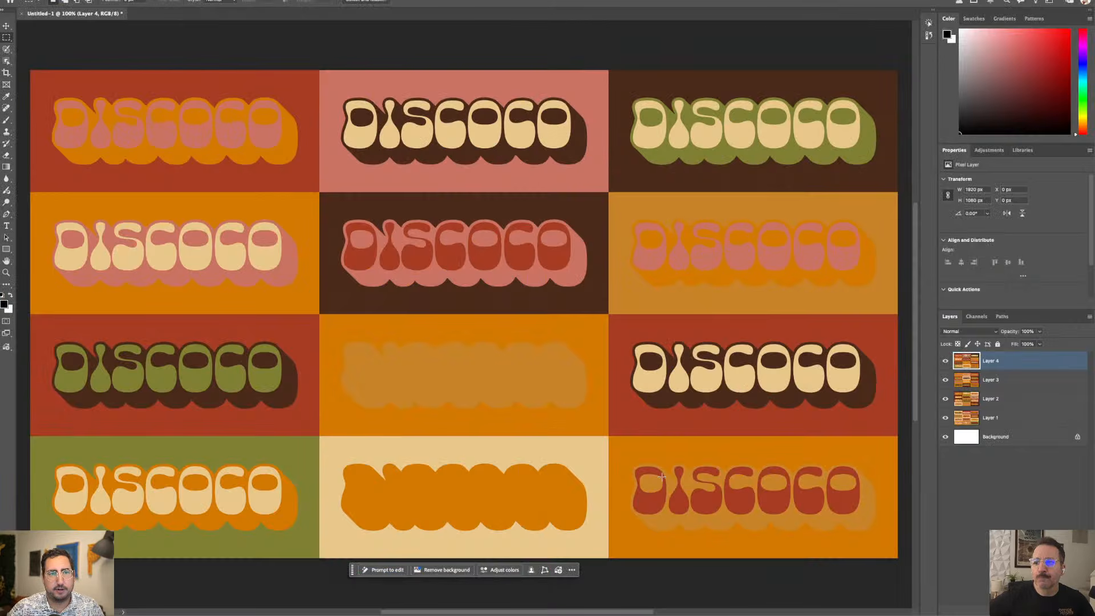
key(super+v)
key(Return)
key(Return)
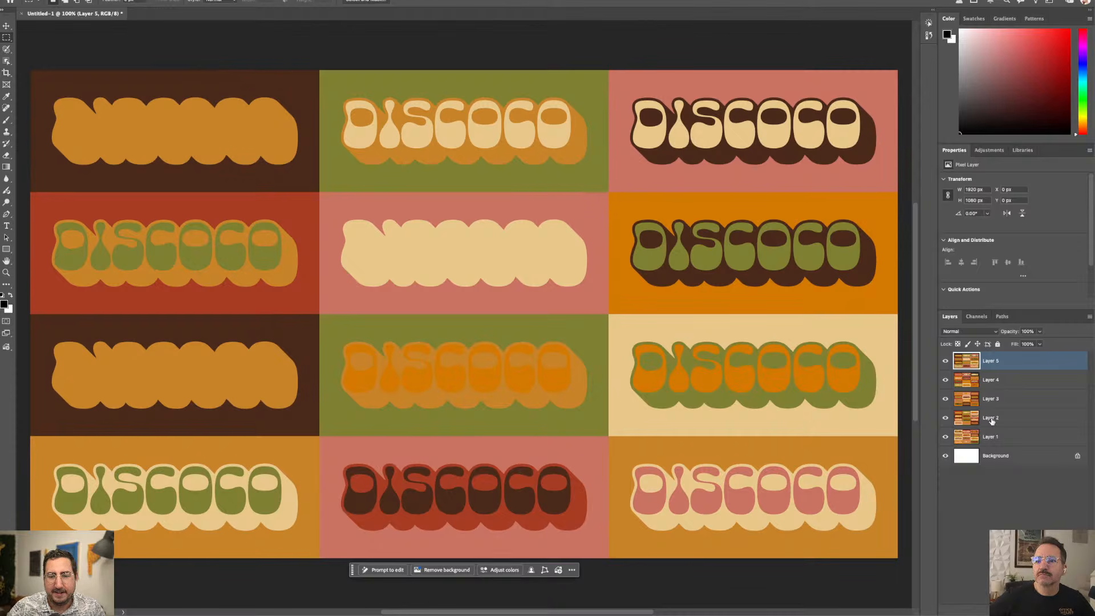
Add 3% Gaussian monochromatic noise to Layer 5
click(227, 0)
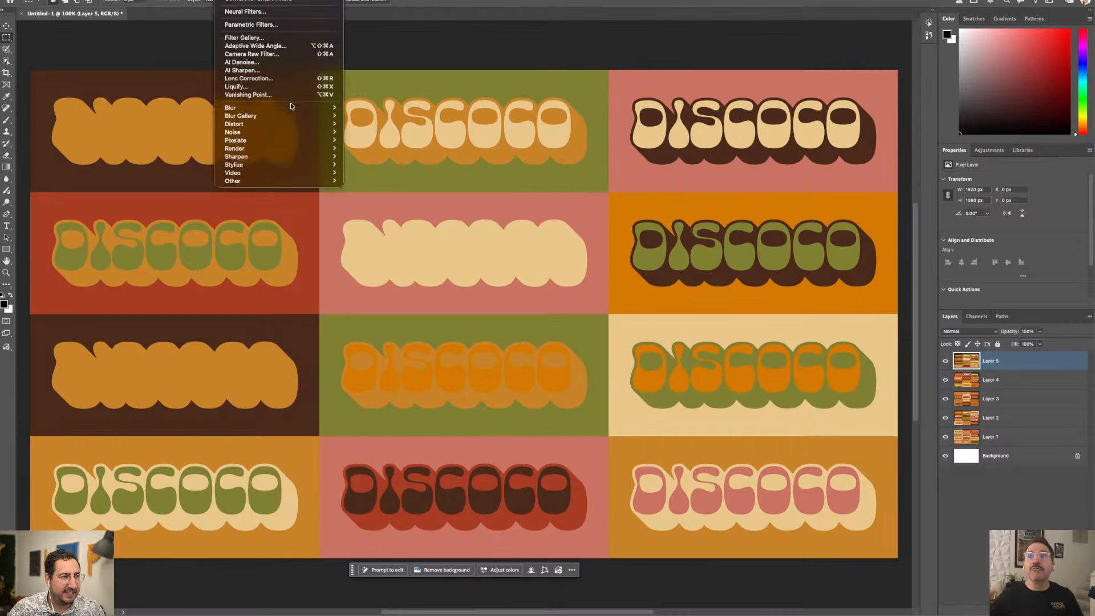
mouse_move(277, 132)
click(355, 133)
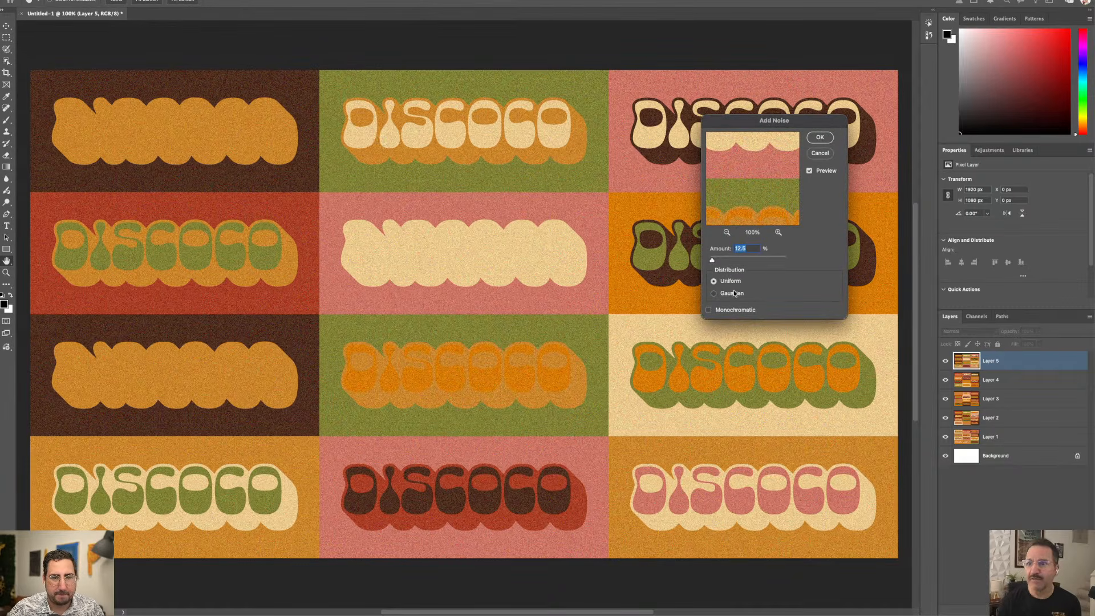
click(730, 308)
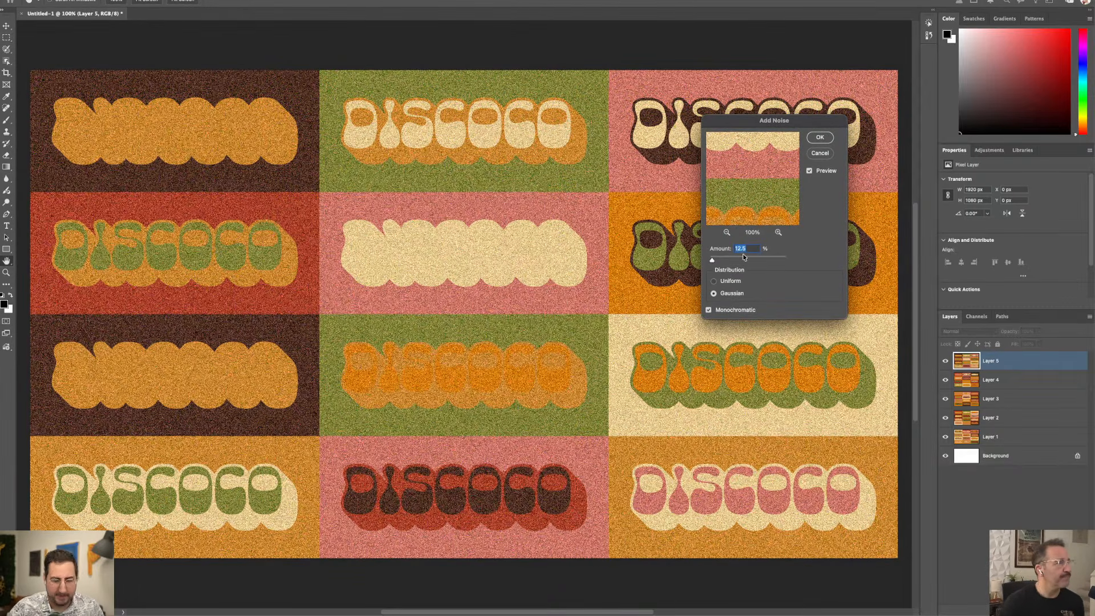
text(5)
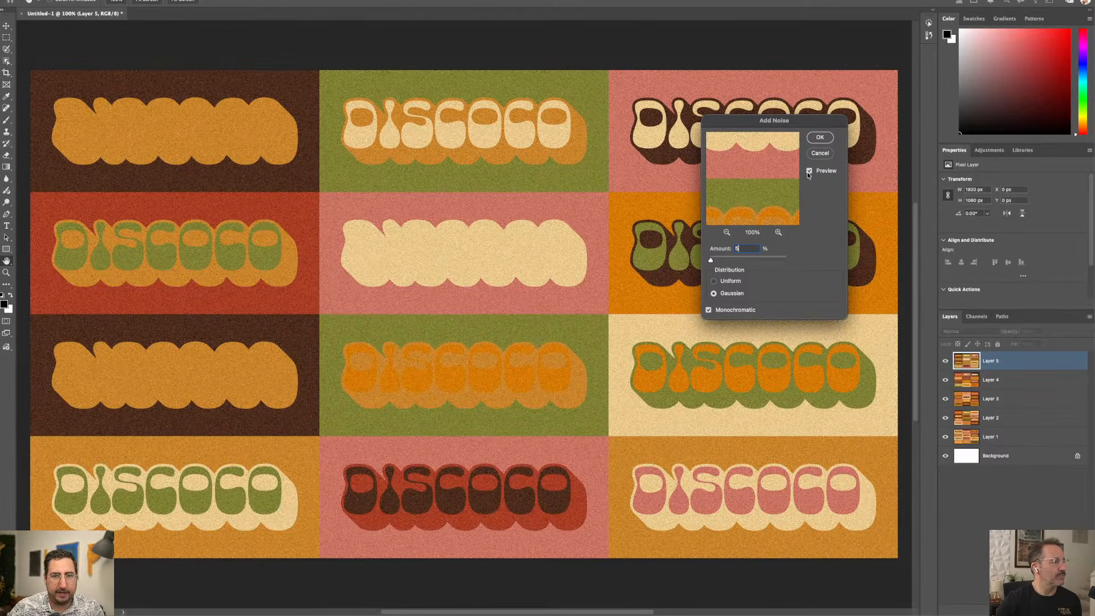
drag(744, 250, 719, 247)
text(3)
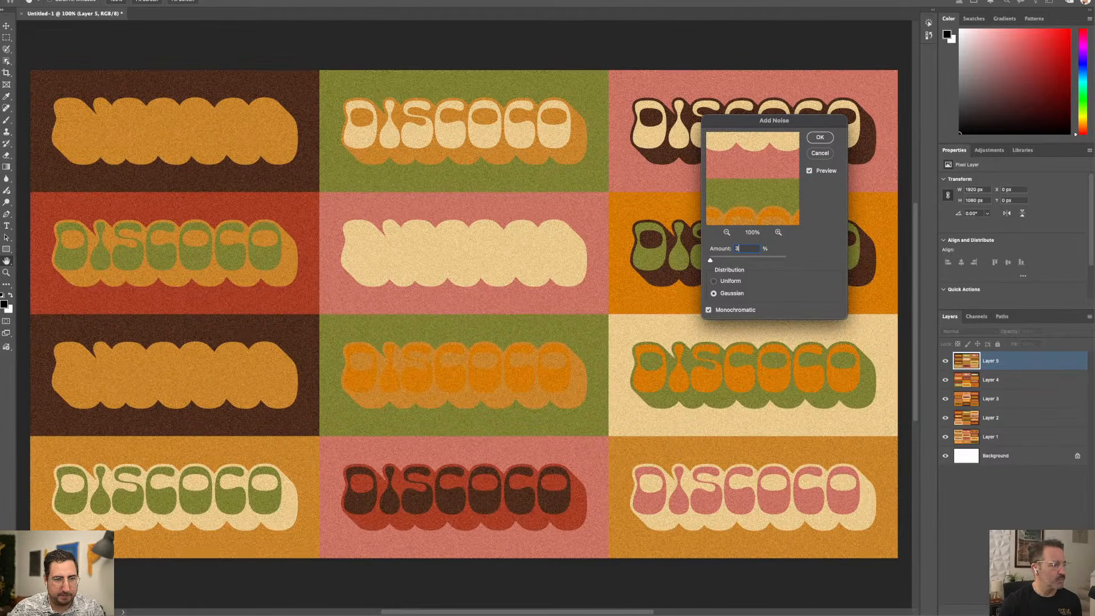
click(819, 138)
Apply the same noise filter to Layers 4, 3, 2 and 1 in turn, hiding the layers above the one being worked on
click(983, 380)
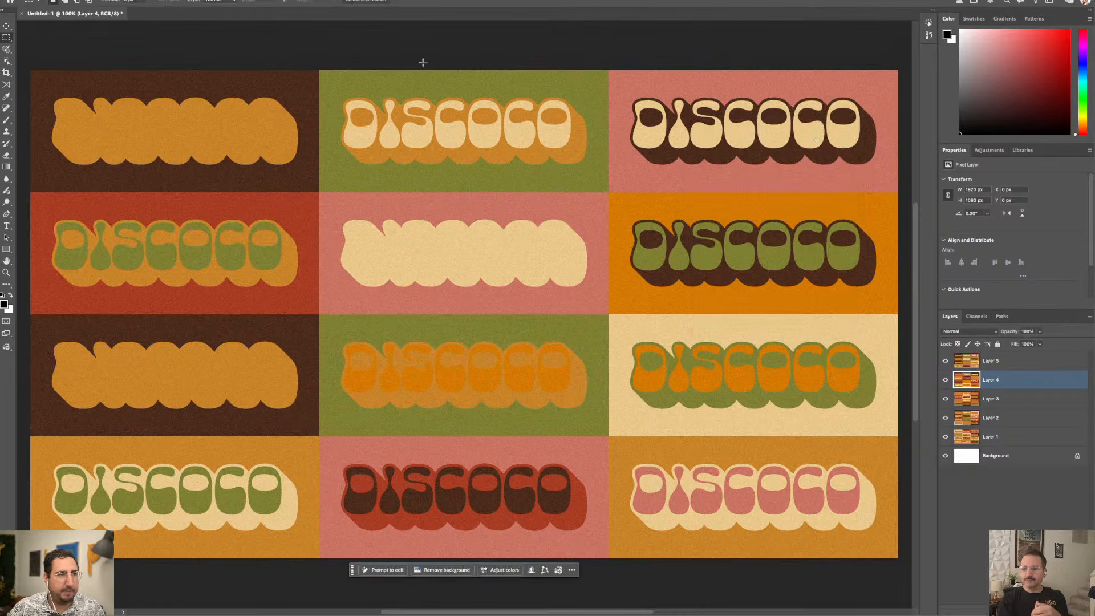
click(226, 0)
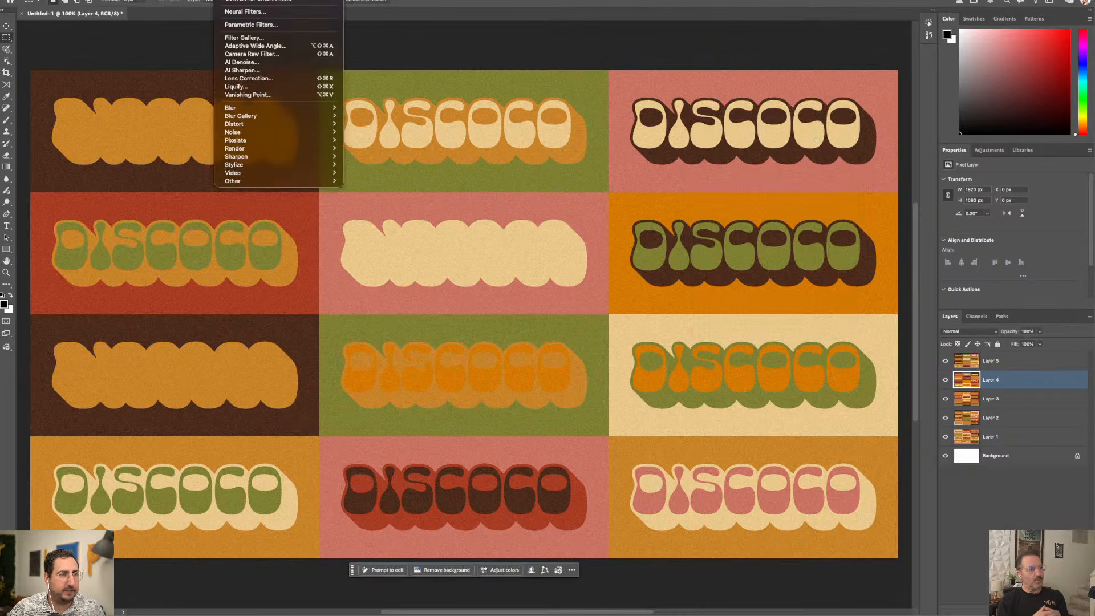
click(242, 0)
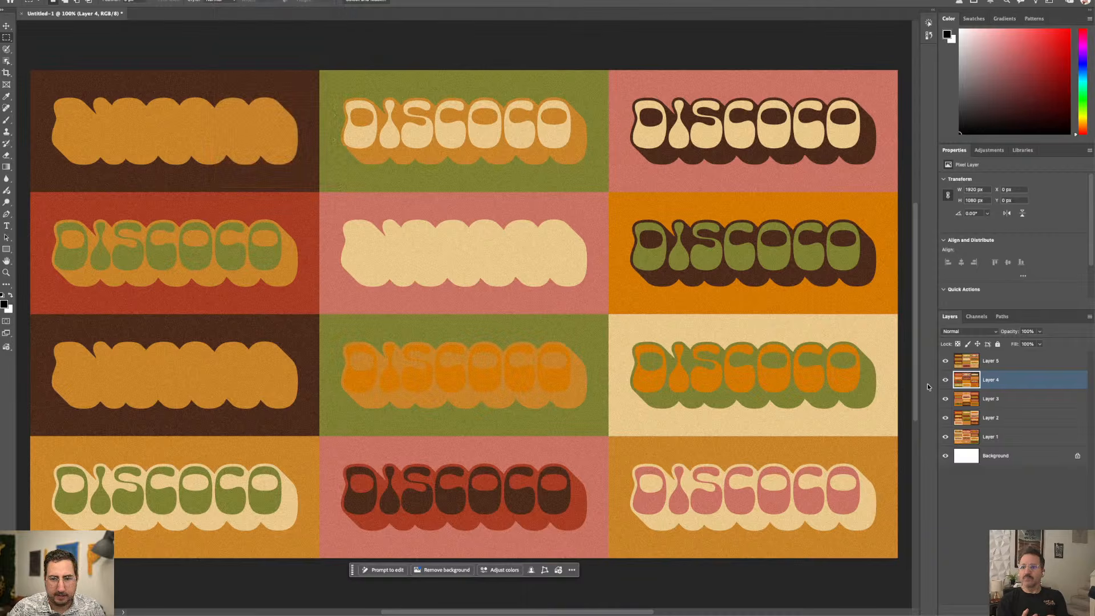
click(944, 362)
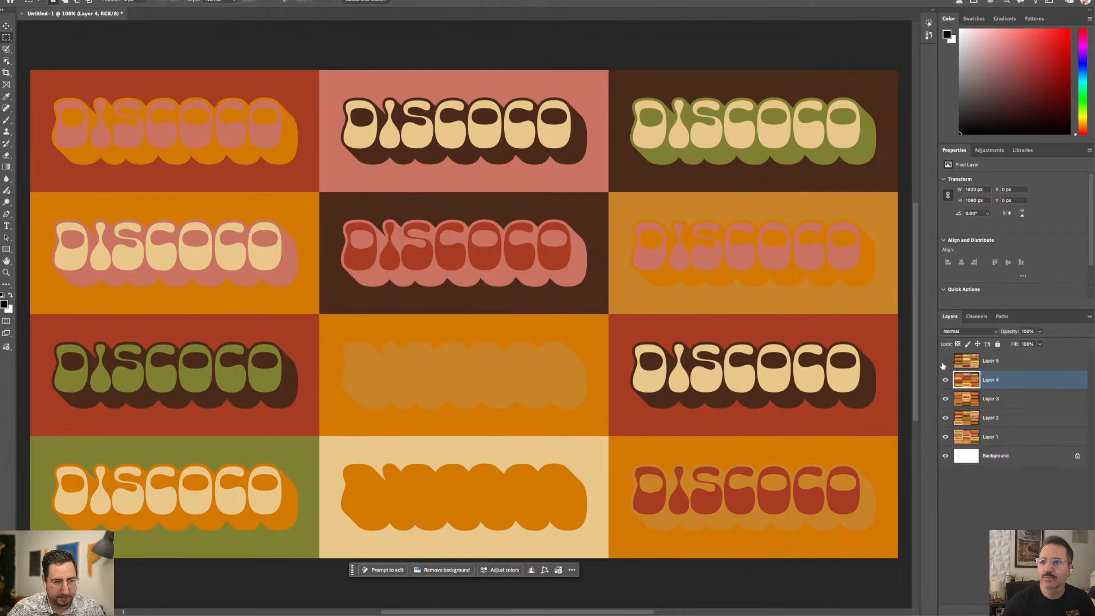
click(946, 381)
click(973, 399)
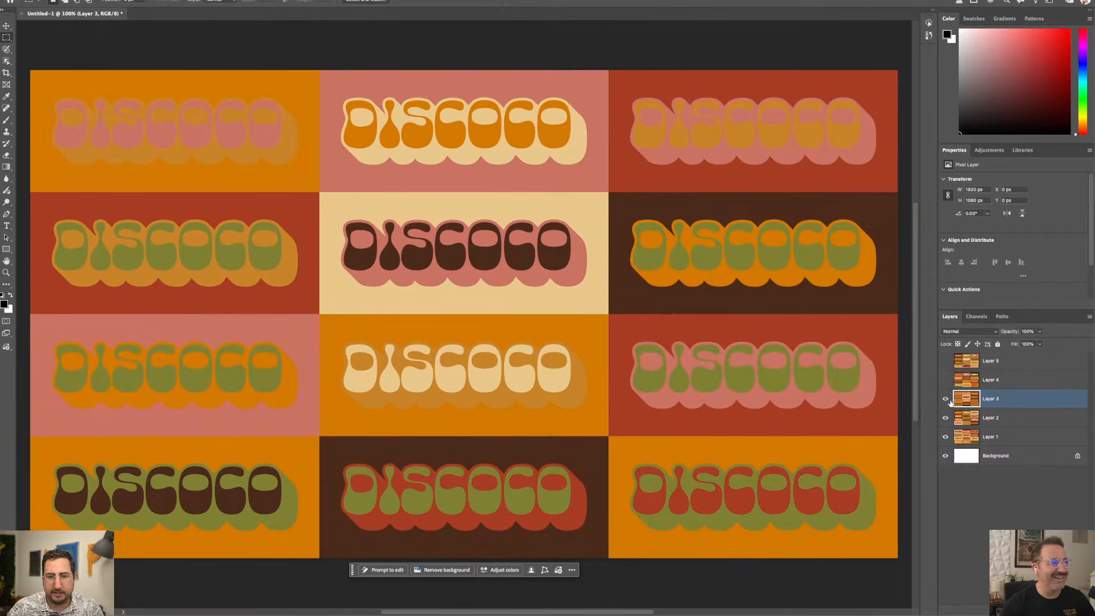
click(946, 400)
click(995, 418)
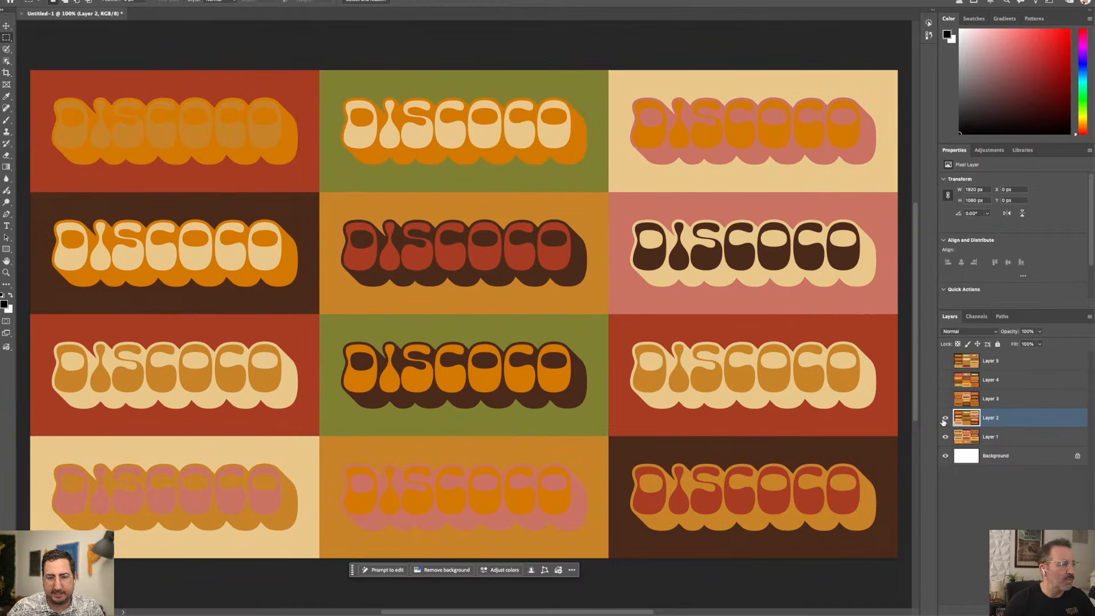
click(946, 419)
click(1009, 436)
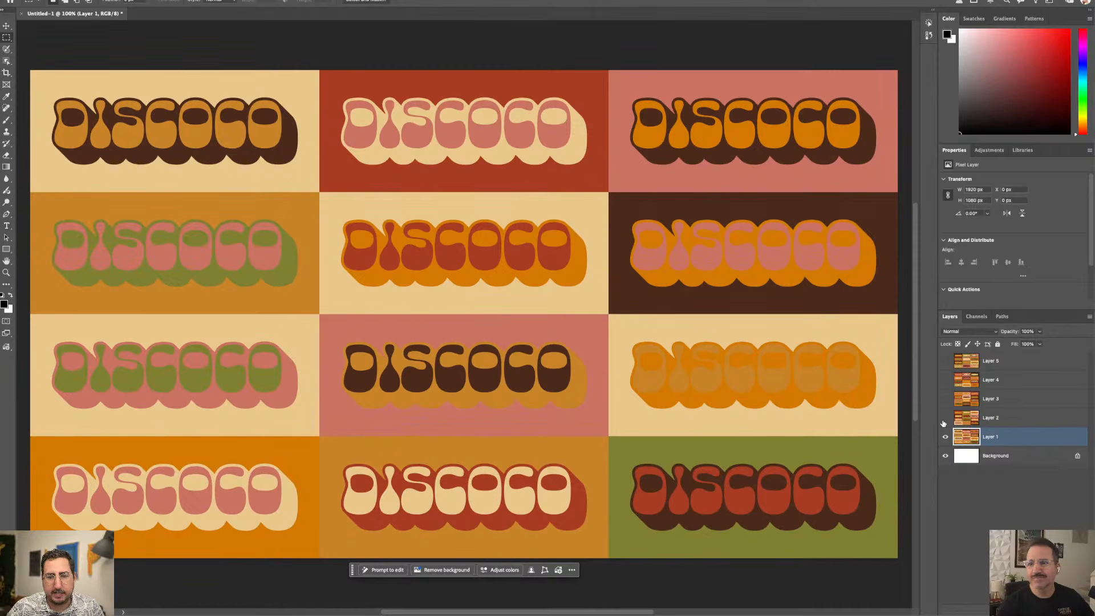
Make Layers 2, 3, 4 and 5 visible again
click(946, 418)
click(946, 399)
click(946, 380)
click(946, 361)
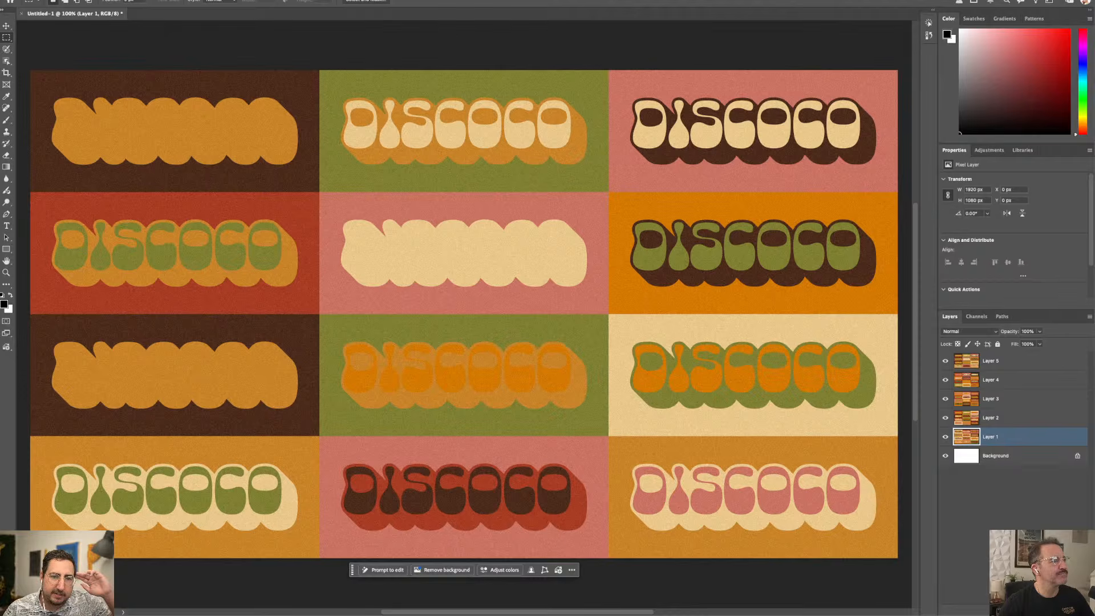
Open the Timeline and create a frame animation from the document
click(298, 0)
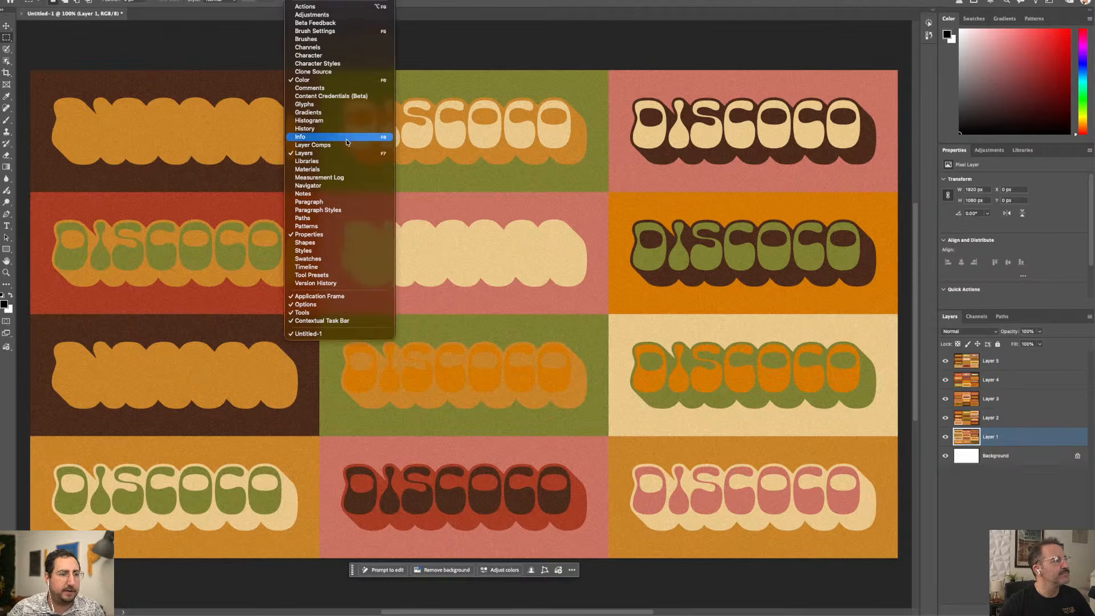
click(317, 266)
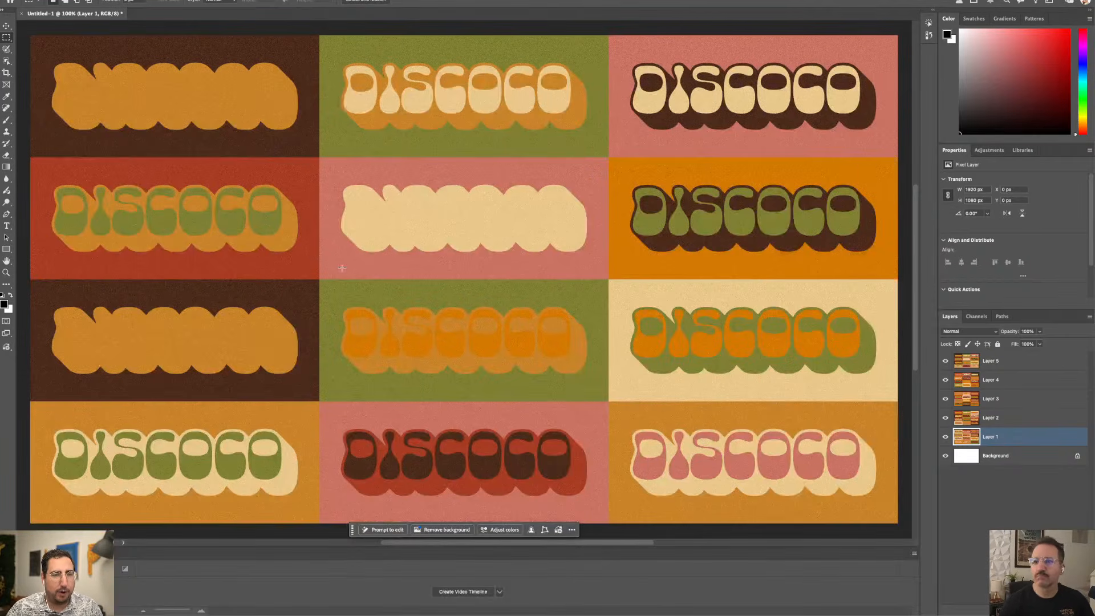
click(499, 592)
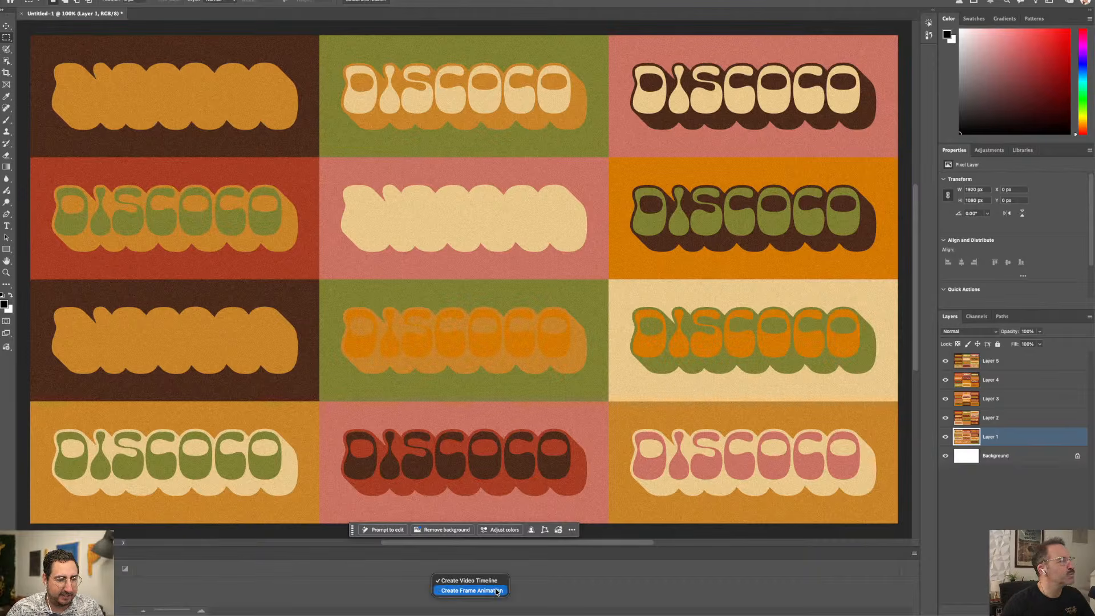
click(497, 591)
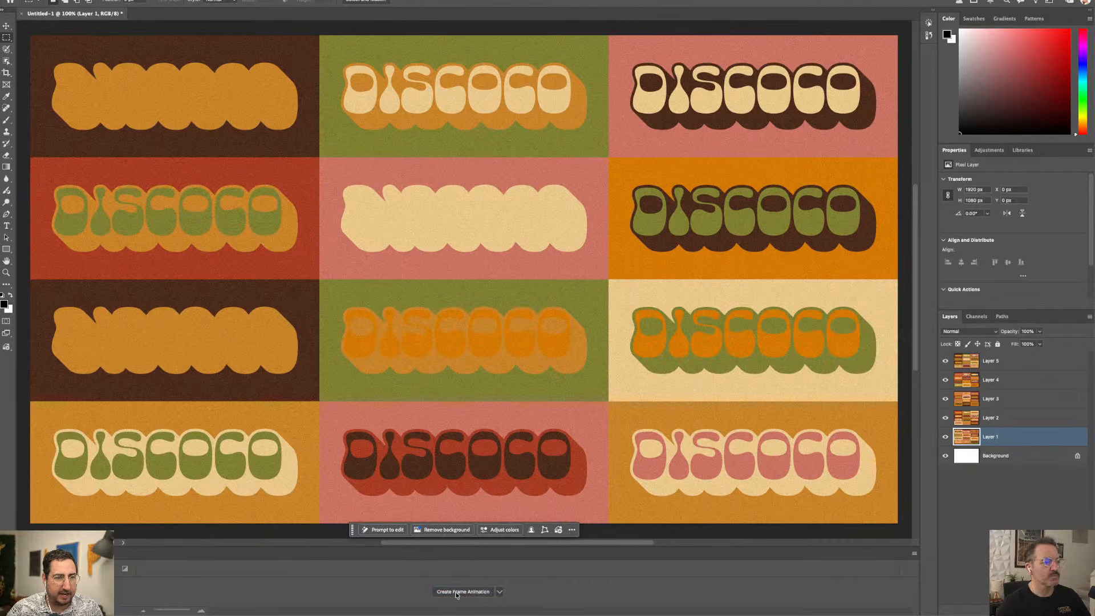
click(456, 593)
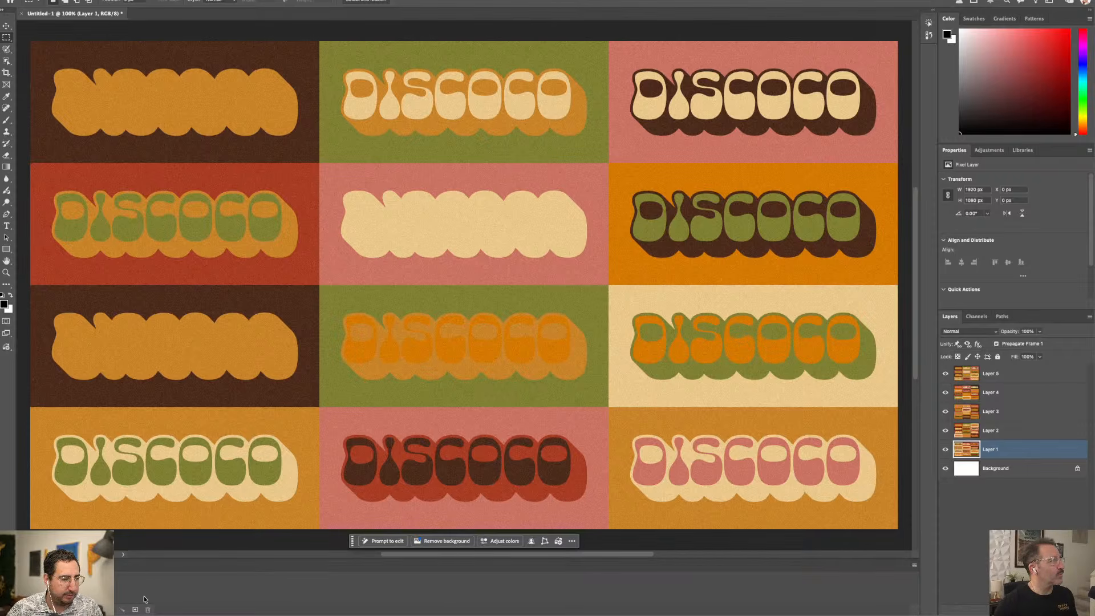
Build the animation frames by duplicating the frame and hiding Layers 5, 4, 3 and 2 one after another
click(946, 373)
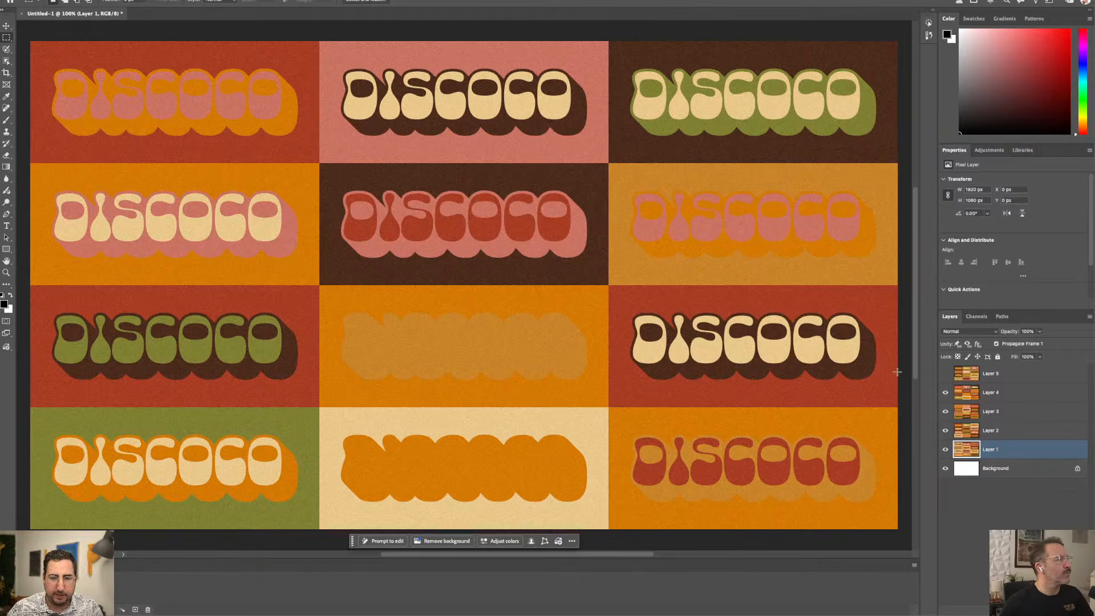
click(946, 392)
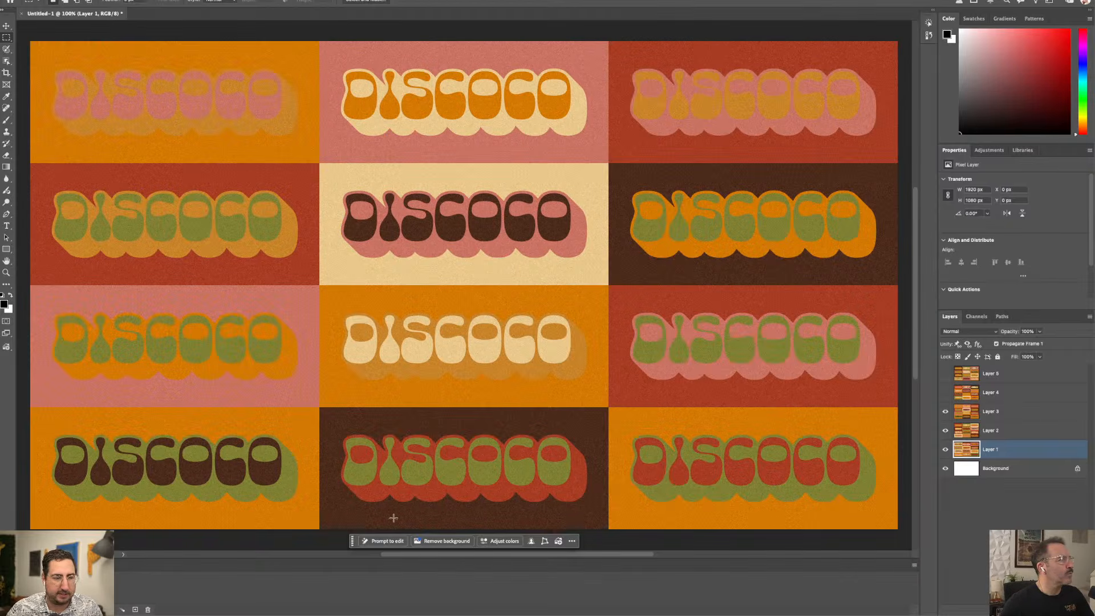
click(945, 411)
click(135, 609)
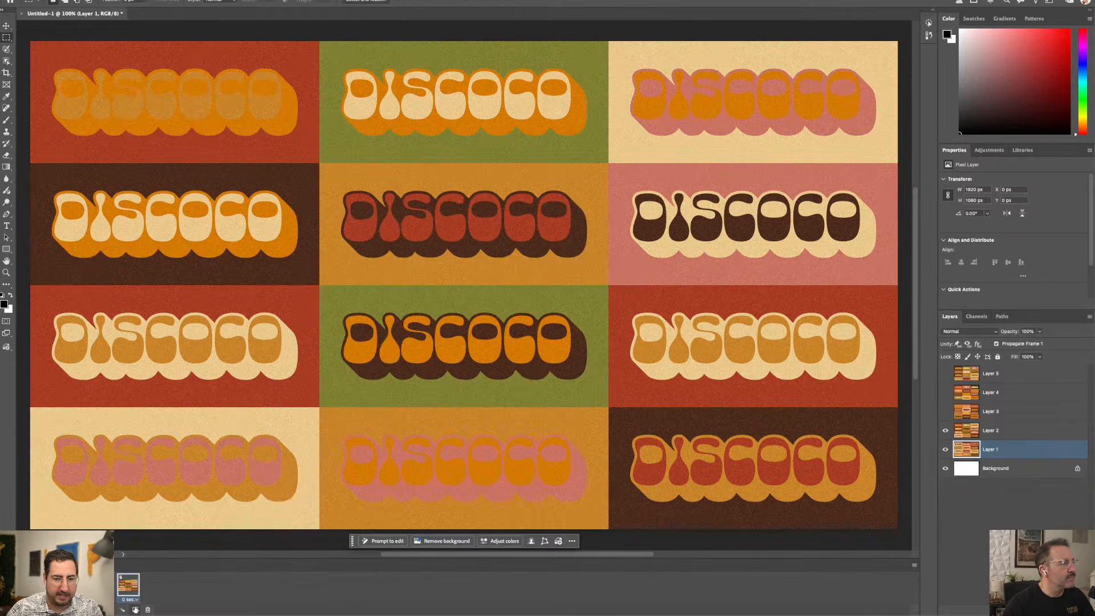
click(945, 430)
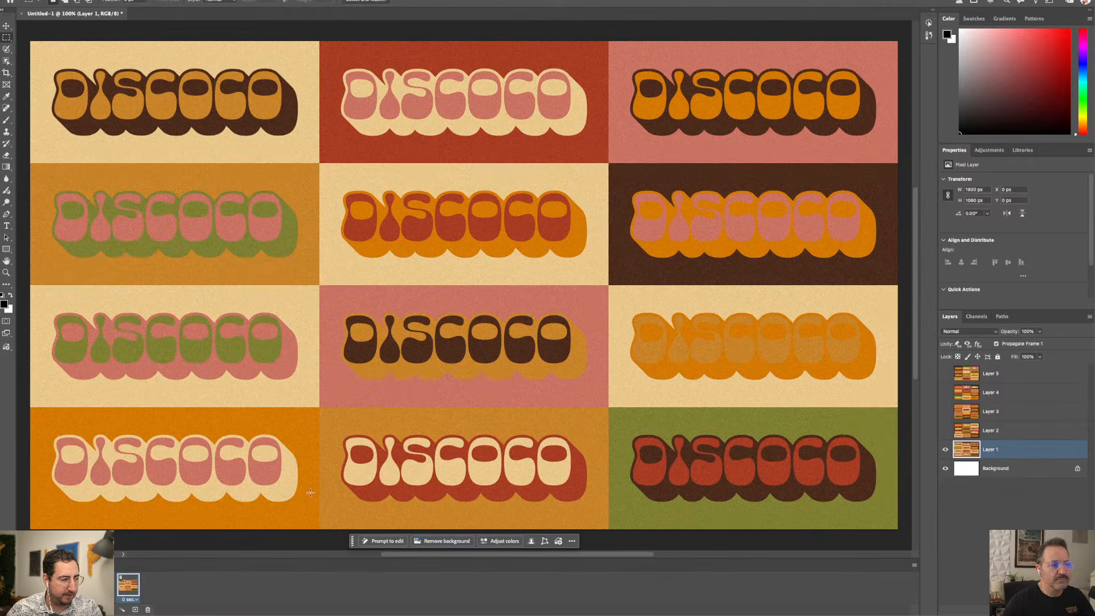
Preview the frame animation, set the frame delay to 0.2 seconds and play it again
click(96, 609)
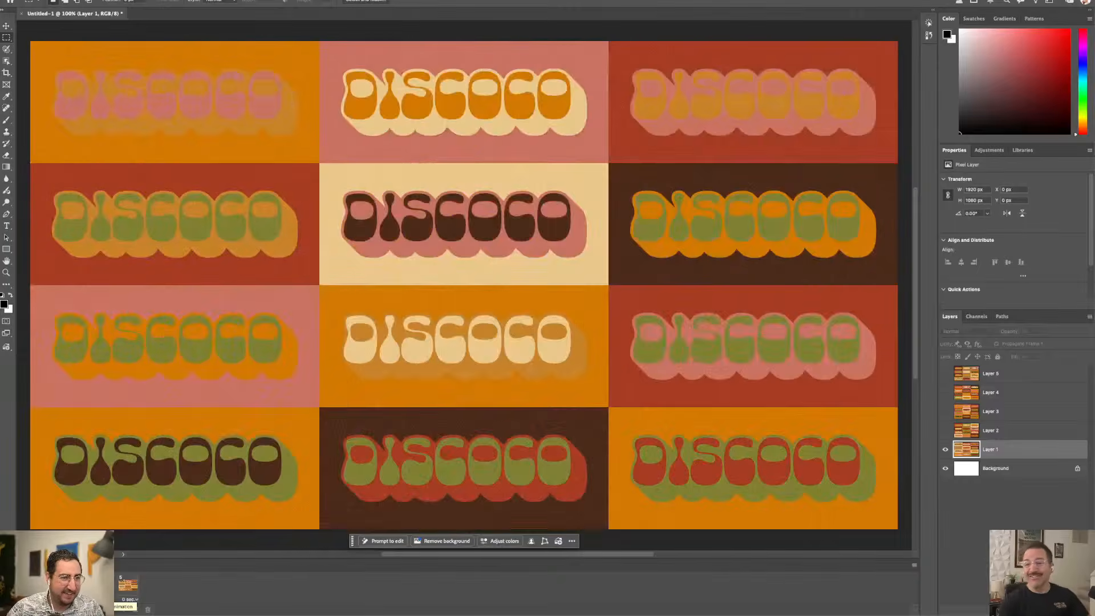
key(space)
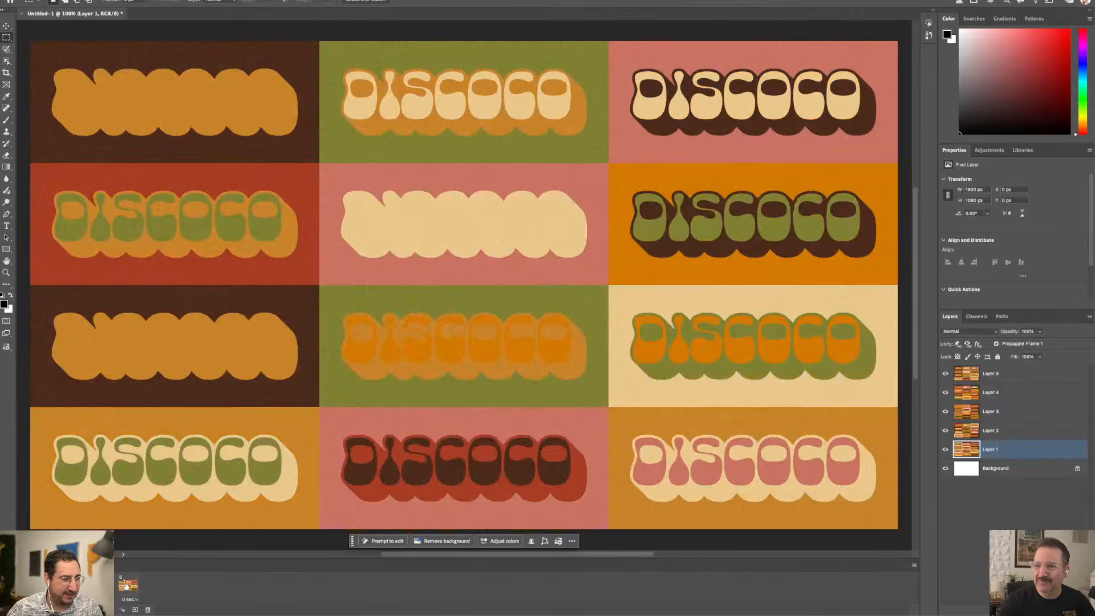
click(130, 599)
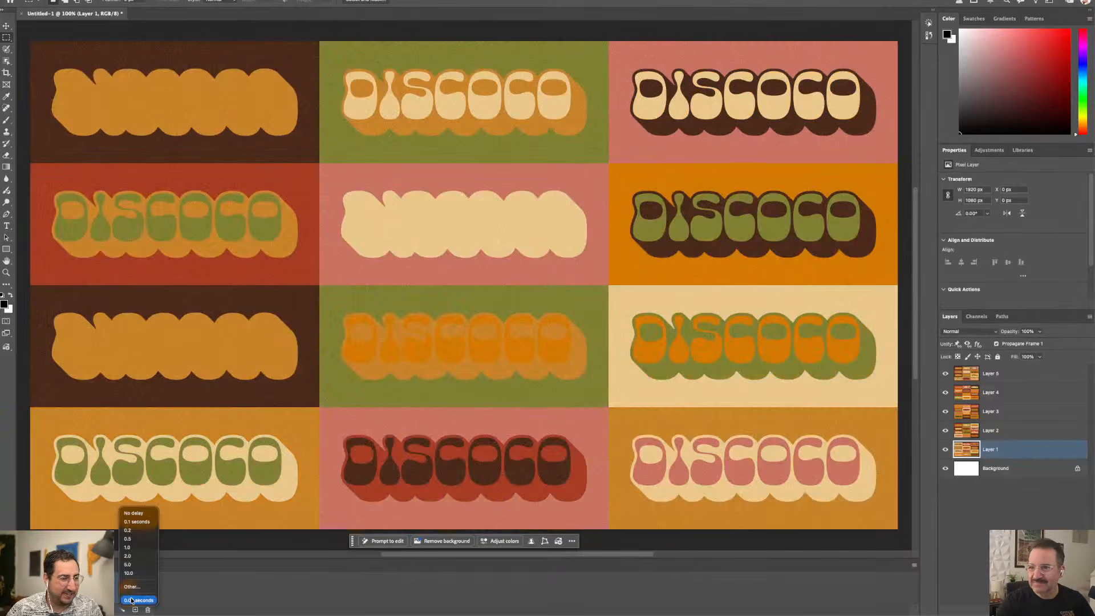
click(136, 531)
key(space)
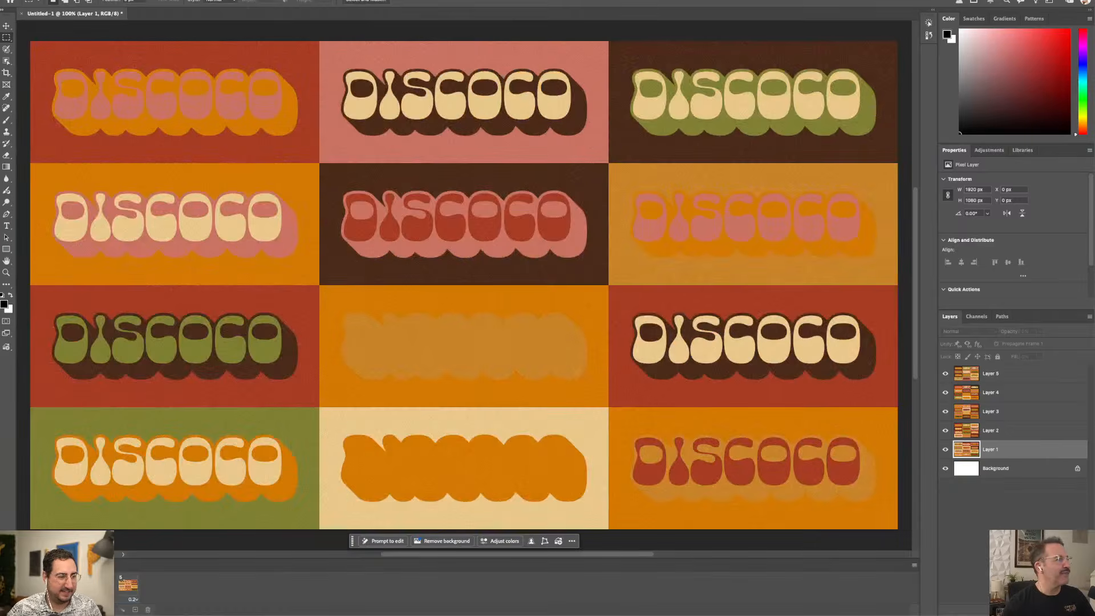
key(space)
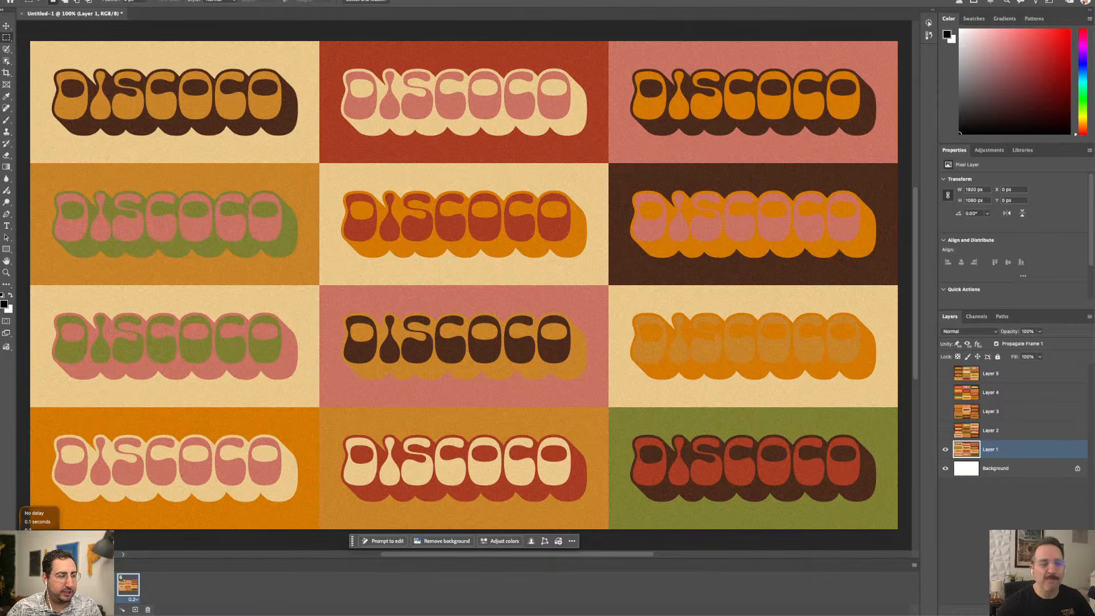
Set the frame delay to 0.5 seconds and preview the animation
click(36, 538)
key(space)
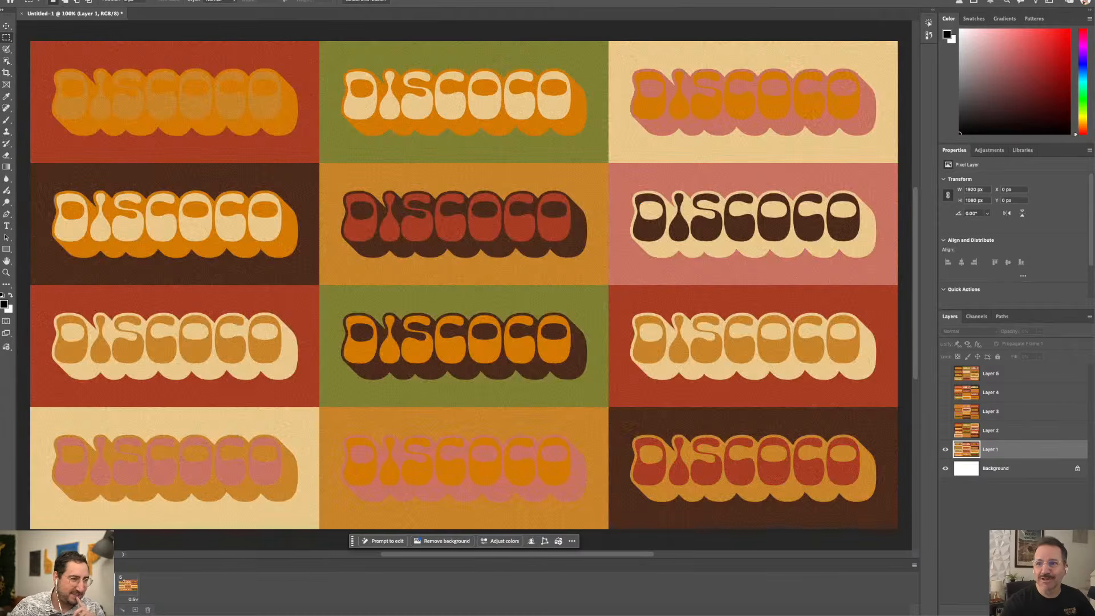
key(space)
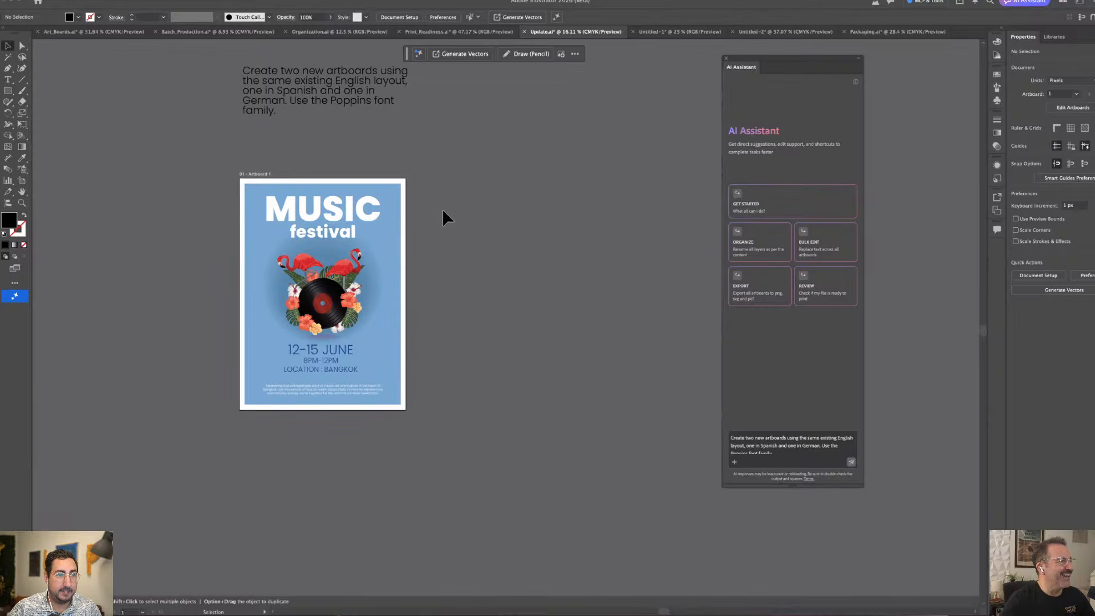
In Illustrator's Update.ai, submit the AI Assistant prompt for two new artboards in the English layout, one Spanish and one German, using Poppins
scroll(443, 210, right, 1)
scroll(443, 210, up, 1)
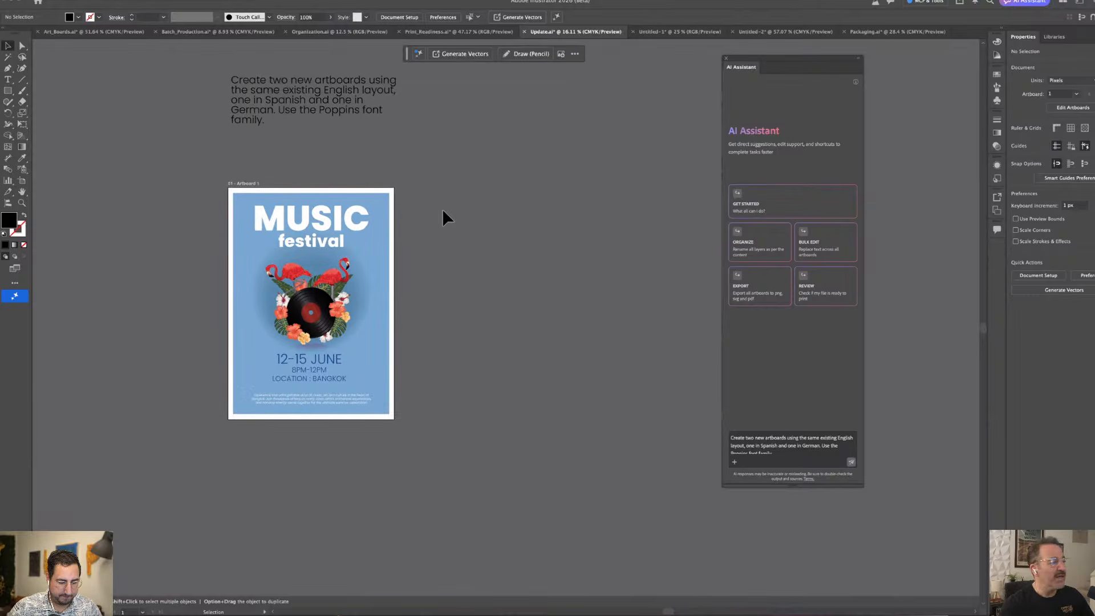
scroll(443, 211, right, 2)
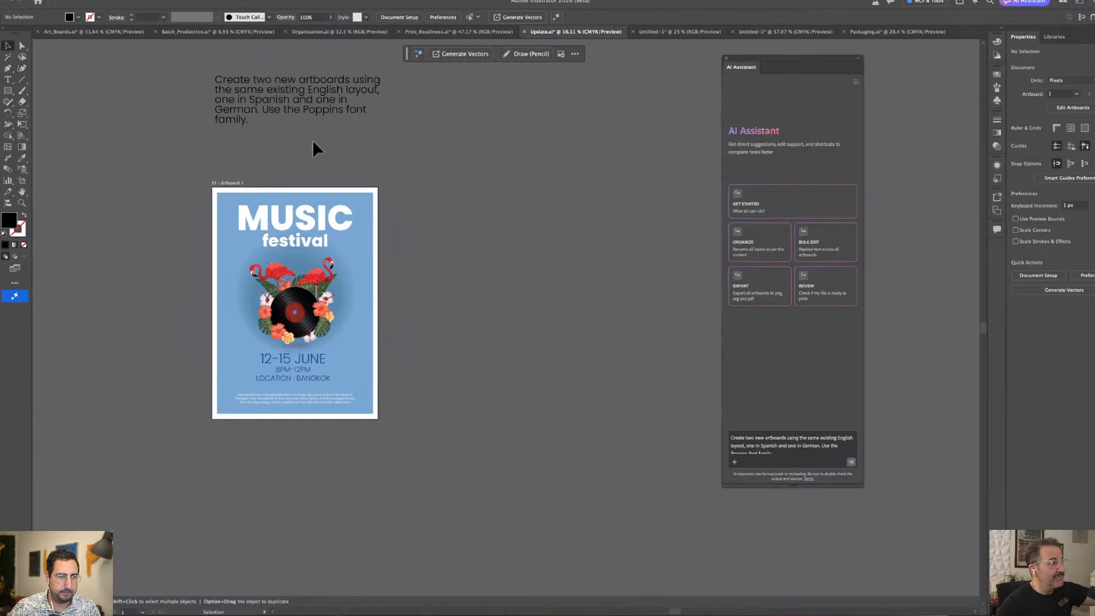
click(851, 462)
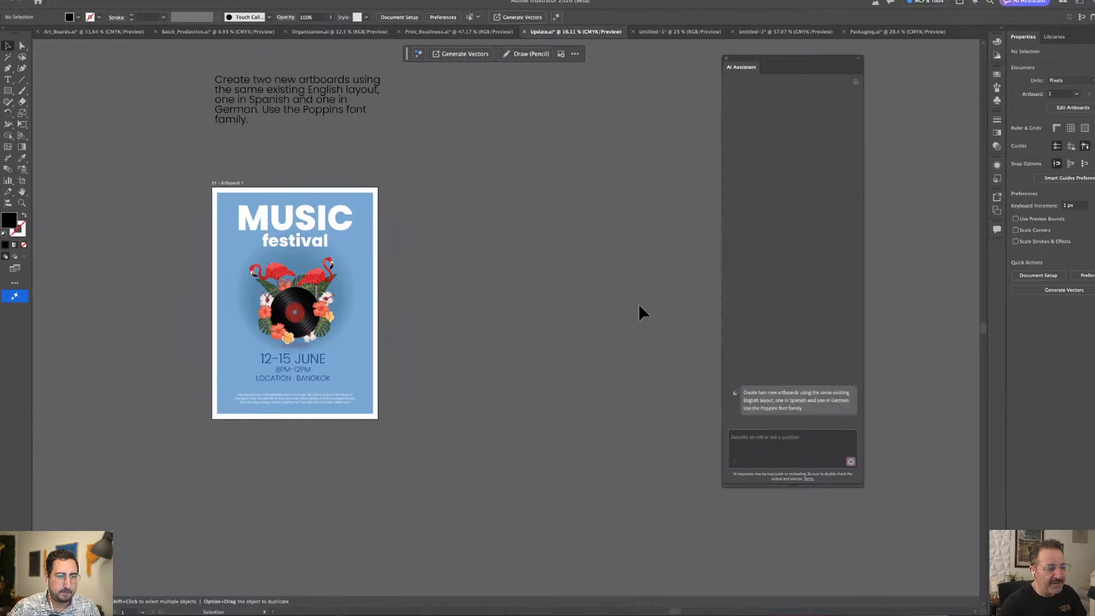
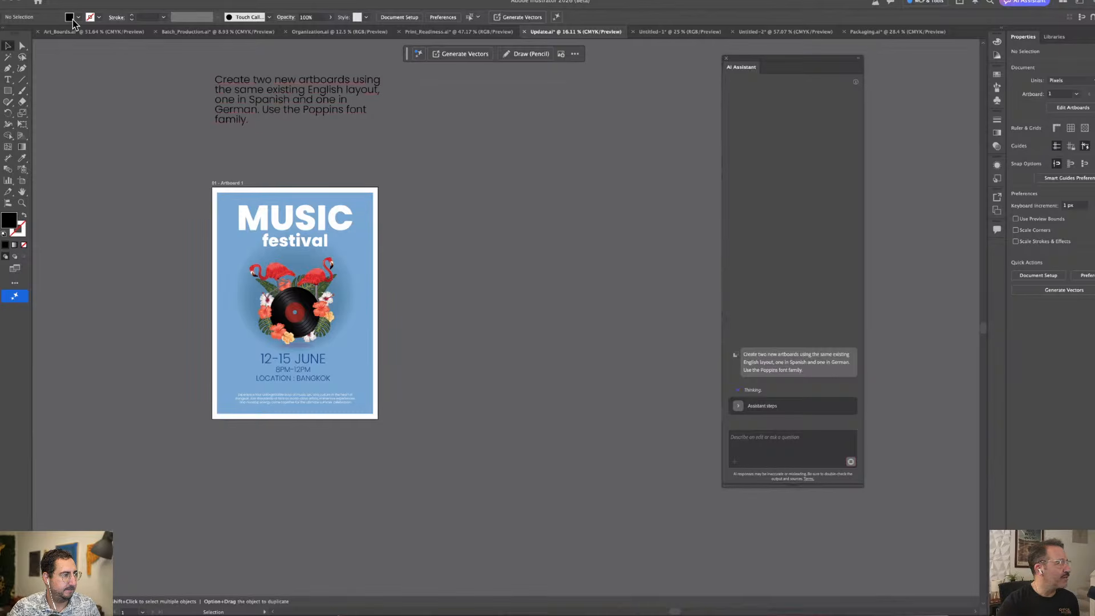
Check the spring-color gradient request in Batch_Production.ai, then return to Update.ai
click(200, 32)
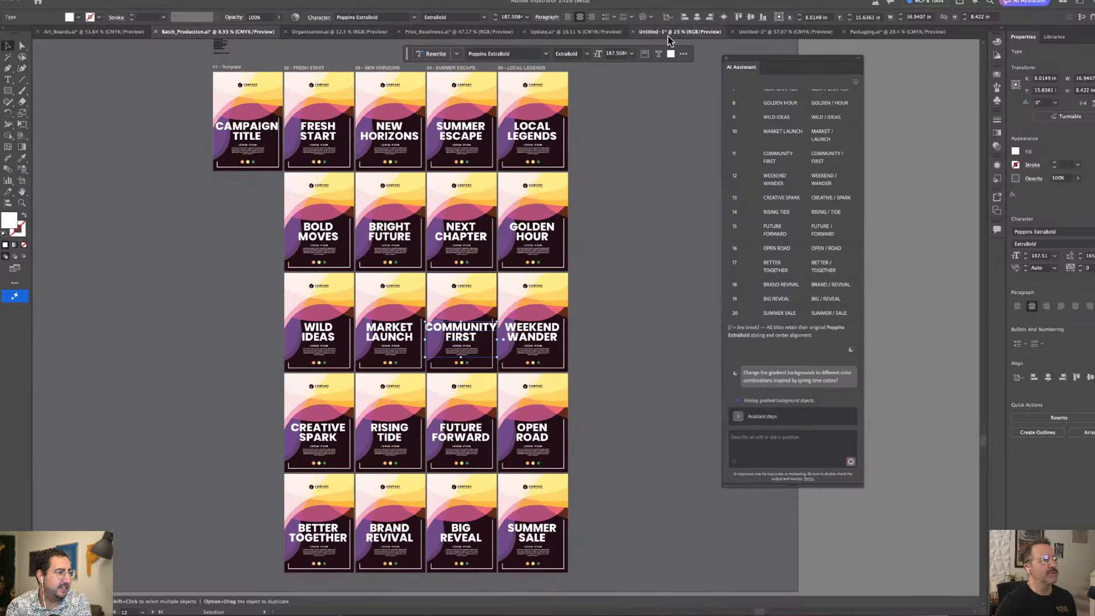
click(575, 32)
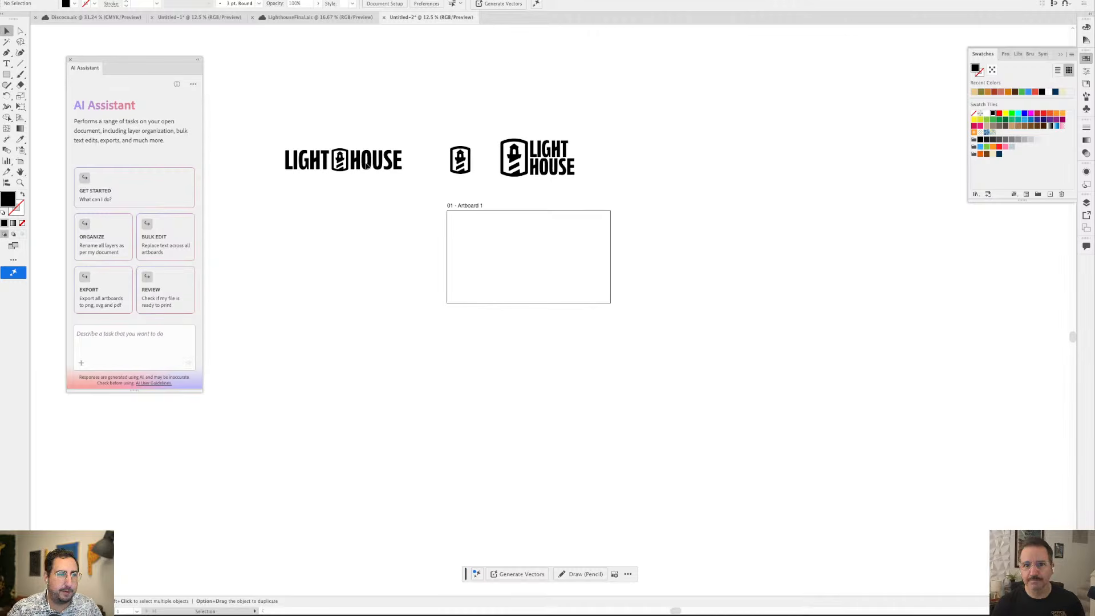
Move the small lighthouse badge slightly left, between the horizontal and stacked LIGHTHOUSE logos
scroll(414, 182, up, 2)
drag(424, 161, 518, 225)
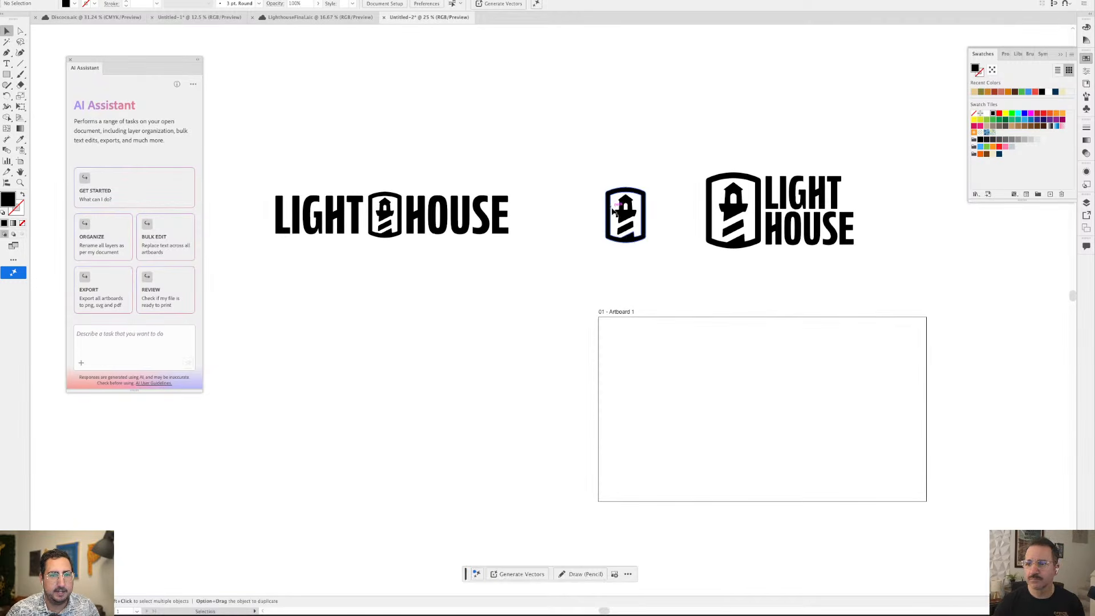
drag(636, 216, 607, 215)
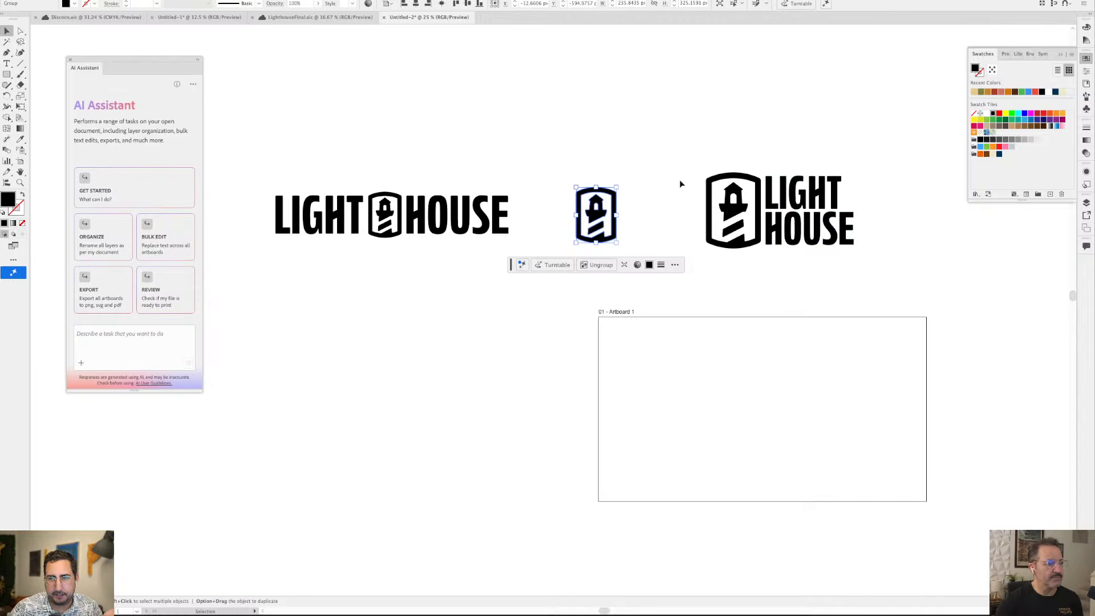
Expand Layer 1 and rename the selected lighthouse badge's group as Bug
click(1086, 202)
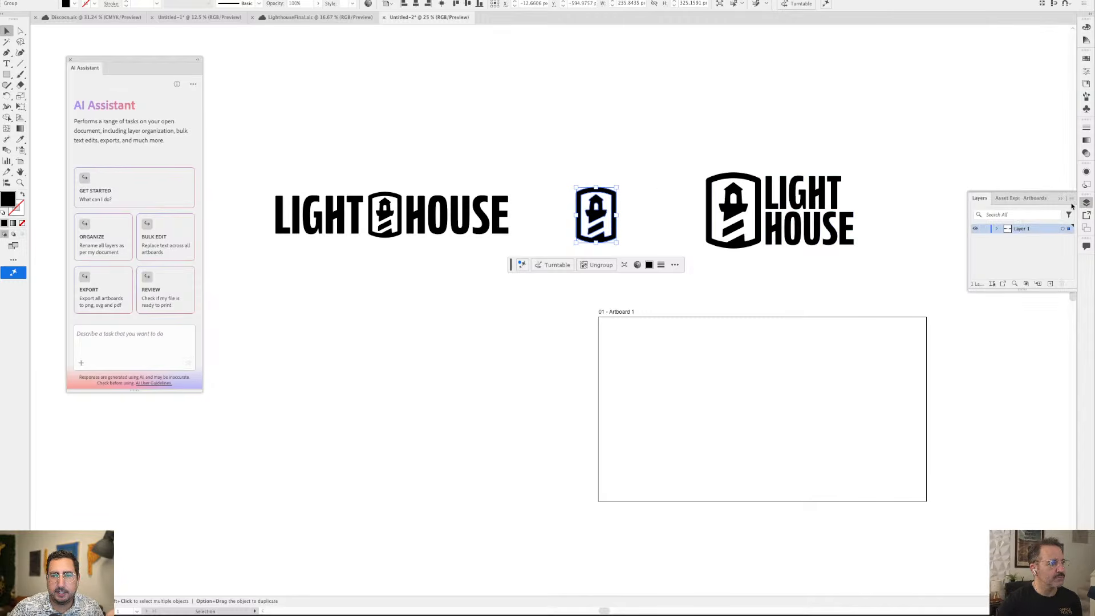
click(998, 229)
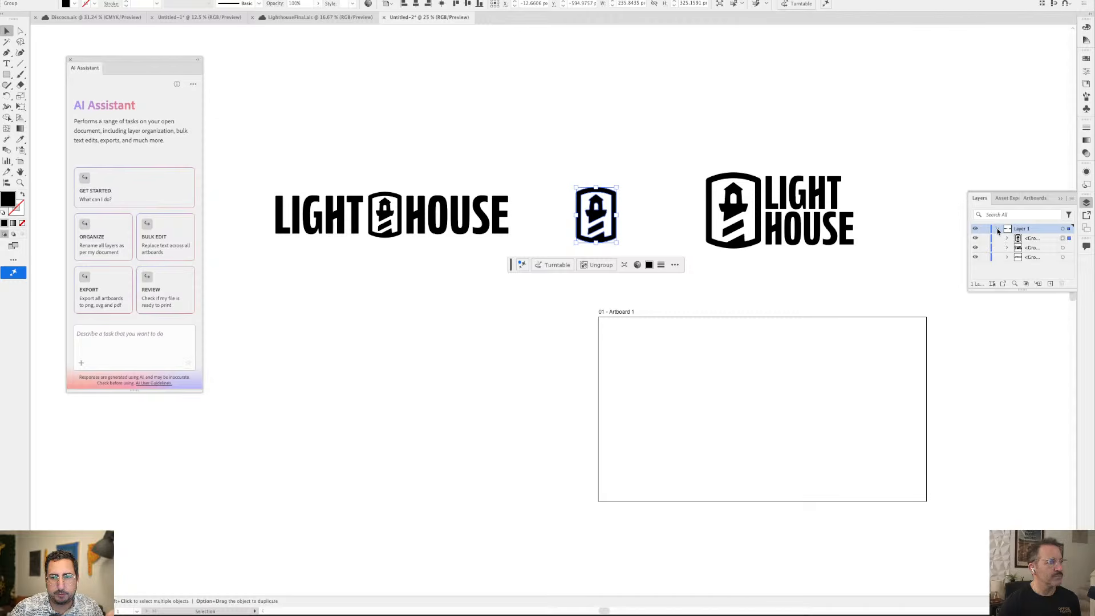
double_click(1032, 239)
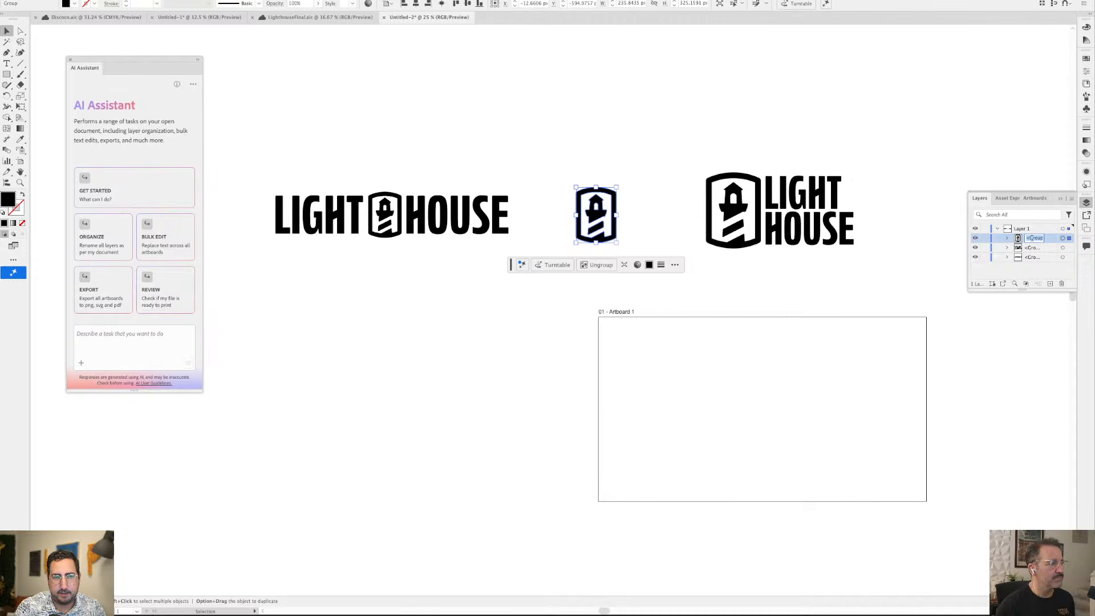
text(Buo)
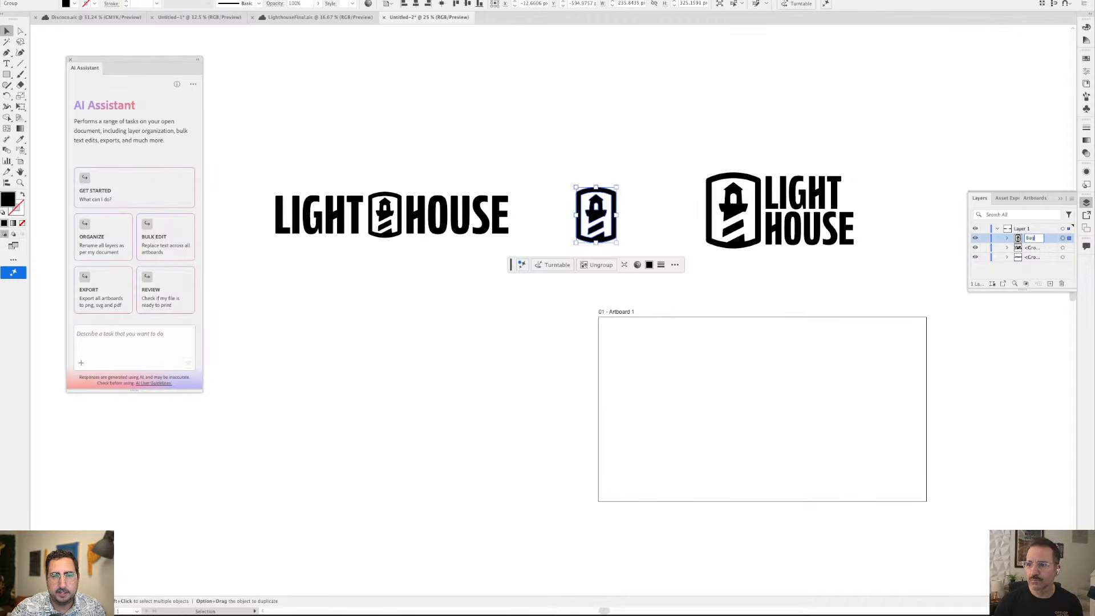
text(g)
Open the name of the group directly below Bug in Layer 1 for editing and clear it
double_click(1034, 247)
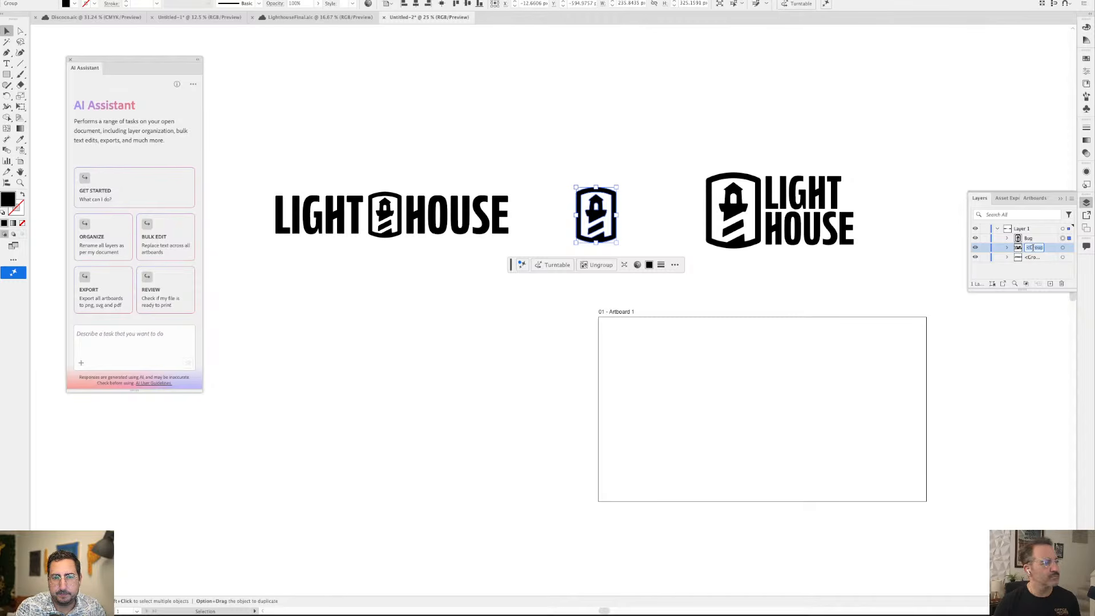
text(H)
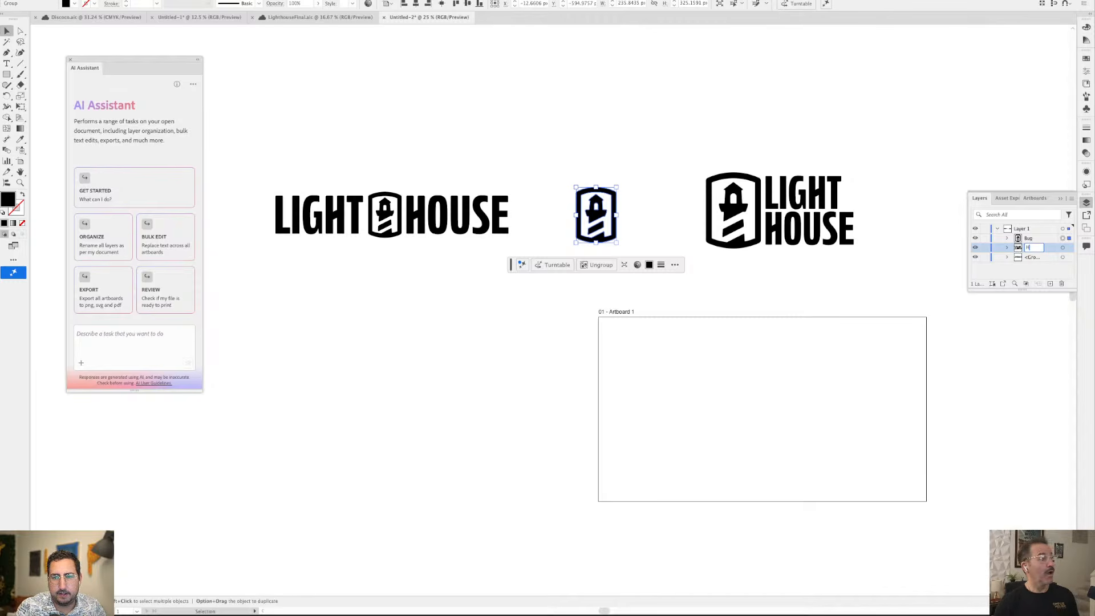
text(o)
key(BackSpace)
key(BackSpace)
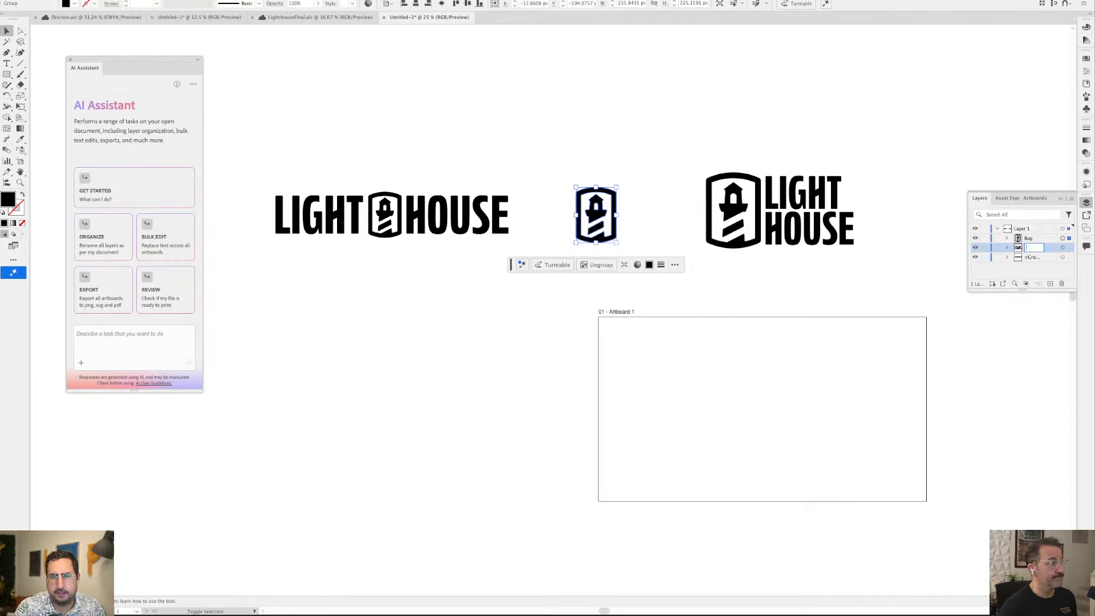
Name the stacked logo's group layer "Vertical" and the wide logo's group layer "Horizontal"
text(Vertical)
key(Return)
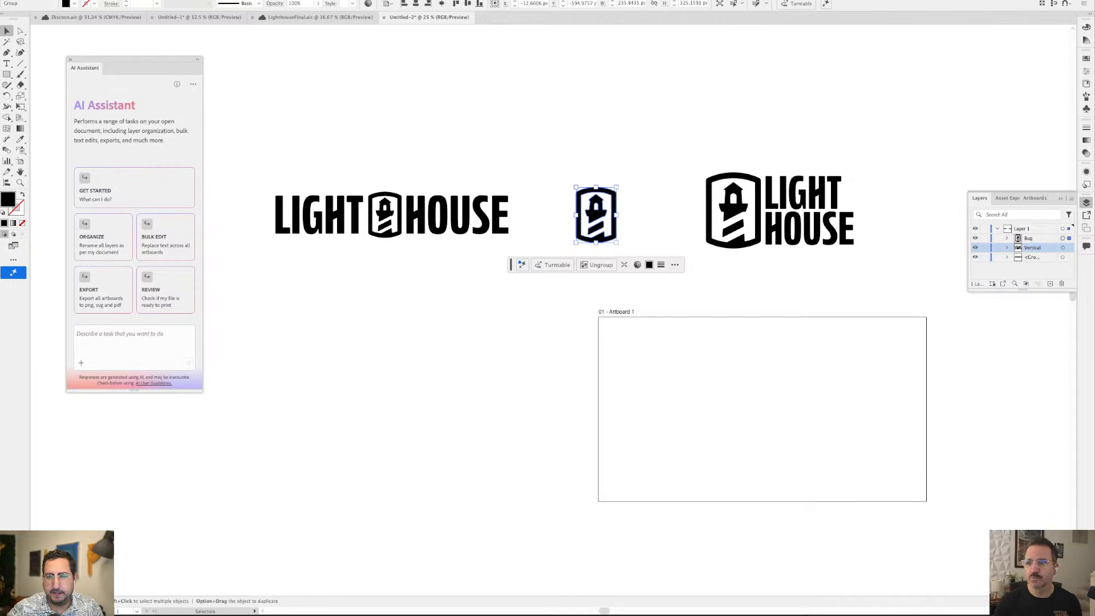
double_click(1035, 257)
text(Ho)
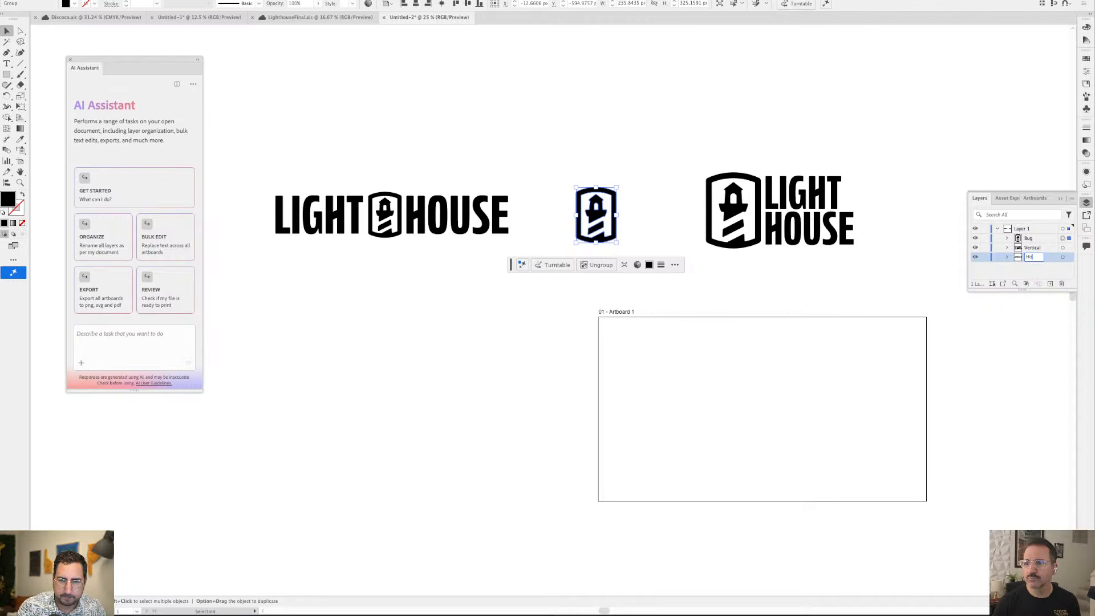
text(rizontal)
key(Return)
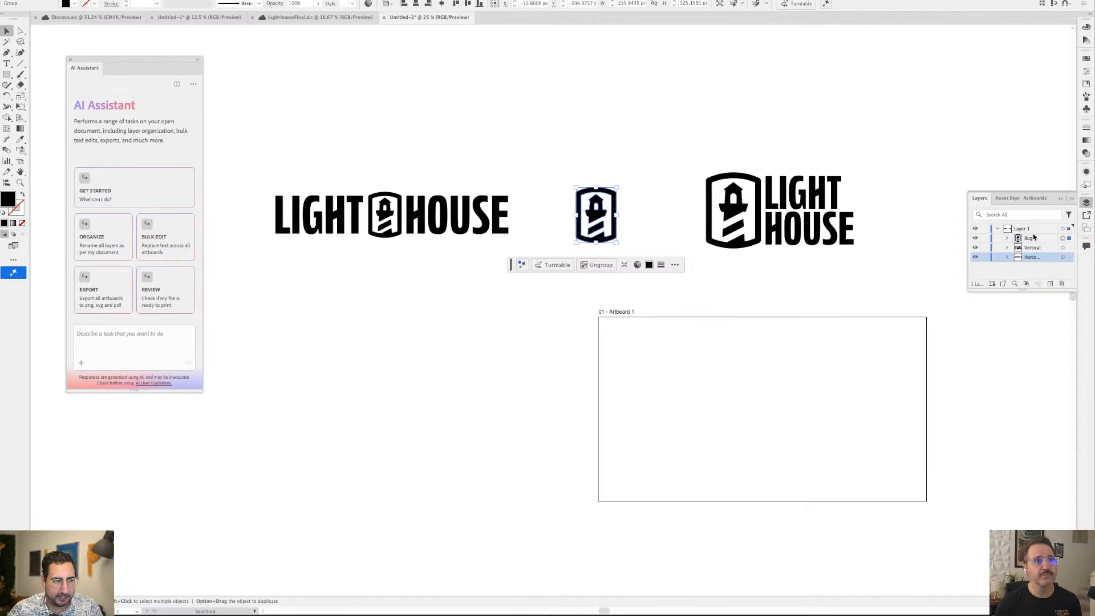
Begin an AI Assistant prompt with the sentence "Create sized artboard for each of these groups."
click(136, 331)
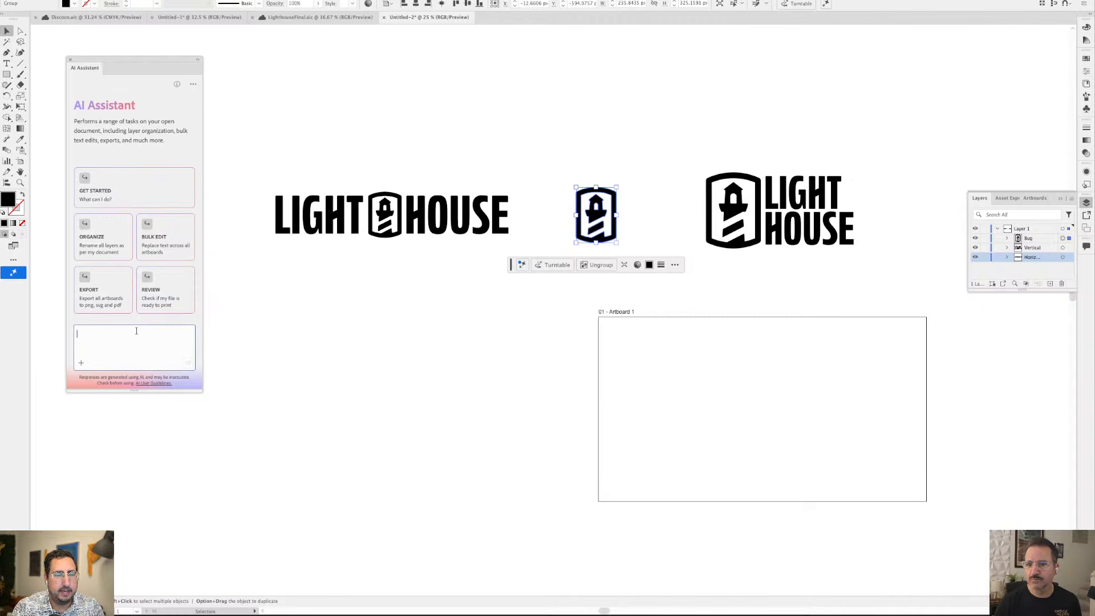
text(Create s)
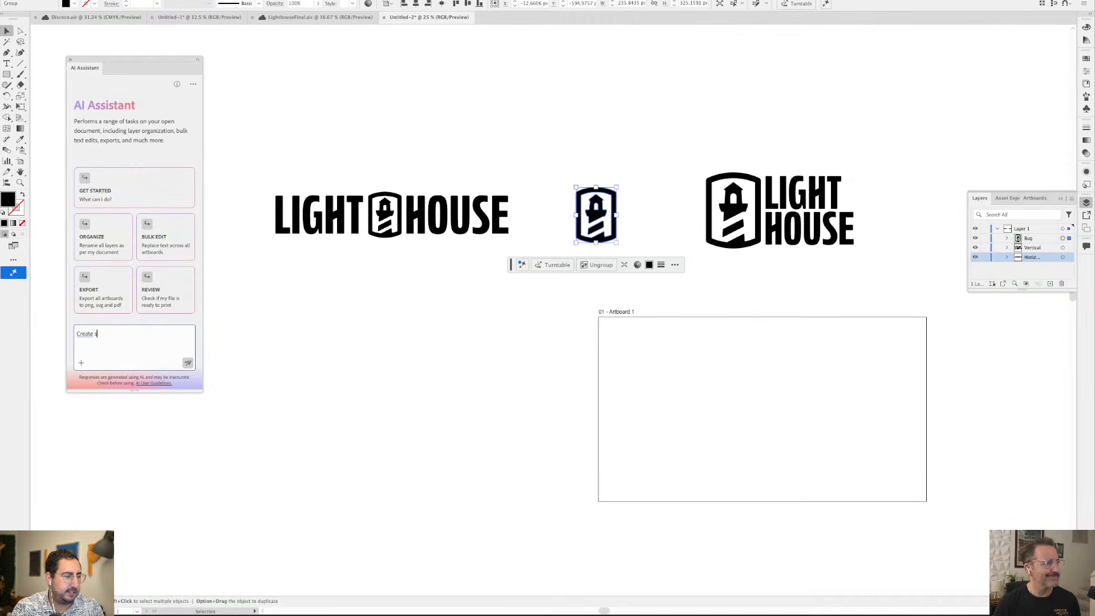
text(ized artboa)
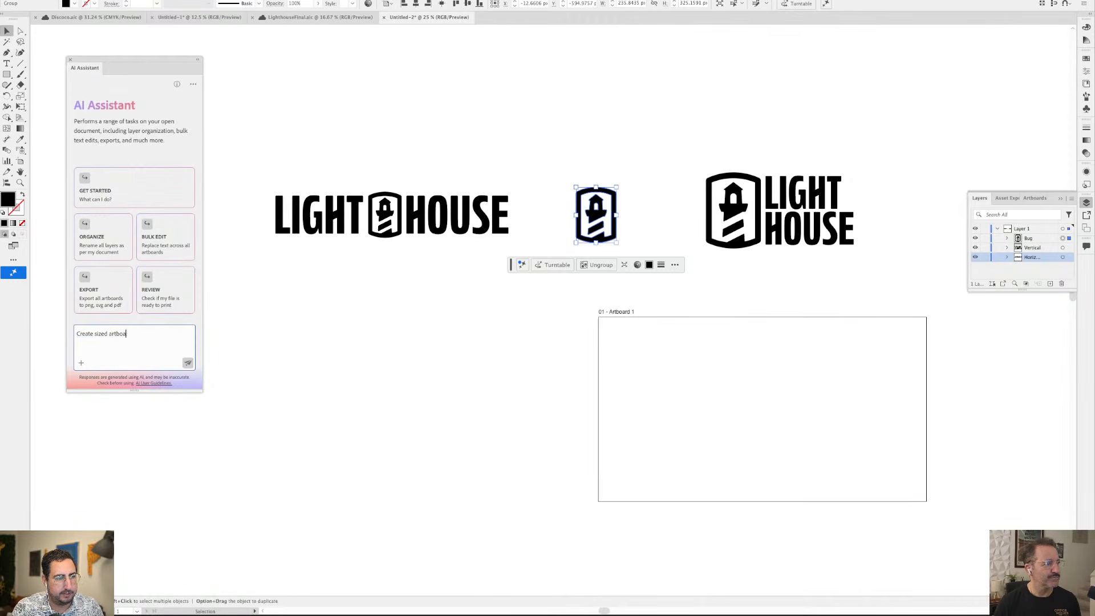
text(rd for each of these)
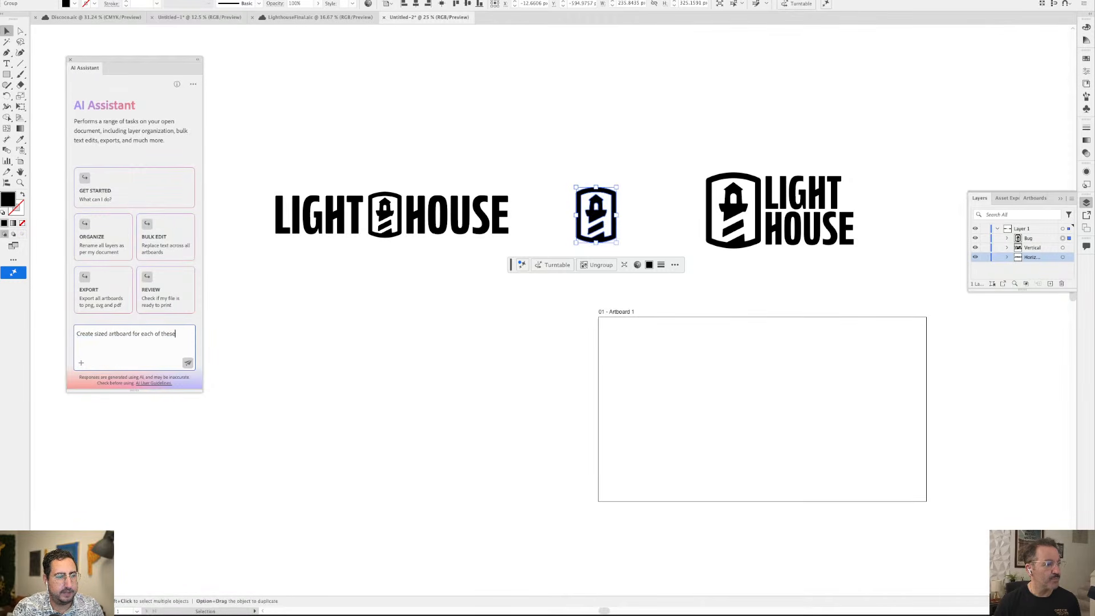
text( groups. )
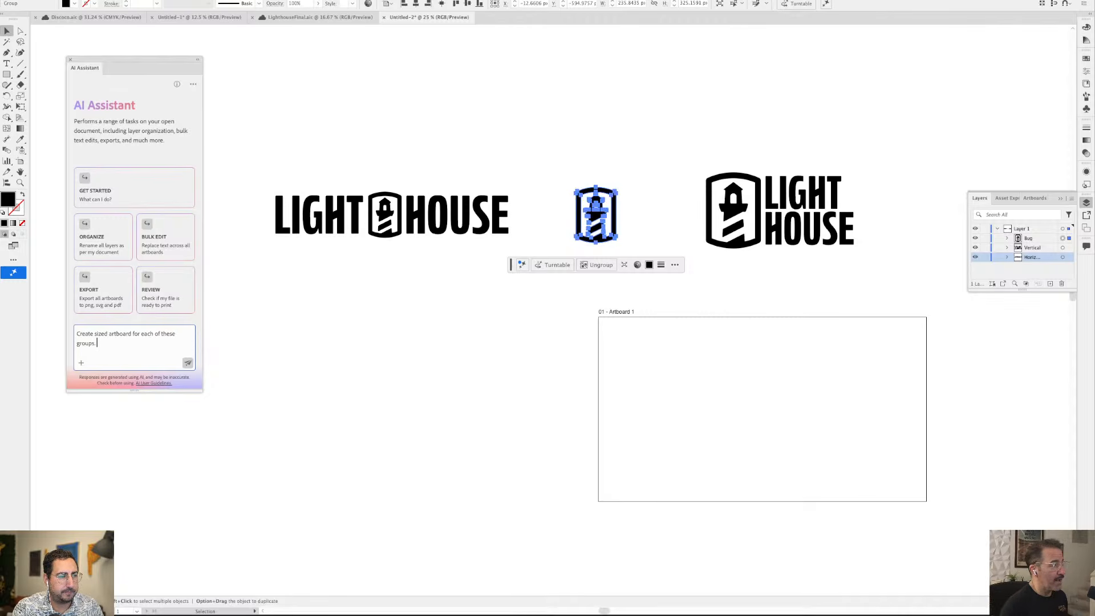
Add the naming instruction "Make sure the artboards named with the title of the group and the color." to the prompt
text(Make sure the ar)
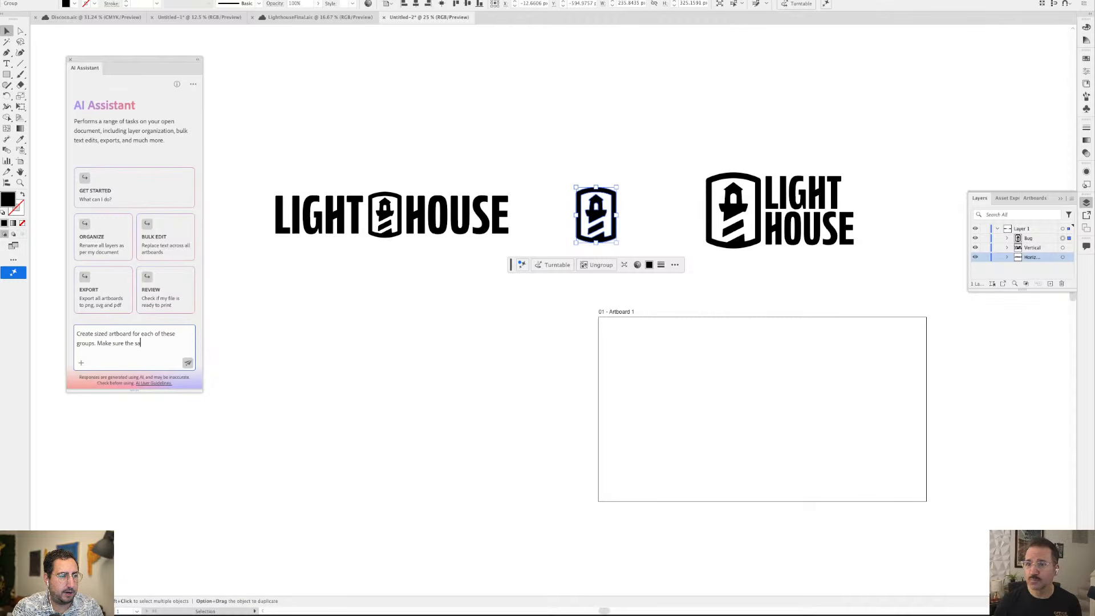
text(tboard)
text(s are named )
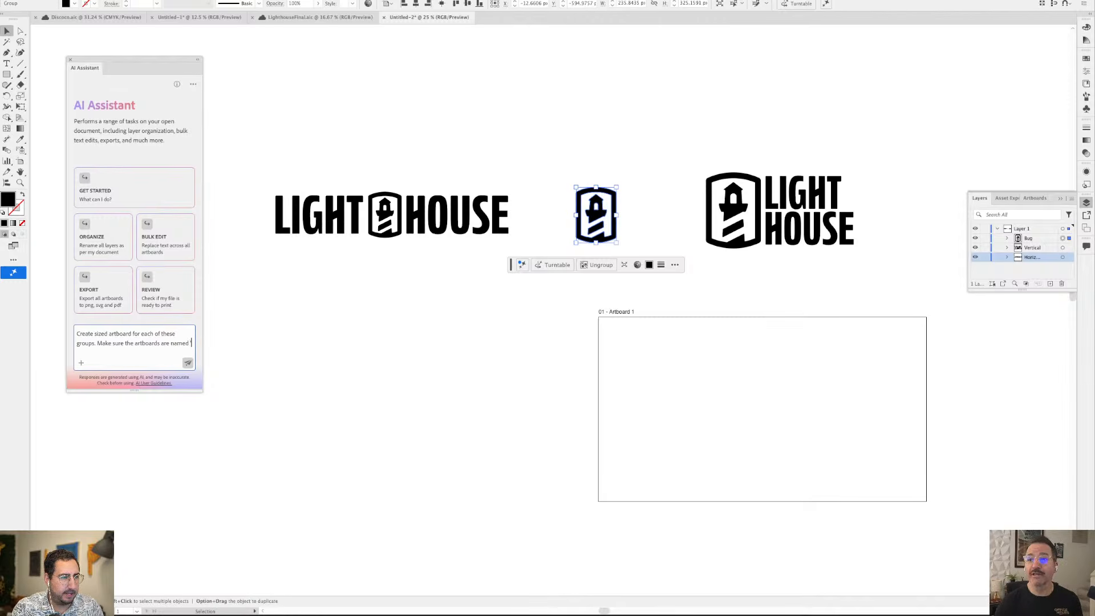
text('G)
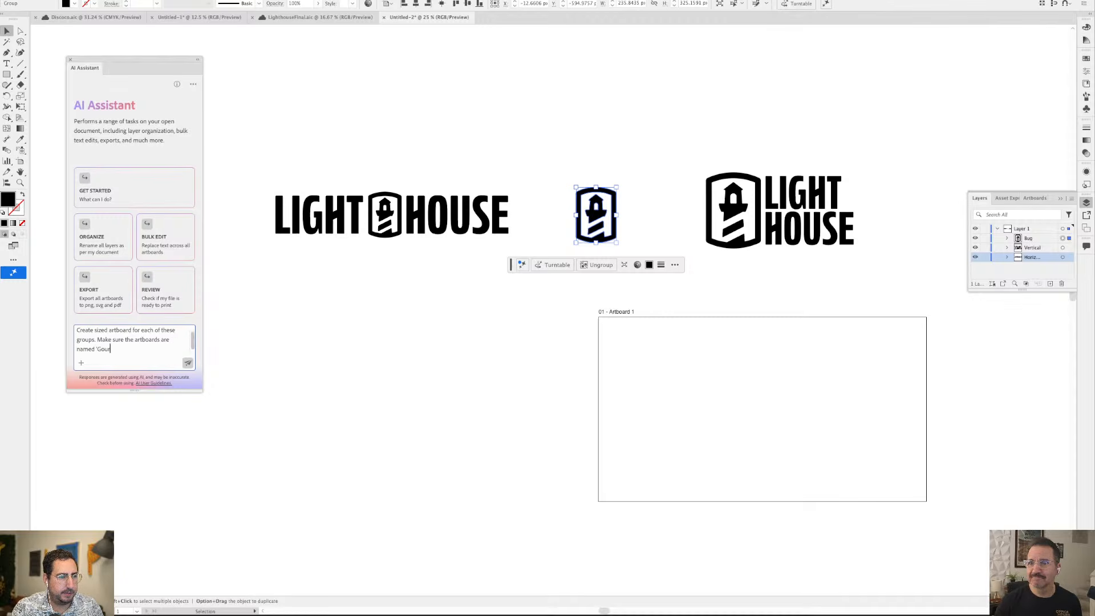
key(BackSpace)
text(wi)
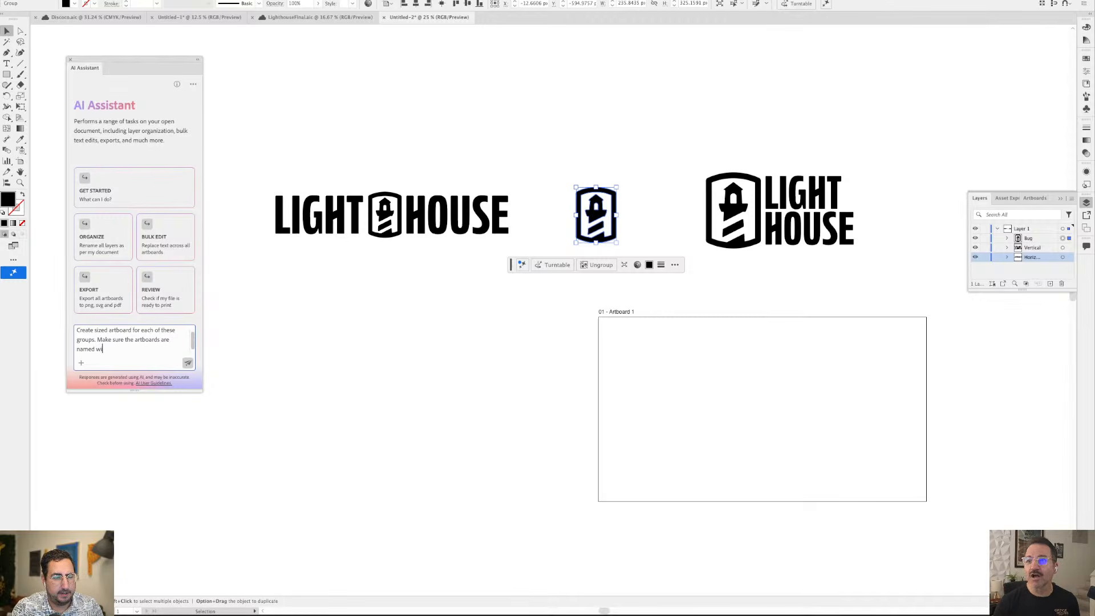
text(th sc)
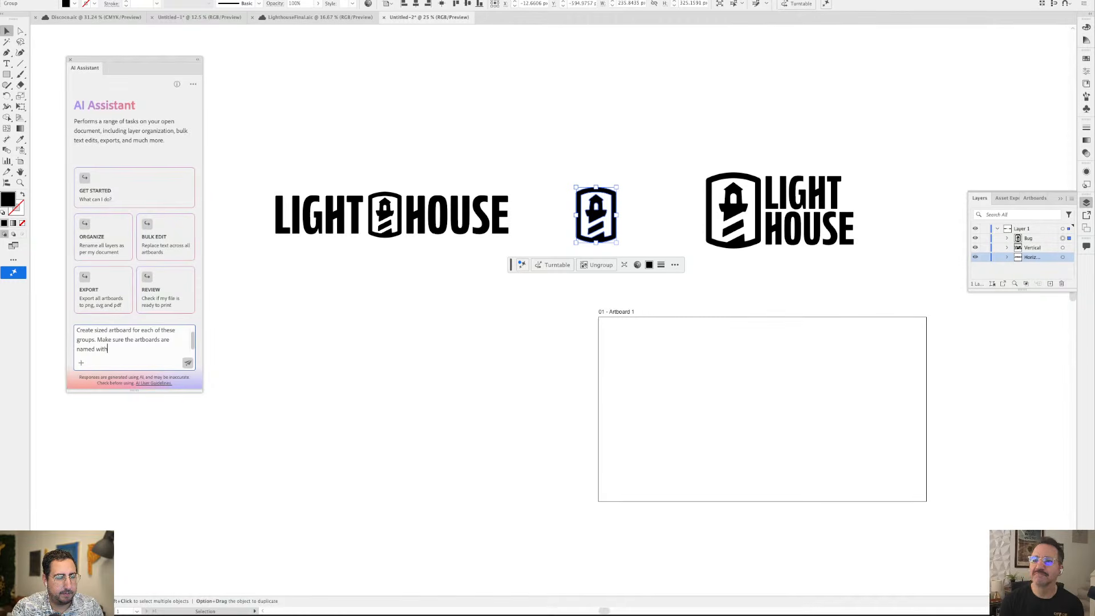
key(BackSpace)
key(BackSpace)
key(BackSpace)
key(BackSpace)
key(BackSpace)
key(BackSpace)
key(BackSpace)
key(BackSpace)
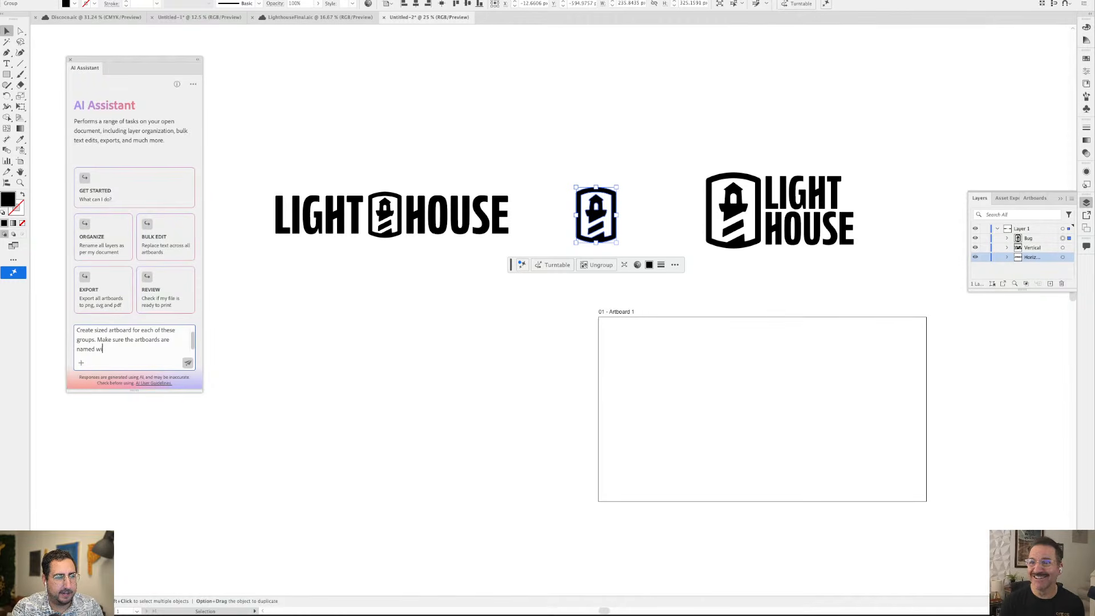
key(BackSpace)
key(BackSpace)
key(BackSpace)
key(BackSpace)
key(BackSpace)
key(BackSpace)
key(BackSpace)
key(BackSpace)
key(BackSpace)
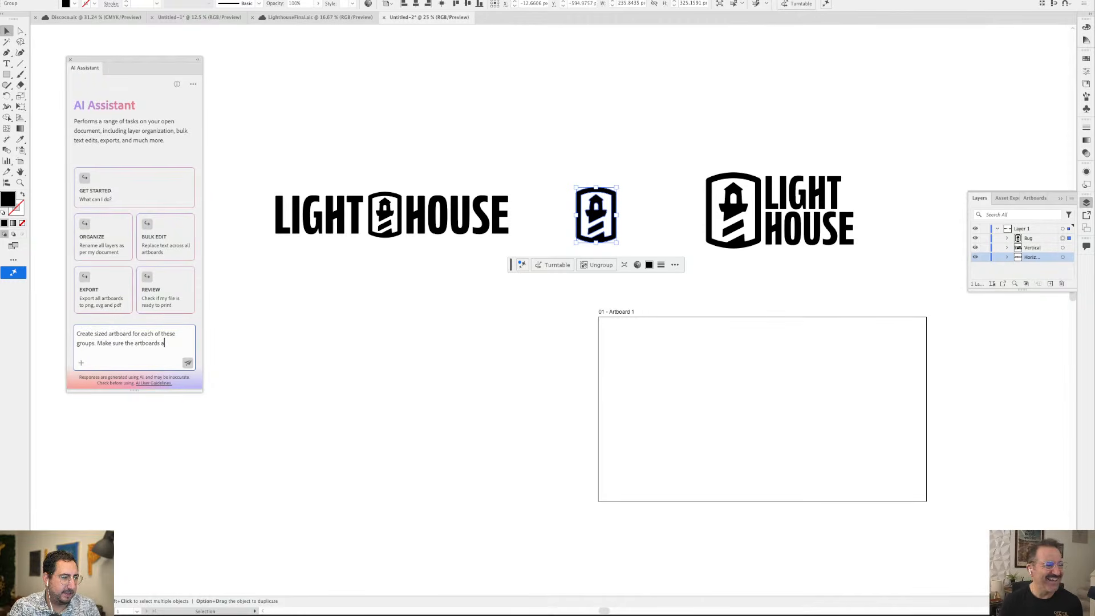
text(named with th)
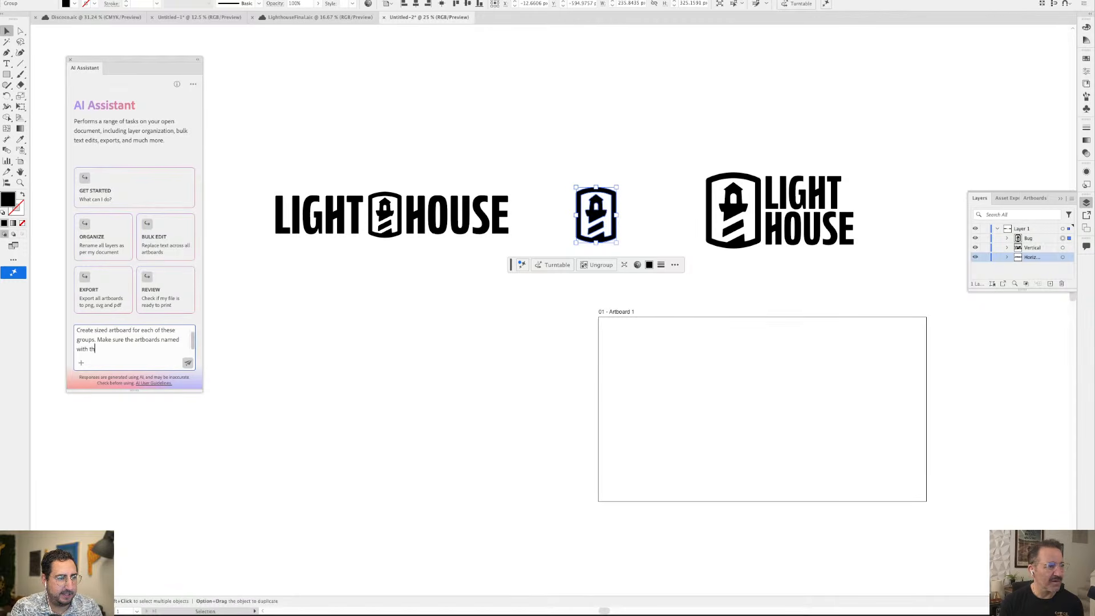
text(e title of the c)
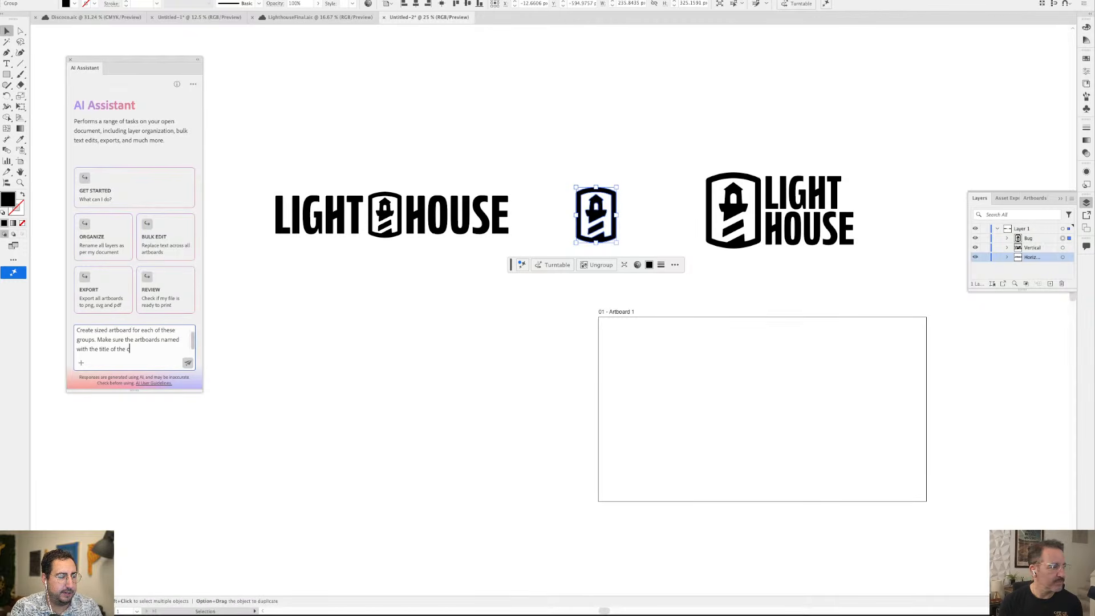
text(roup and t)
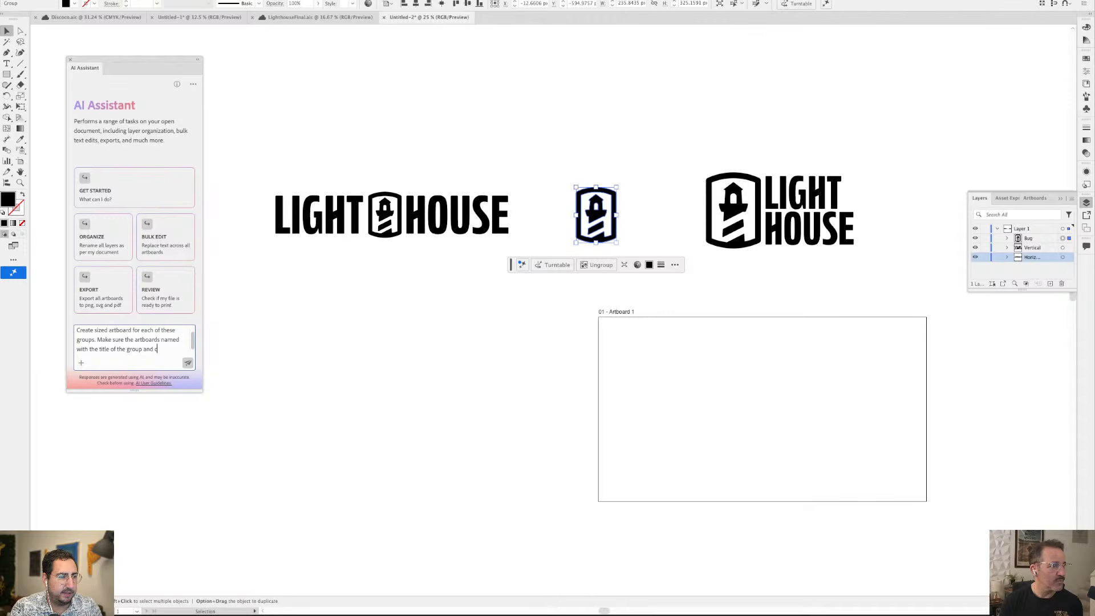
text(he color.)
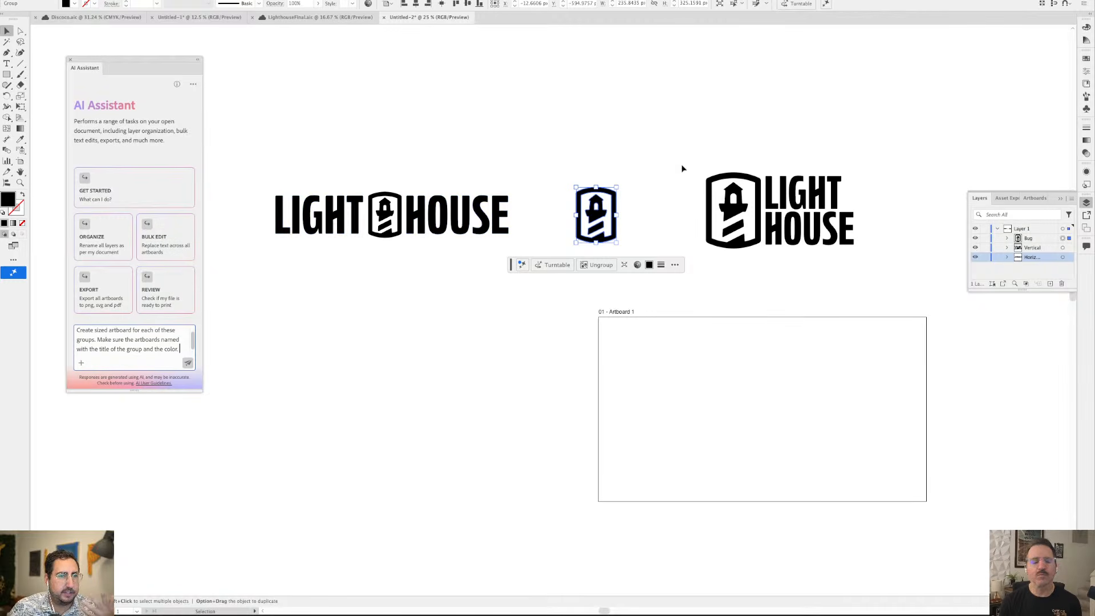
Check the document's swatches and add a prompt paragraph requesting a variation of each group with all of the colors of the 'lighthouse' swatch folder
click(1086, 59)
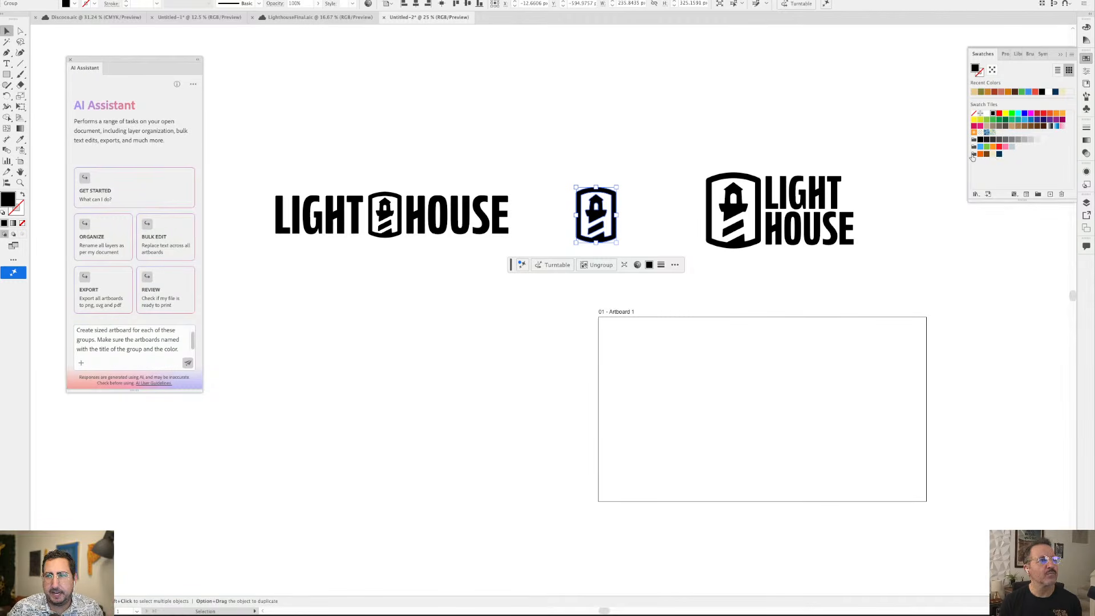
click(152, 356)
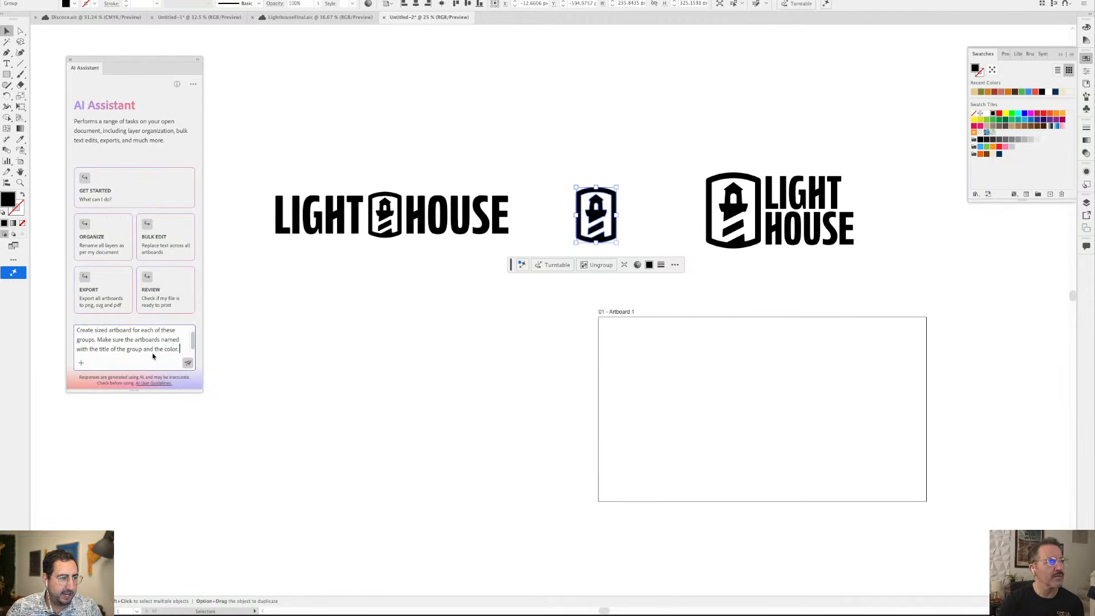
key(shift+Return)
key(shift+Return)
text(Mka e)
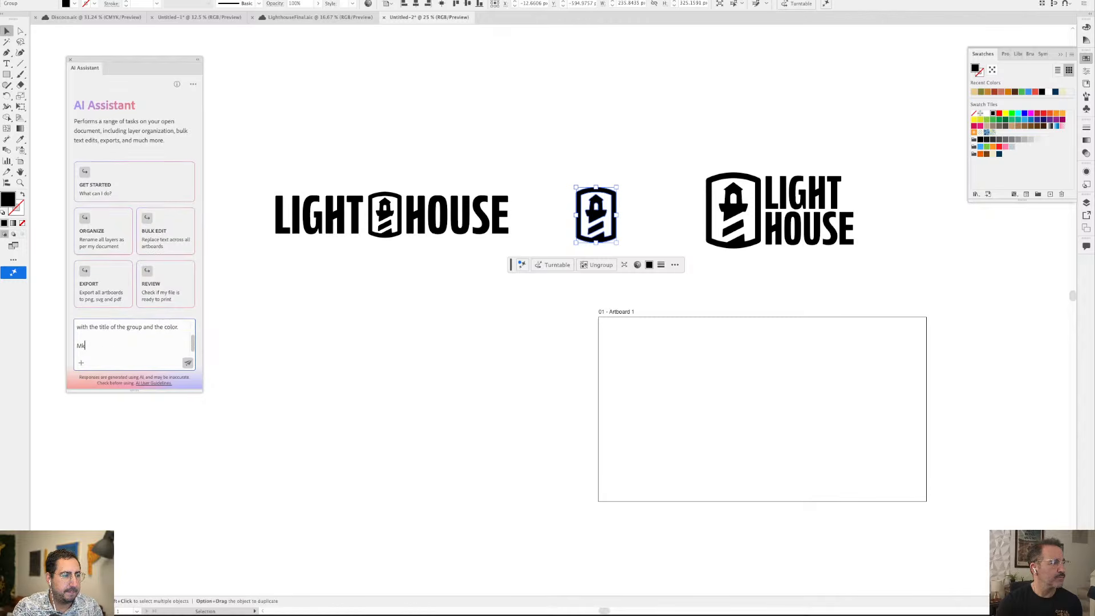
key(BackSpace)
key(BackSpace)
key(BackSpace)
key(BackSpace)
text(a)
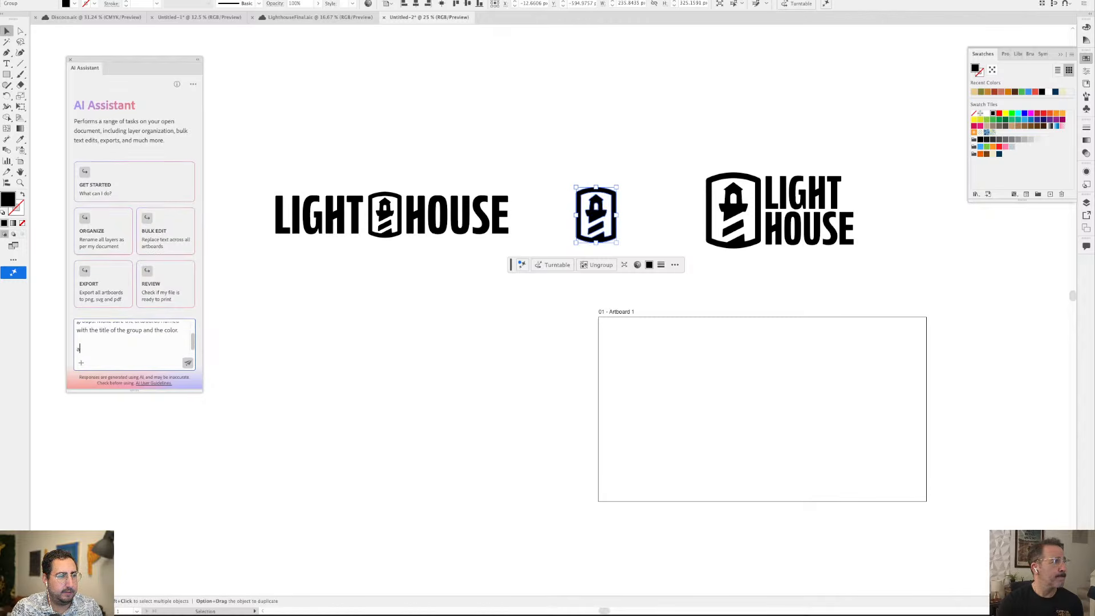
text(ke a variation of)
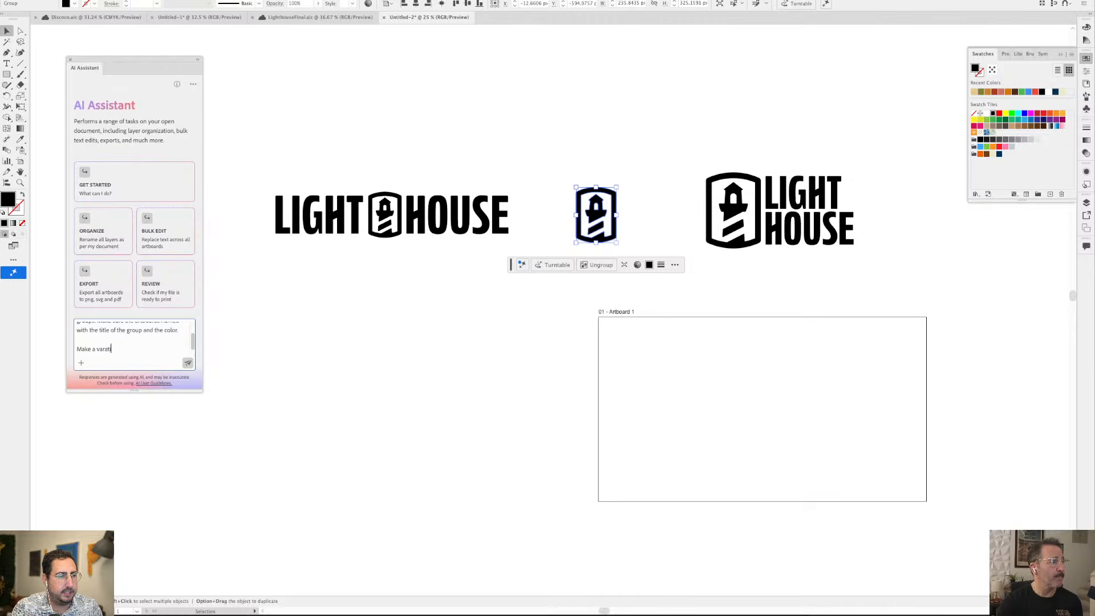
text( each gro)
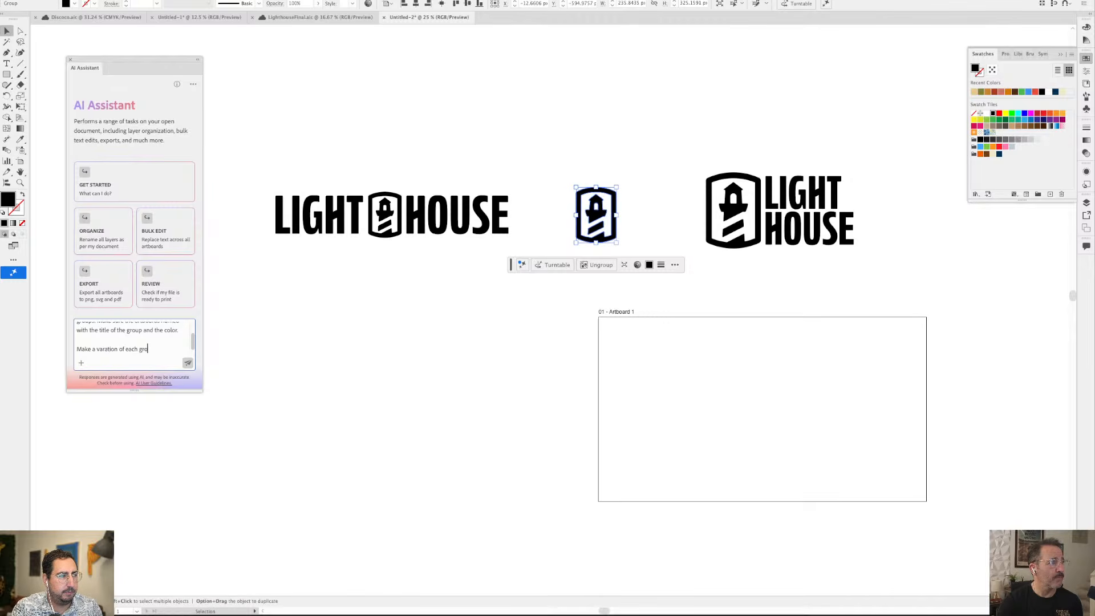
text(up wit)
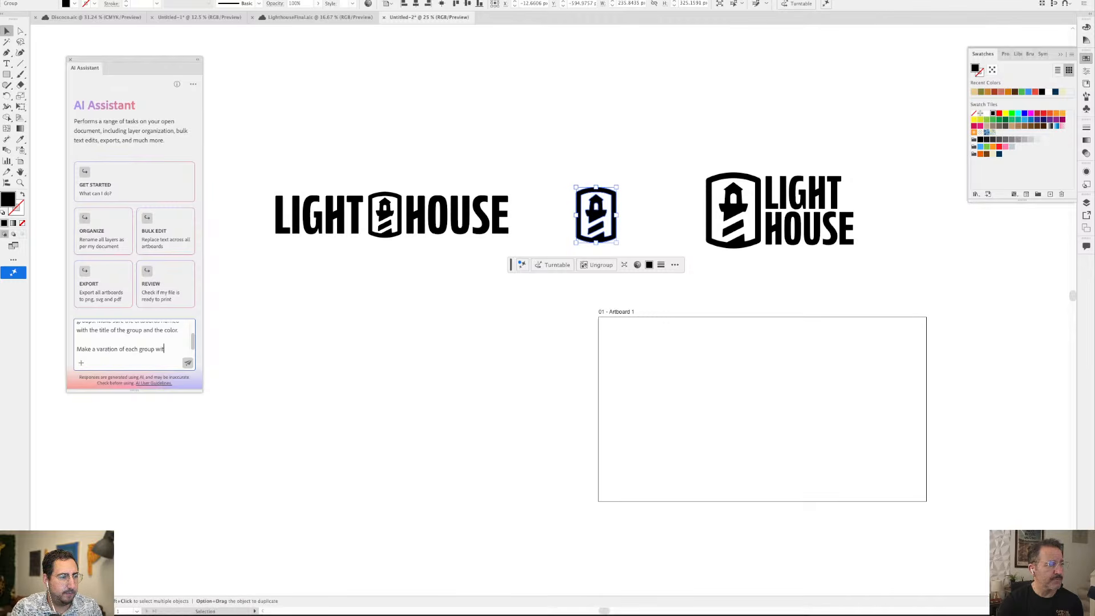
text(h a)
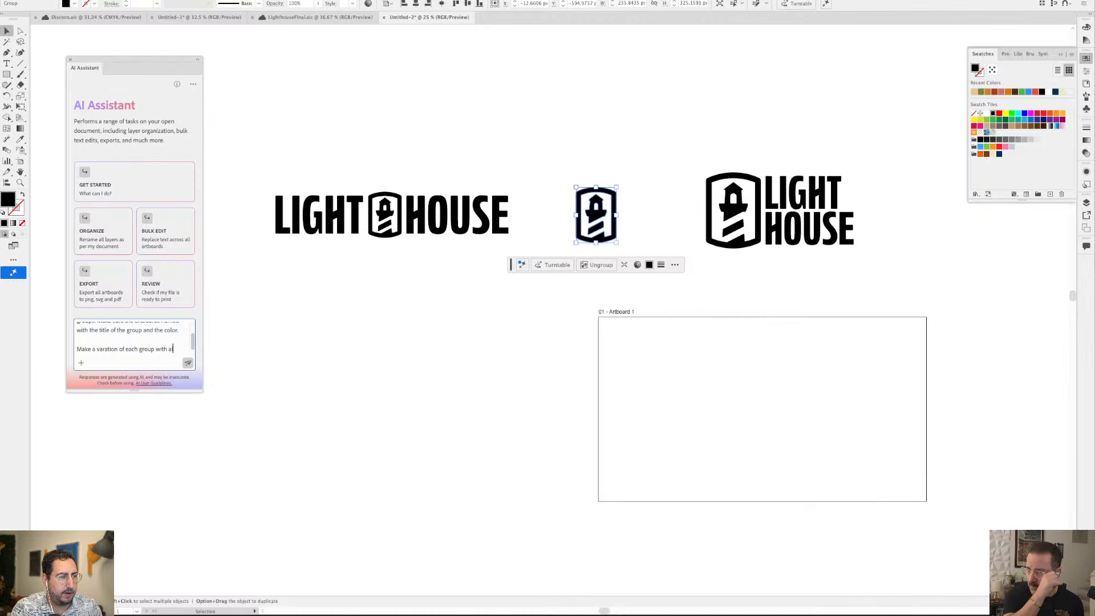
text(ll of the colors of)
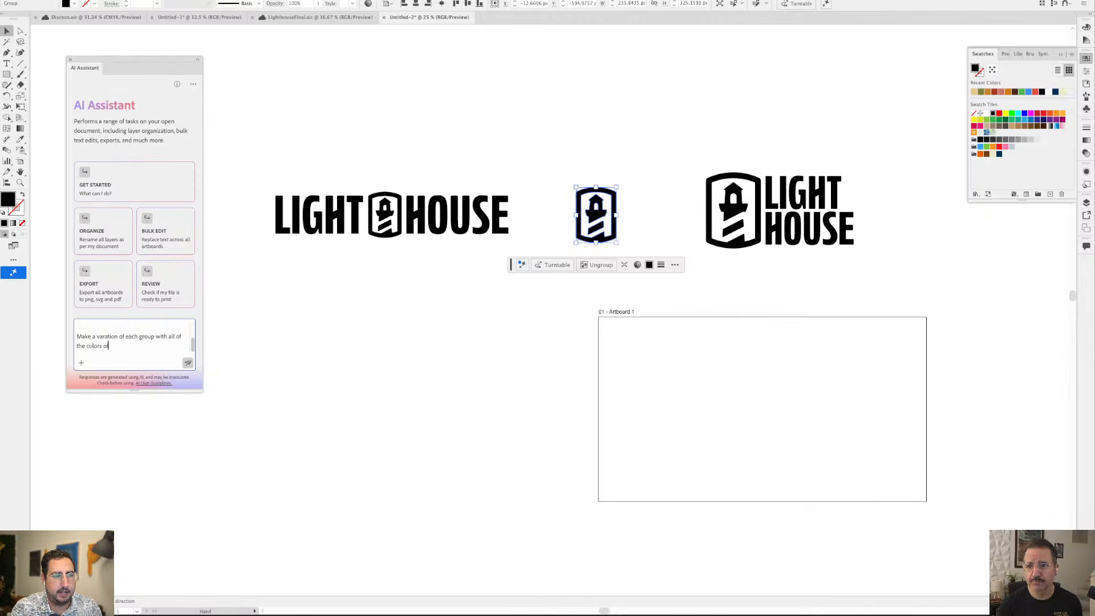
text( the 'lighthouse')
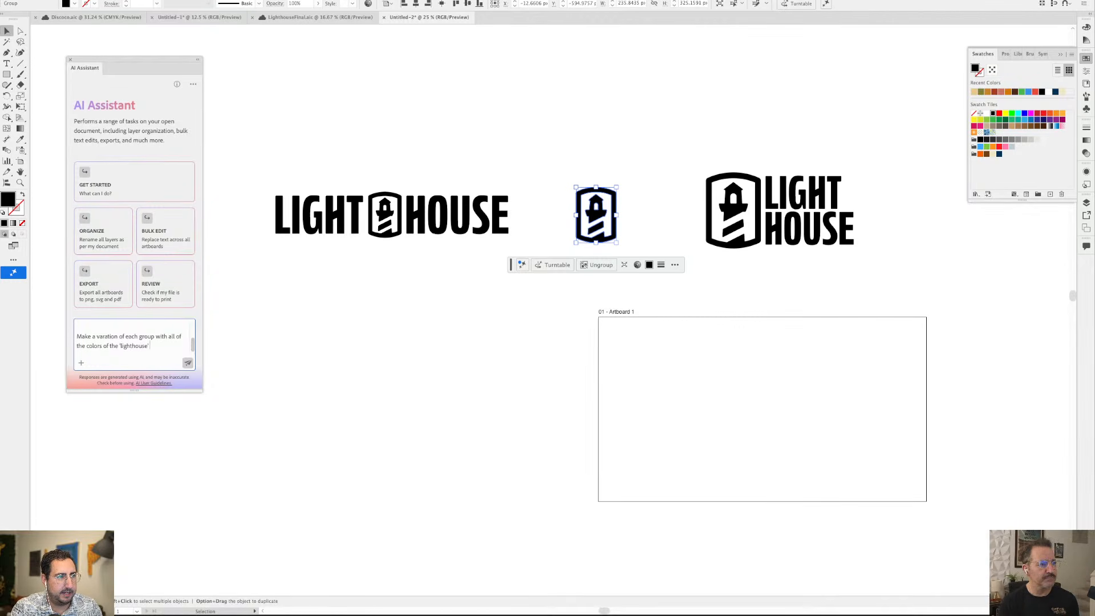
text( swatch fold)
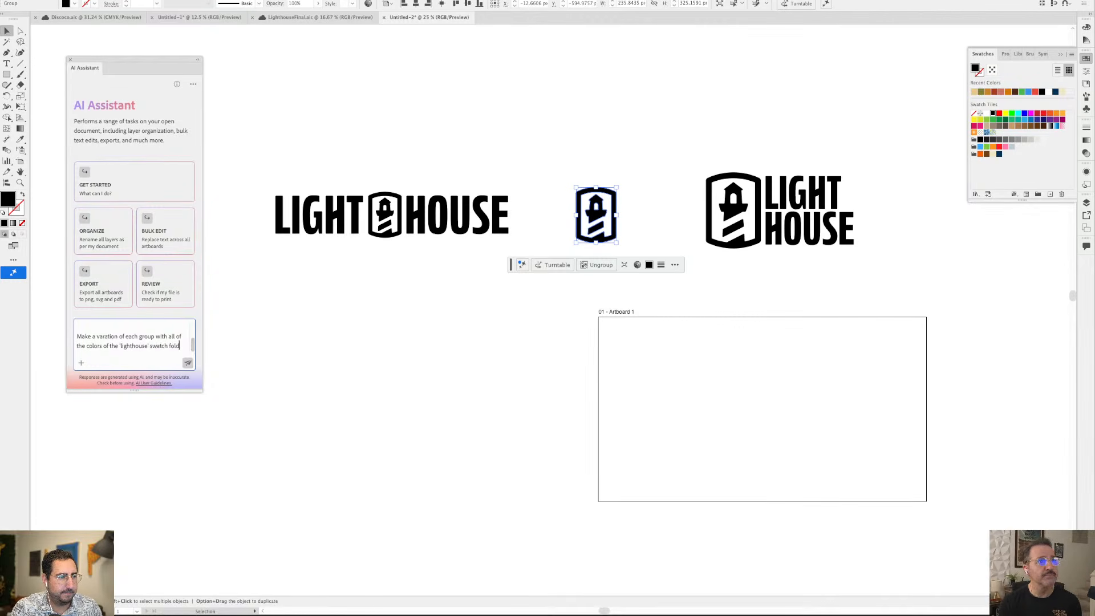
text(er)
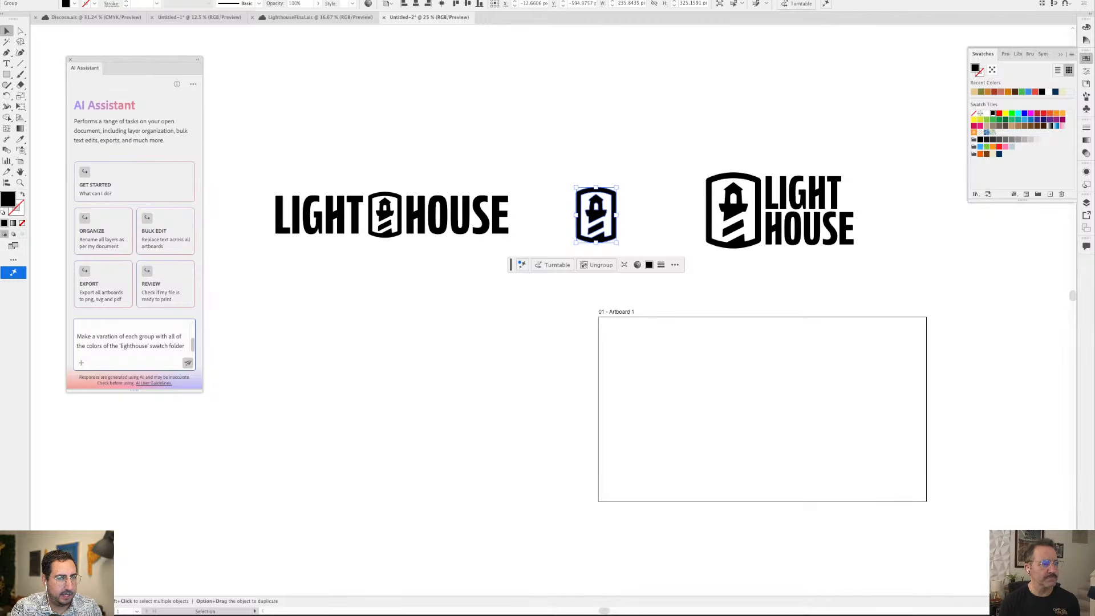
text(.)
Add a paragraph to the AI Assistant prompt reading "Size every element so that the vertical space is the same."
key(shift+Return)
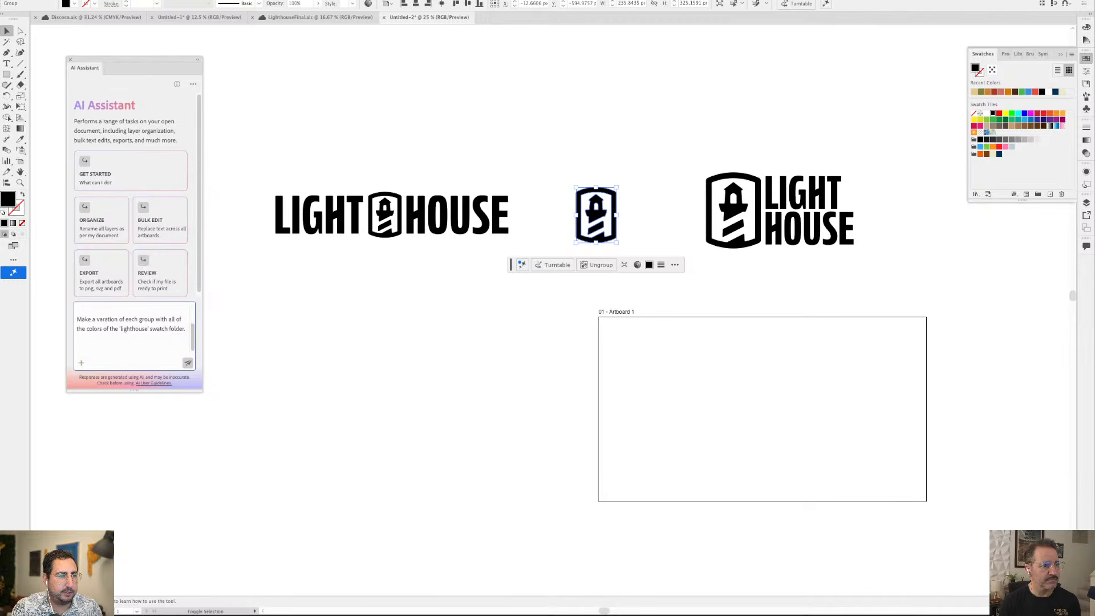
text(Size ever)
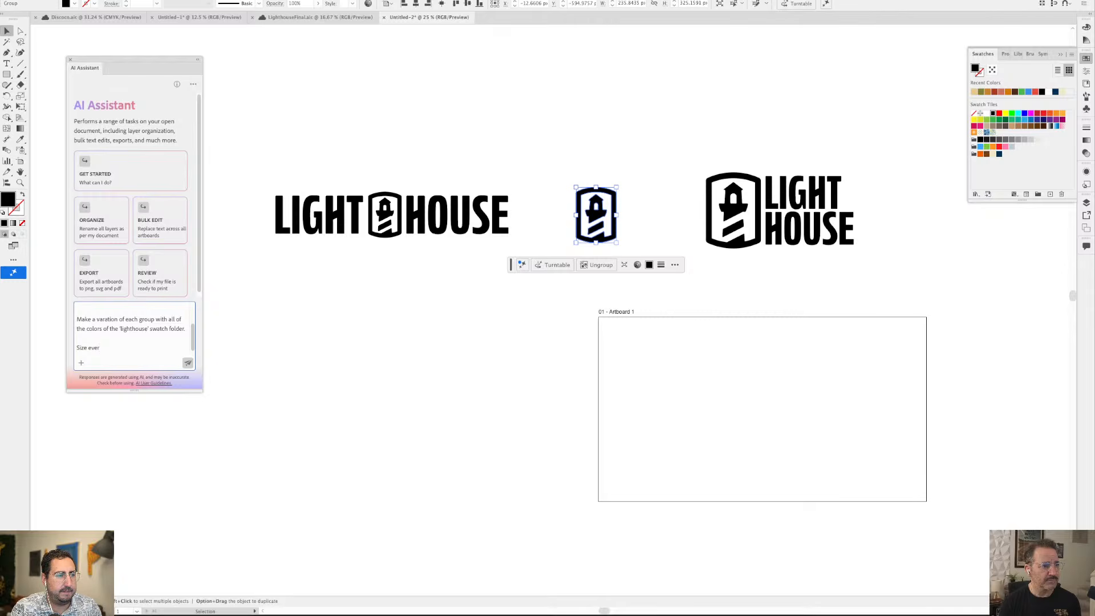
text(y element so )
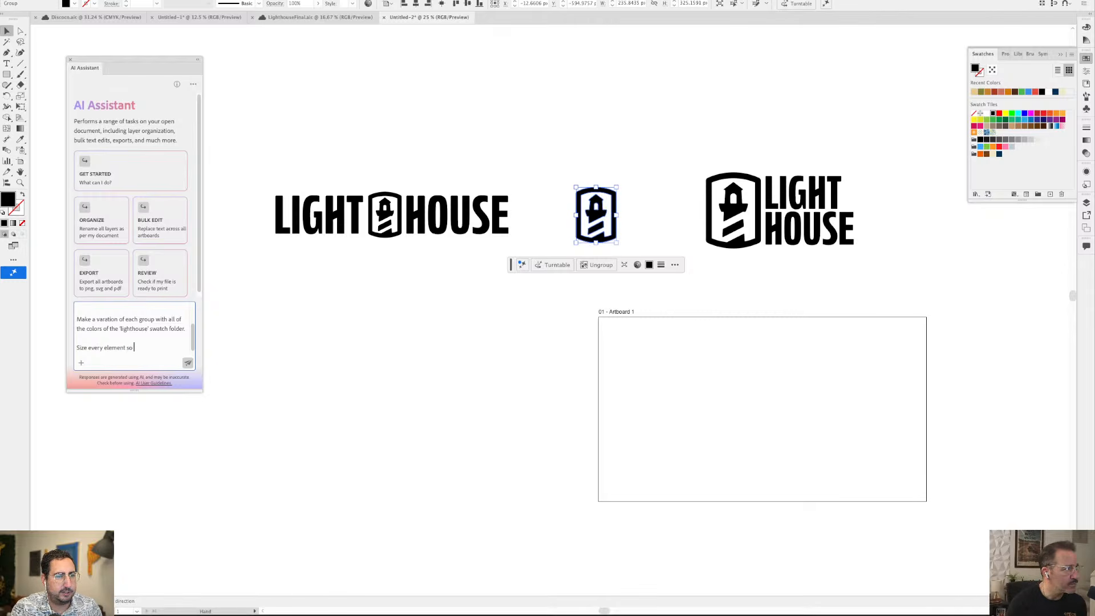
text(that the vert)
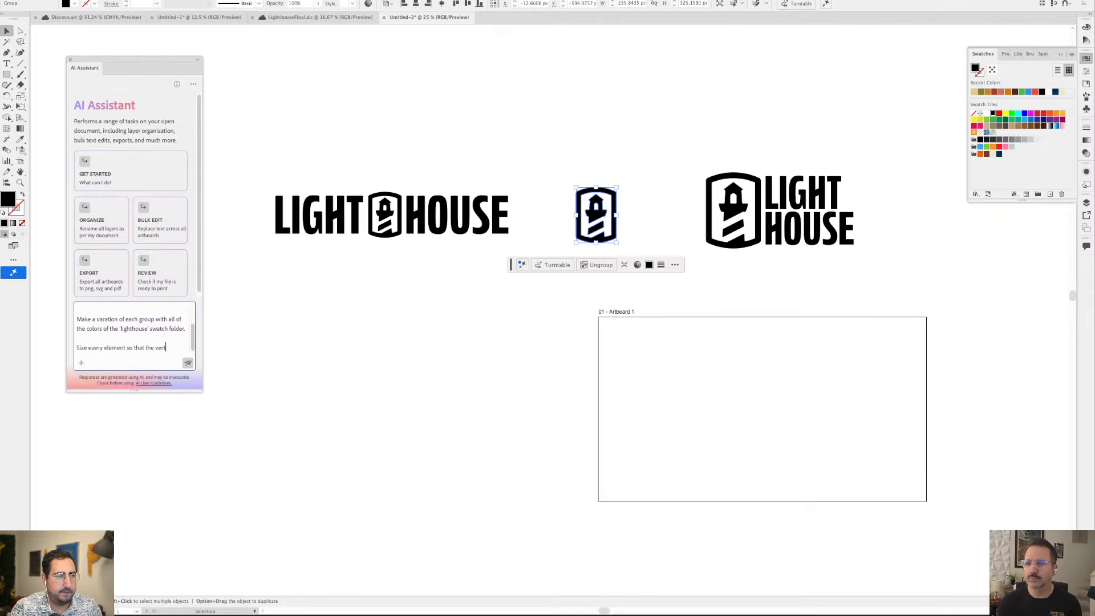
text(ical space )
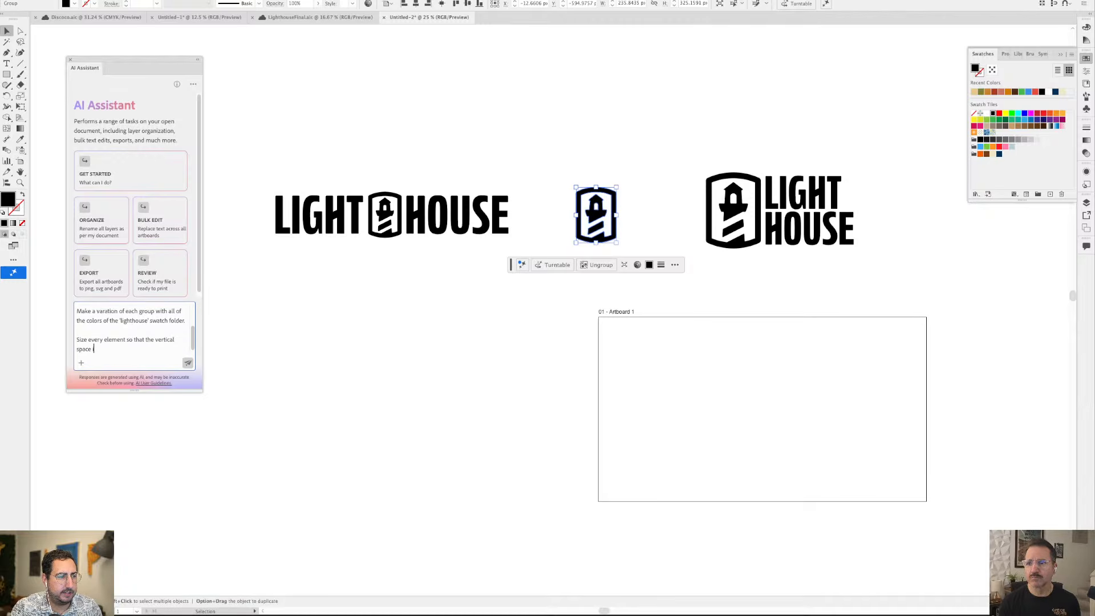
text(is the same)
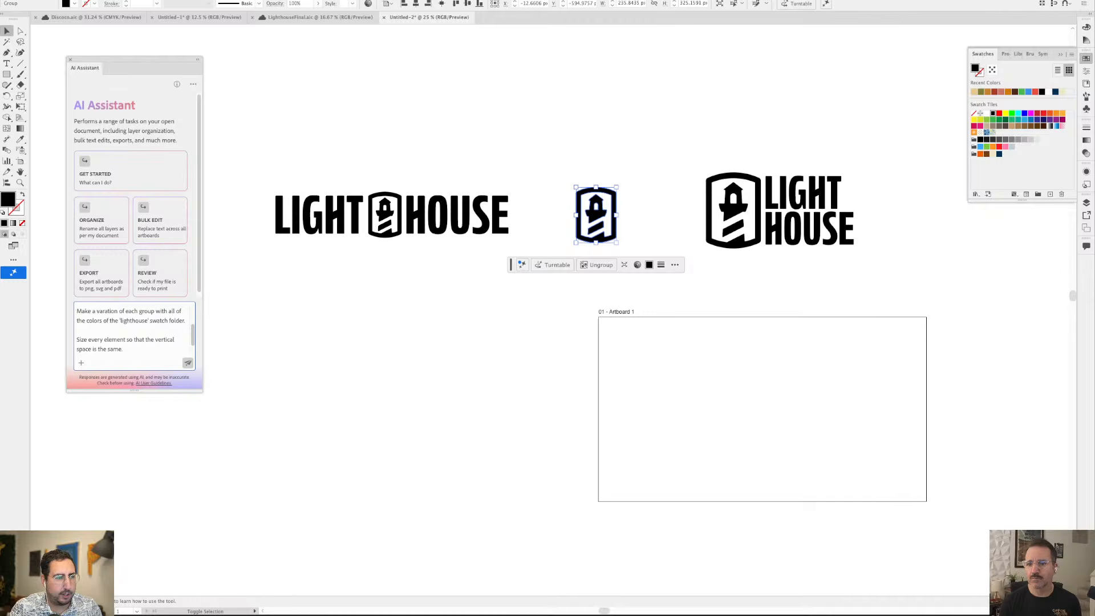
text(.)
Add the closing line "Also, include black and white versions" to the prompt and submit it to the AI Assistant
key(shift+Return)
key(shift+Return)
text(Also, )
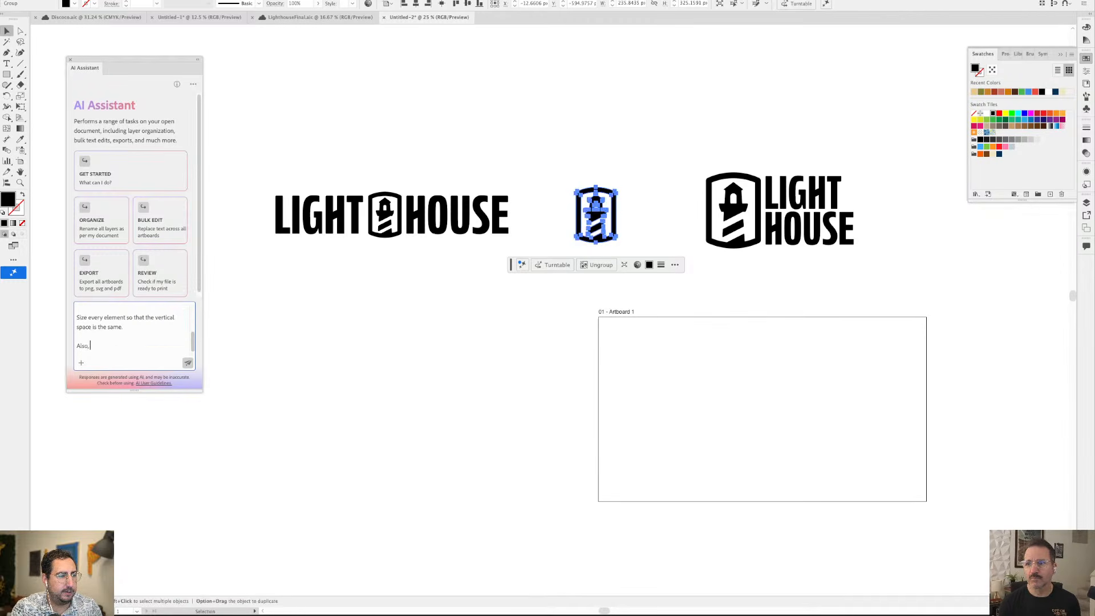
text(include black and )
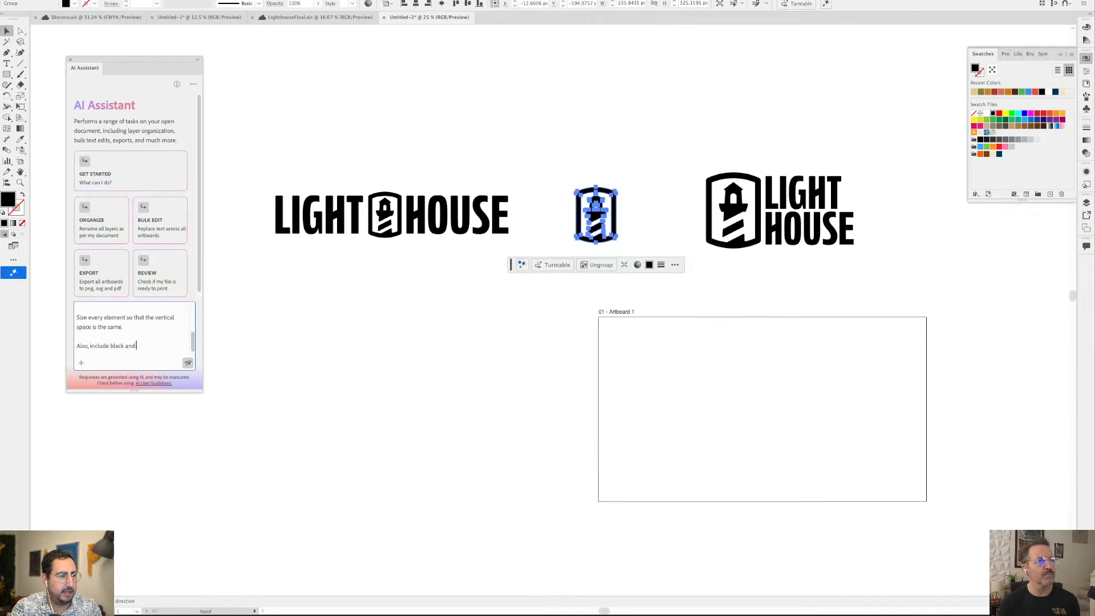
text(white versions)
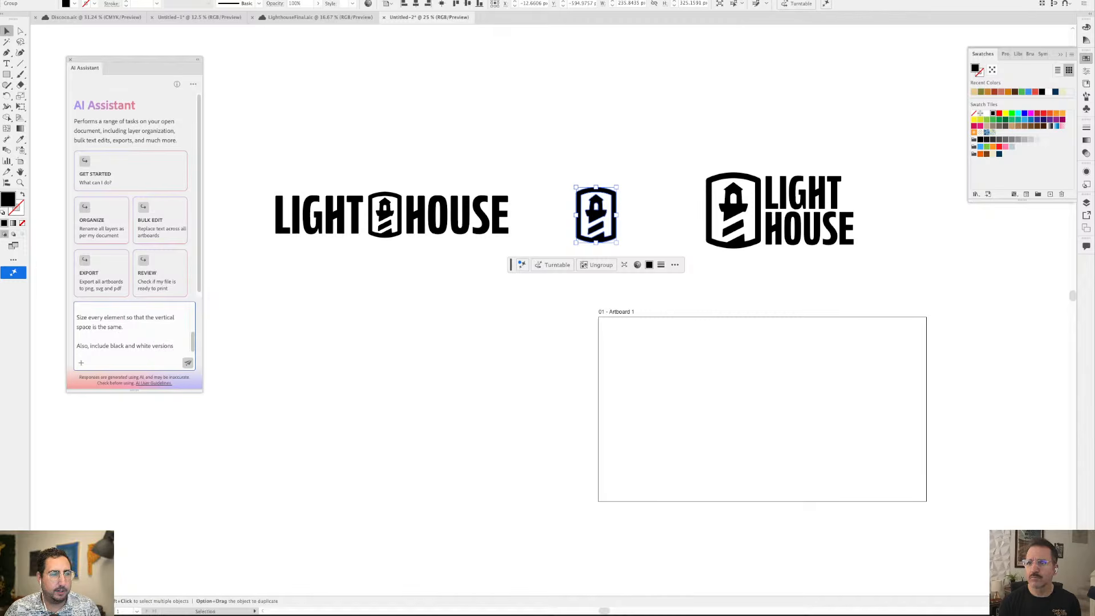
click(187, 363)
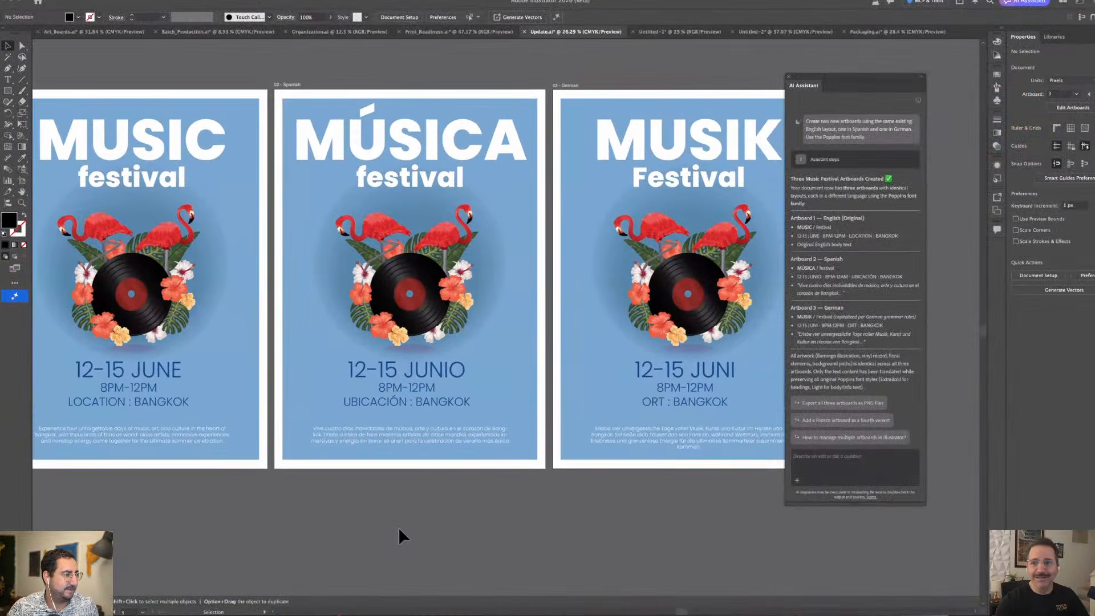
Examine the English, Spanish and German music festival posters in Update.ai, including the body text on the German artboard
scroll(399, 529, right, 3)
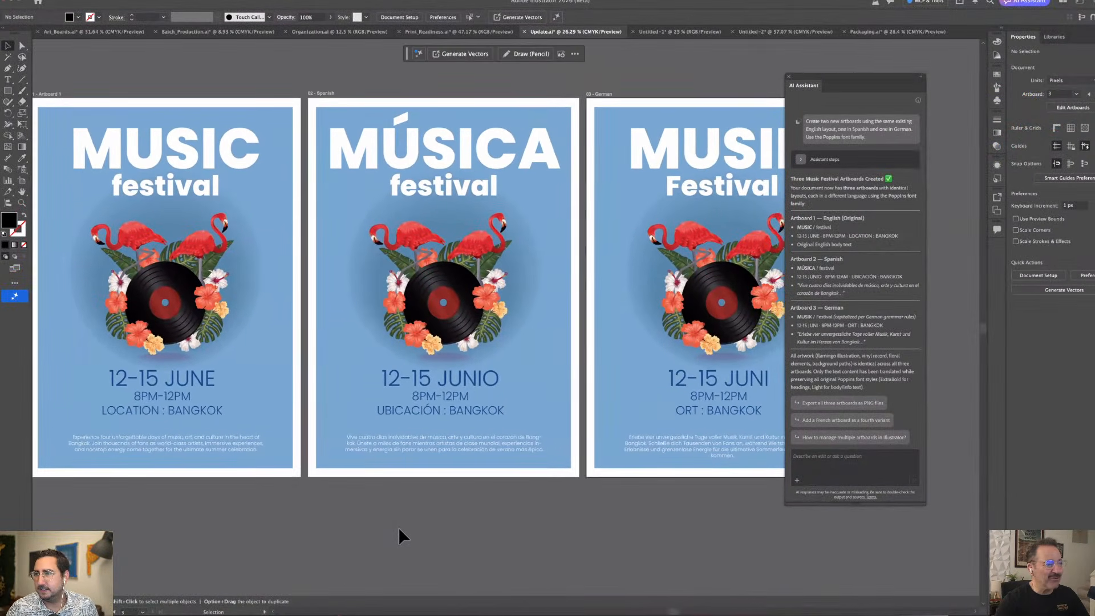
scroll(399, 527, left, 2)
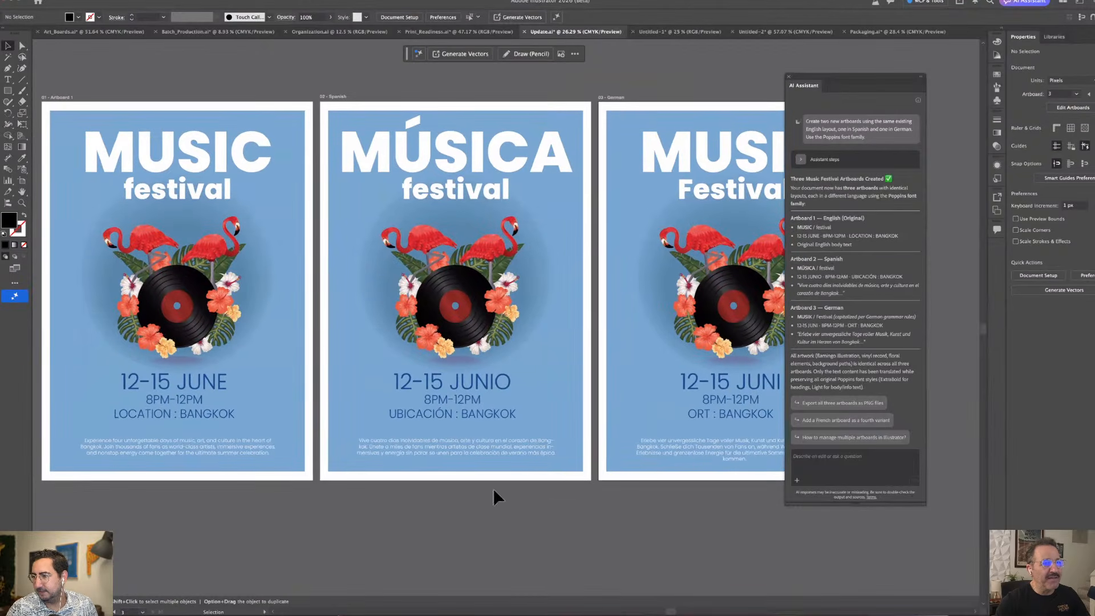
scroll(508, 376, right, 5)
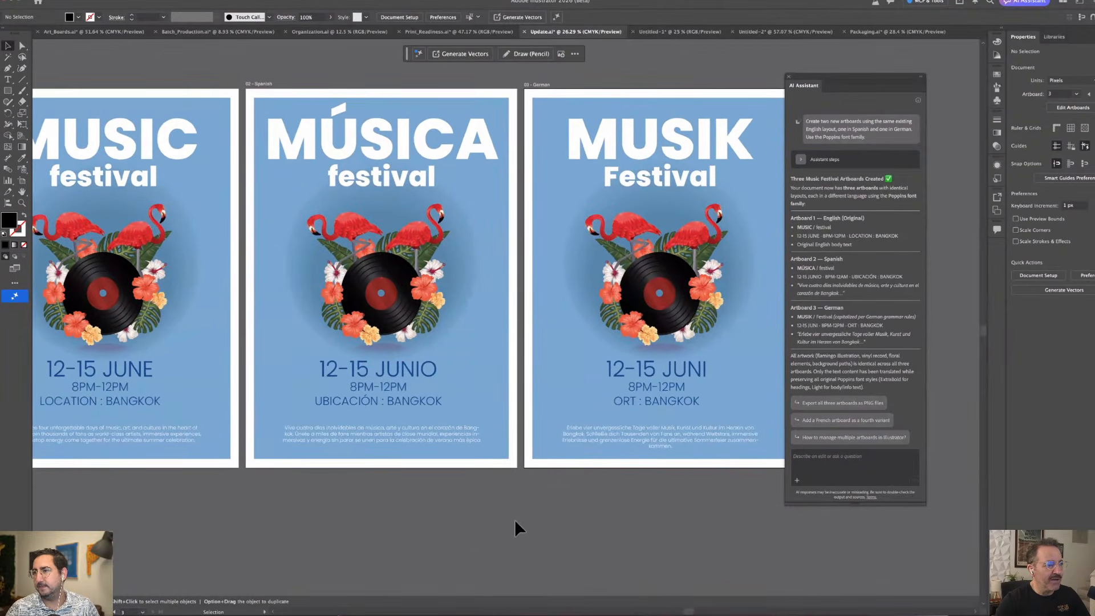
scroll(641, 494, up, 6)
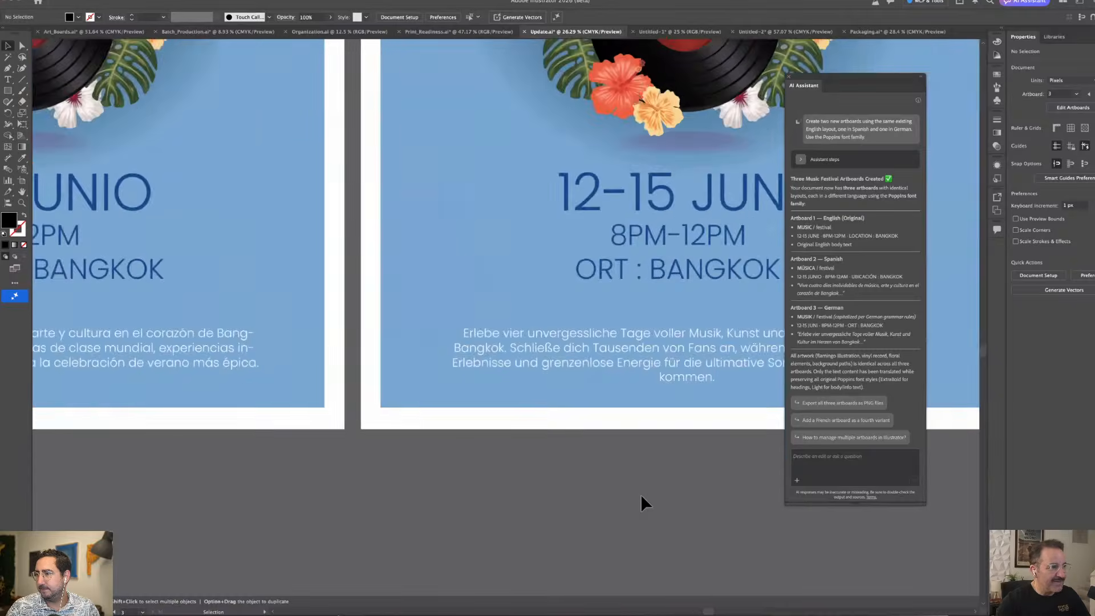
scroll(641, 494, right, 10)
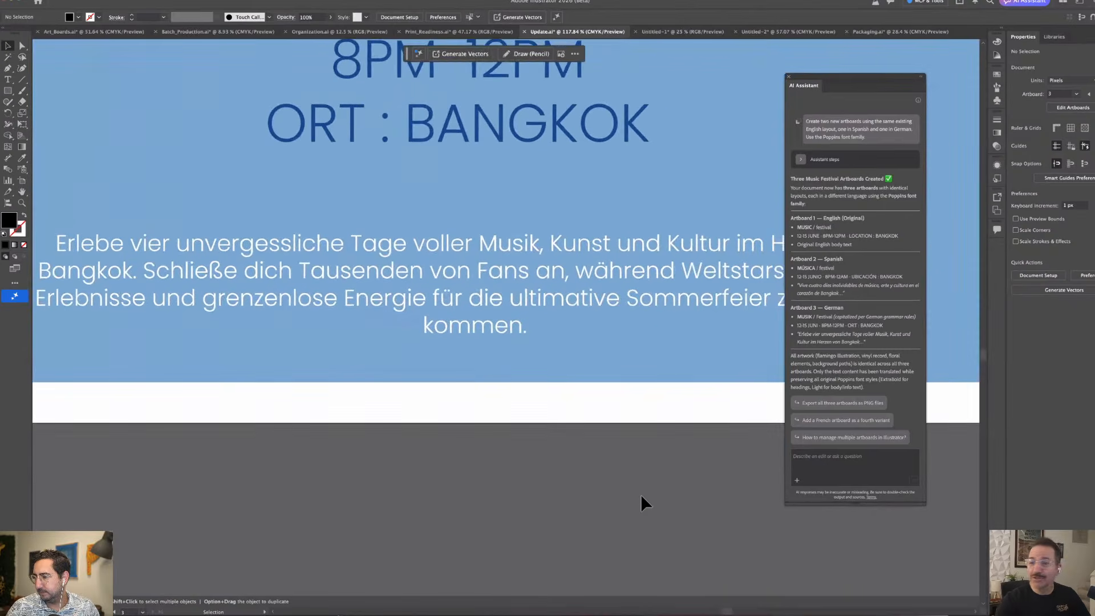
scroll(641, 494, down, 5)
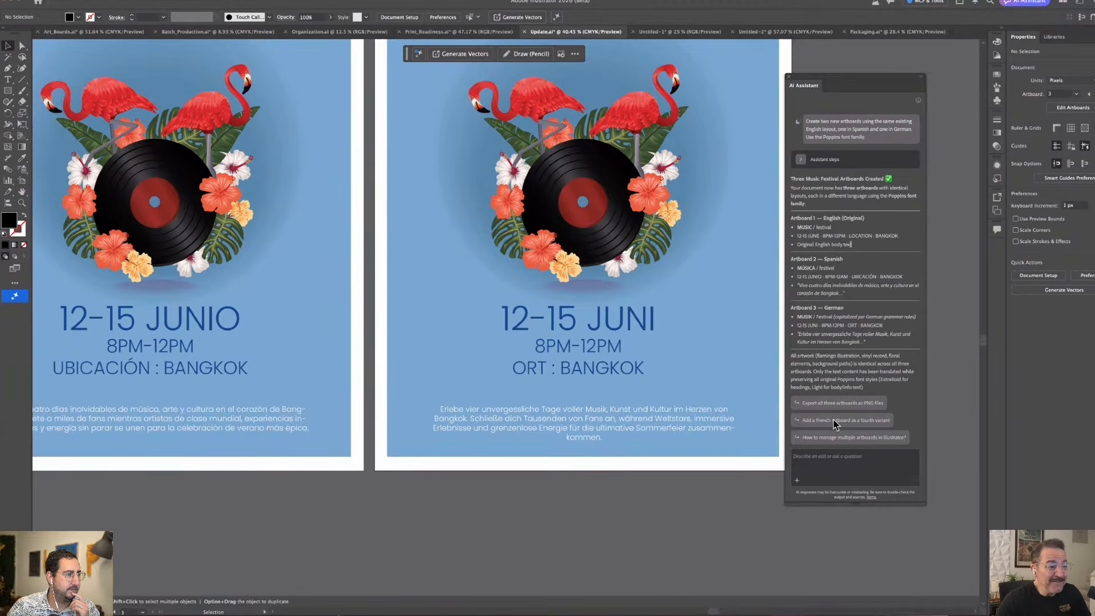
alt+scroll(415, 310, down, 4)
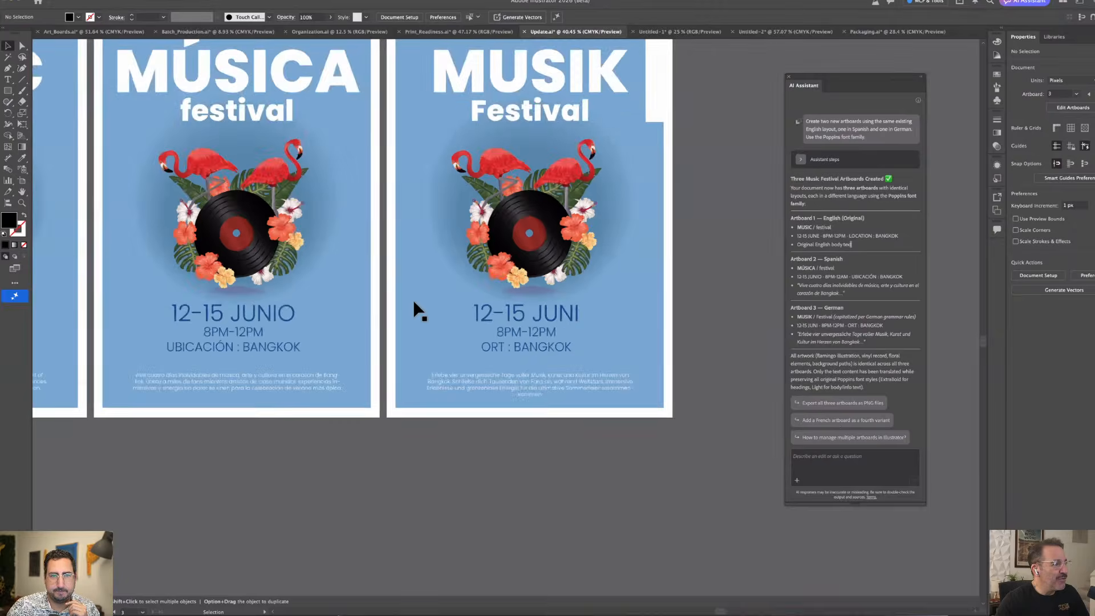
alt+scroll(414, 303, down, 1)
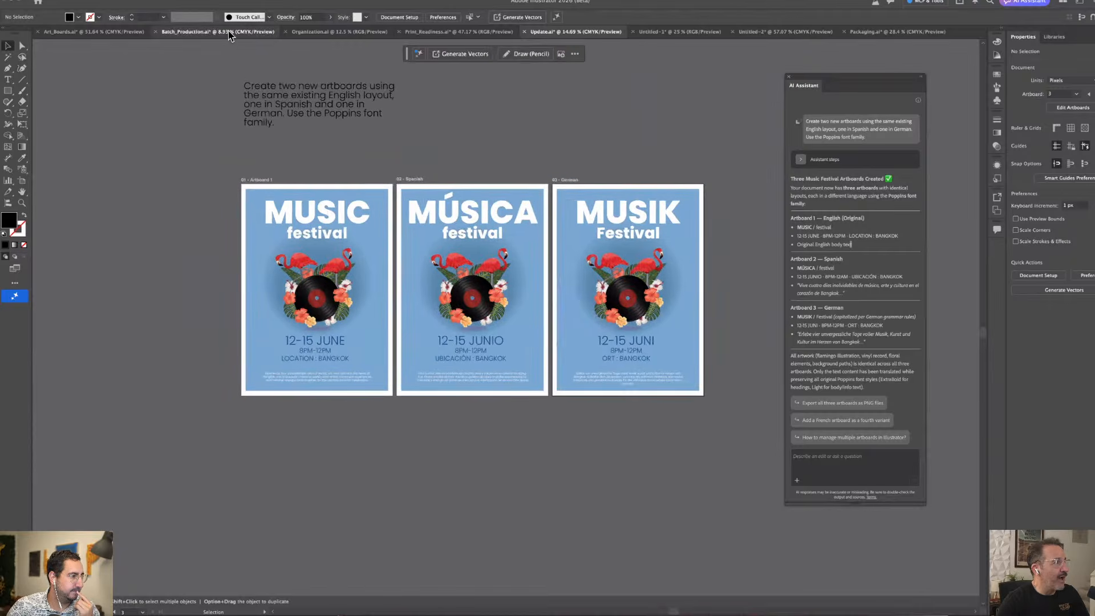
Look at the campaign title artboards in Batch_Production.ai and return to the Update.ai document
click(229, 31)
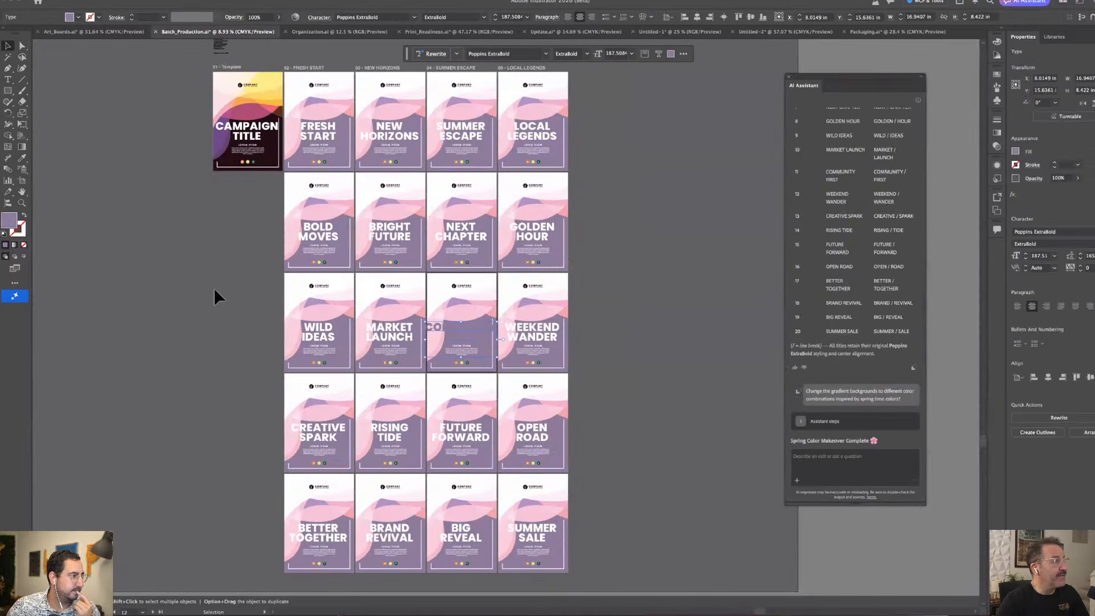
click(586, 31)
click(647, 32)
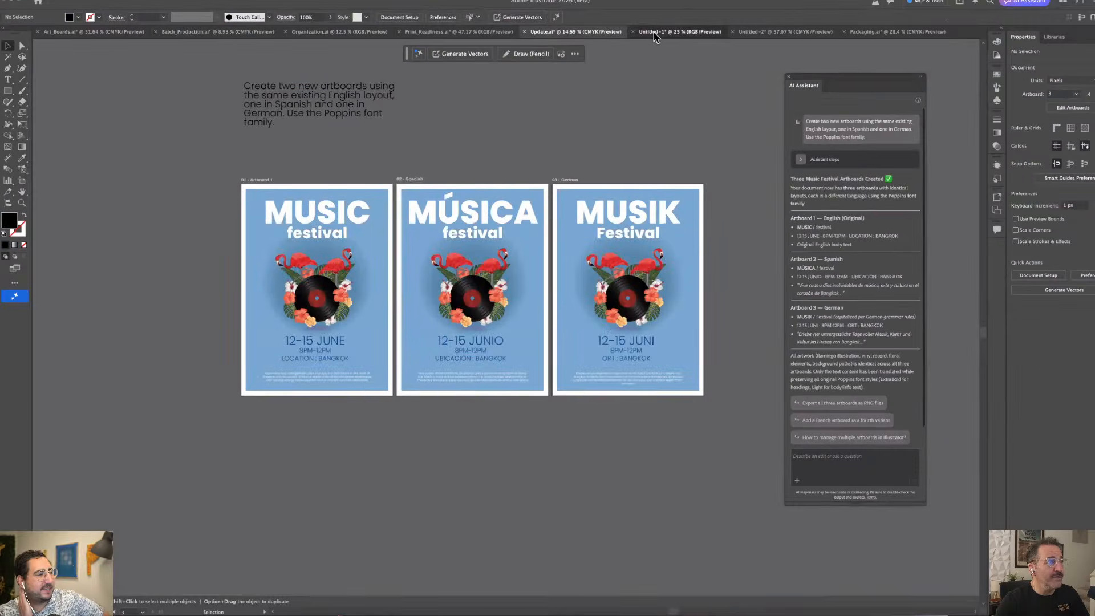
click(580, 32)
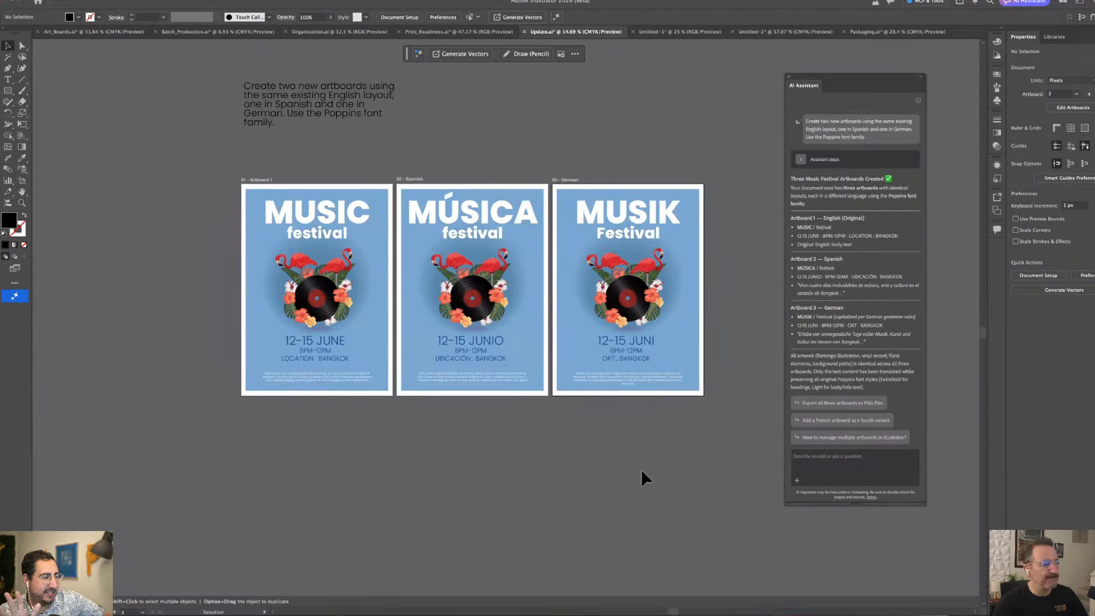
Begin an AI Assistant prompt for the festival posters with the words "replace the flamingos"
scroll(643, 481, up, 5)
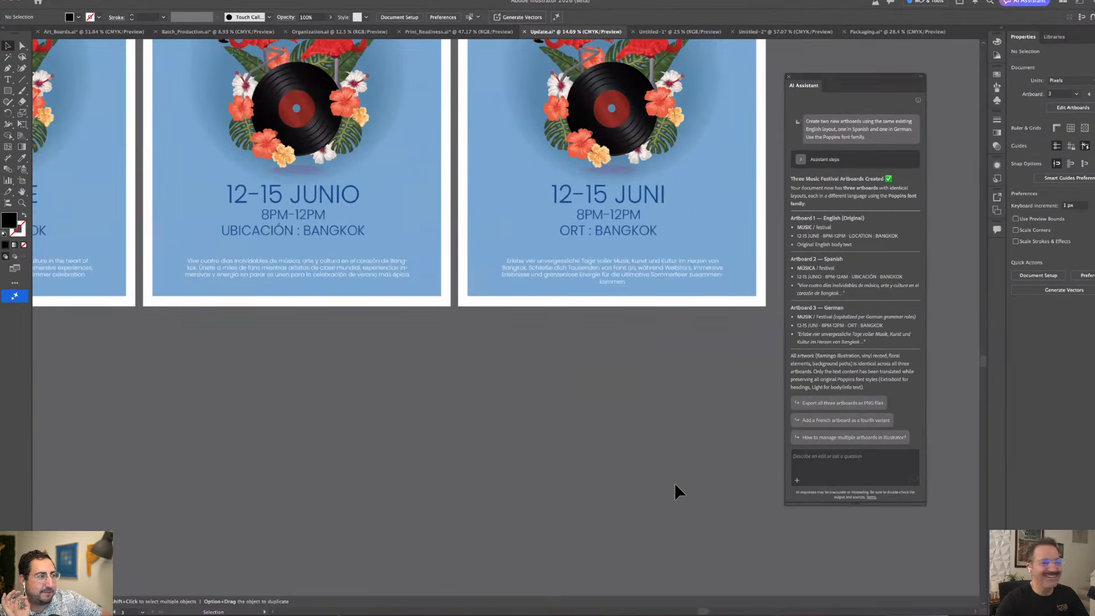
scroll(674, 483, up, 5)
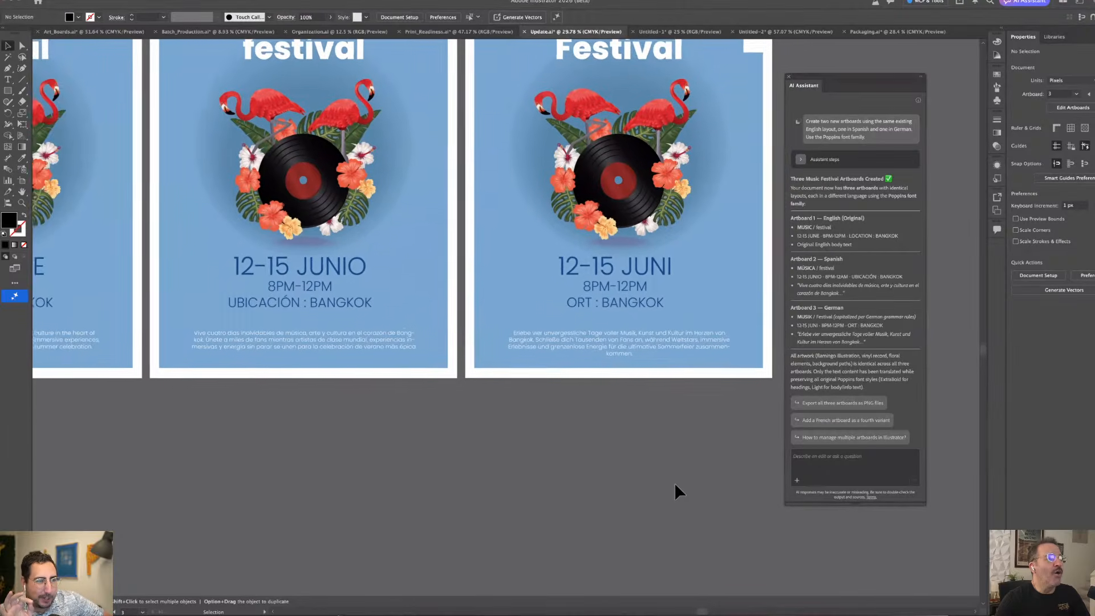
scroll(675, 483, up, 3)
scroll(674, 483, right, 2)
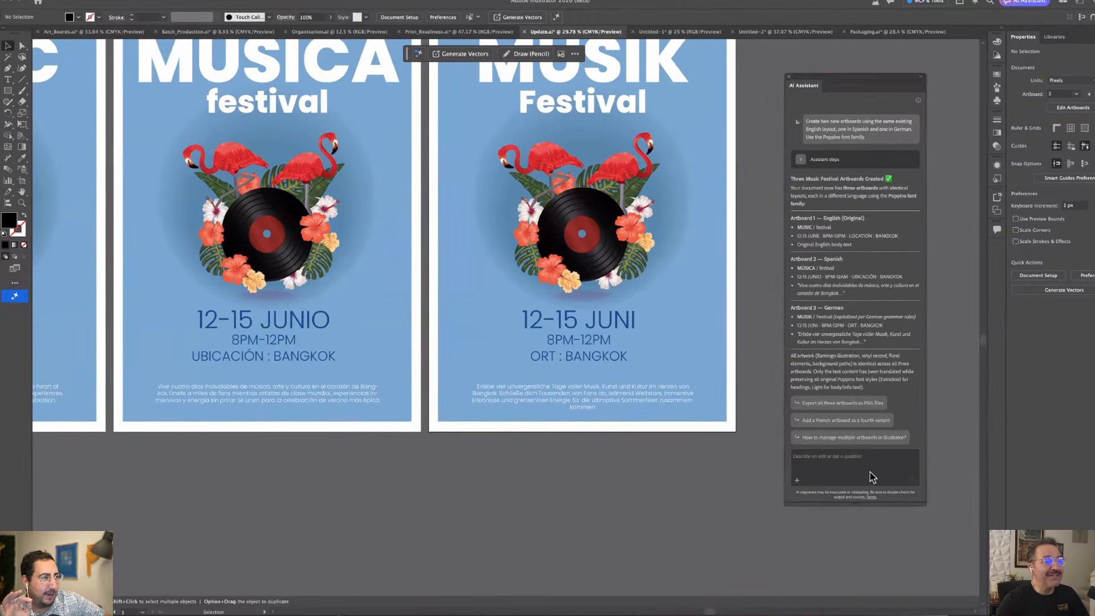
click(871, 466)
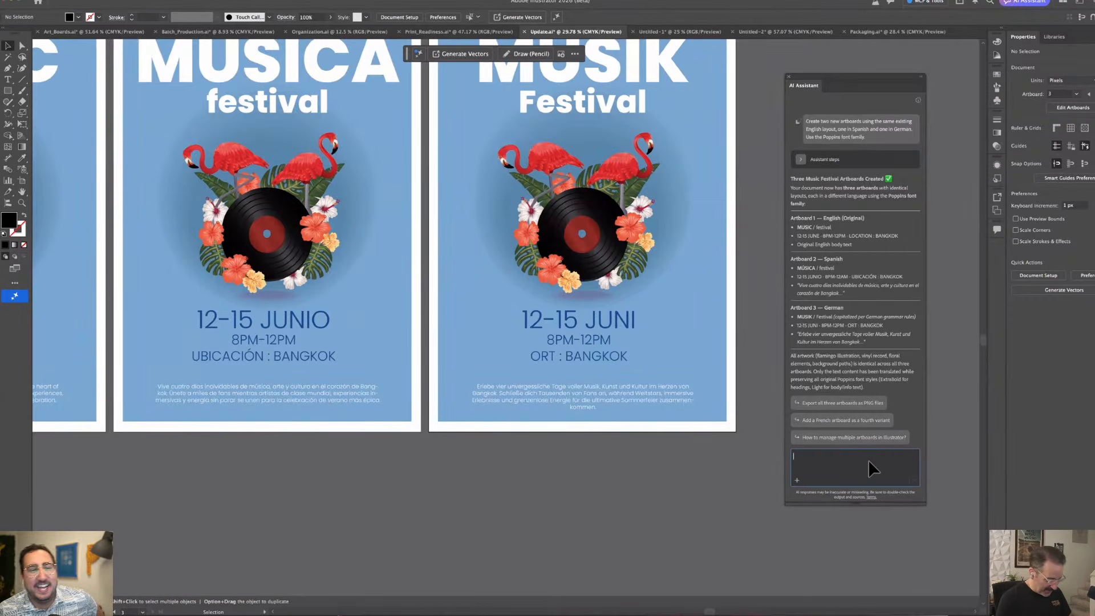
text(replace th)
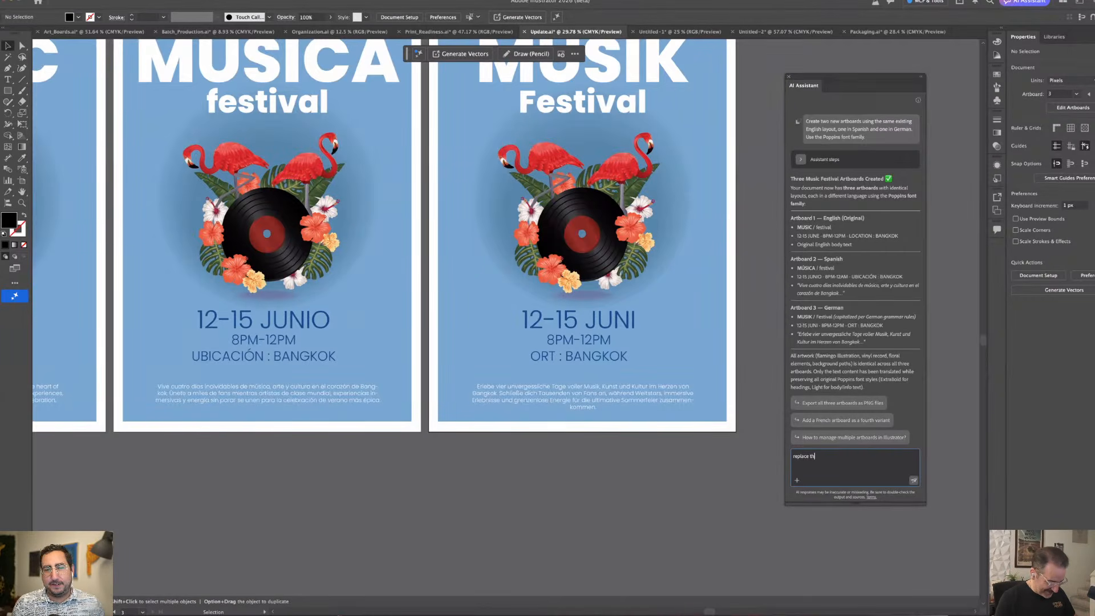
text(e fla)
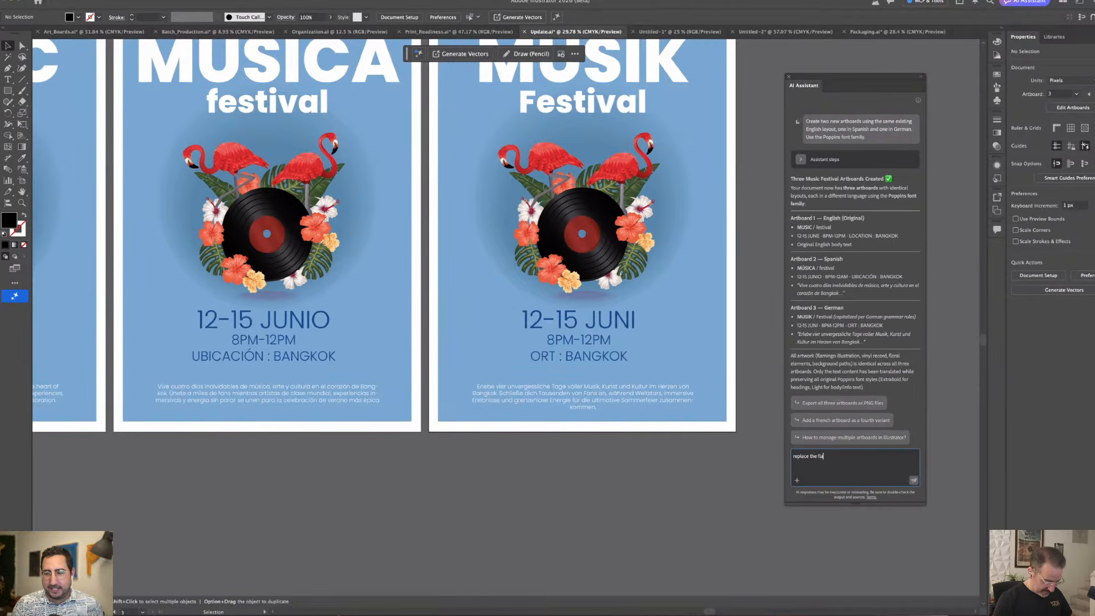
text(mingos)
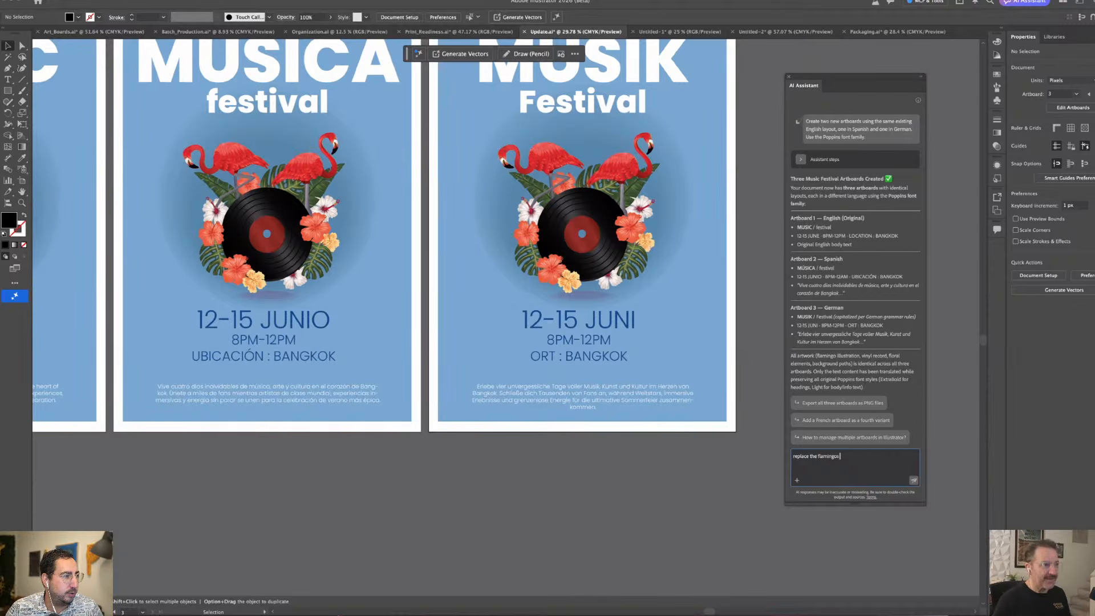
Continue the prompt with "in the german and spanish artboards," and correct the misspelled word "dartboards"
text(in the ge)
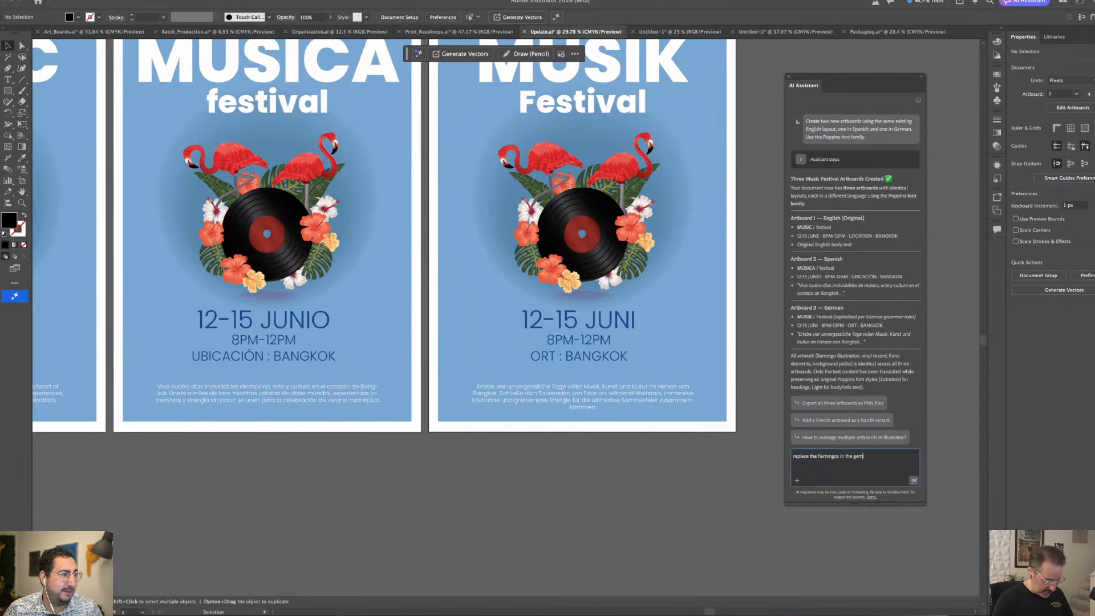
text(rman and)
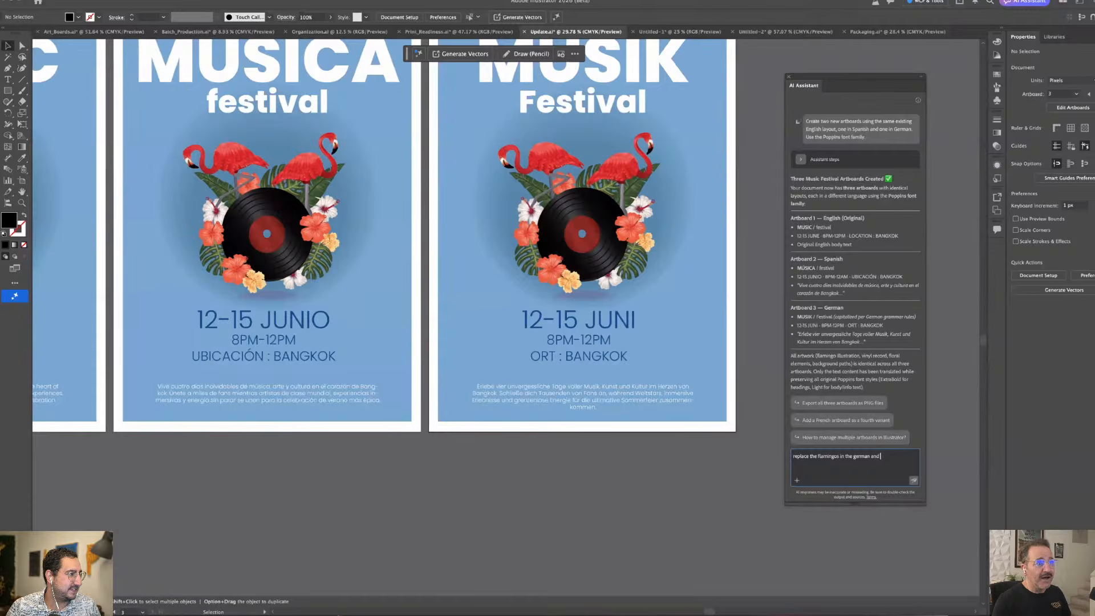
text( spanis)
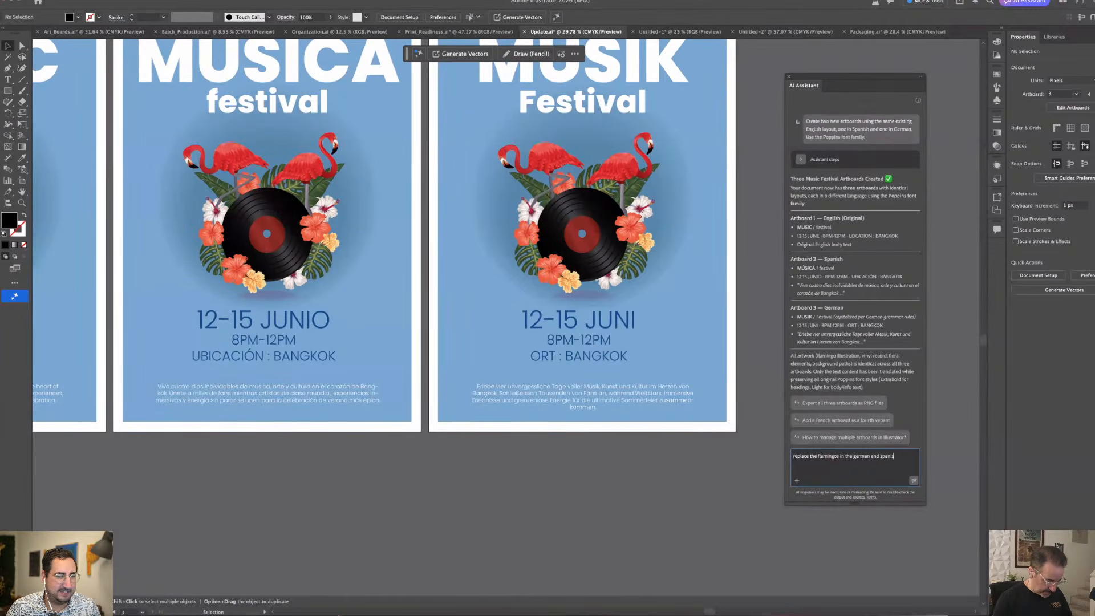
text(h art)
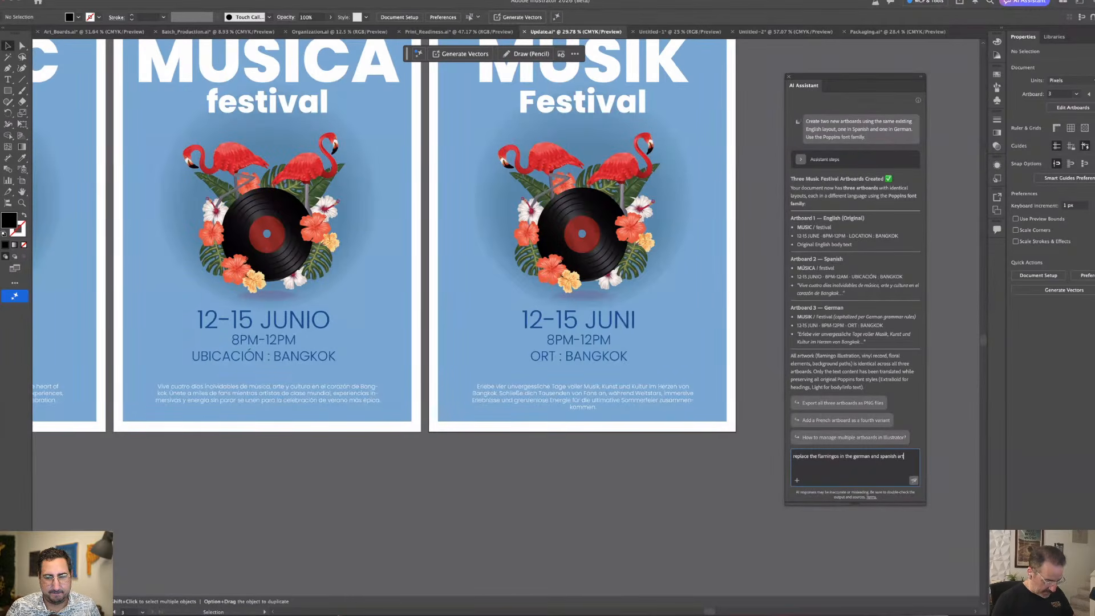
text( dartboard)
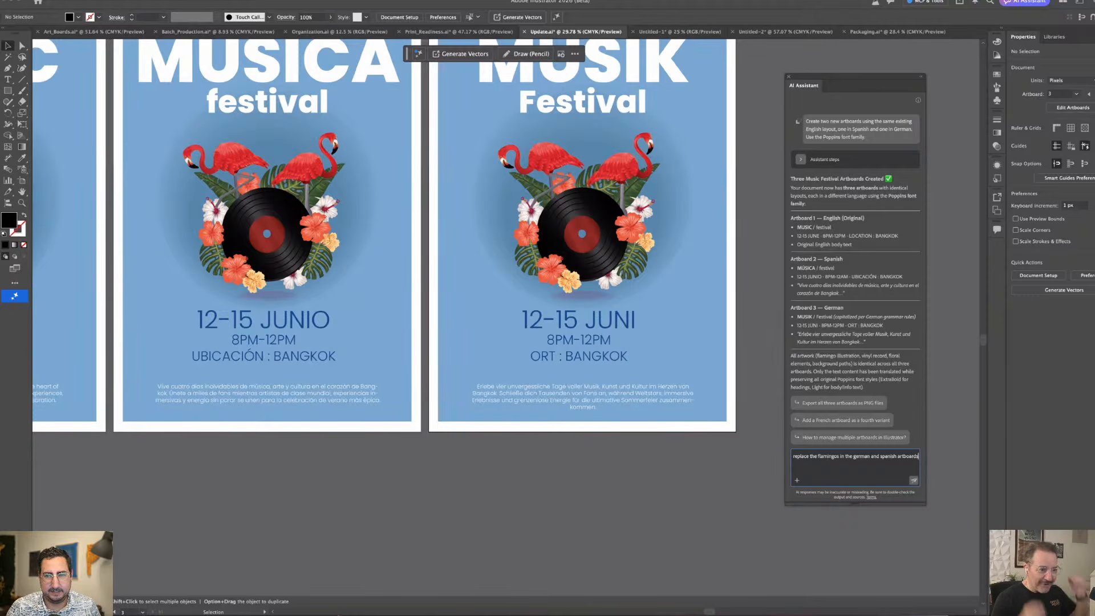
text(s,)
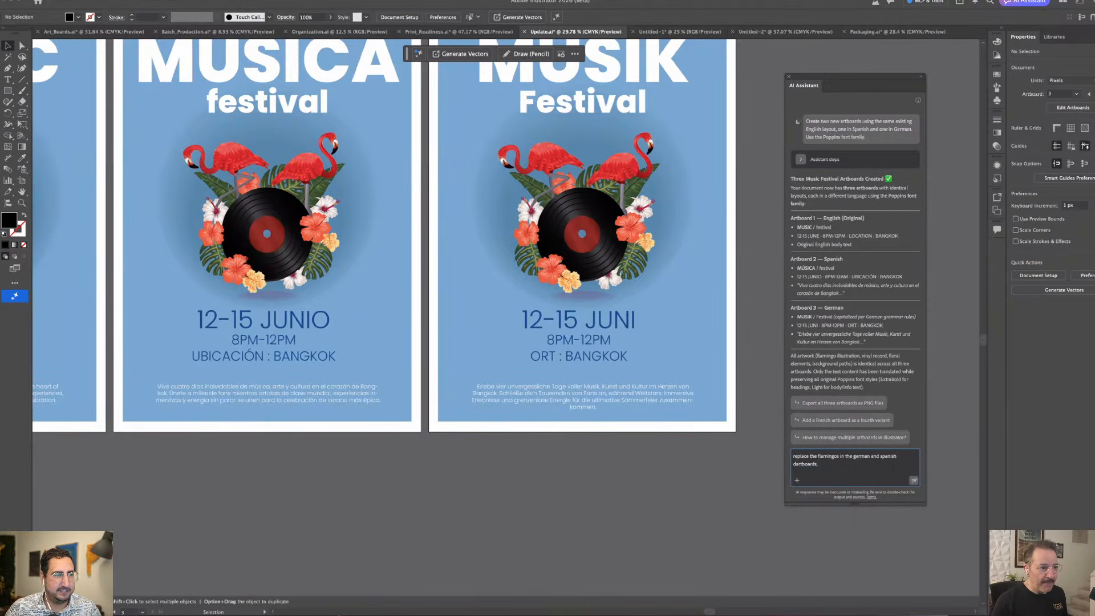
click(797, 464)
key(BackSpace)
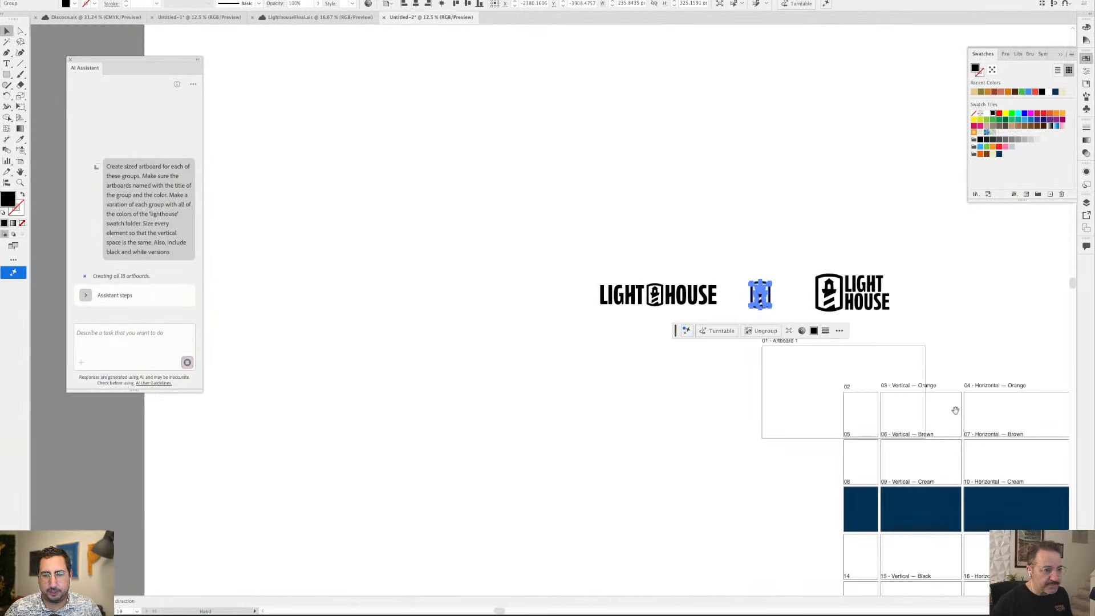
Delete the empty Artboard 1 overlapping the generated Lighthouse artboards and look over the colored logo grid
drag(956, 410, 674, 259)
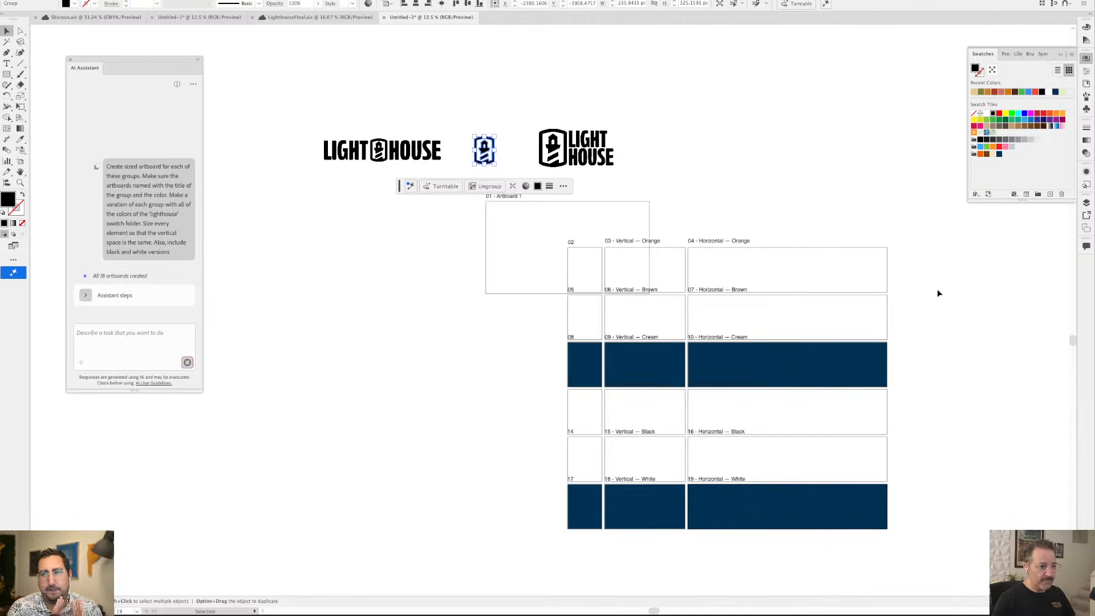
scroll(770, 409, up, 1)
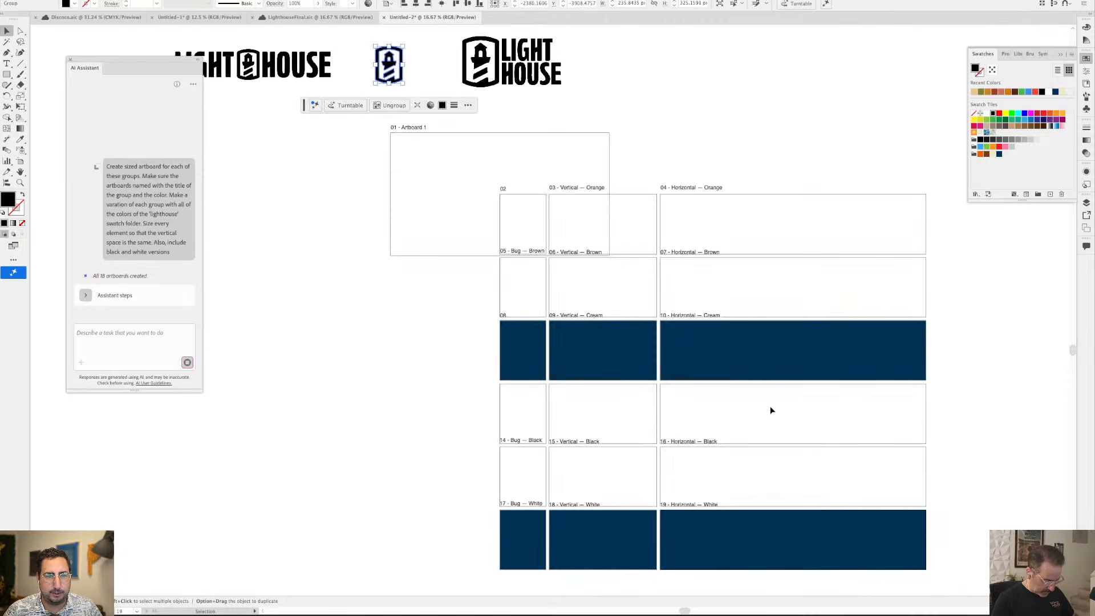
drag(770, 409, 689, 315)
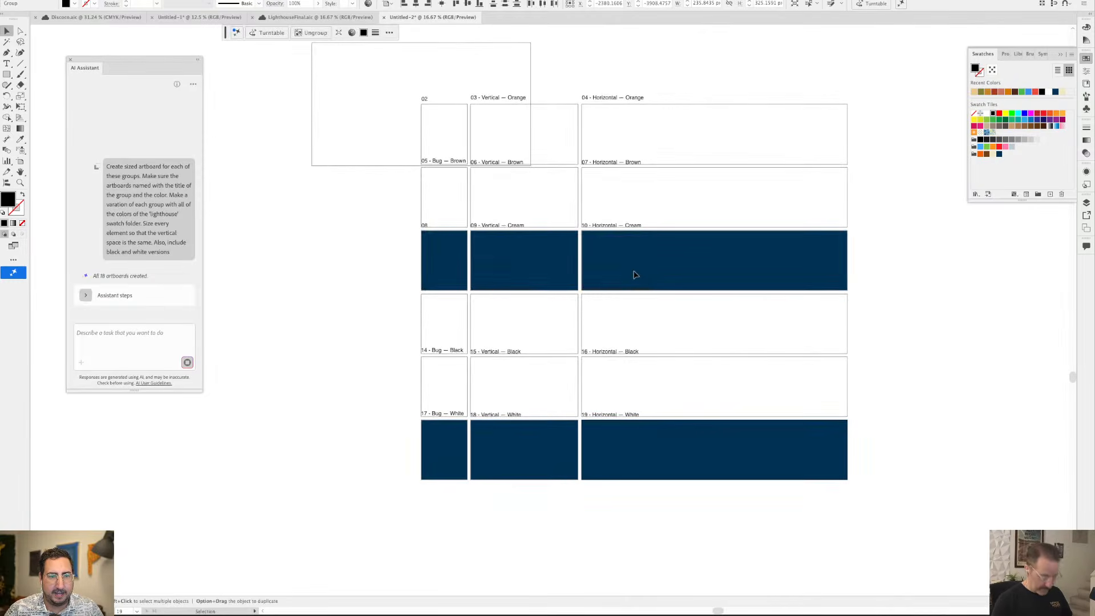
scroll(635, 274, up, 1)
scroll(635, 274, down, 1)
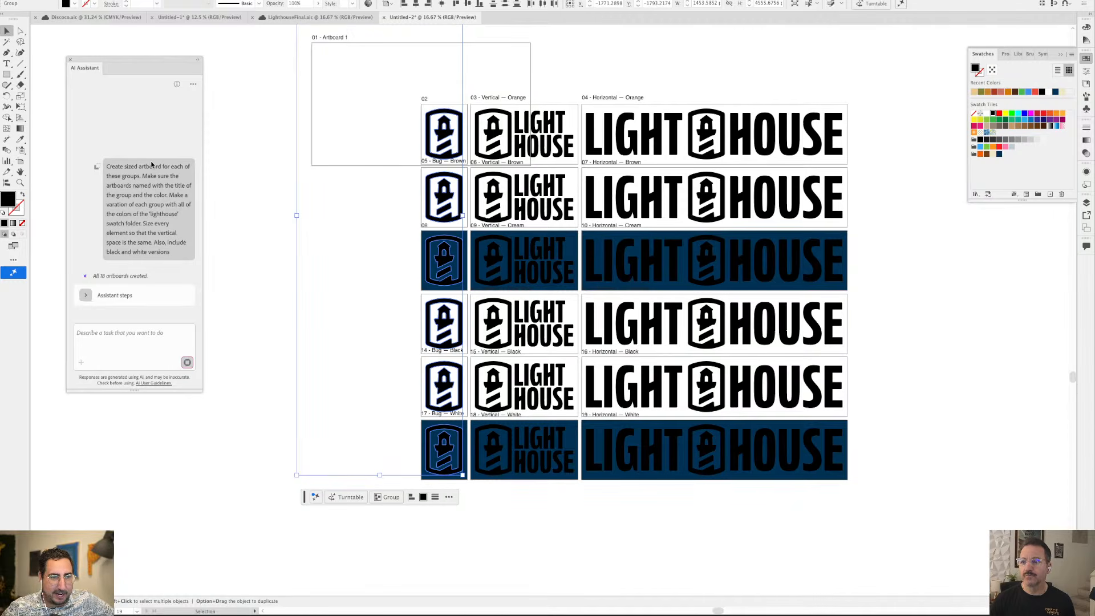
click(260, 160)
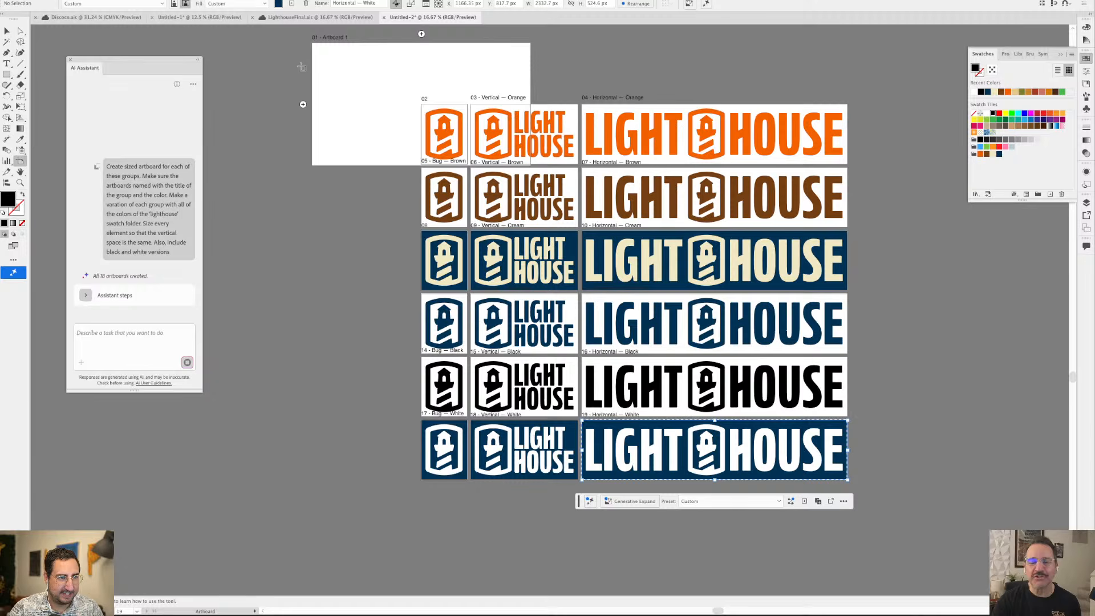
key(shift+o)
click(318, 70)
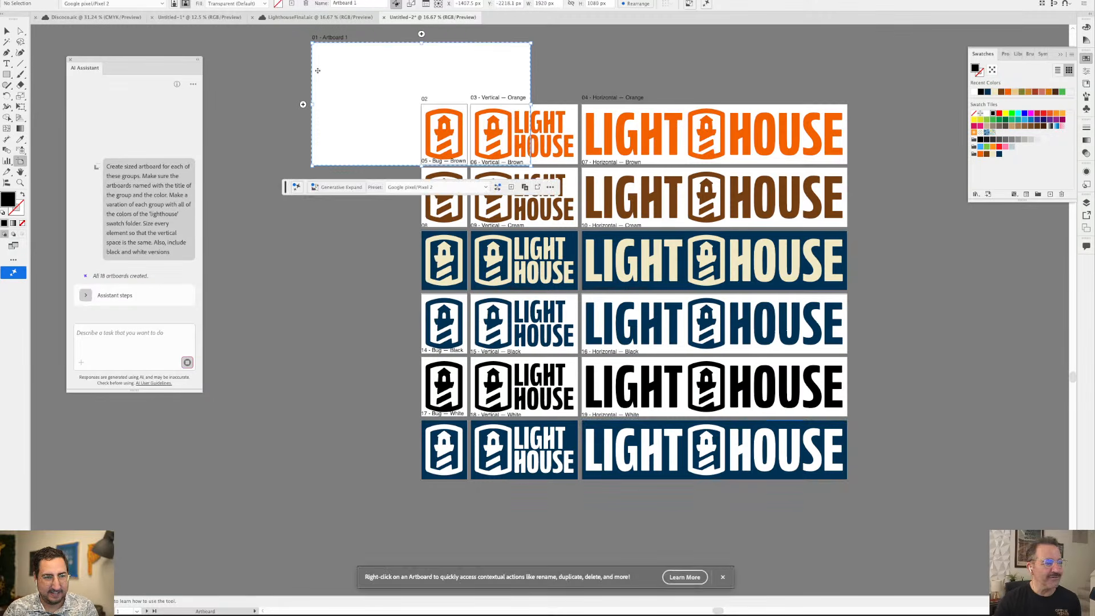
key(Delete)
key(Escape)
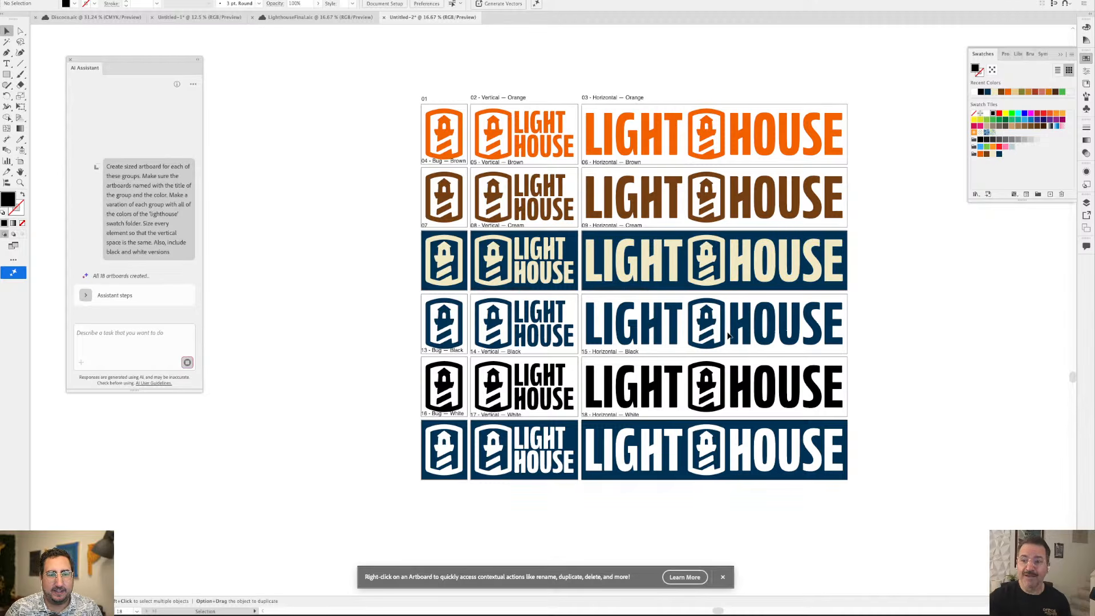
scroll(728, 335, up, 2)
scroll(702, 314, up, 1)
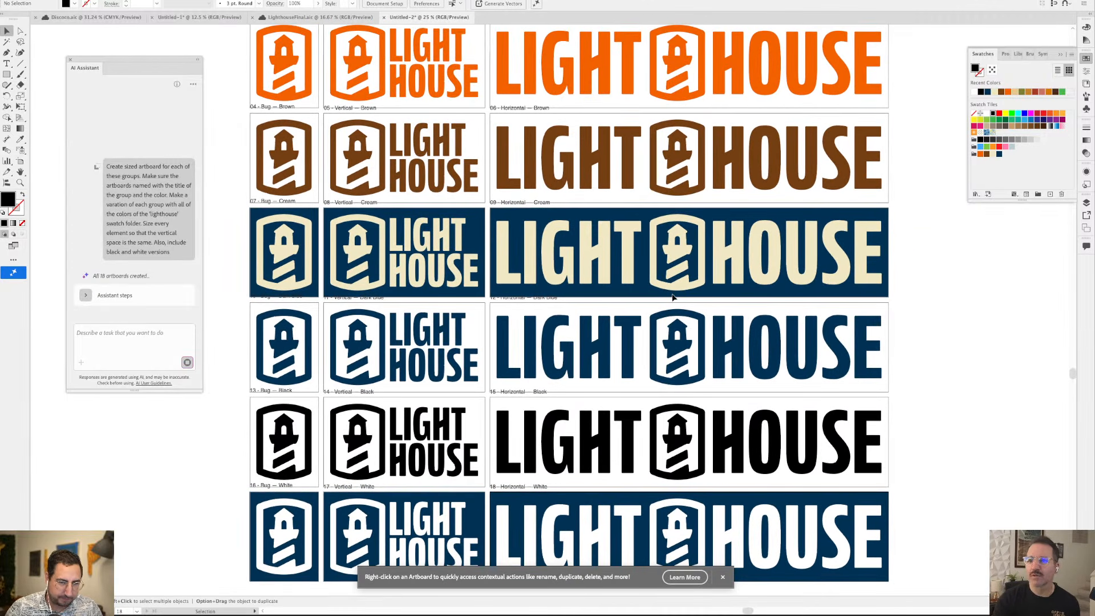
scroll(673, 296, down, 1)
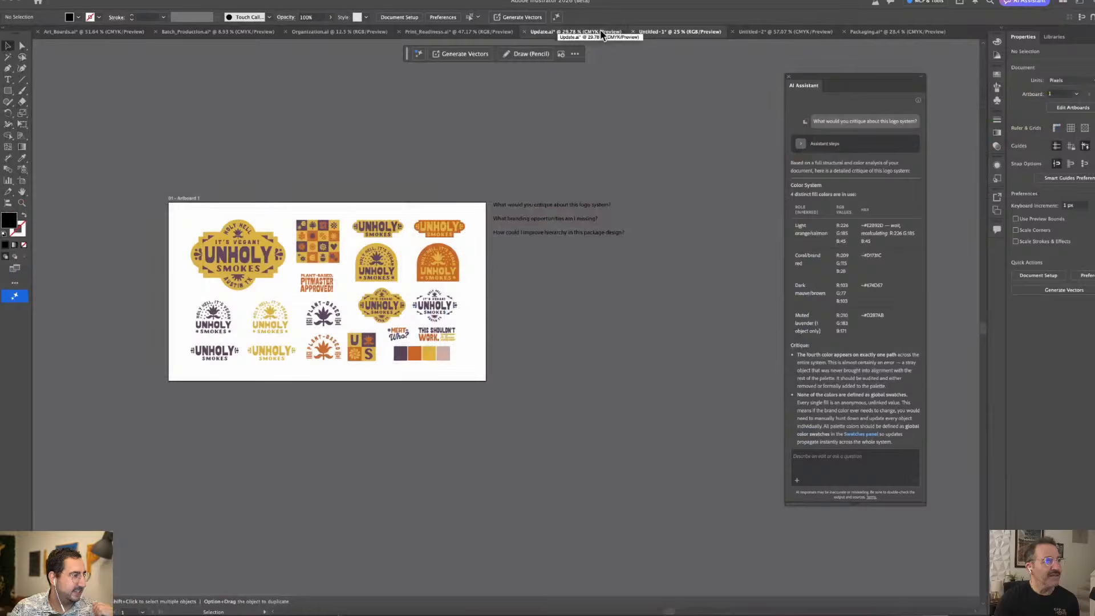
Check the assistant's flamingo replacement in Update.ai, then read its critique of the Unholy Smokes logo system
click(603, 32)
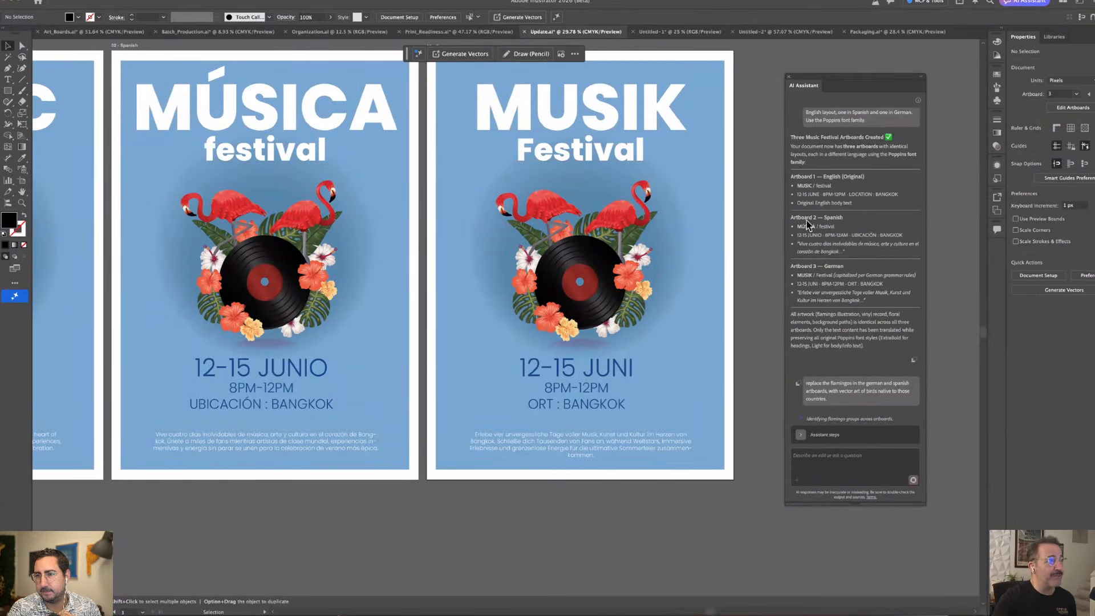
click(679, 31)
scroll(623, 189, left, 3)
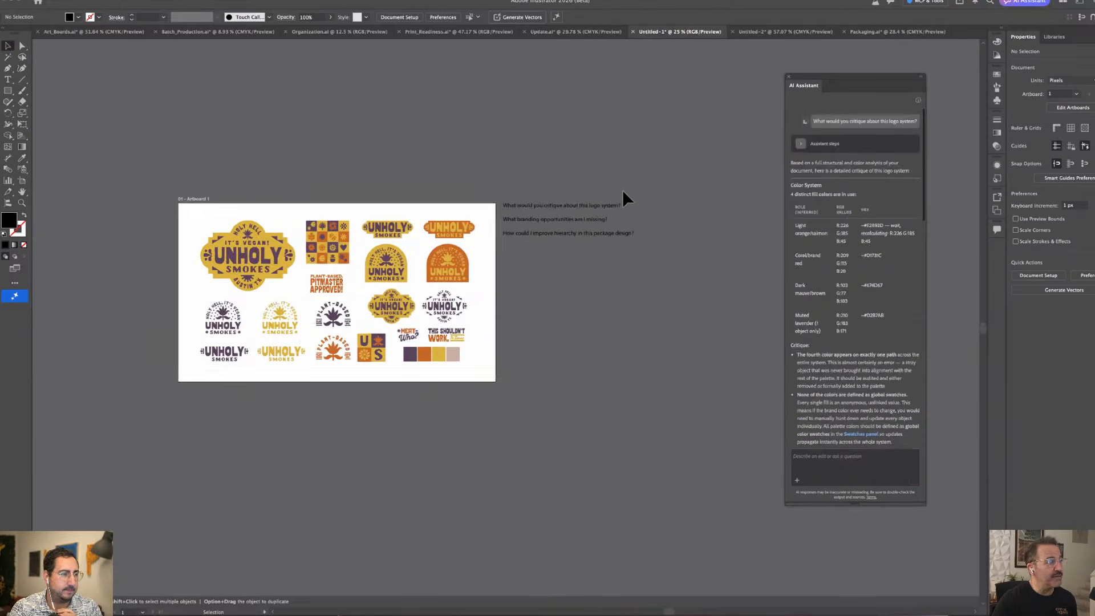
scroll(623, 189, up, 4)
scroll(623, 189, left, 1)
scroll(623, 189, left, 1)
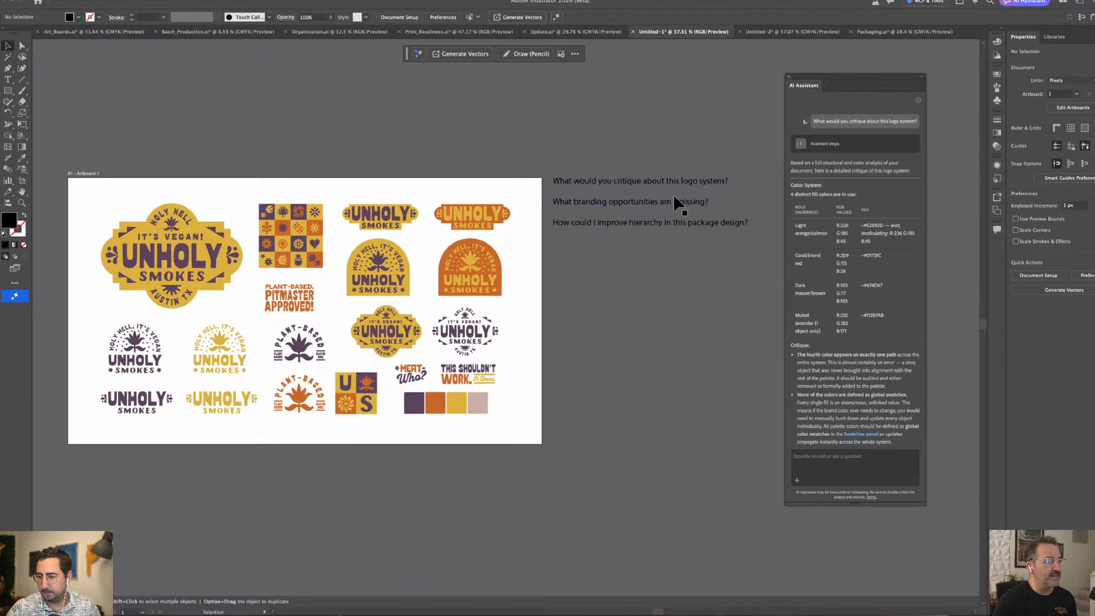
scroll(865, 343, down, 3)
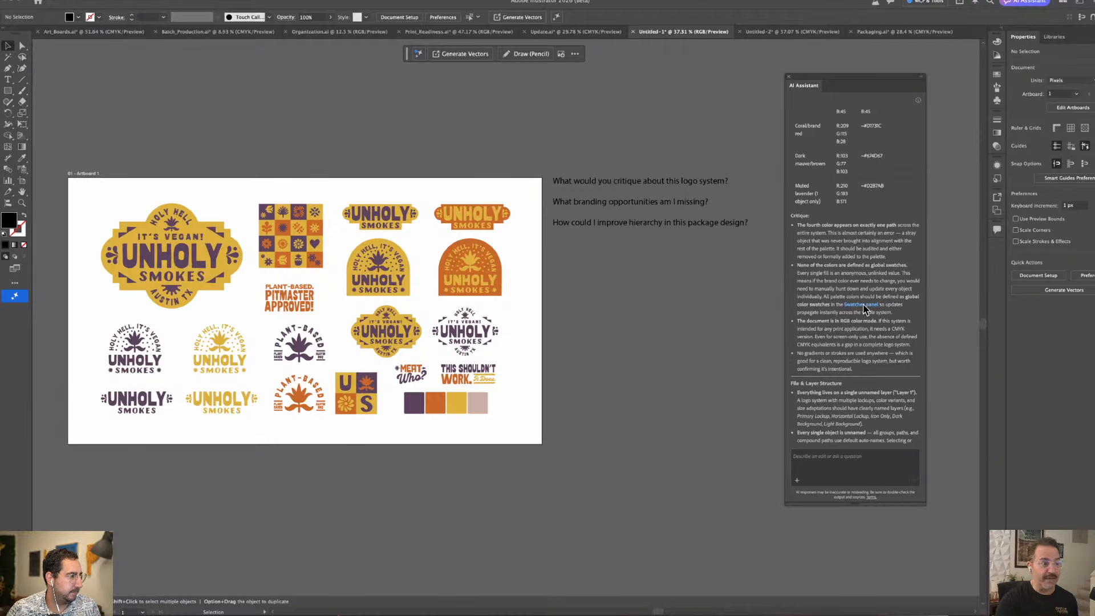
Copy the canvas question "What branding opportunities am I missing?" and submit it to the AI Assistant
double_click(622, 202)
drag(723, 203, 539, 200)
key(ctrl+c)
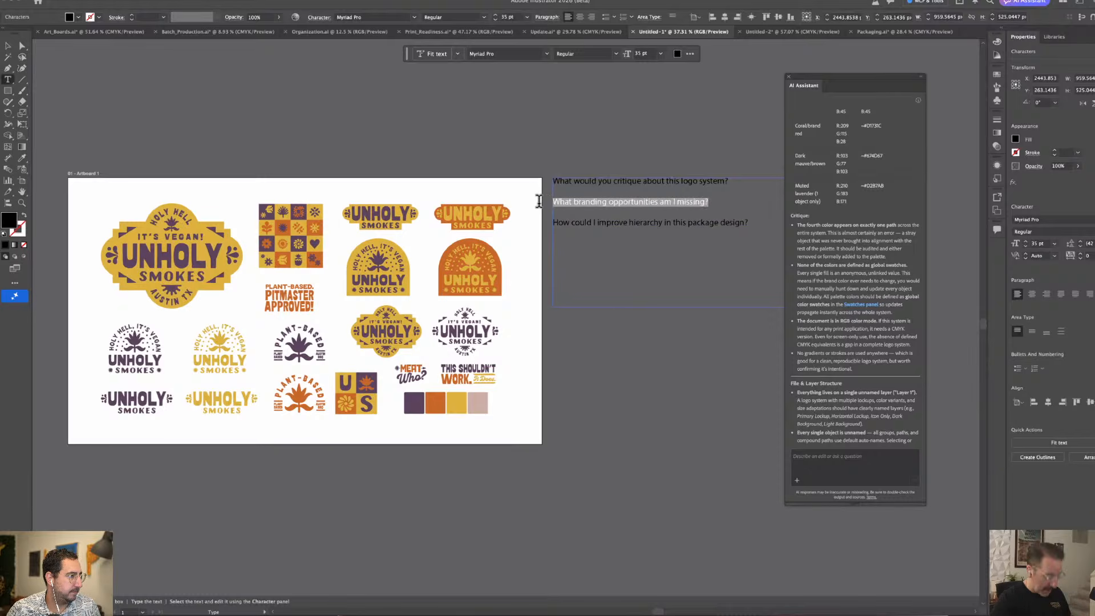
click(830, 461)
key(ctrl+v)
key(Return)
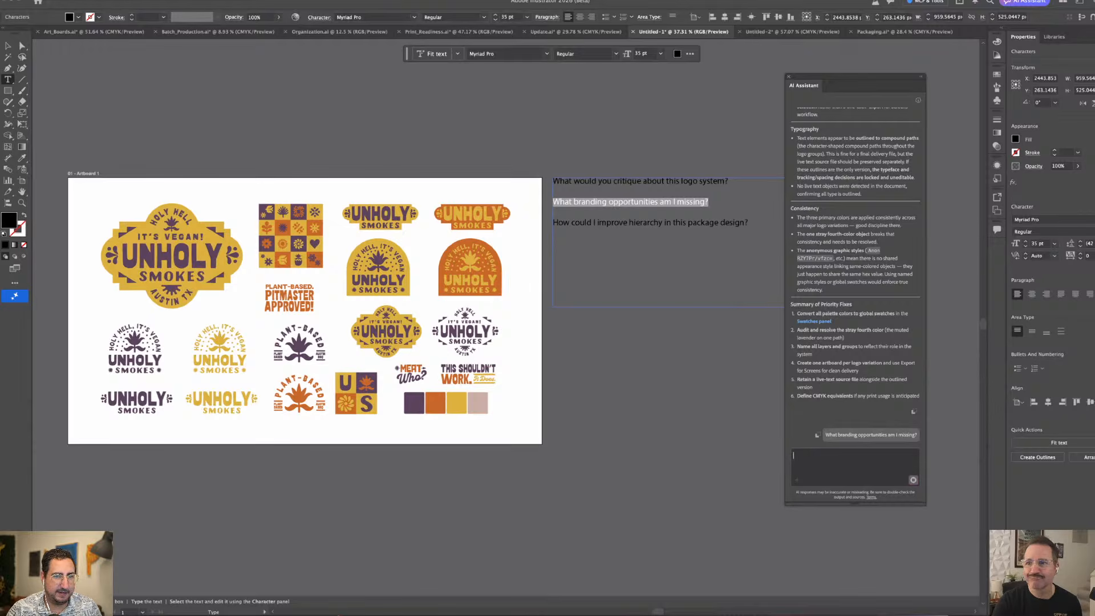
scroll(660, 420, down, 2)
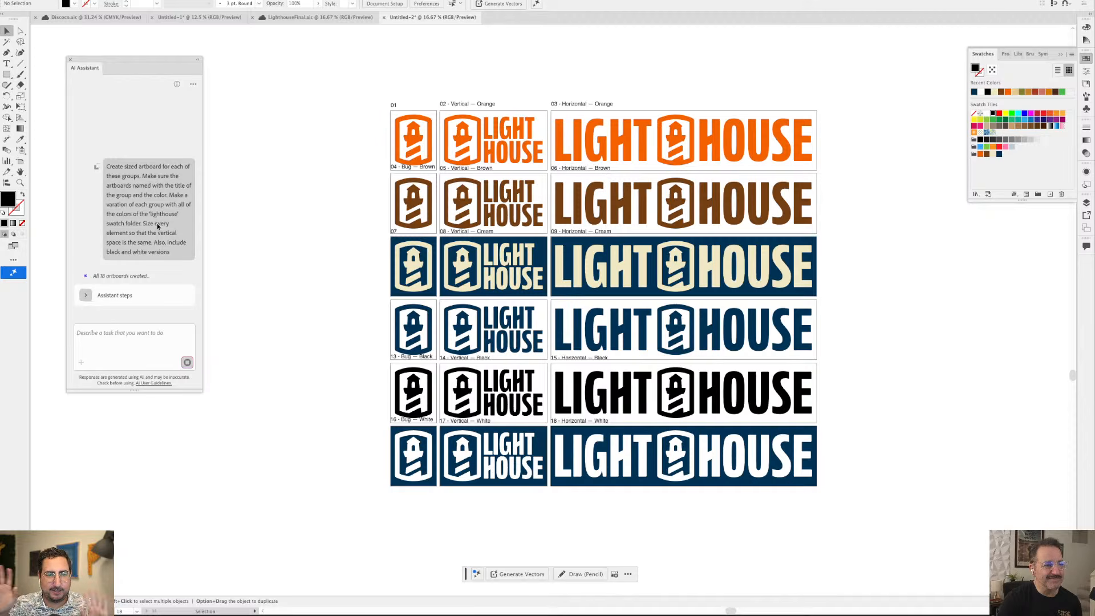
Read the assistant's summary of the Lighthouse artboards and check the navy background rectangles behind the cream logos
click(86, 295)
scroll(101, 259, down, 10)
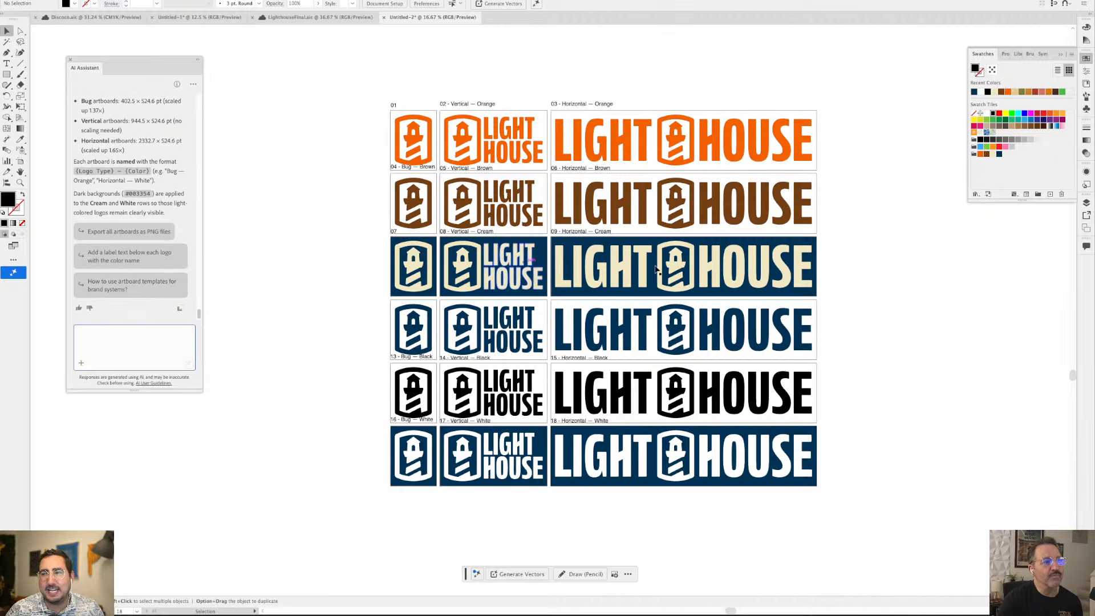
click(647, 243)
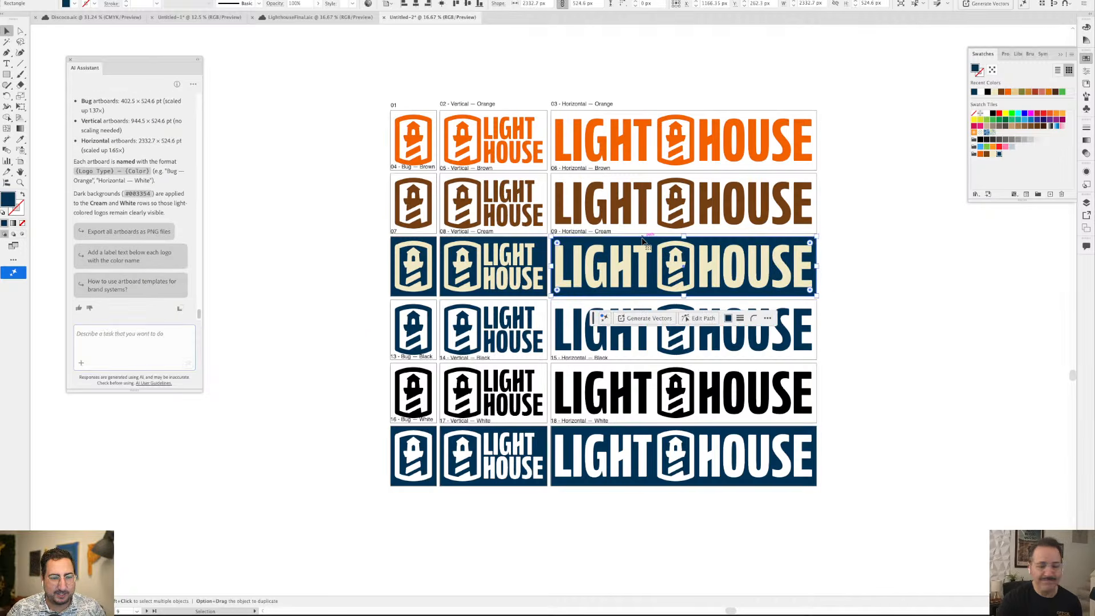
click(549, 245)
click(539, 244)
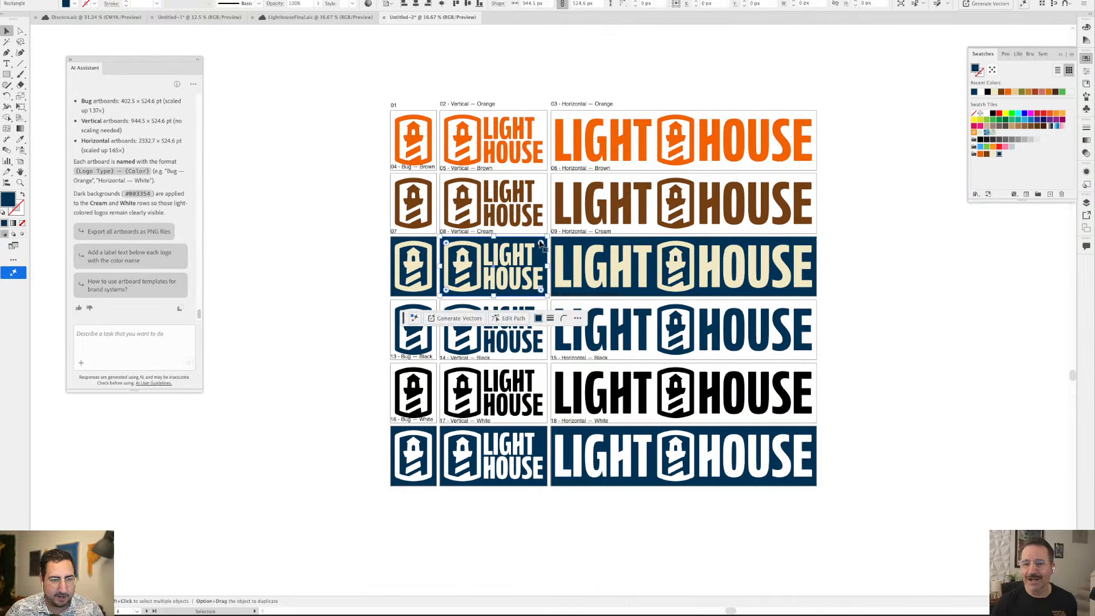
key(super+shift+a)
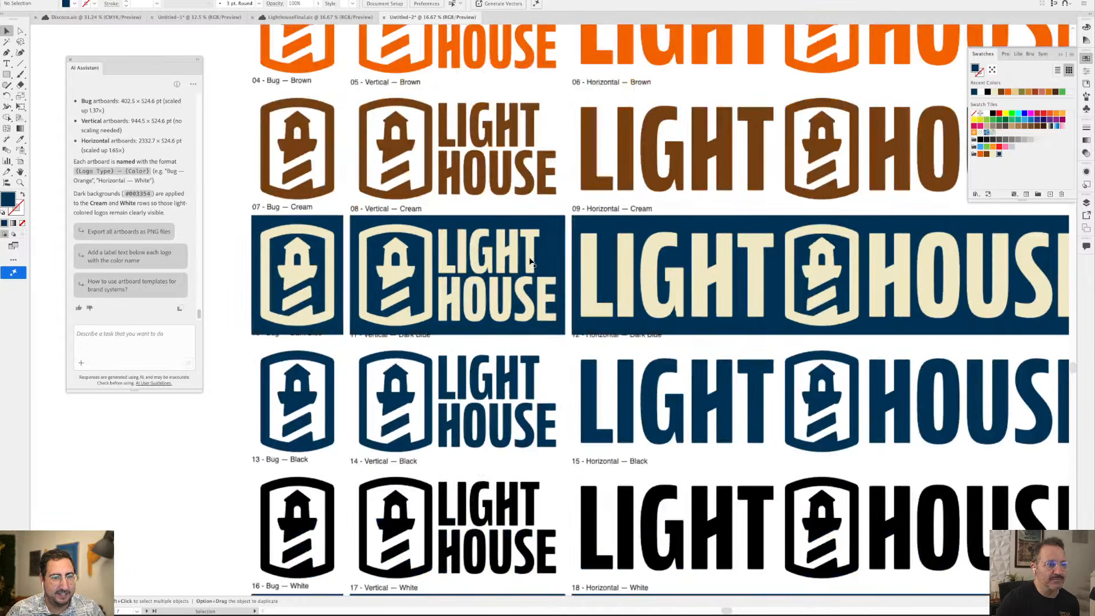
Inspect the generated Lighthouse logo variations up close and compare them with the artwork in the LighthouseFinal document
scroll(529, 259, up, 2)
key(super+y)
key(super+y)
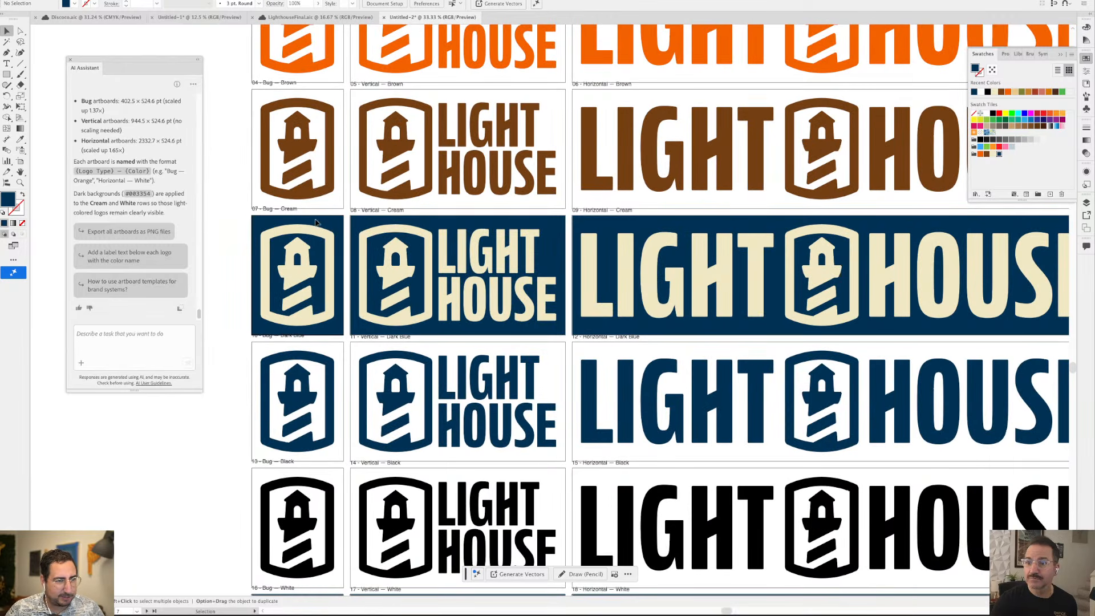
drag(317, 212, 691, 226)
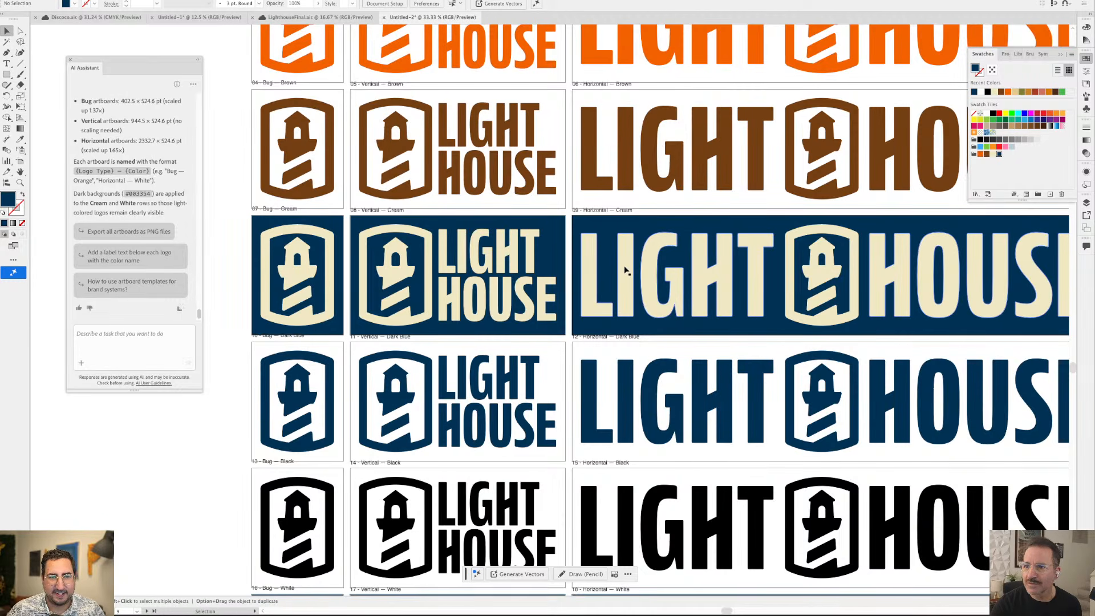
scroll(617, 274, down, 7)
scroll(617, 273, up, 8)
scroll(617, 274, down, 3)
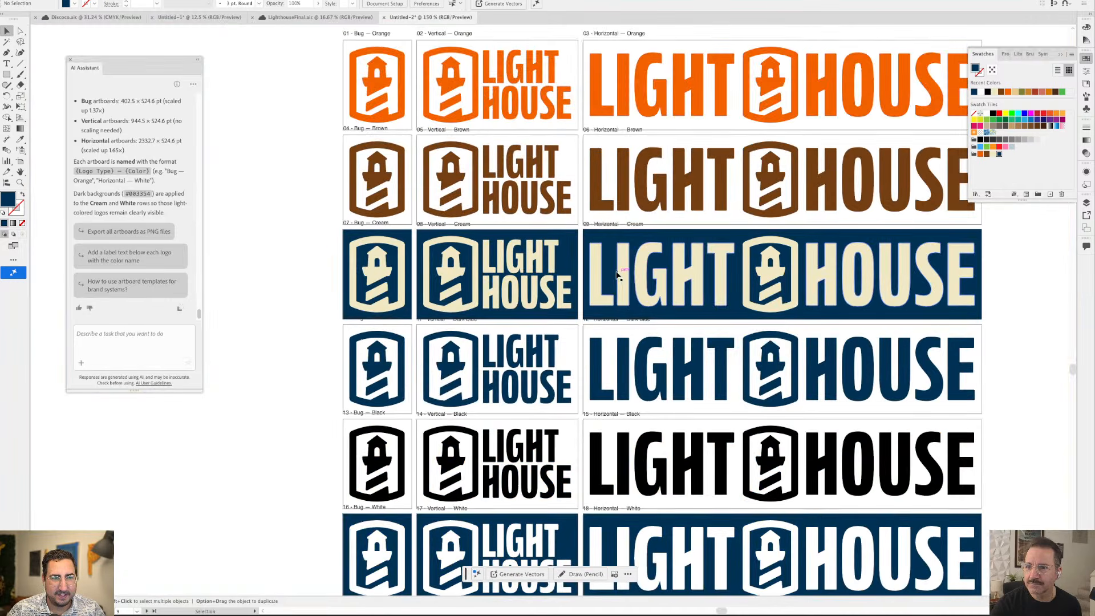
scroll(617, 274, down, 2)
click(328, 17)
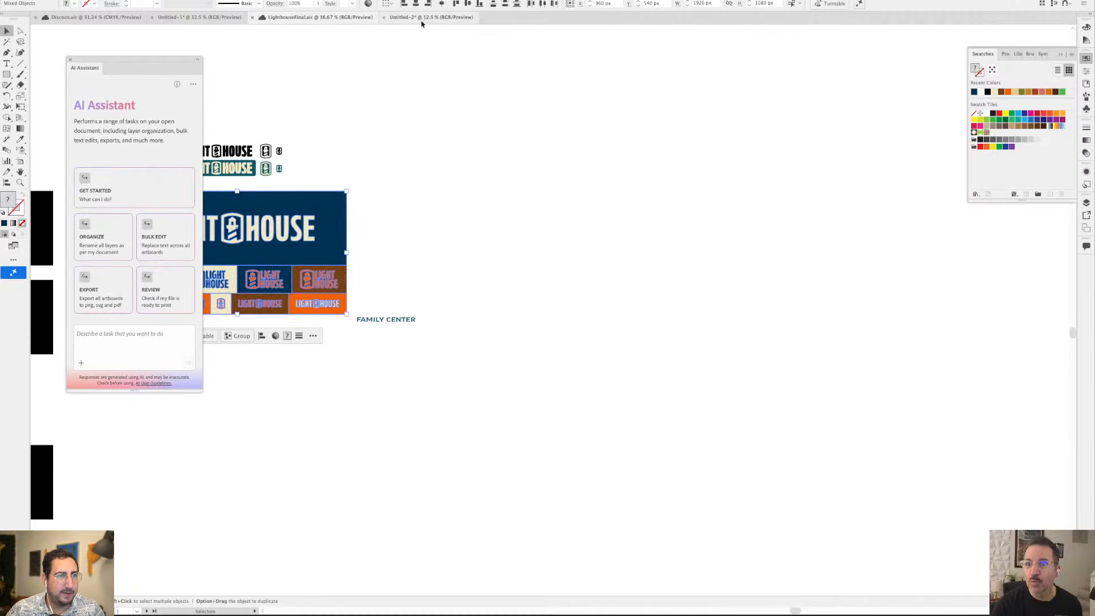
click(429, 17)
scroll(542, 208, up, 3)
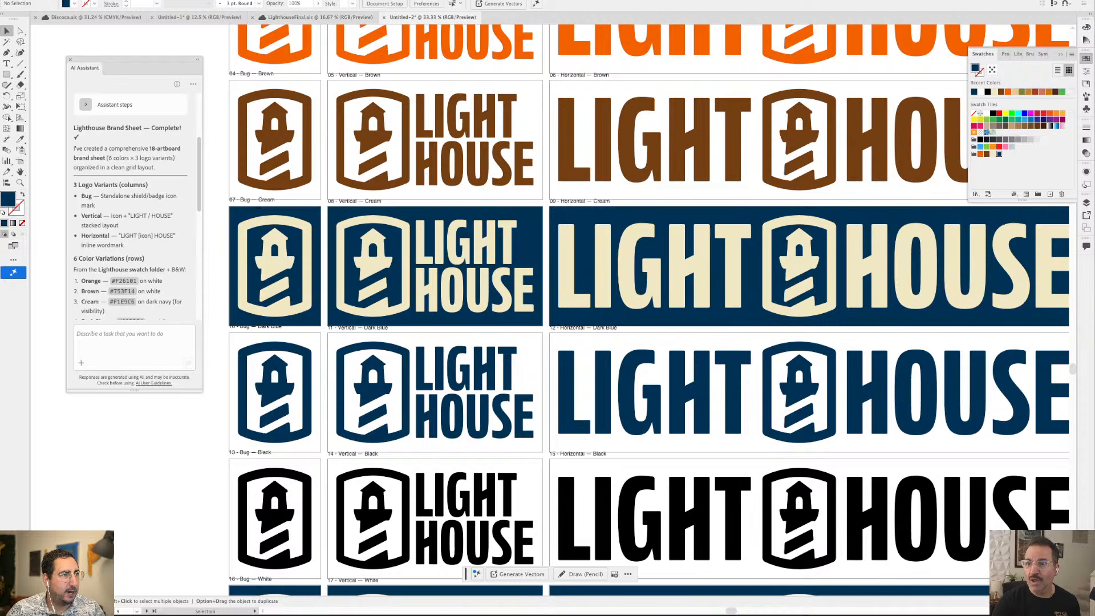
Show the full list of objects in Layer 1 and turn off the visibility of its three background objects
click(127, 1)
click(127, 0)
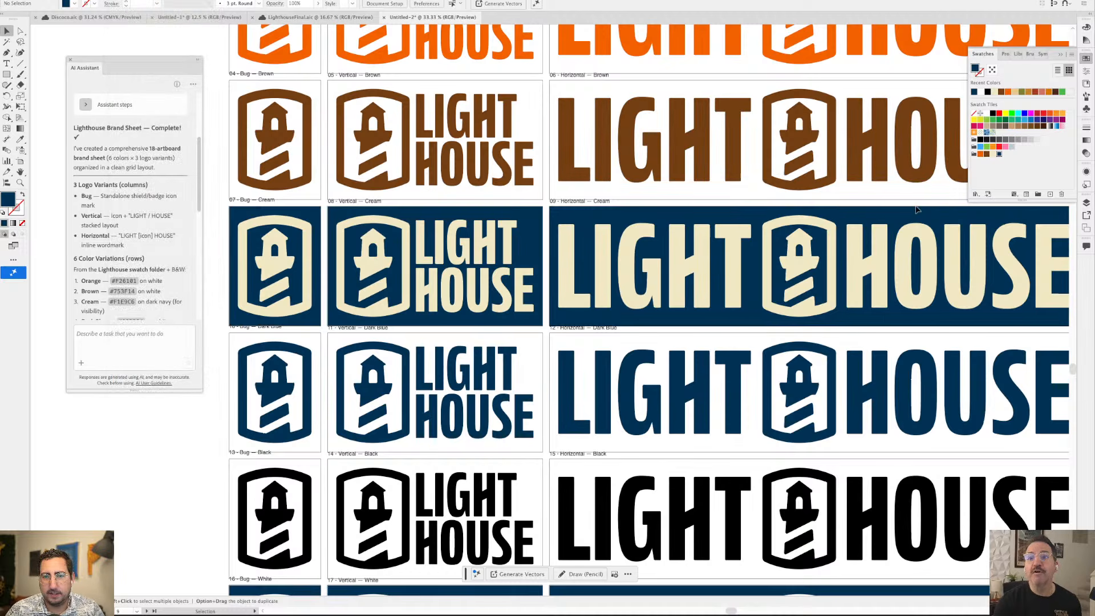
scroll(701, 227, up, 2)
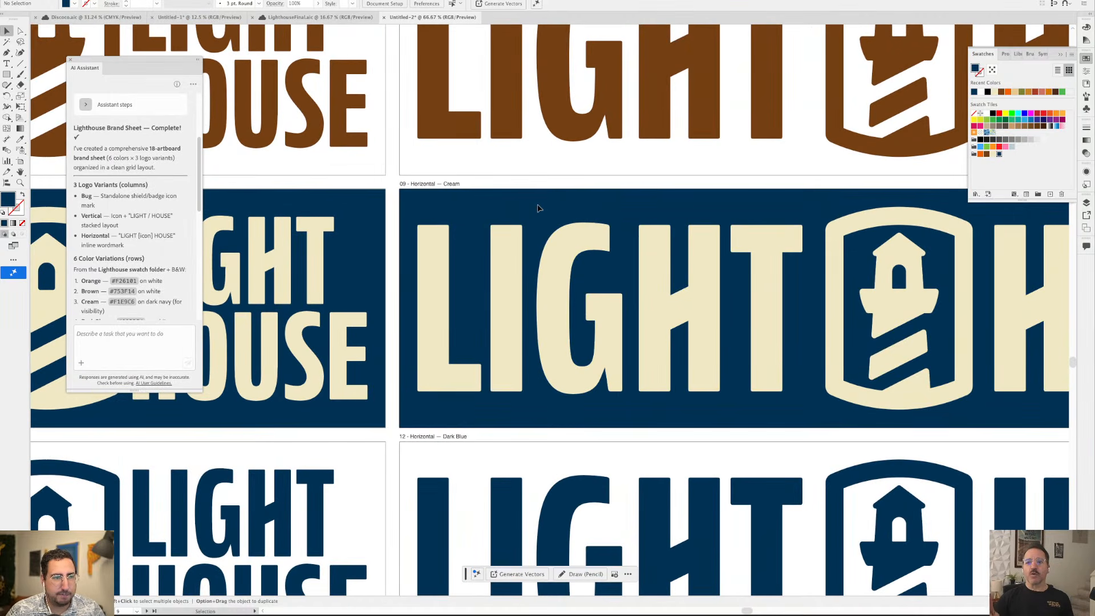
click(1086, 203)
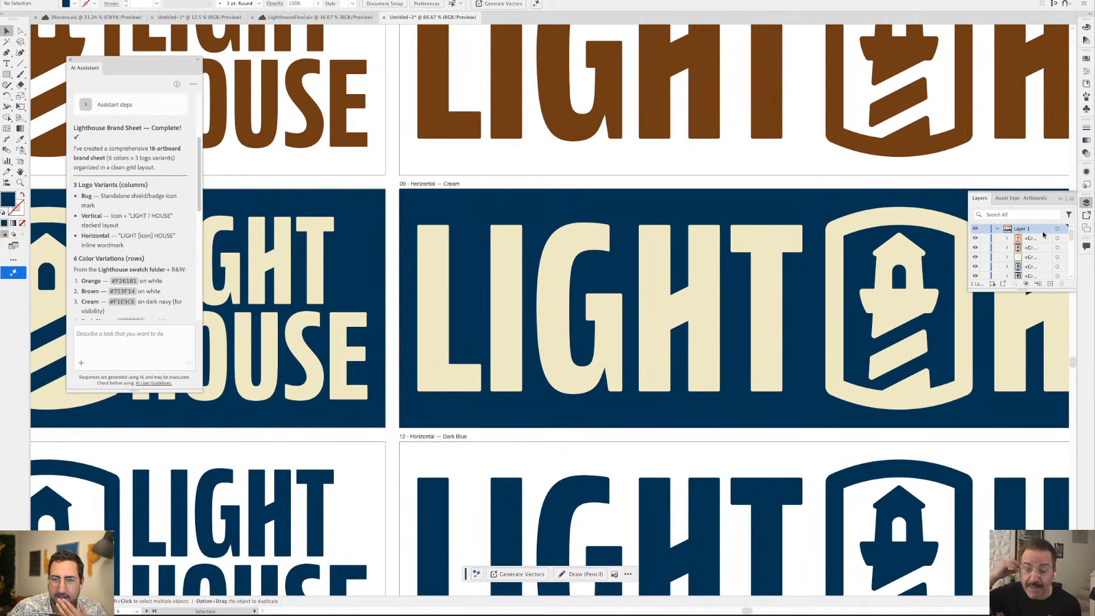
drag(1028, 290, 1027, 529)
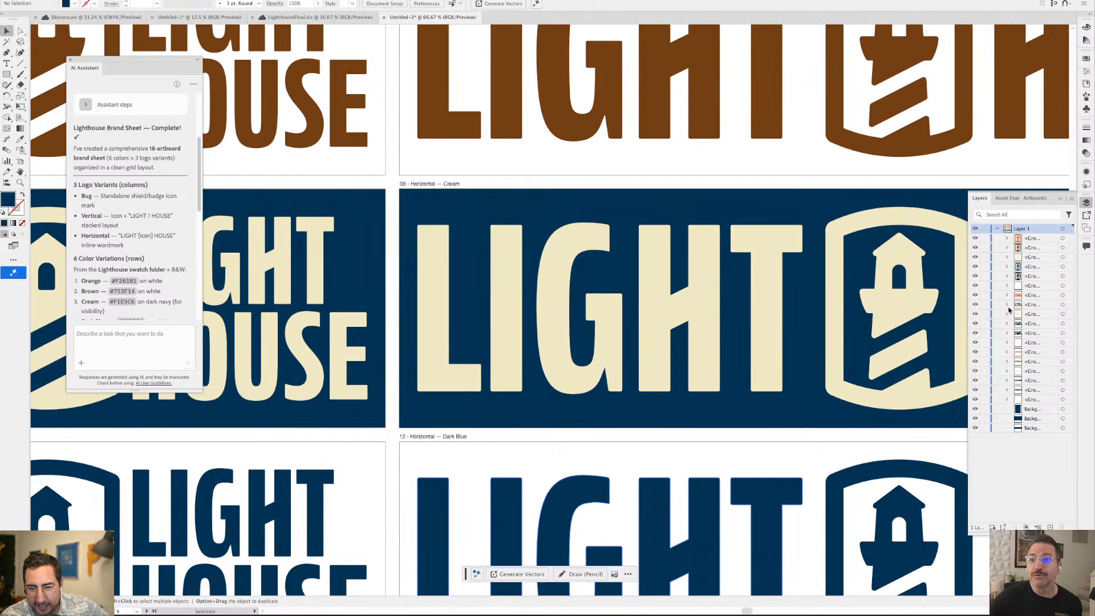
drag(975, 410, 976, 429)
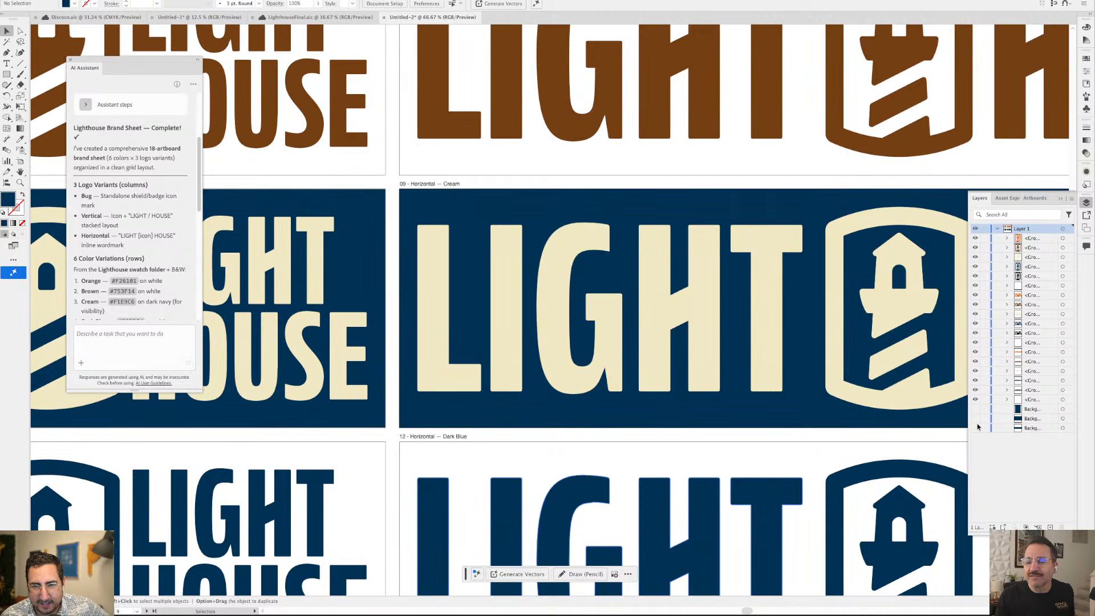
Submit the AI Assistant's suggested prompt "Export all artboards as PNG files" for the Lighthouse logos
scroll(533, 316, down, 5)
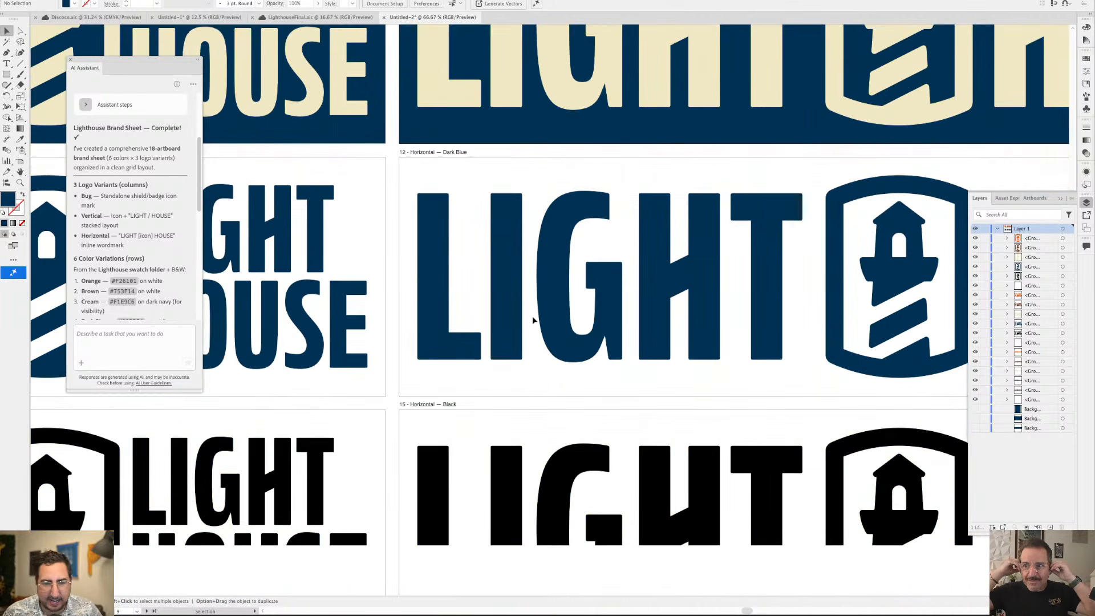
scroll(532, 316, down, 9)
scroll(532, 316, up, 5)
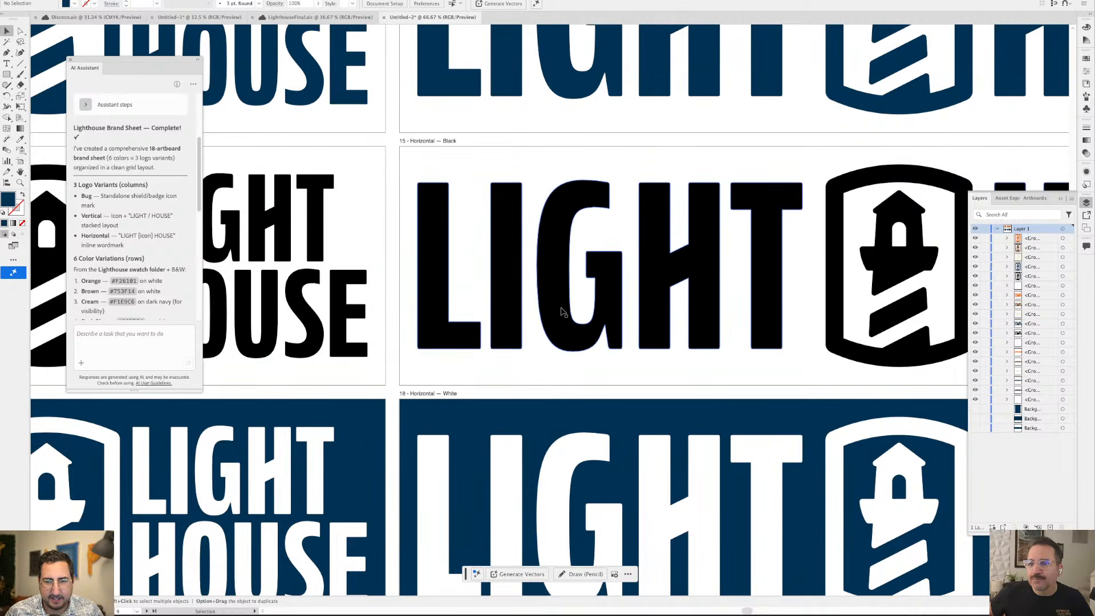
scroll(562, 312, down, 4)
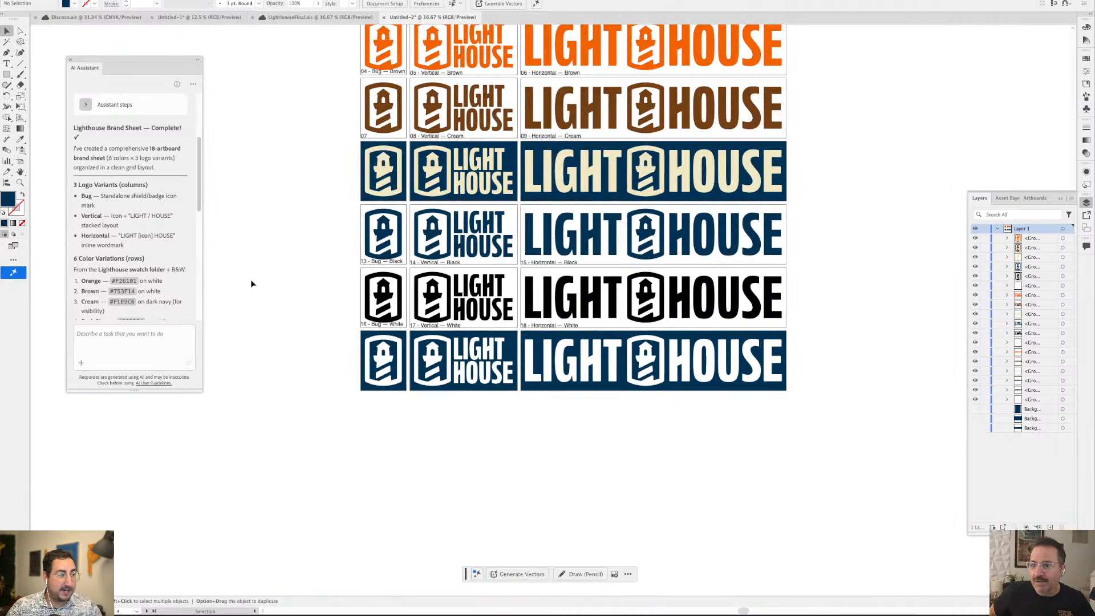
scroll(113, 267, down, 10)
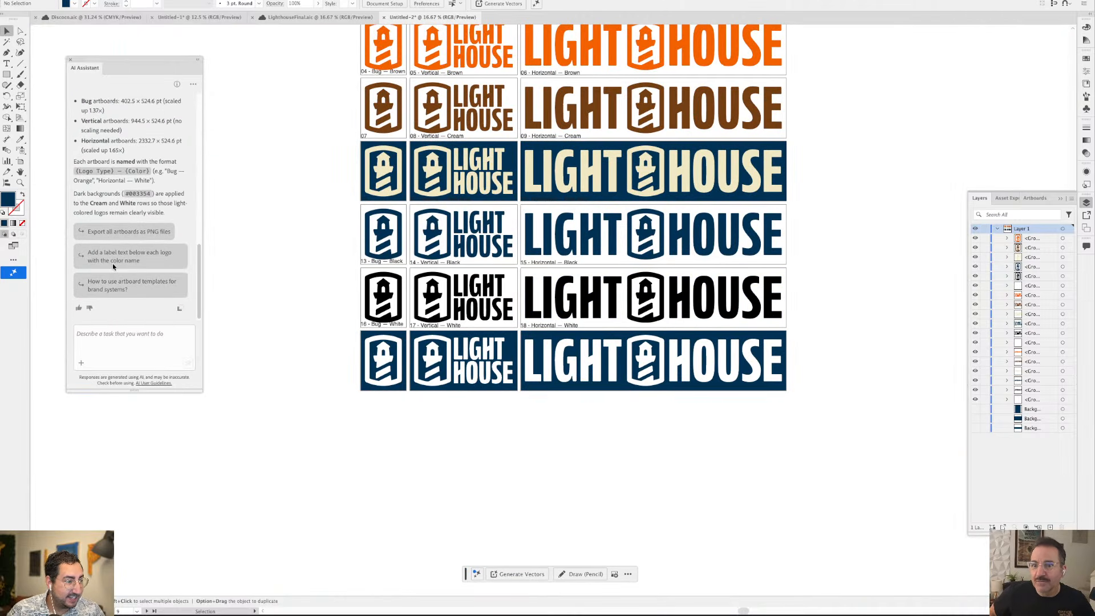
click(129, 233)
click(185, 360)
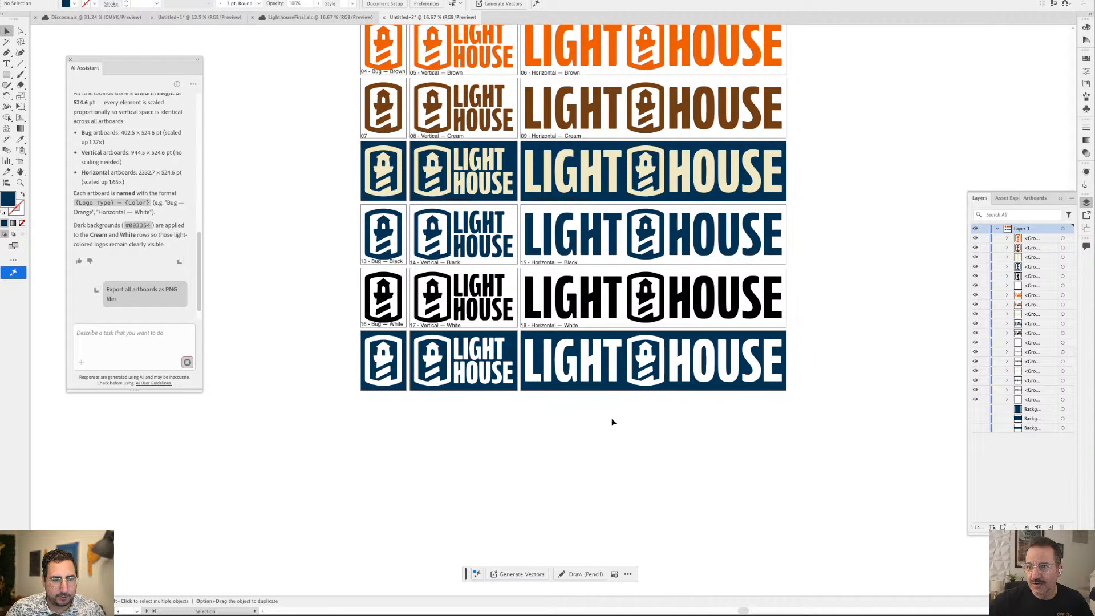
Delete the three navy background rectangles behind the white logos in the last row
drag(580, 425, 401, 393)
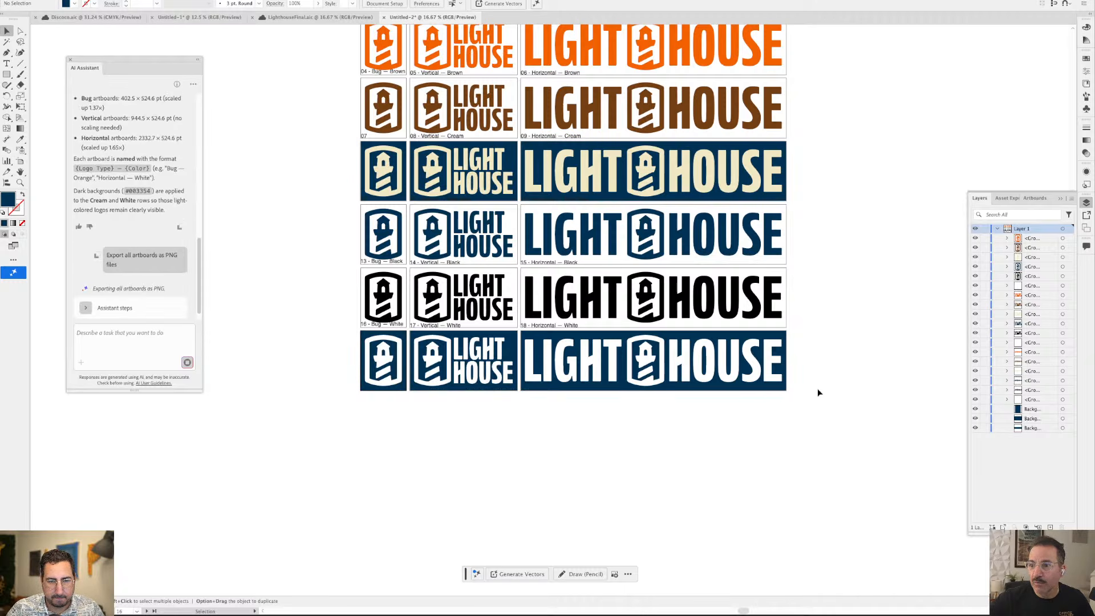
drag(816, 389, 384, 435)
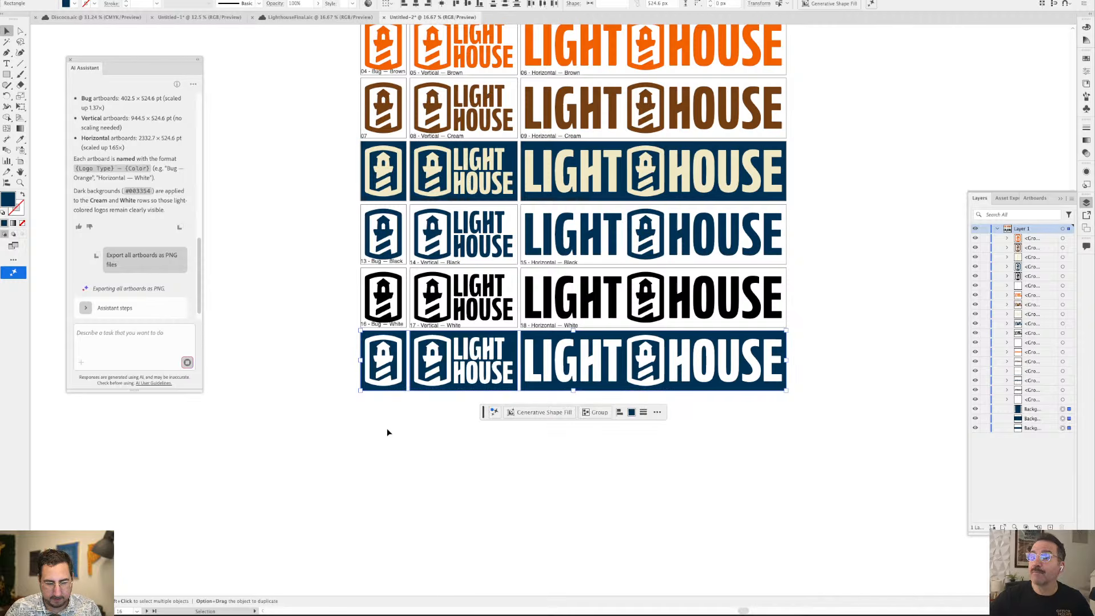
click(387, 428)
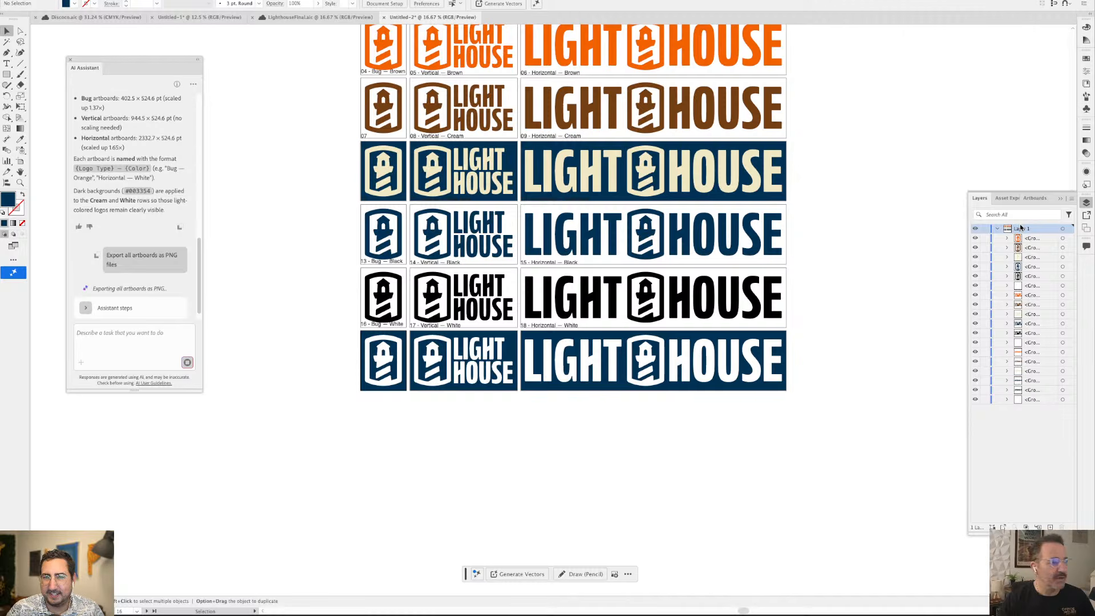
Make the Horizontal — Cream artboard active and display the full list of artboards
click(775, 145)
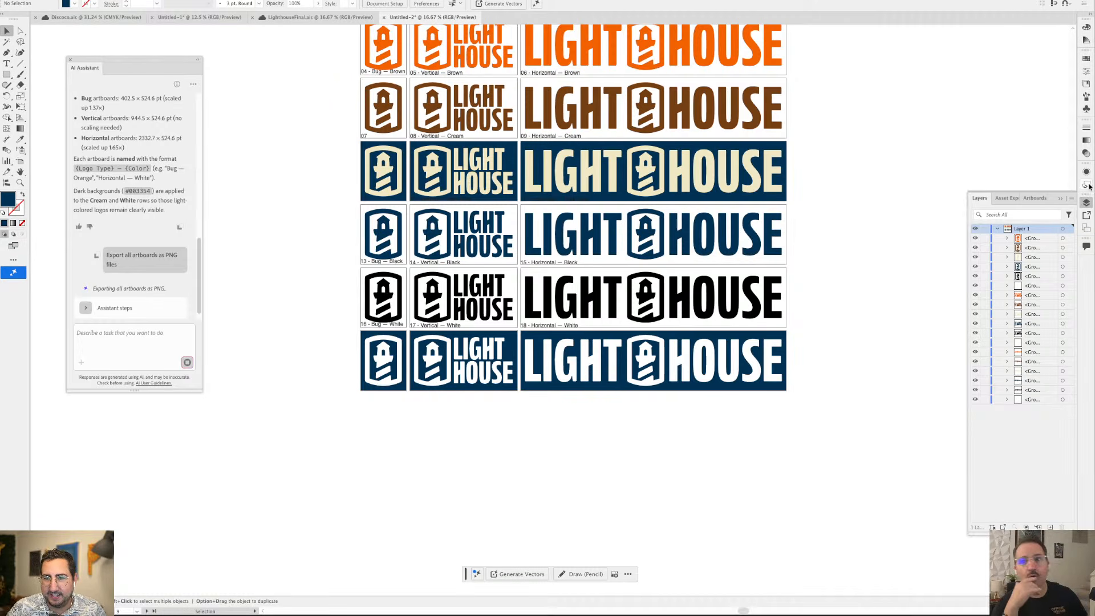
click(1086, 215)
click(1087, 229)
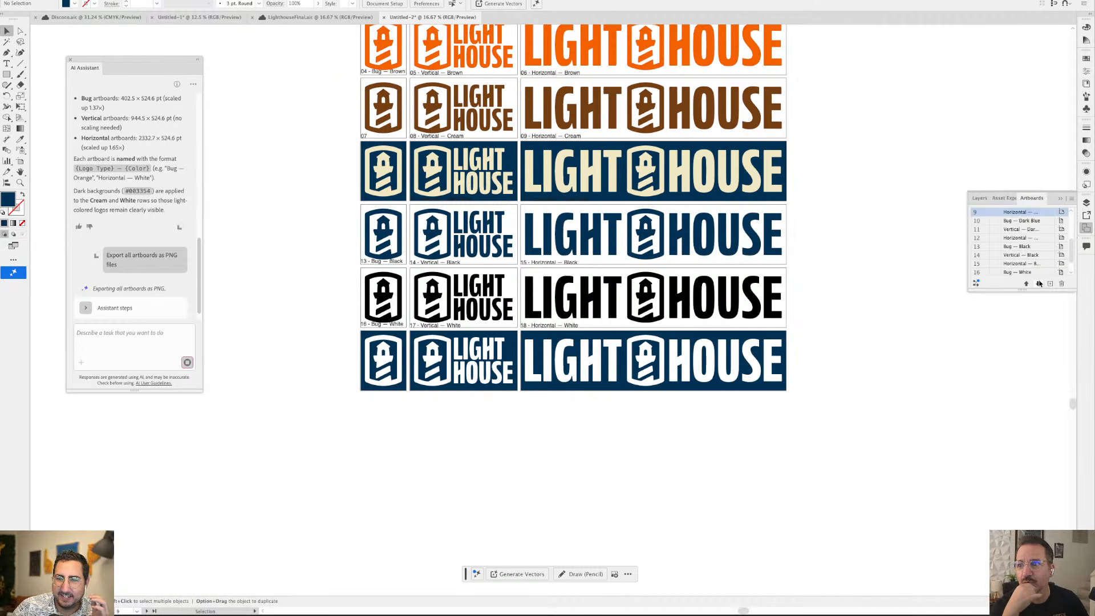
drag(1022, 290, 1037, 511)
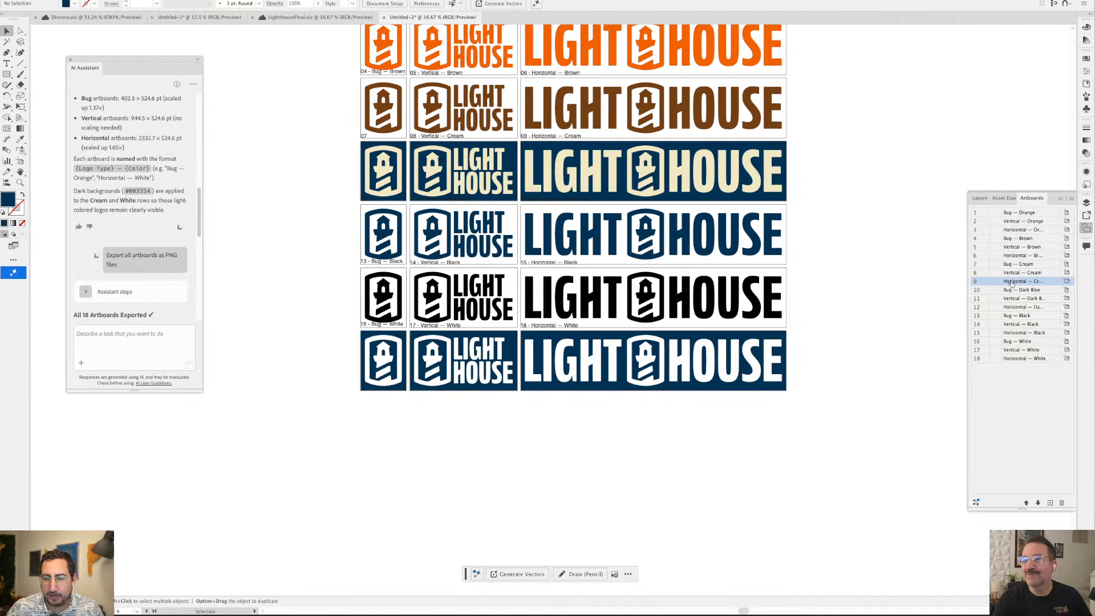
Inspect the Horizontal — Cream artboard's fill color and set its fill to Transparent (Default)
click(1071, 199)
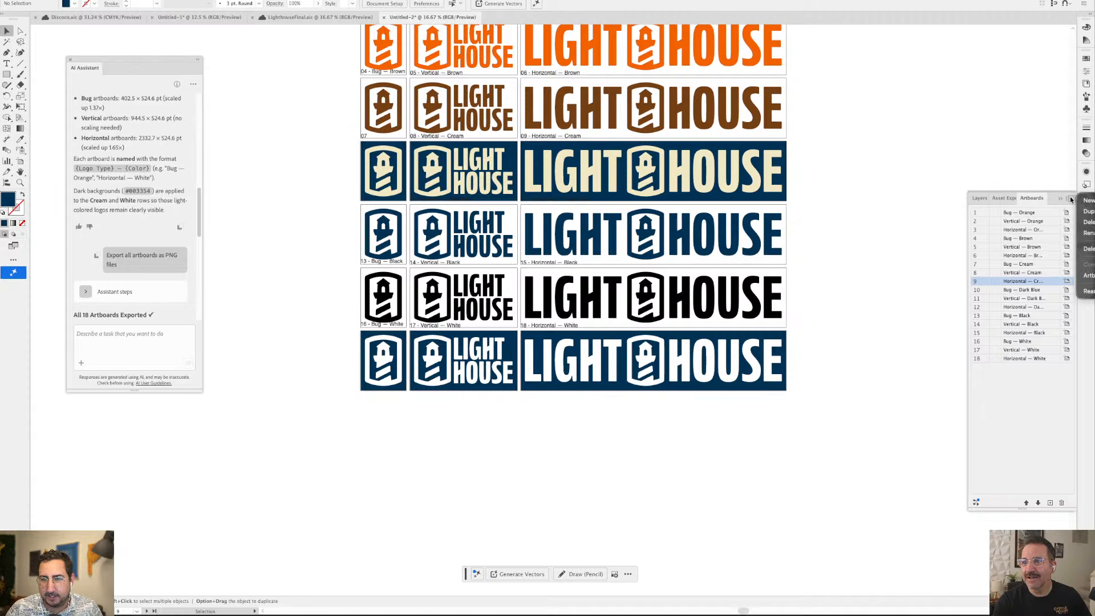
click(1088, 275)
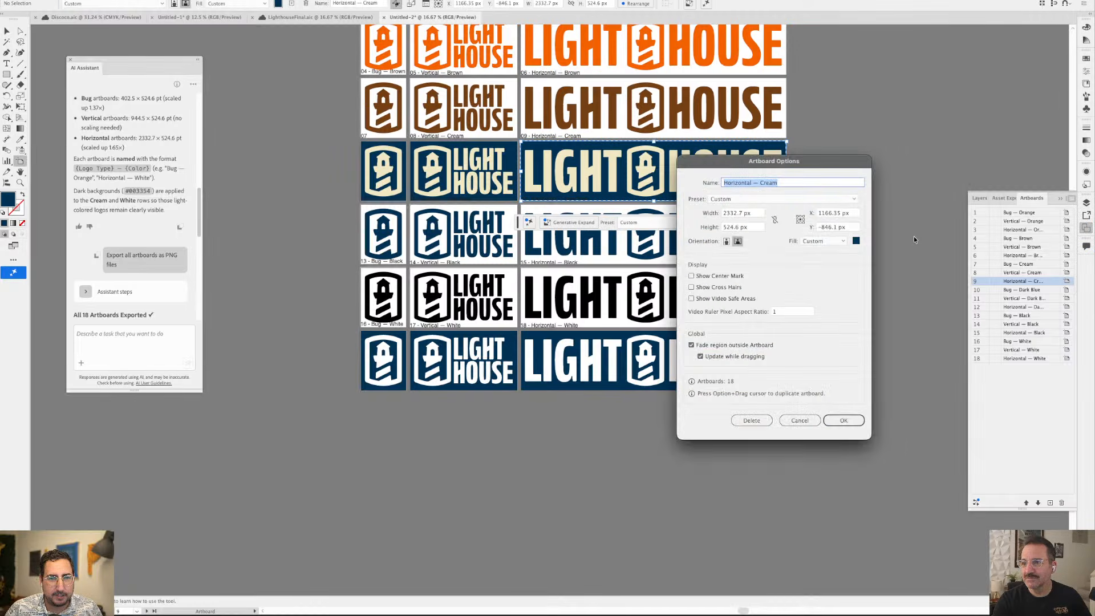
click(855, 242)
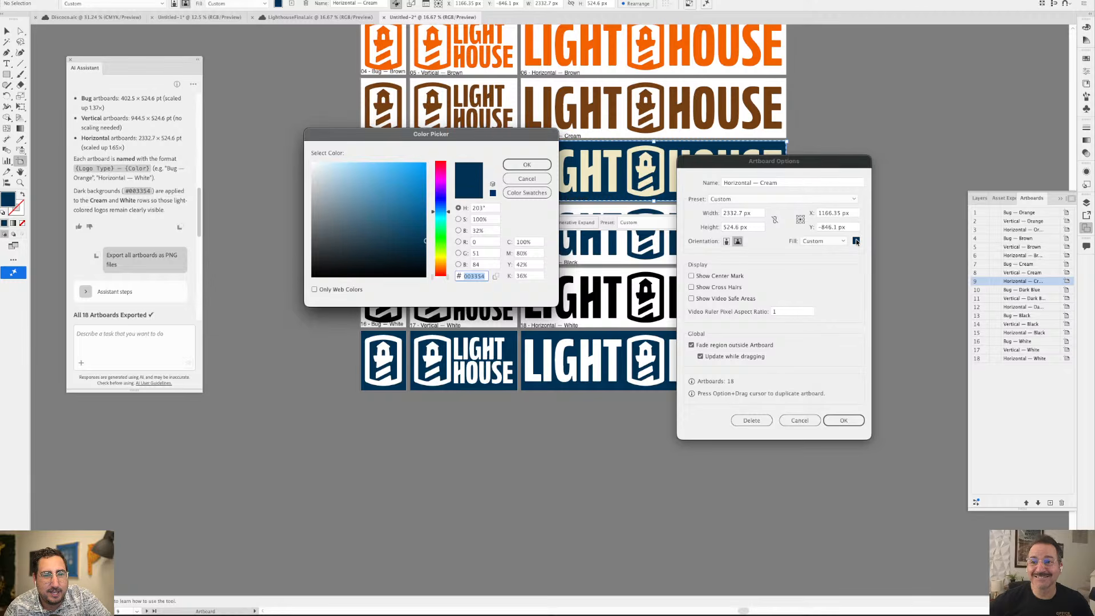
click(524, 179)
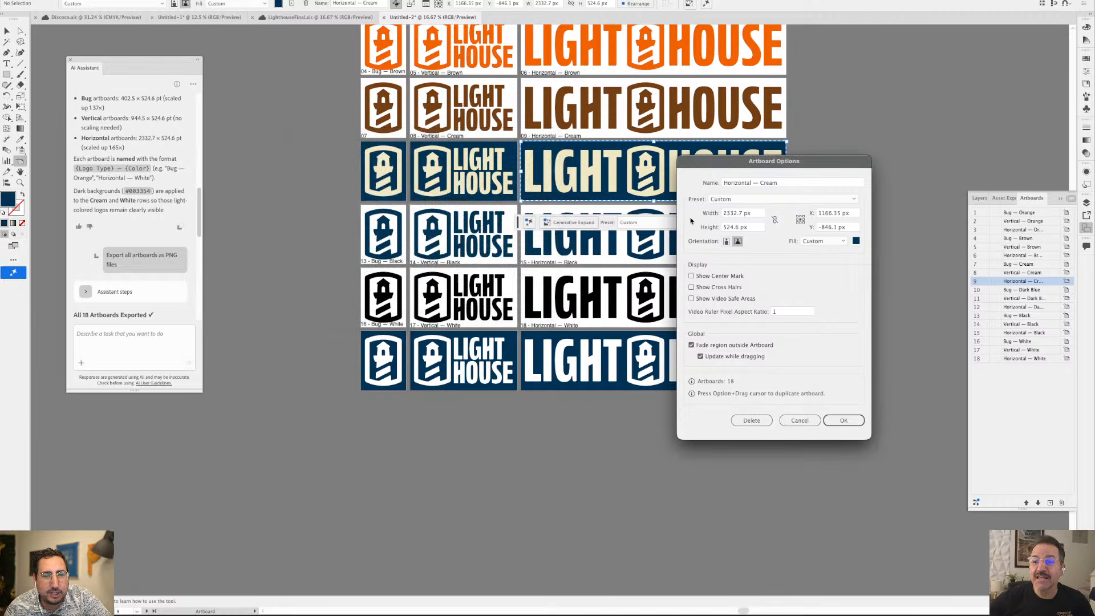
click(814, 243)
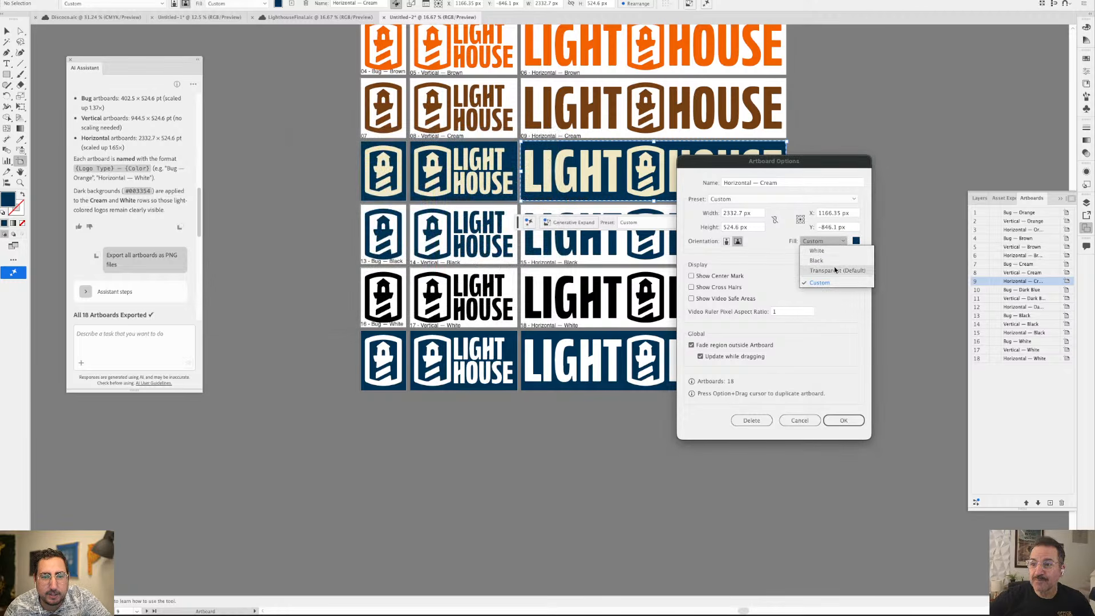
click(827, 265)
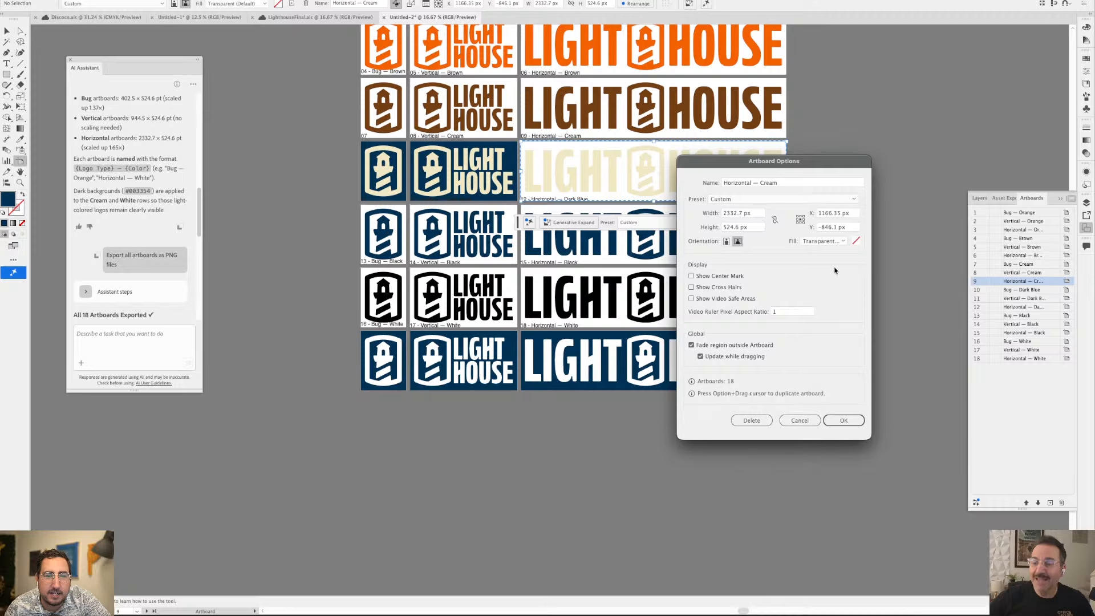
click(833, 420)
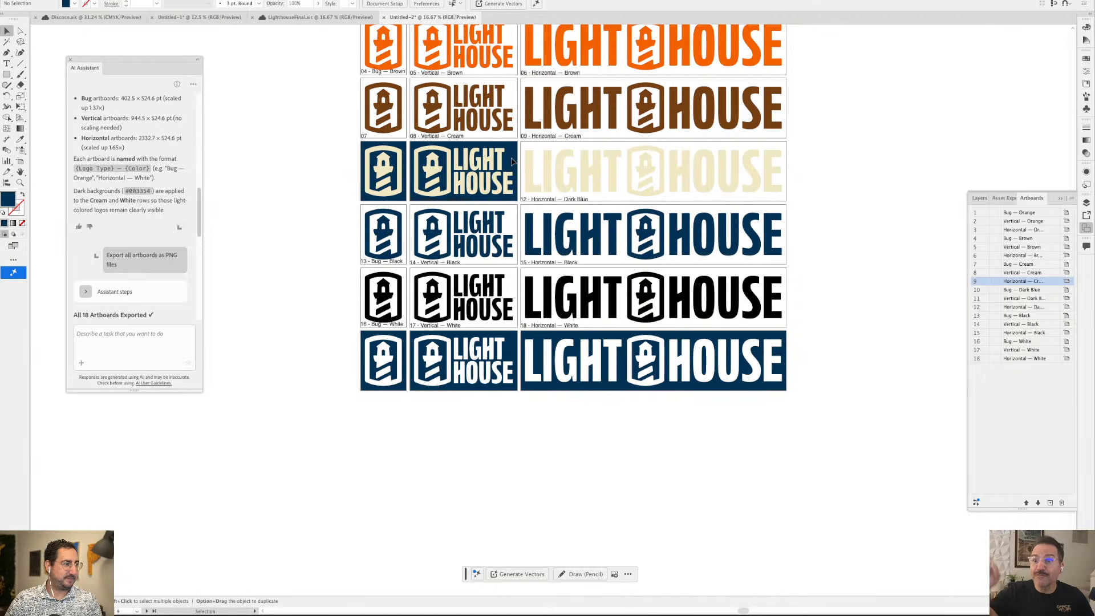
Set the fill of the Vertical — Cream artboard to Transparent (Default)
click(494, 171)
scroll(453, 161, up, 3)
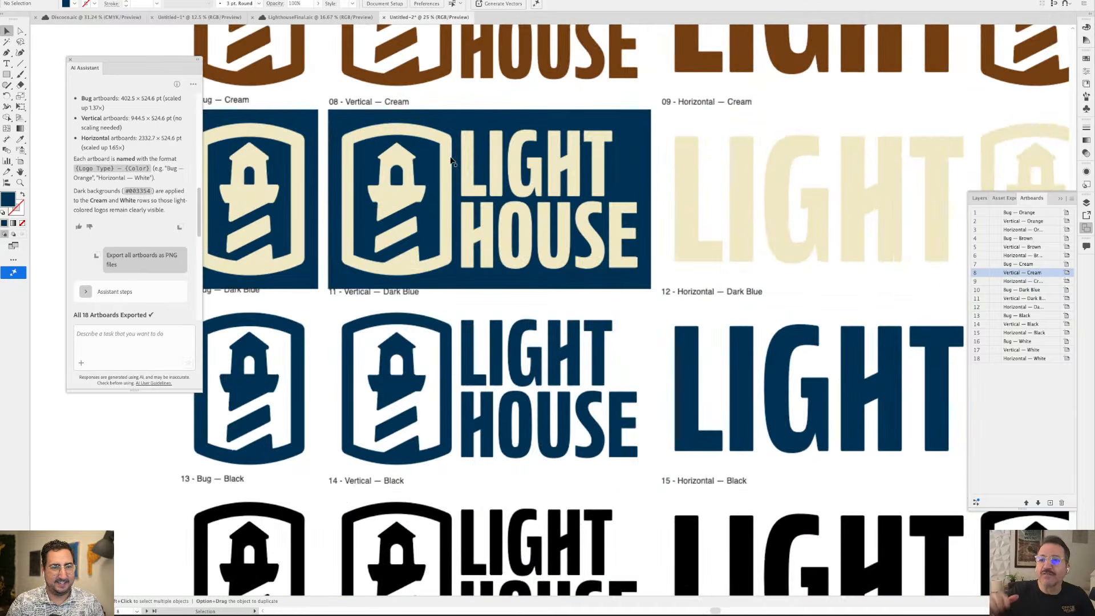
drag(508, 189, 717, 288)
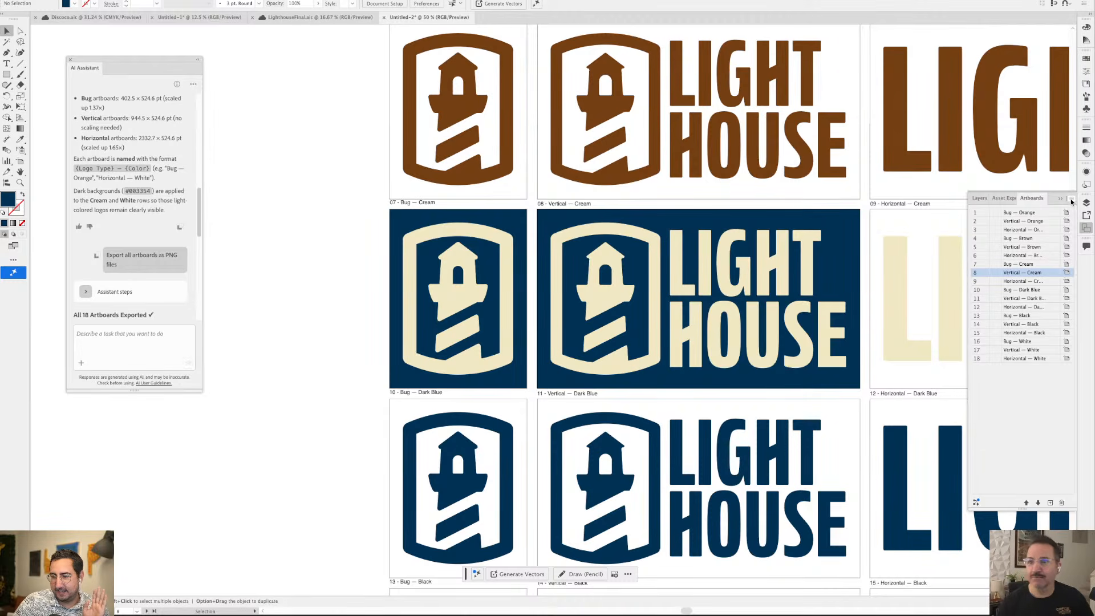
double_click(989, 275)
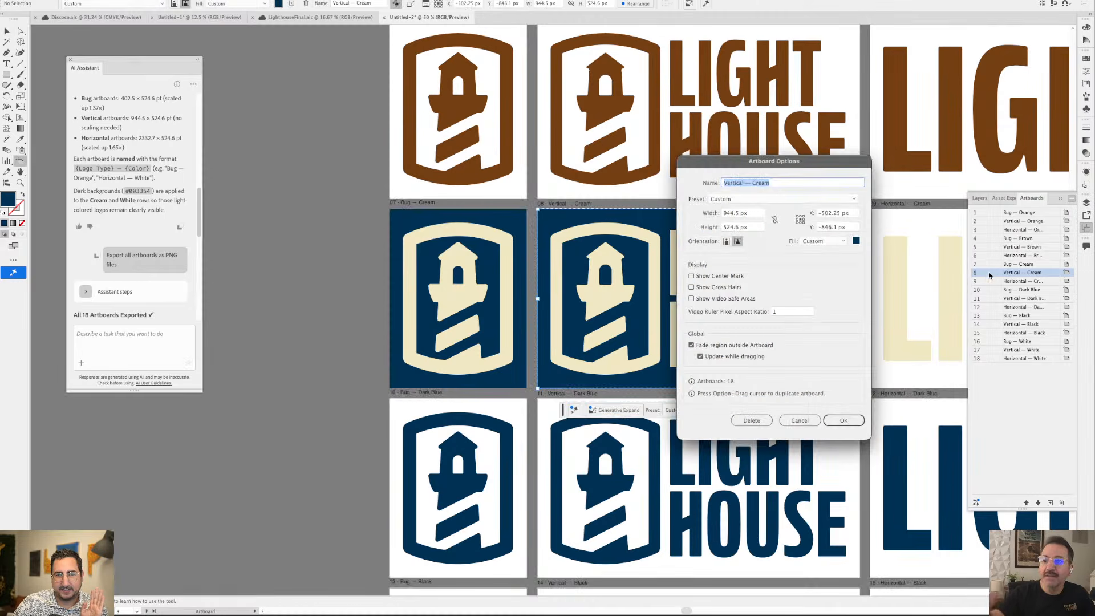
click(823, 241)
click(834, 270)
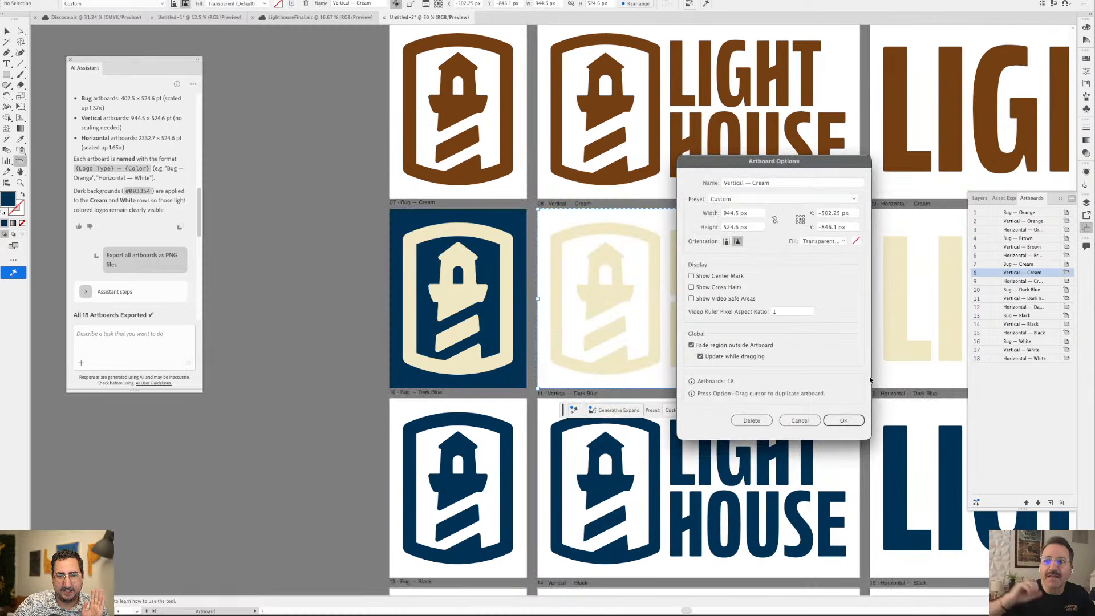
click(844, 420)
key(v)
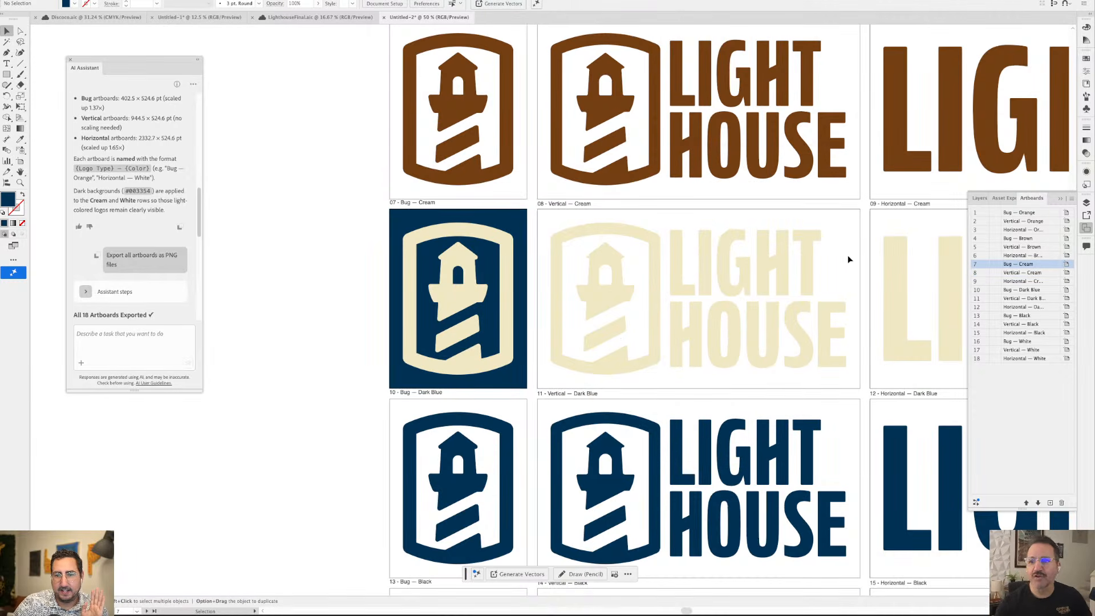
Change the Bug — Cream artboard's fill to Transparent (Default) in its artboard options
click(1073, 202)
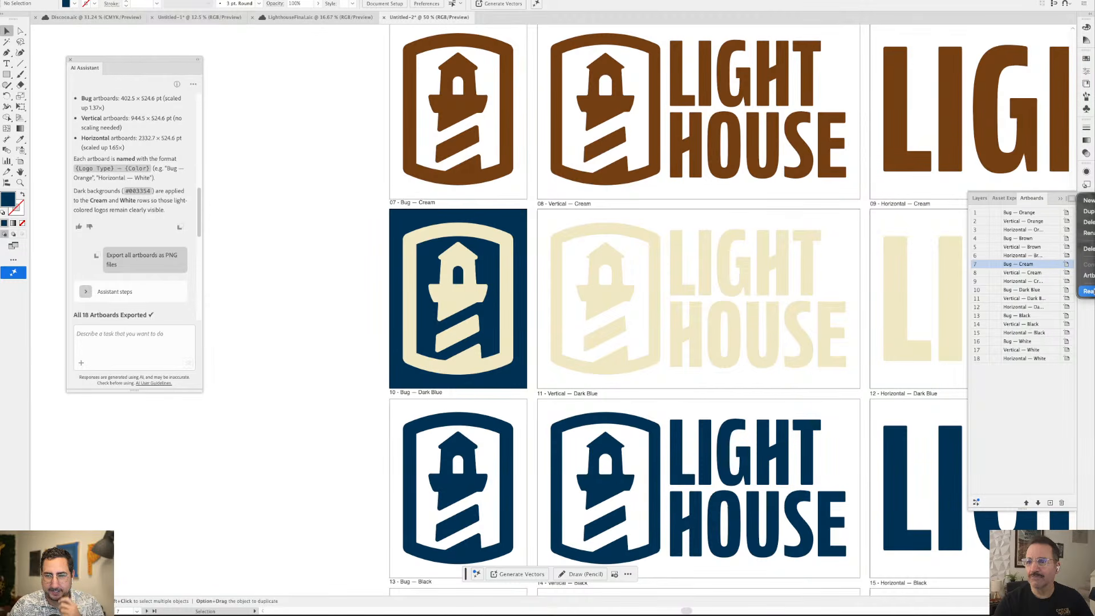
click(1087, 274)
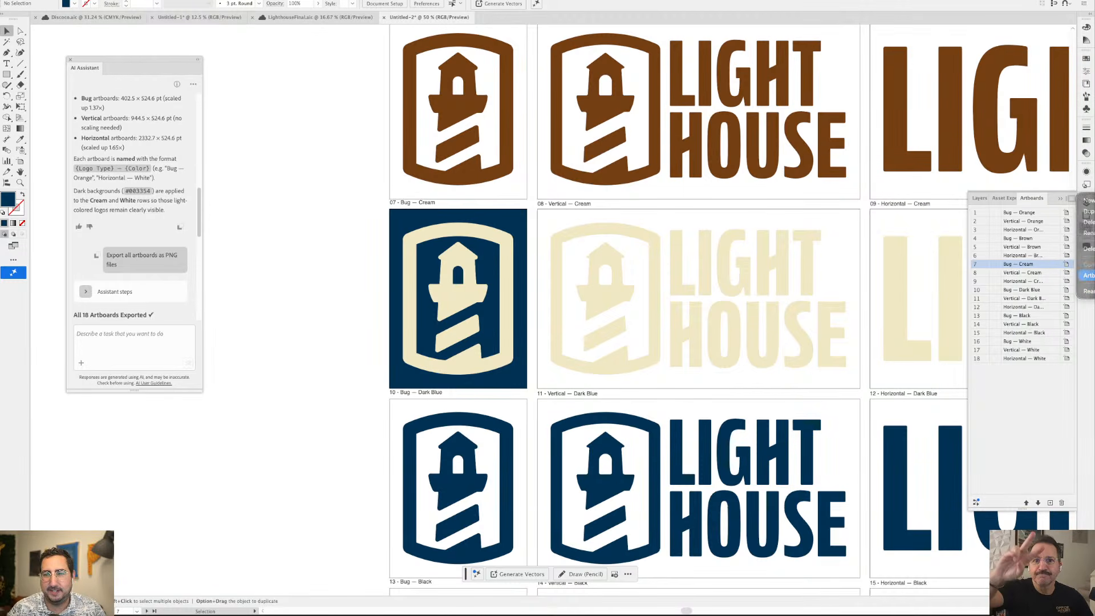
click(844, 242)
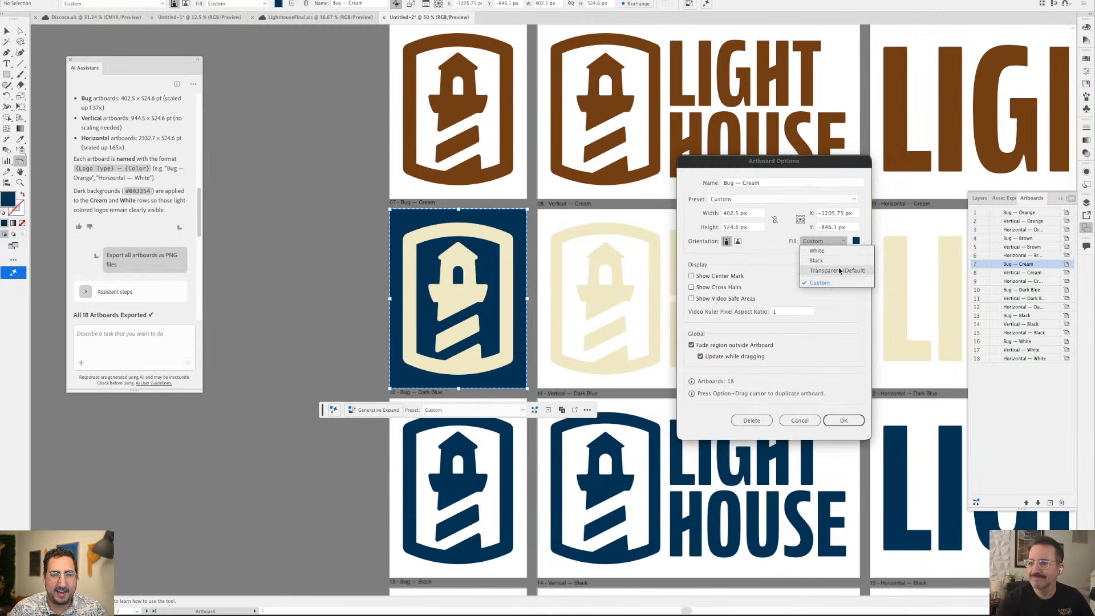
click(838, 269)
click(843, 420)
Set the fill of the Bug — White artboard to Transparent (Default)
scroll(350, 310, down, 10)
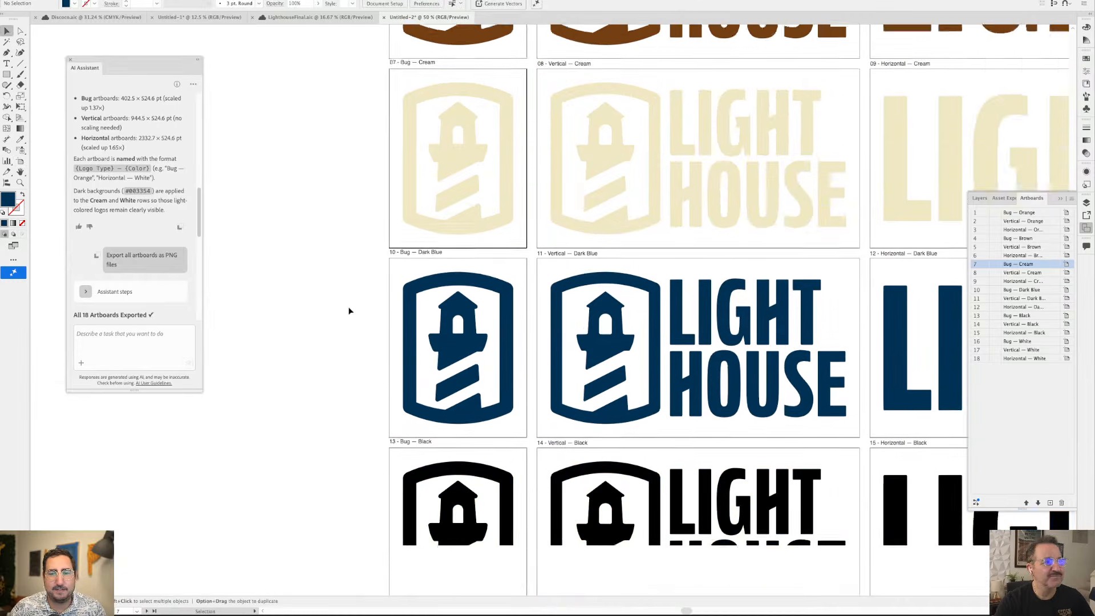
click(506, 273)
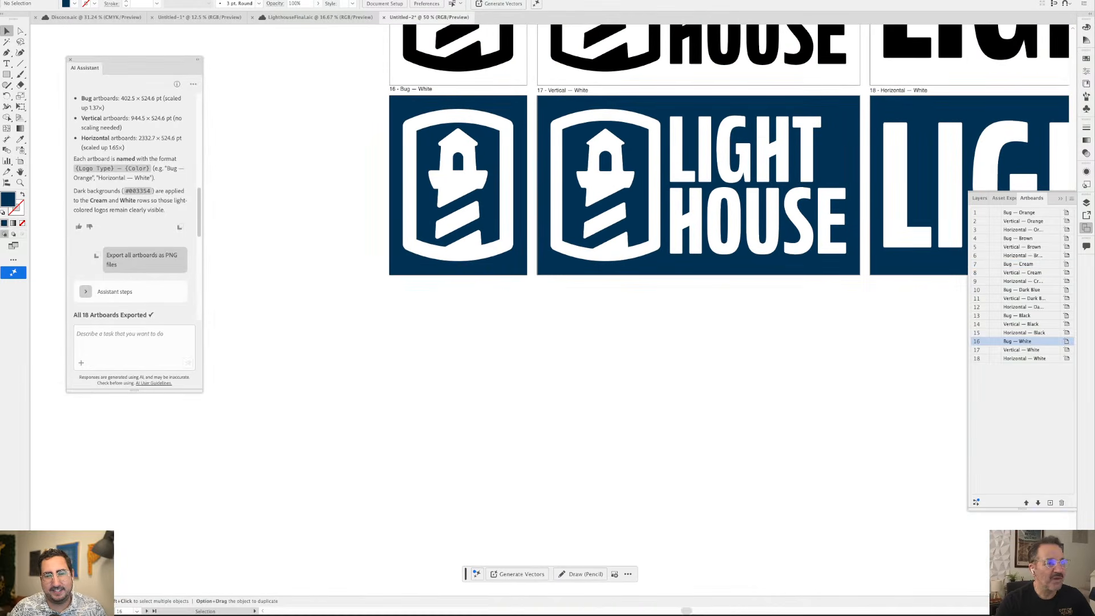
click(1072, 200)
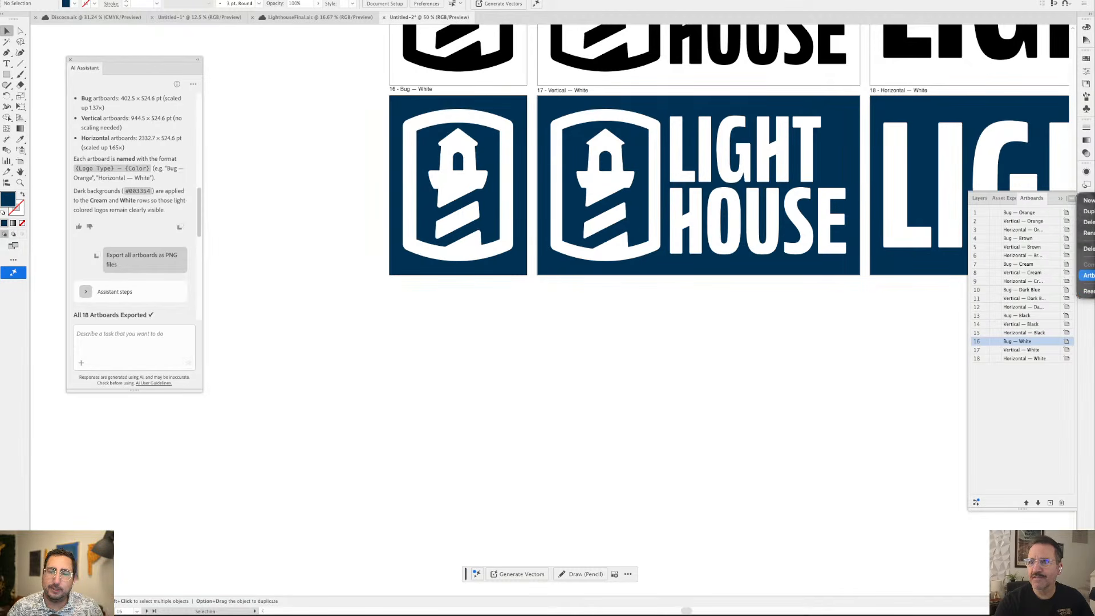
click(1087, 276)
click(827, 242)
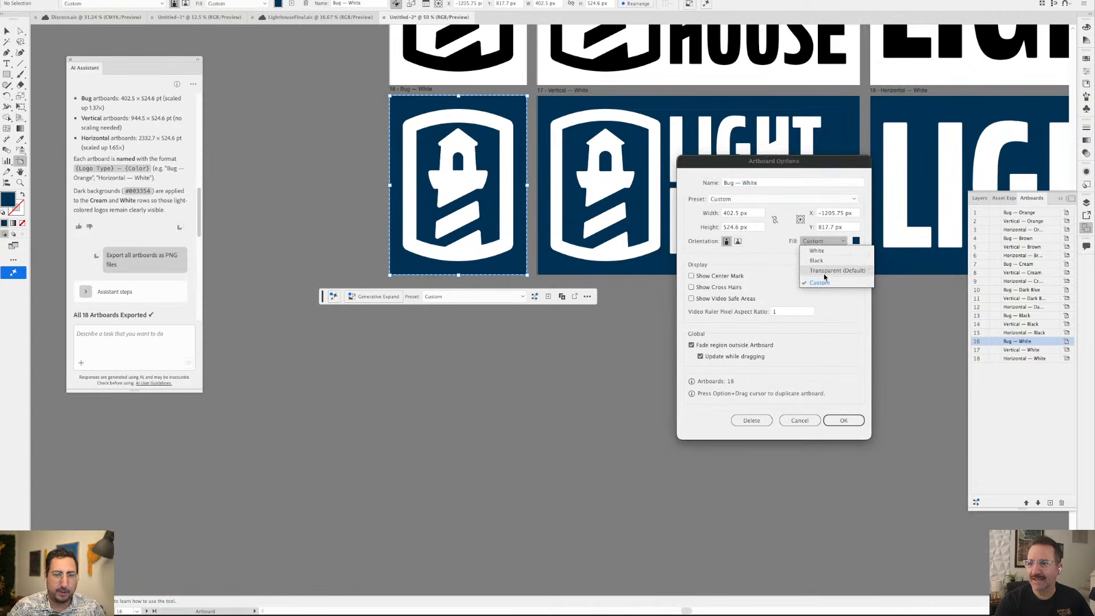
click(824, 271)
click(844, 420)
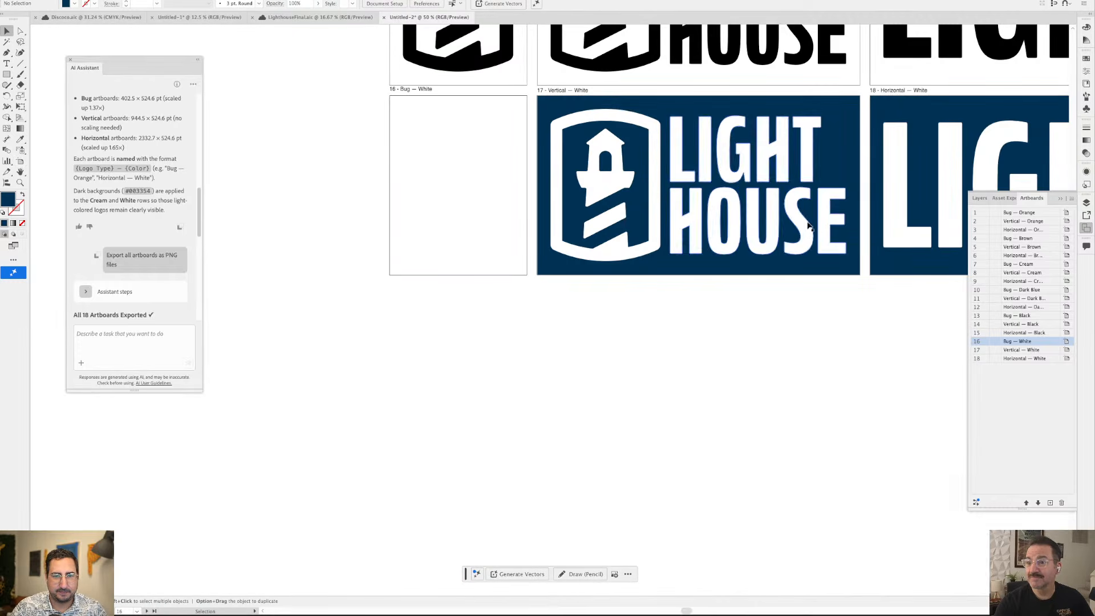
Change the Vertical — White artboard's fill to Transparent (Default) in its artboard options
click(837, 164)
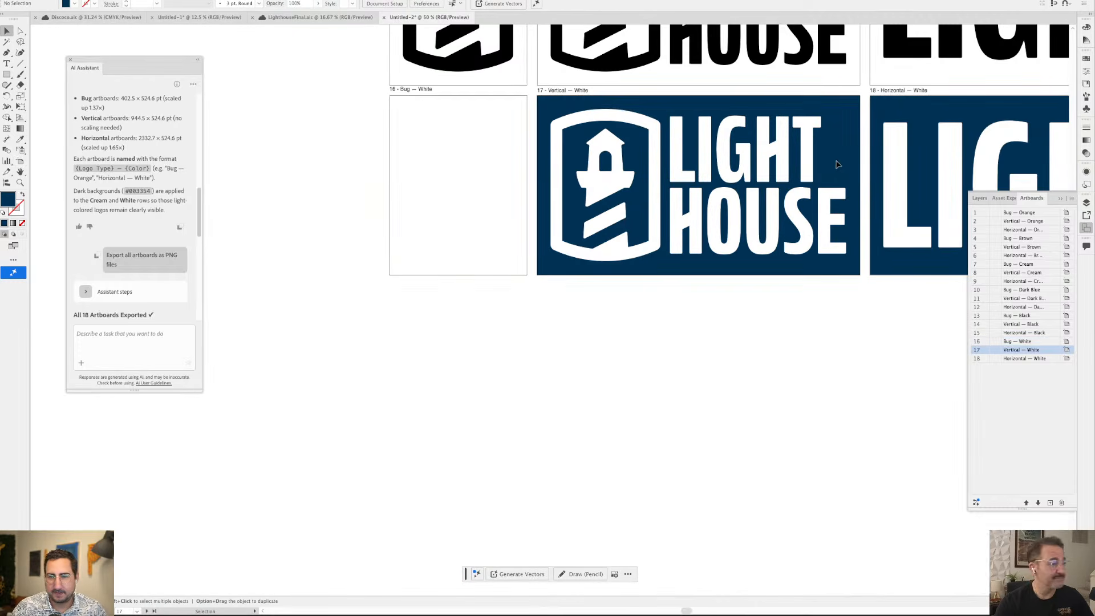
click(1073, 199)
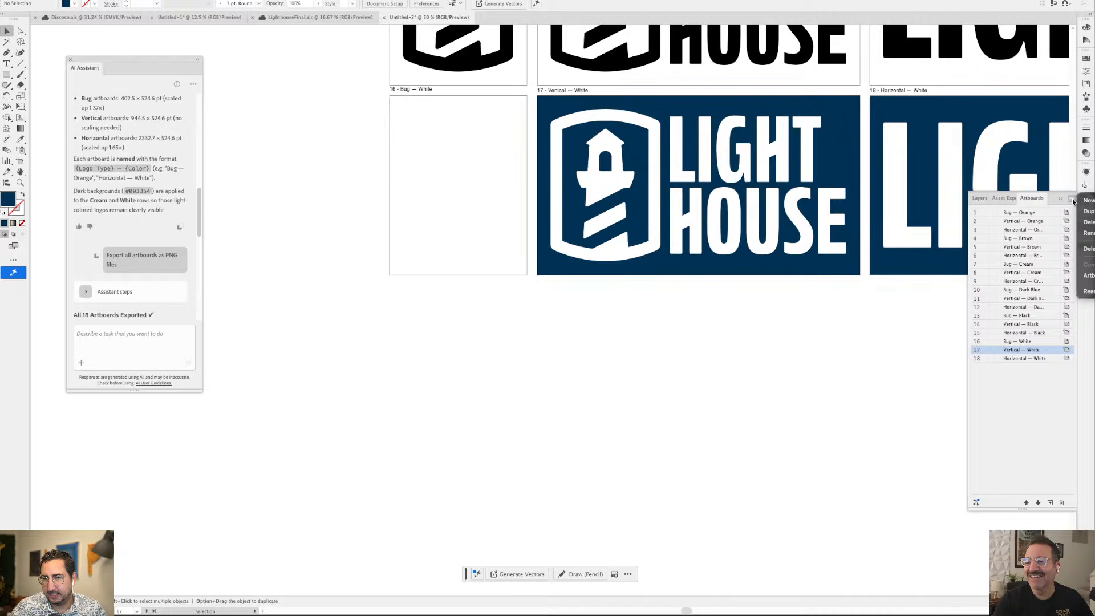
click(793, 260)
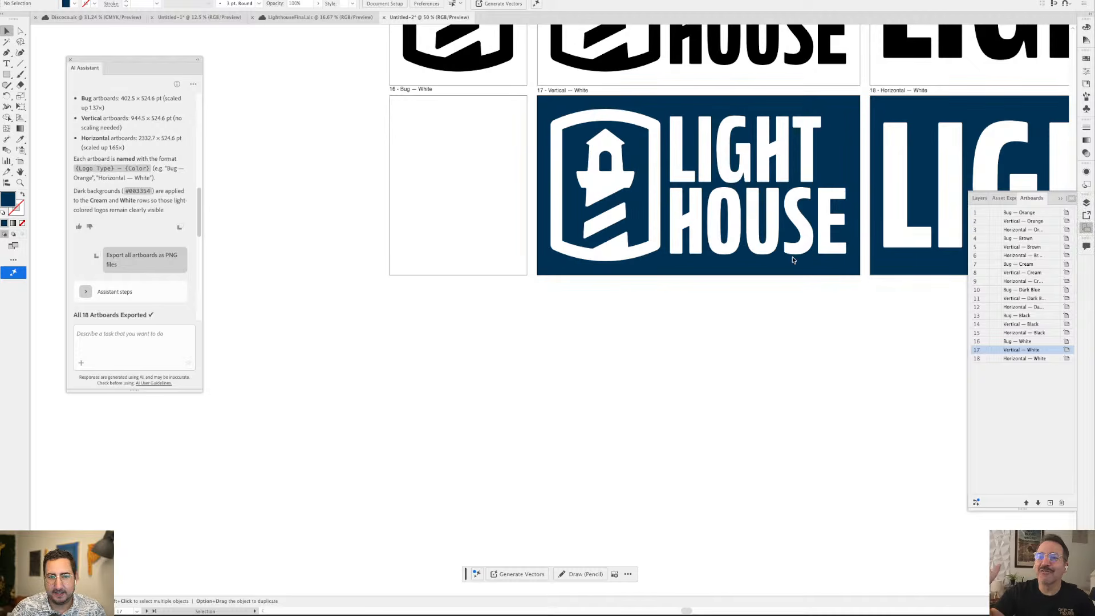
click(811, 242)
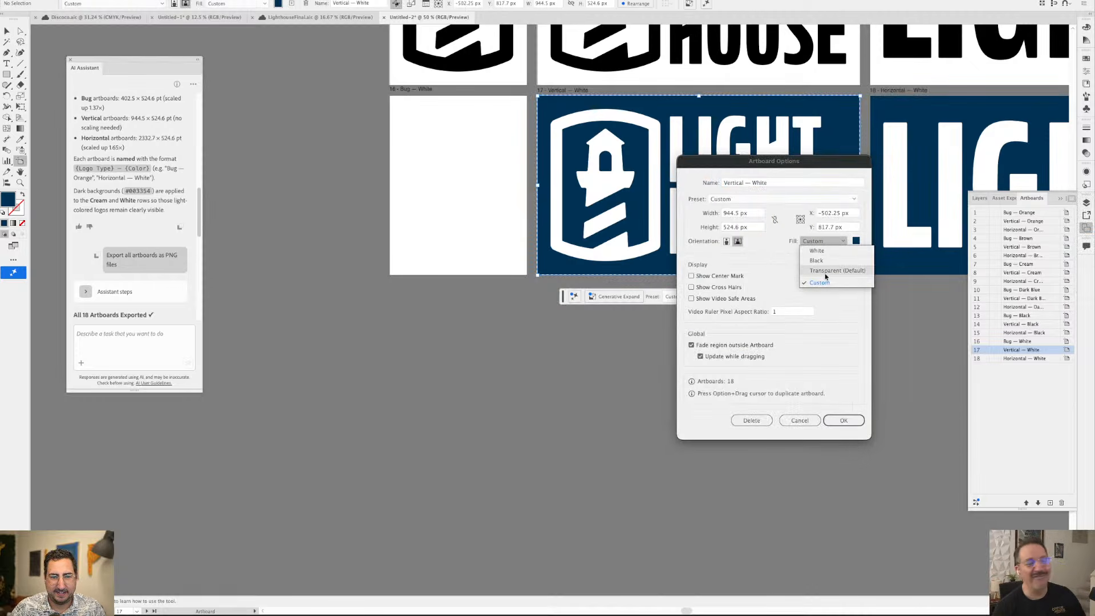
click(826, 268)
click(843, 422)
Set the fill of the Horizontal — White artboard to Transparent (Default)
click(883, 261)
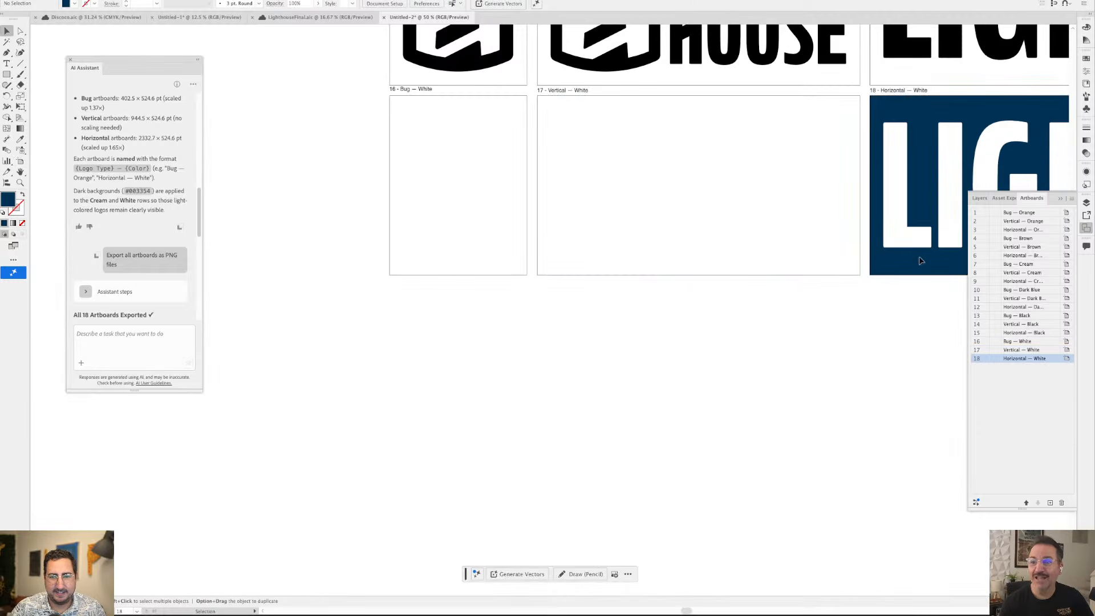
click(1072, 200)
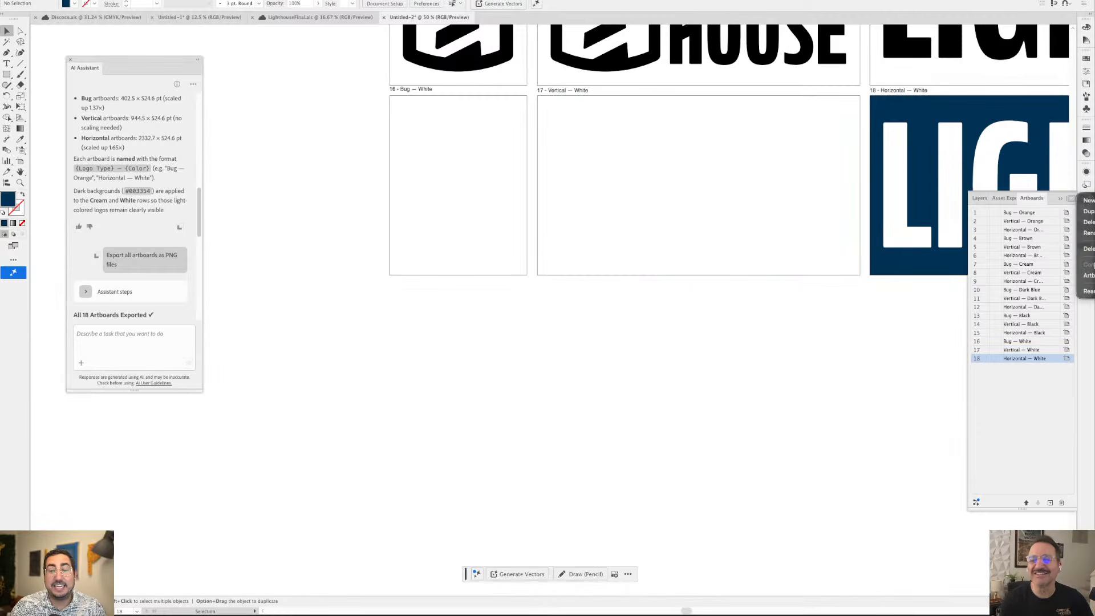
click(1087, 275)
click(823, 241)
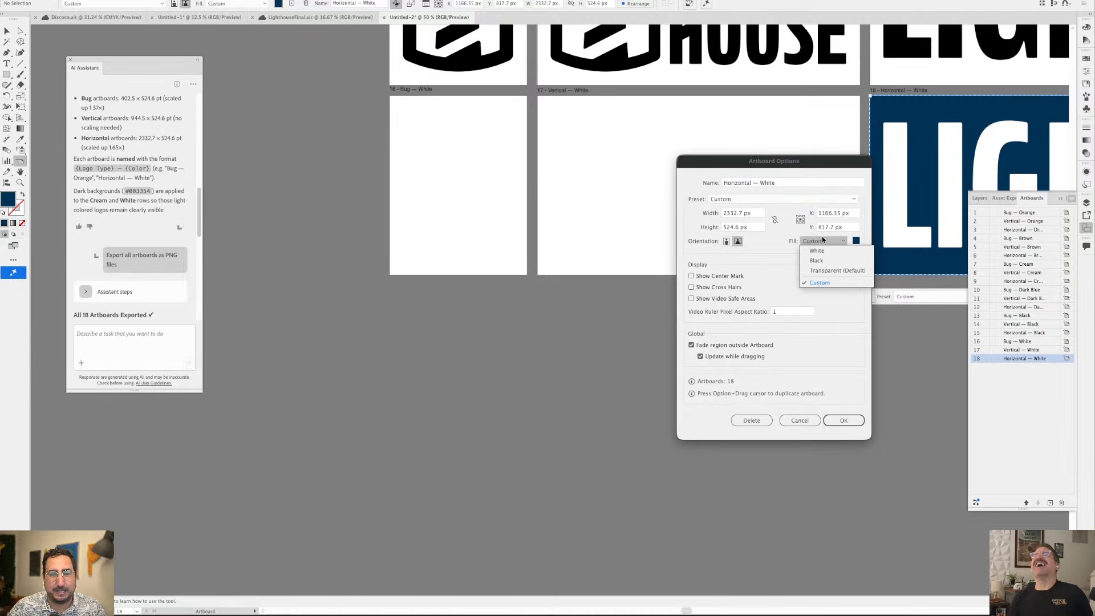
click(821, 271)
click(839, 420)
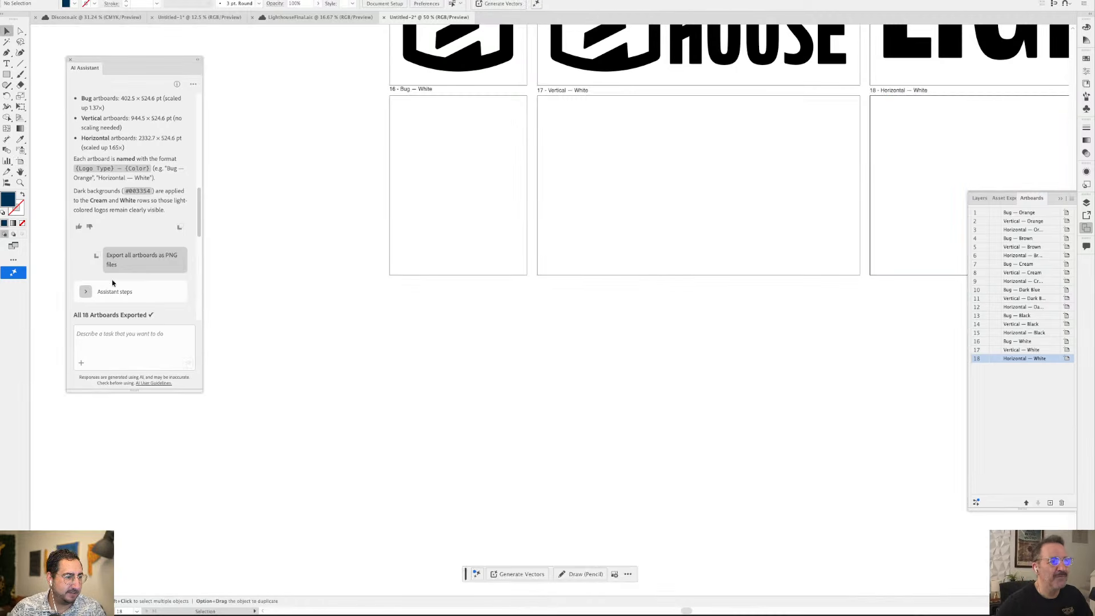
Read the AI Assistant's report on the PNG export of the Lighthouse artboards
scroll(112, 281, down, 5)
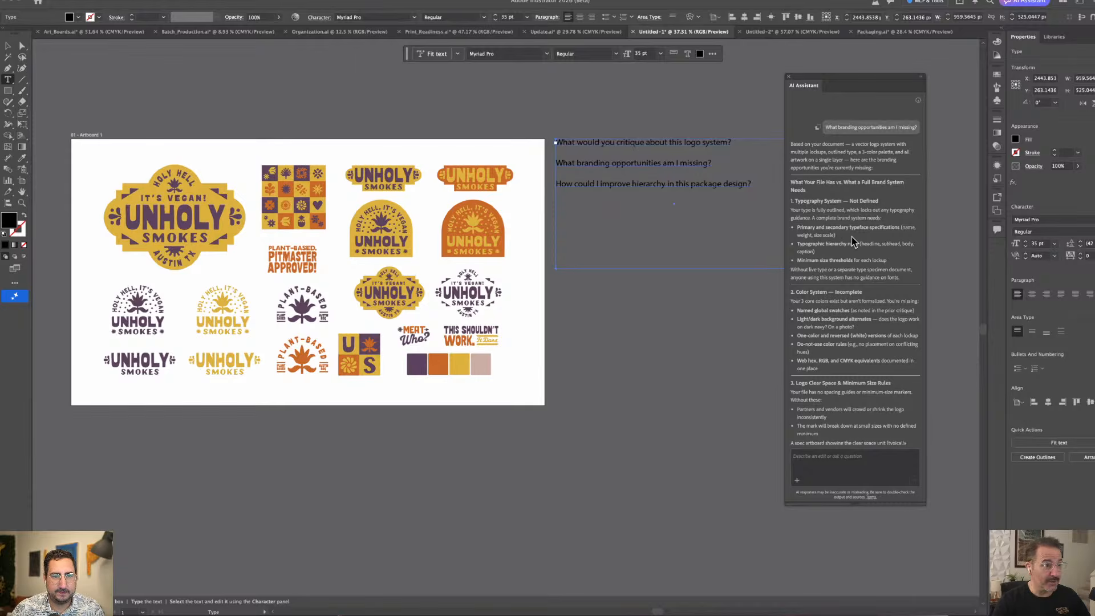
Read the AI Assistant's full answer on missing branding opportunities for the Unholy Smokes logo system
scroll(852, 239, up, 1)
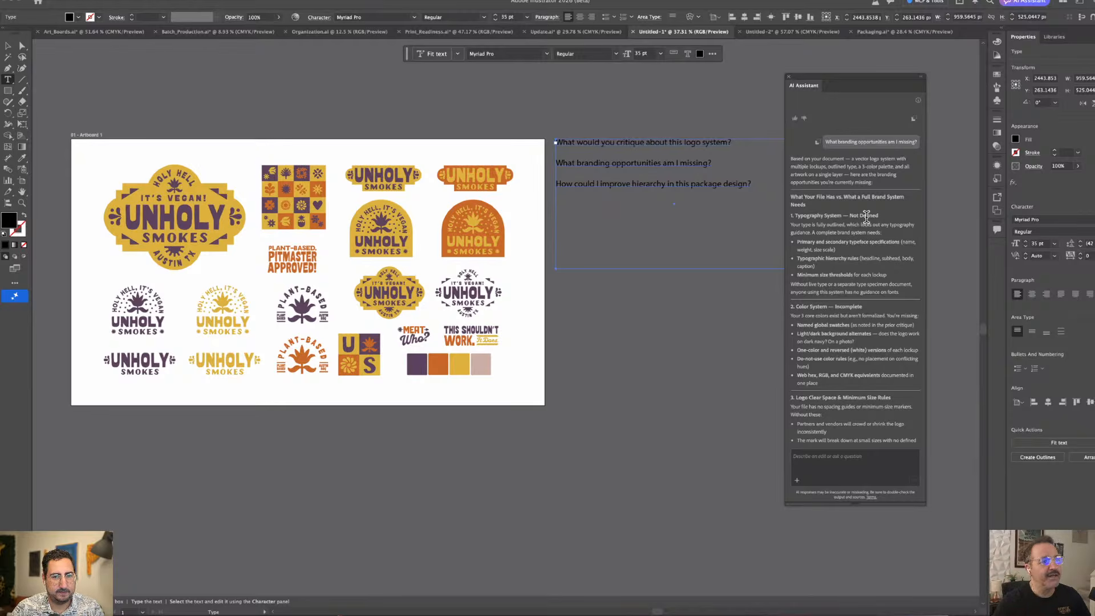
scroll(855, 216, down, 1)
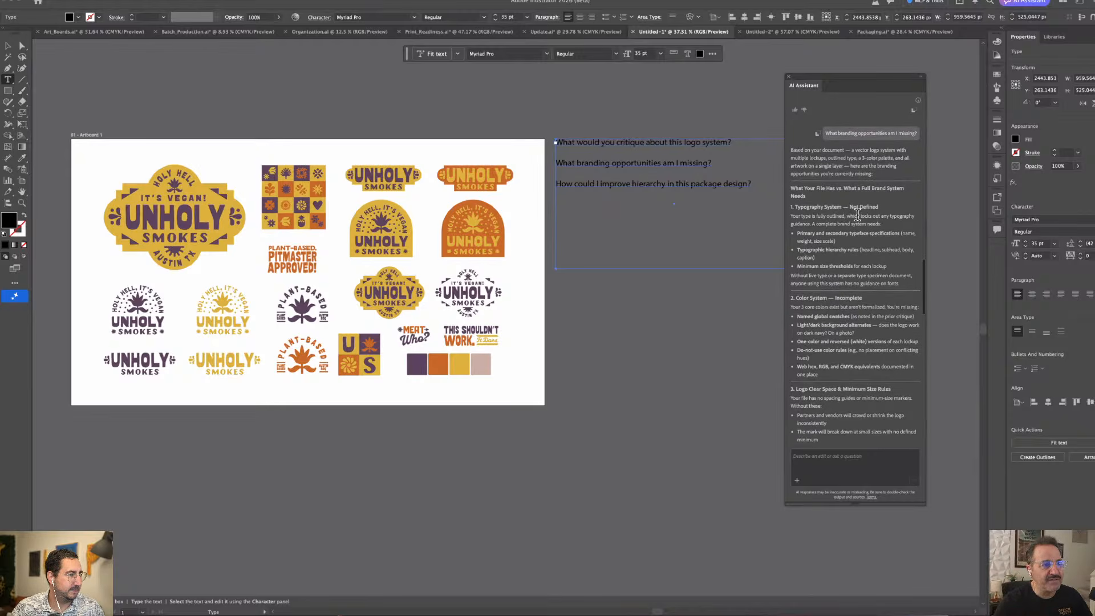
scroll(858, 216, down, 3)
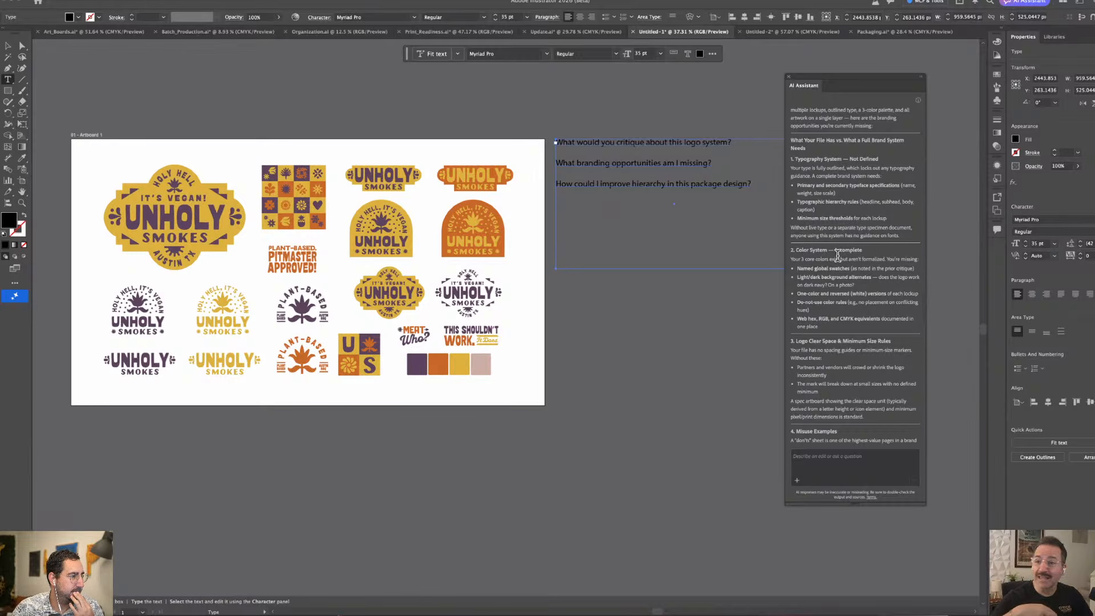
scroll(837, 256, down, 5)
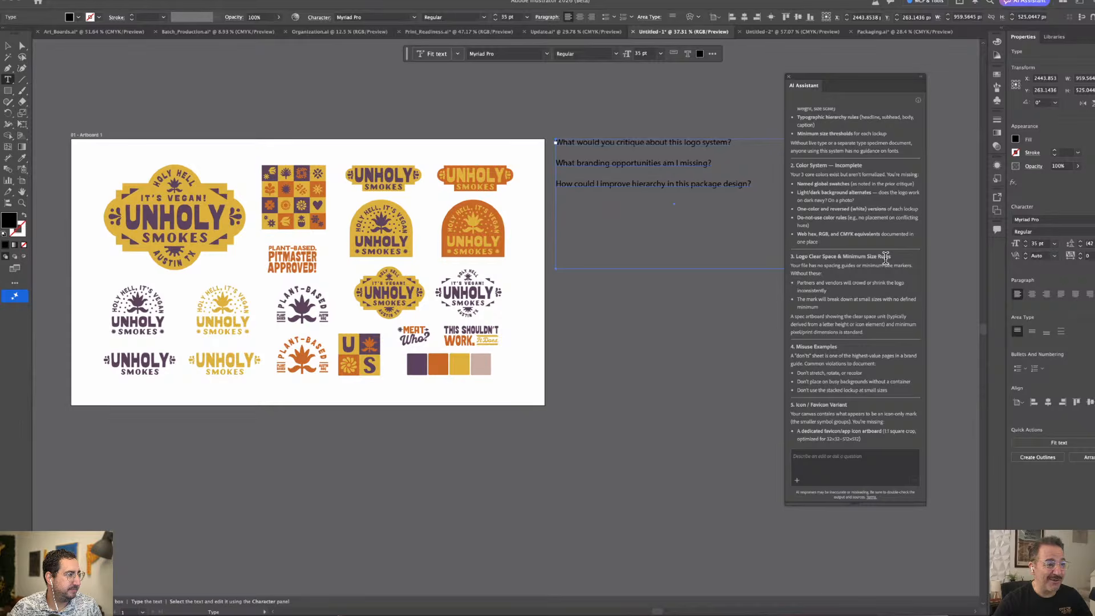
scroll(886, 257, down, 4)
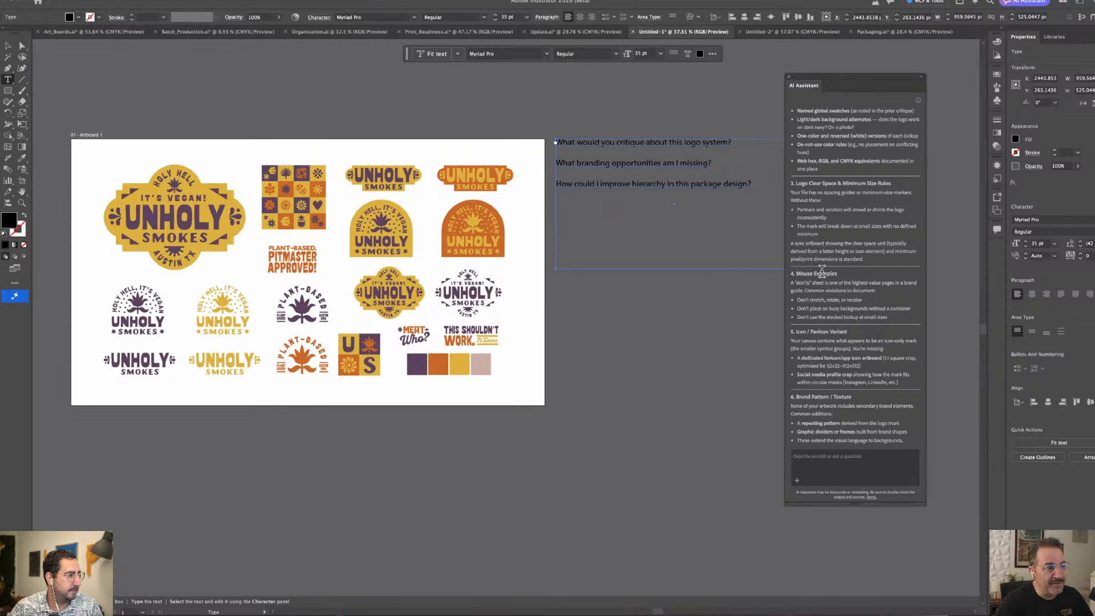
scroll(821, 277, down, 1)
scroll(821, 277, down, 1)
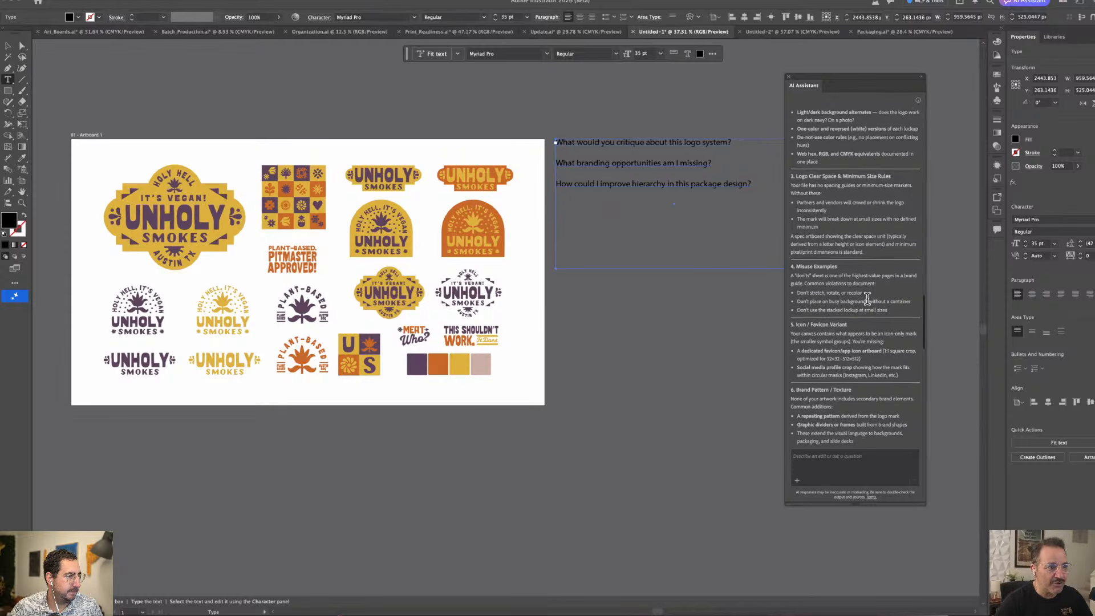
scroll(867, 297, down, 5)
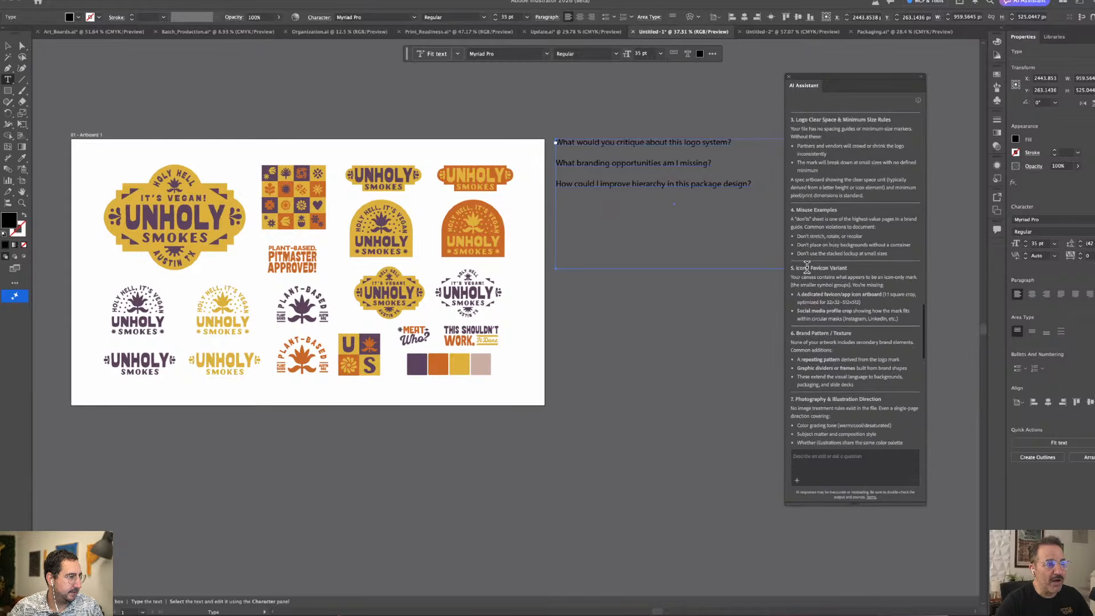
scroll(830, 363, down, 4)
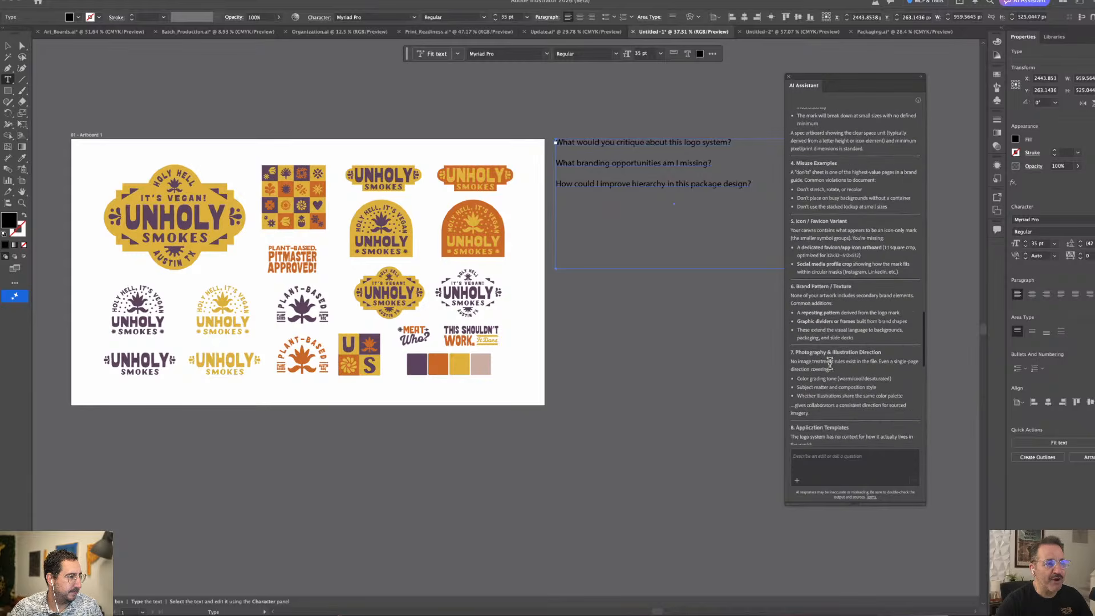
scroll(830, 363, down, 15)
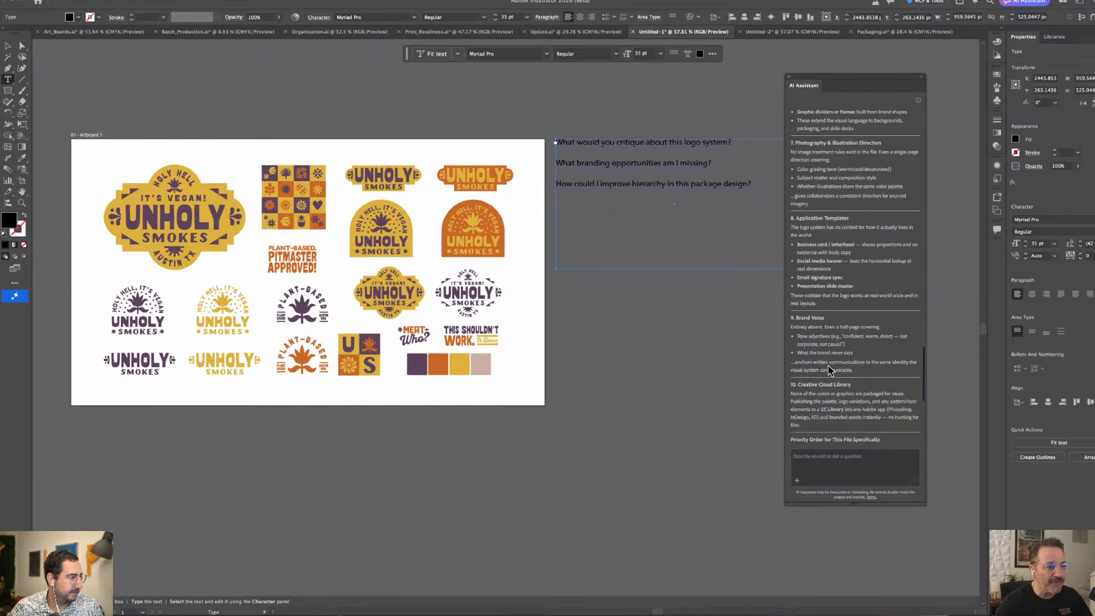
scroll(828, 366, down, 13)
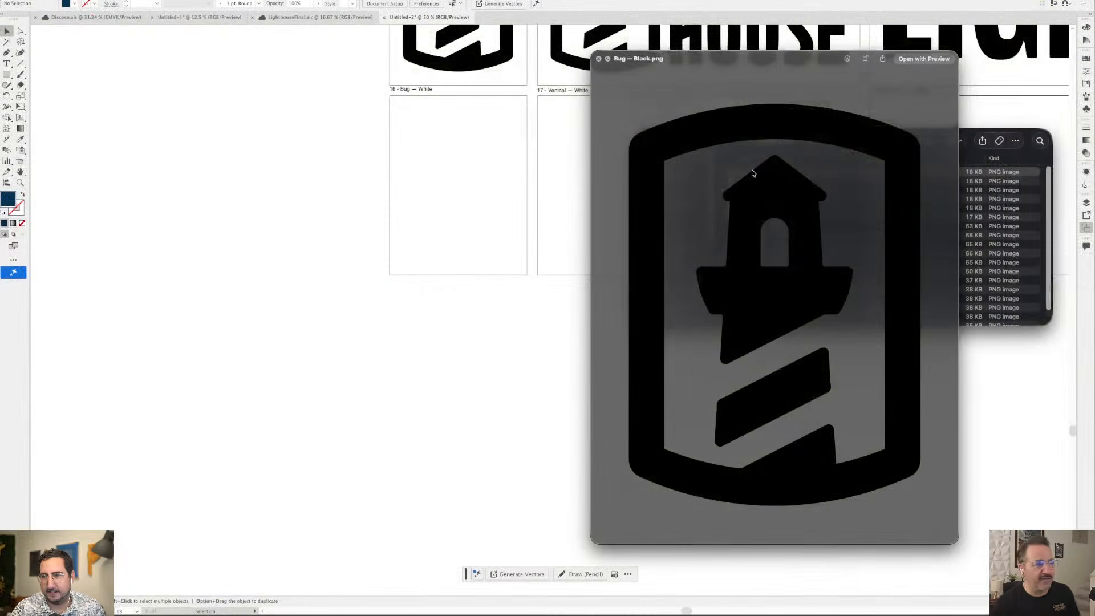
Preview the exported Bug and Vertical PNG files in the Lighthouse folder to check their transparent backgrounds
key(Down)
key(Down)
key(Down)
key(Down)
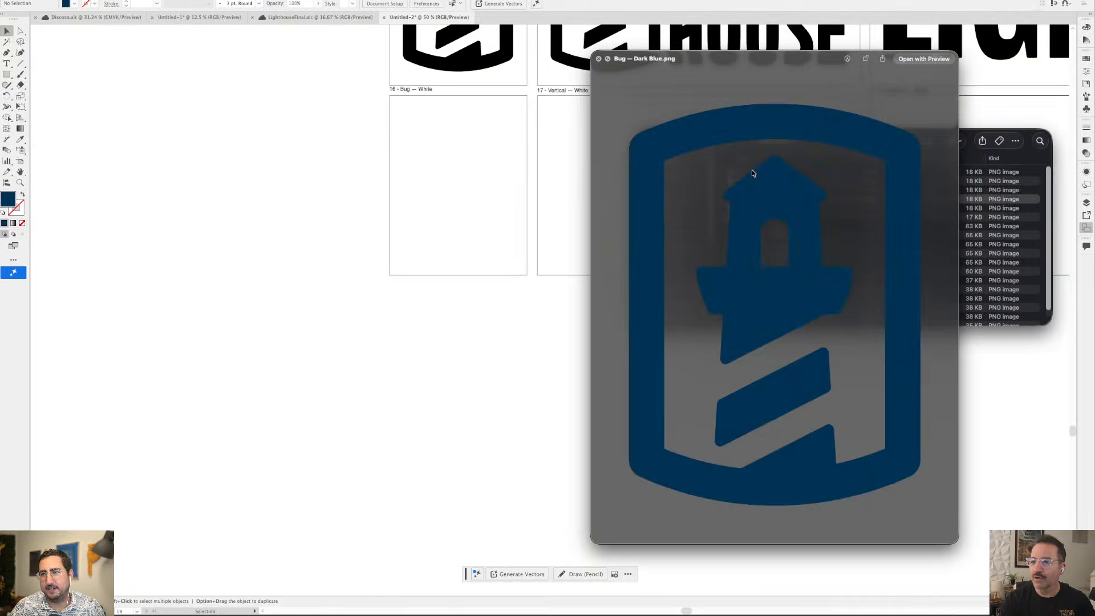
key(Down)
key(Down)
key(Down)
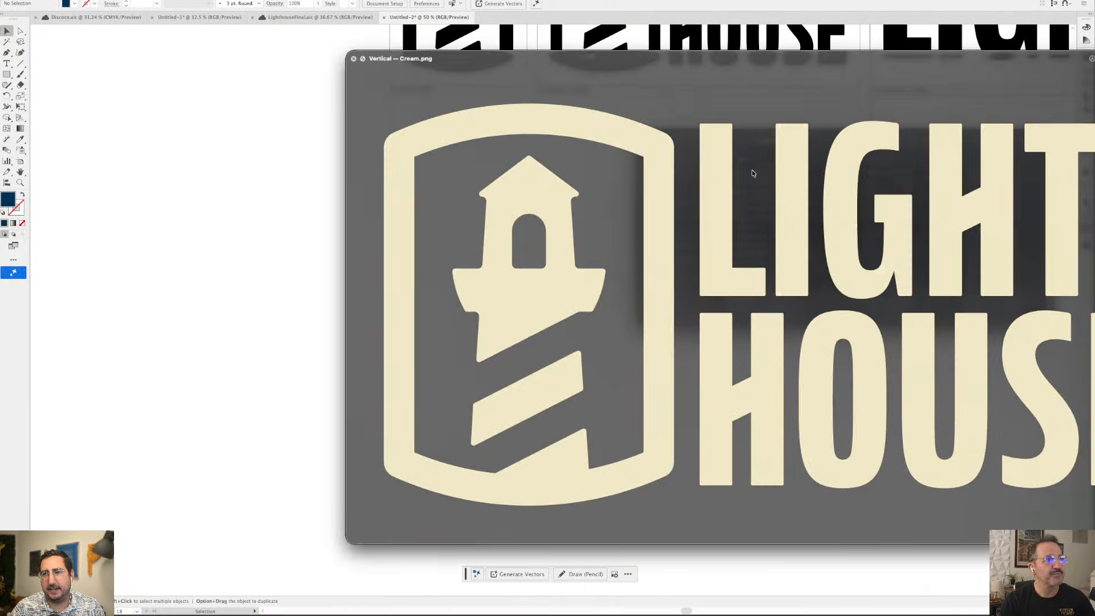
key(Down)
key(Down)
key(Down)
key(Down)
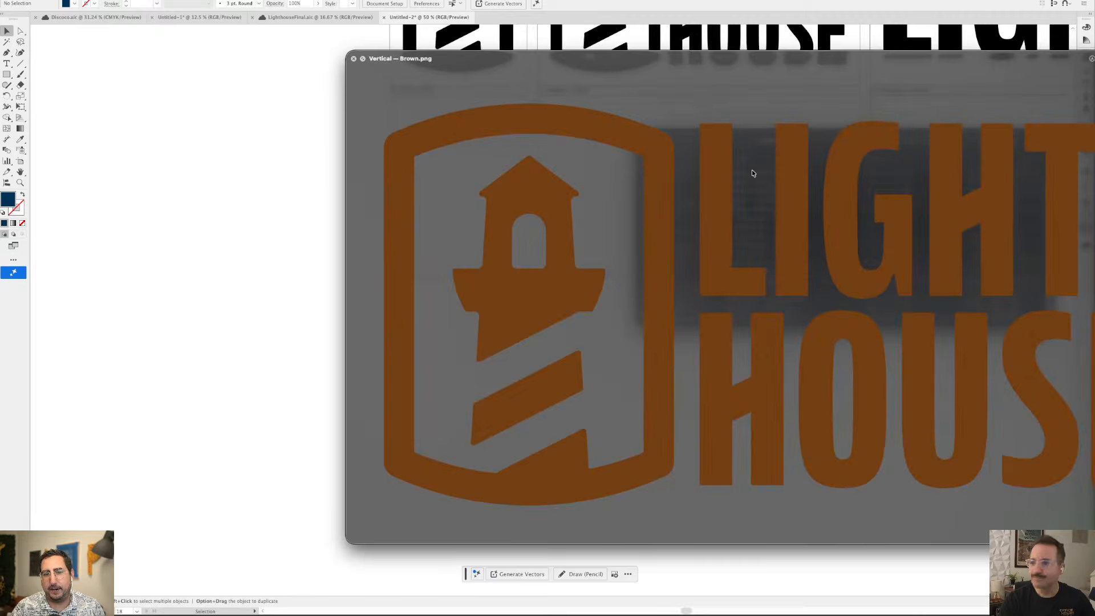
key(Up)
key(Up)
key(Up)
key(Up)
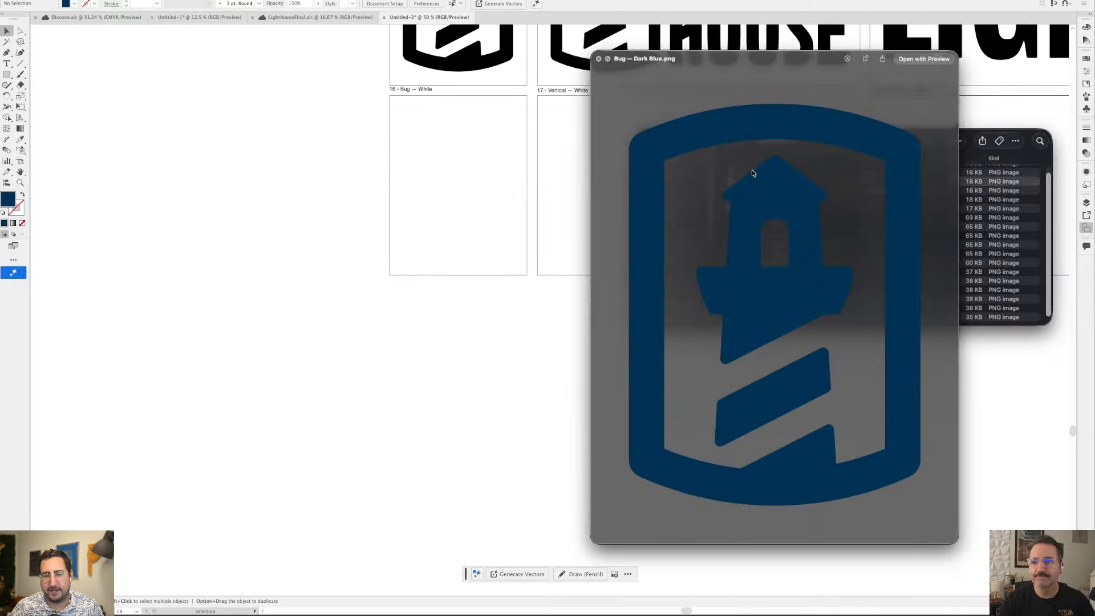
key(space)
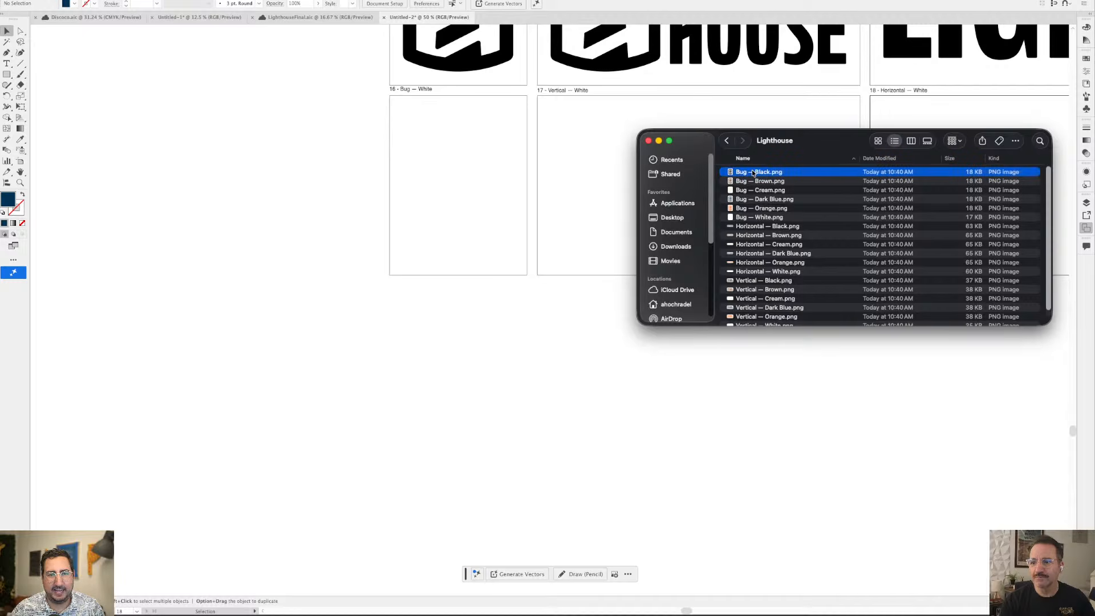
Return to Illustrator, collapse the Artboards panel and look over the complete set of Lighthouse logo artboards
click(339, 174)
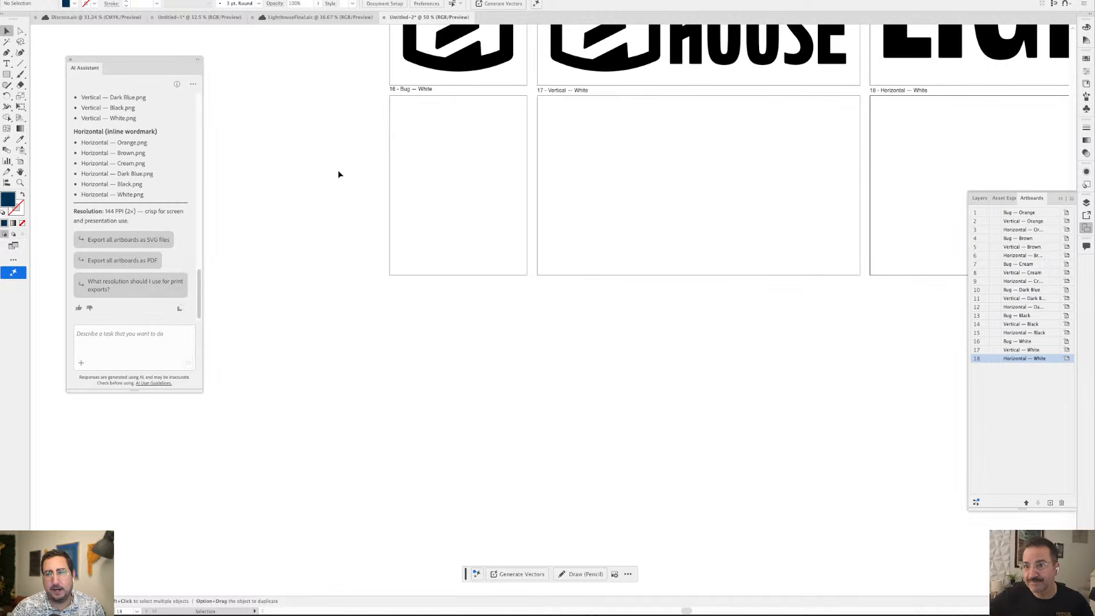
click(1060, 198)
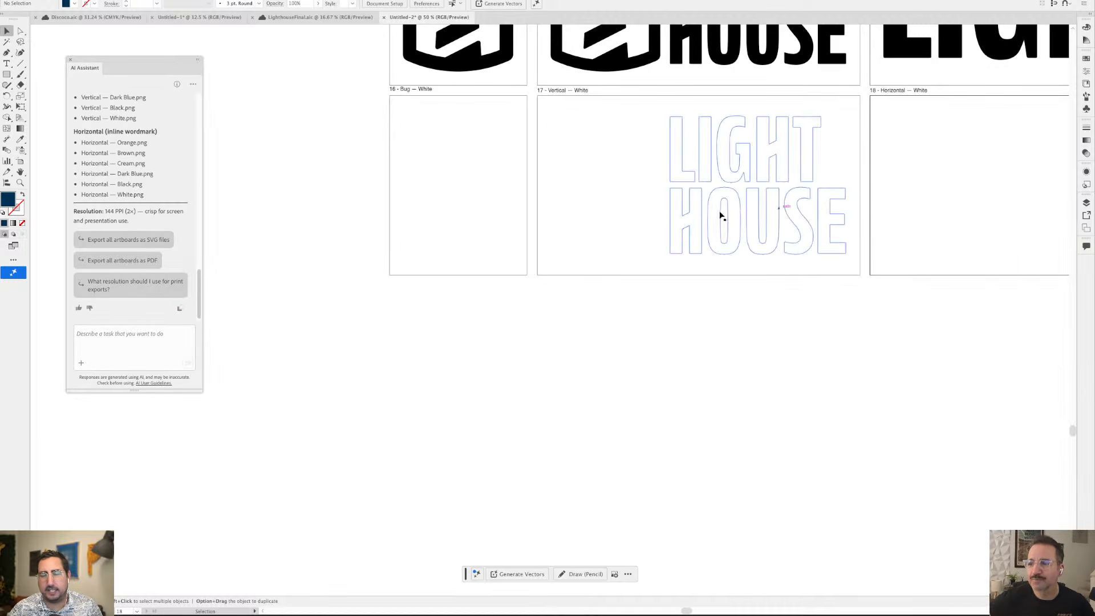
drag(749, 191, 462, 343)
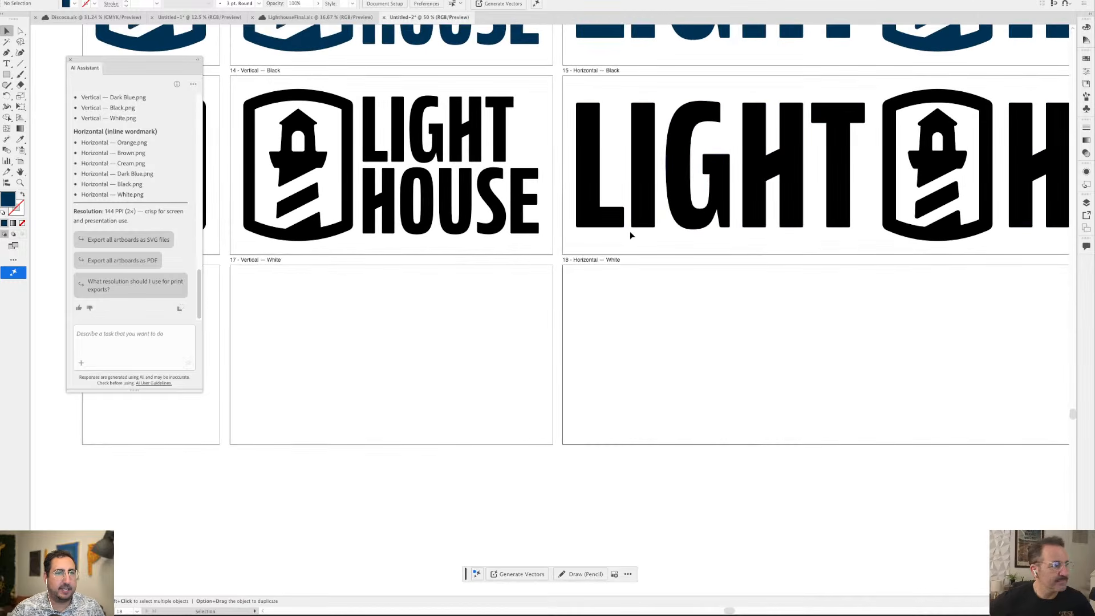
scroll(631, 231, down, 2)
drag(652, 201, 576, 389)
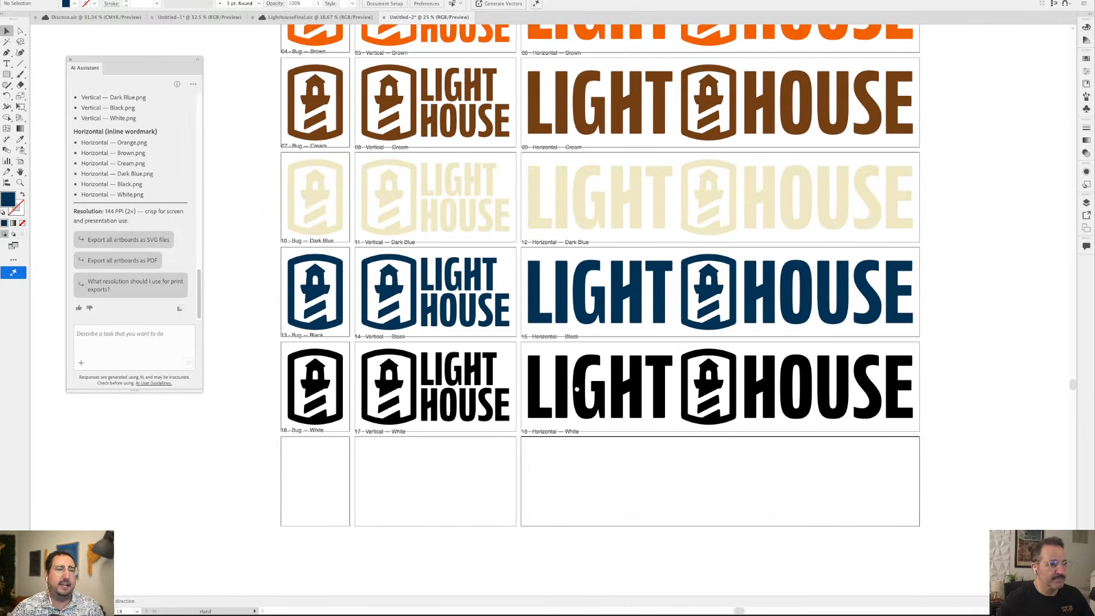
scroll(577, 389, up, 3)
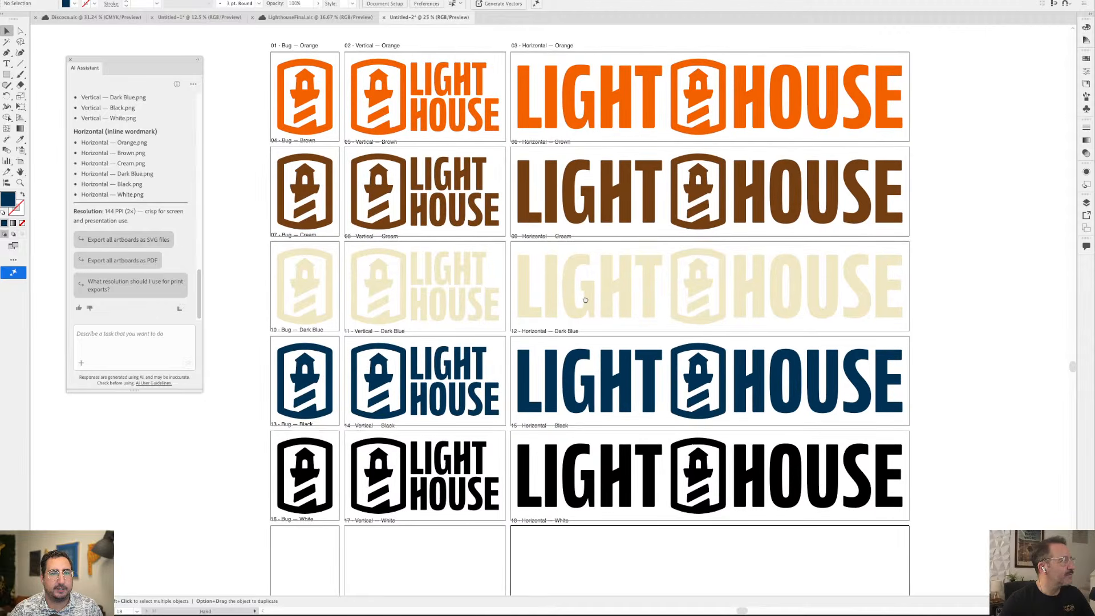
scroll(585, 300, down, 1)
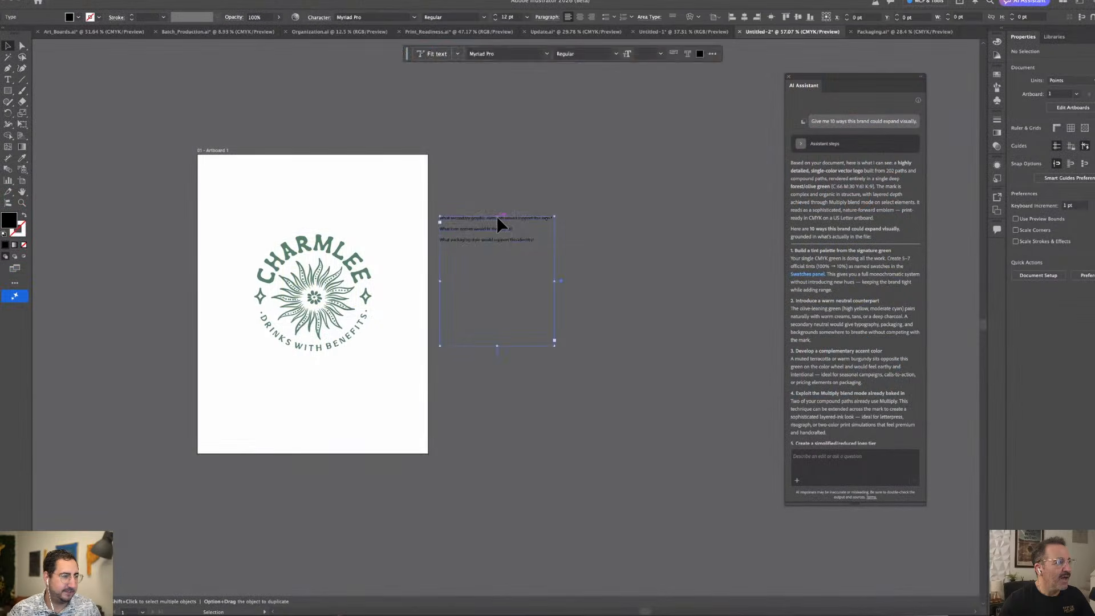
Copy the question "What secondary graphic elements would support this logo?" from the text beside the Charmlee artboard into the AI Assistant prompt
double_click(494, 222)
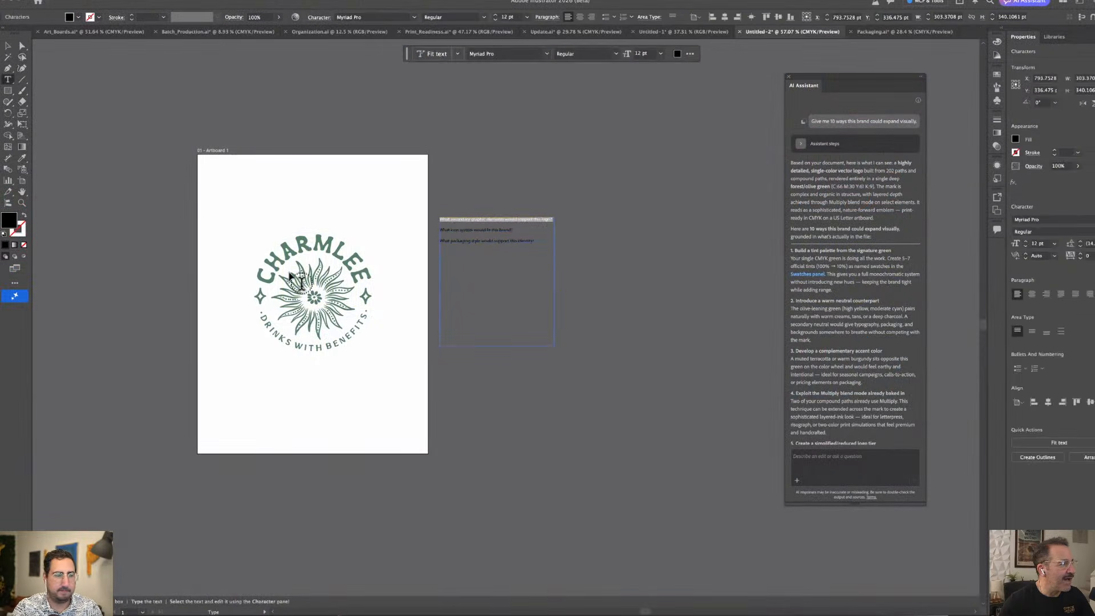
scroll(291, 276, up, 5)
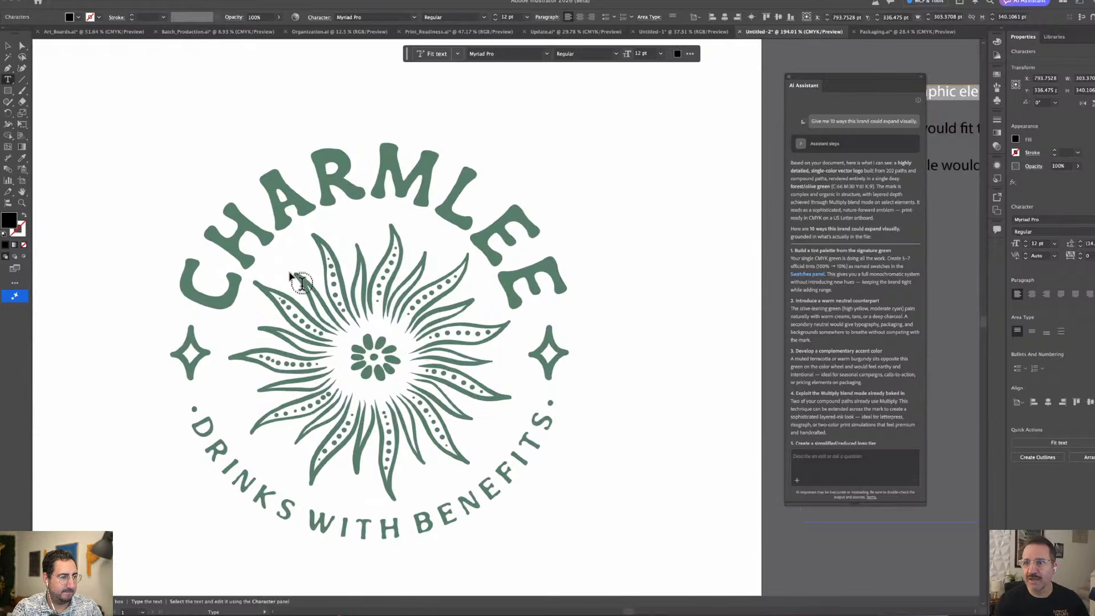
scroll(291, 276, down, 5)
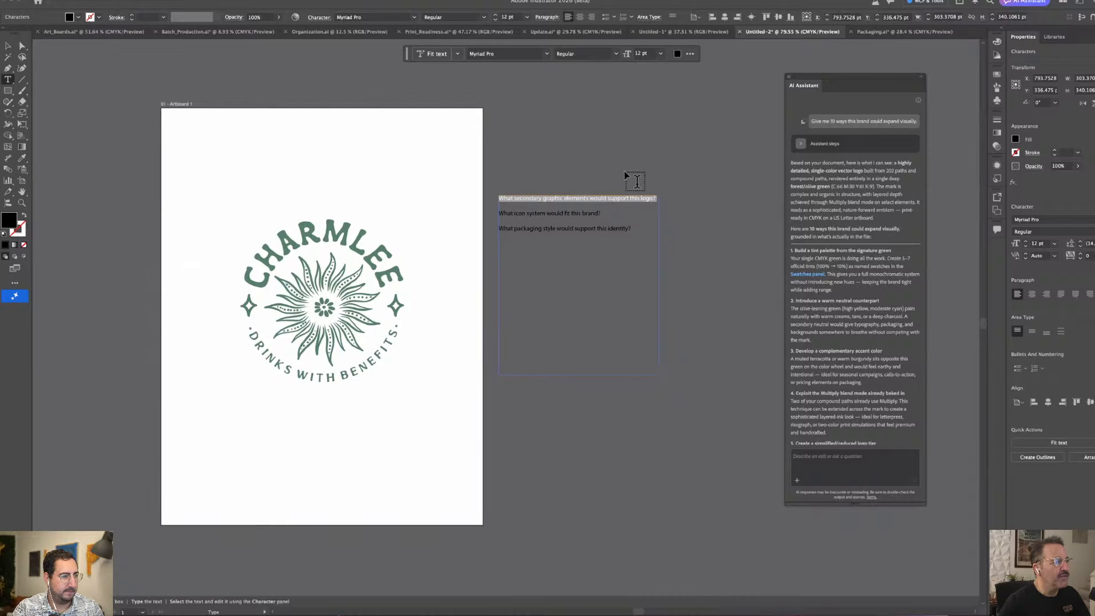
double_click(575, 198)
triple_click(576, 198)
key(ctrl+c)
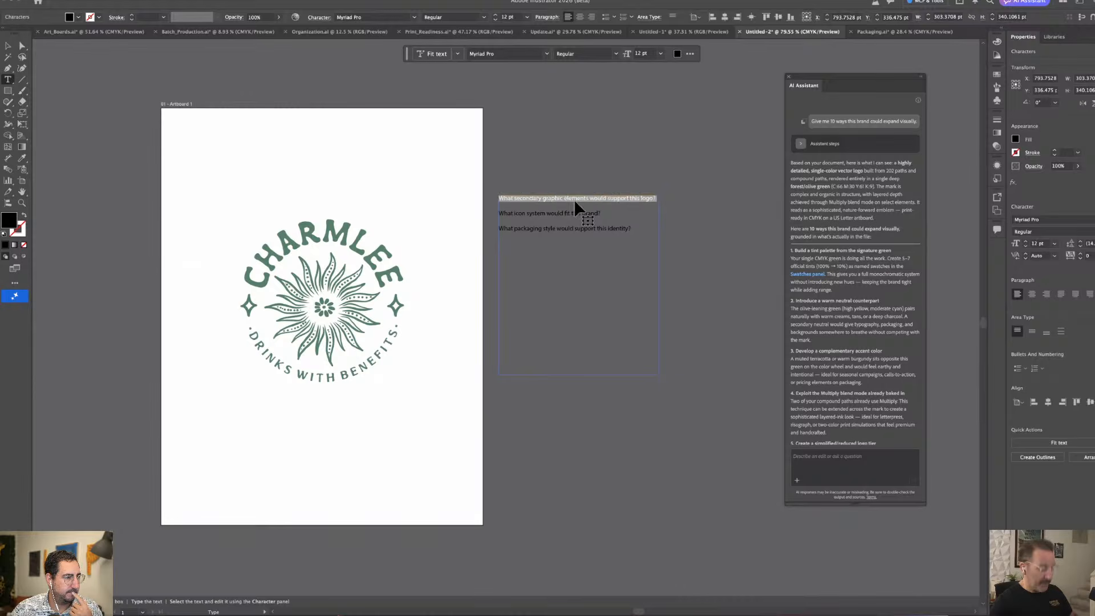
click(819, 457)
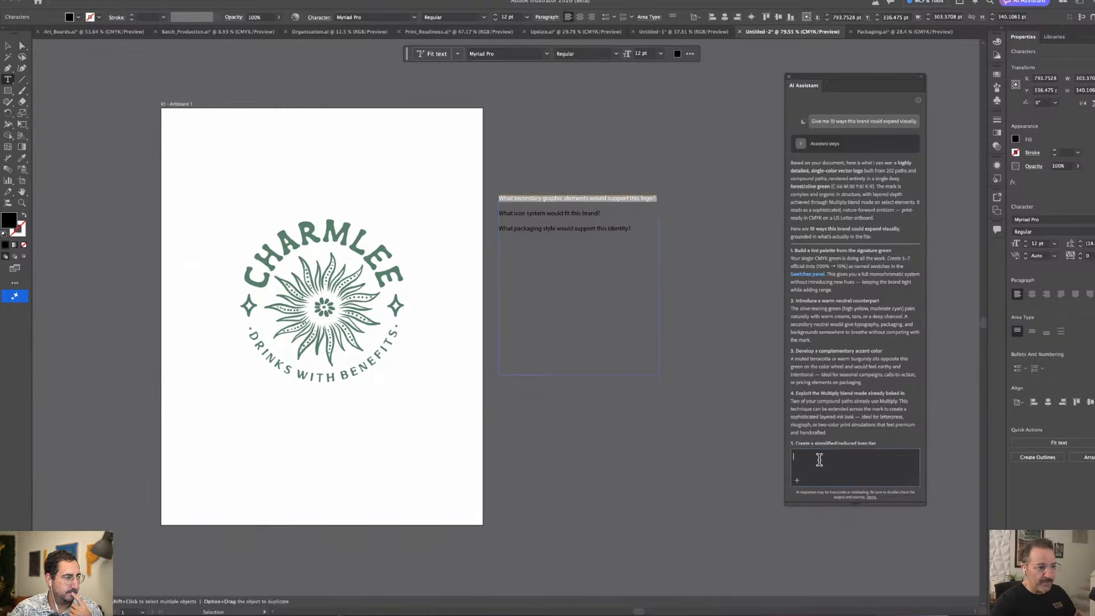
key(ctrl+v)
Reword the prompt to "What secondary graphic color would support this green?" and submit it to the AI Assistant
double_click(858, 455)
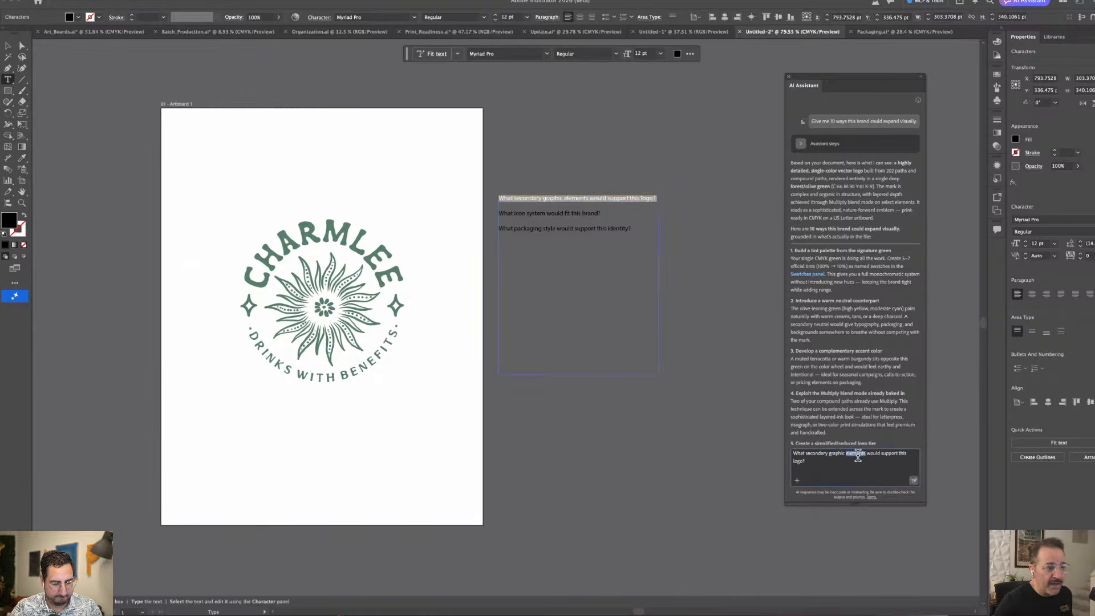
text(color)
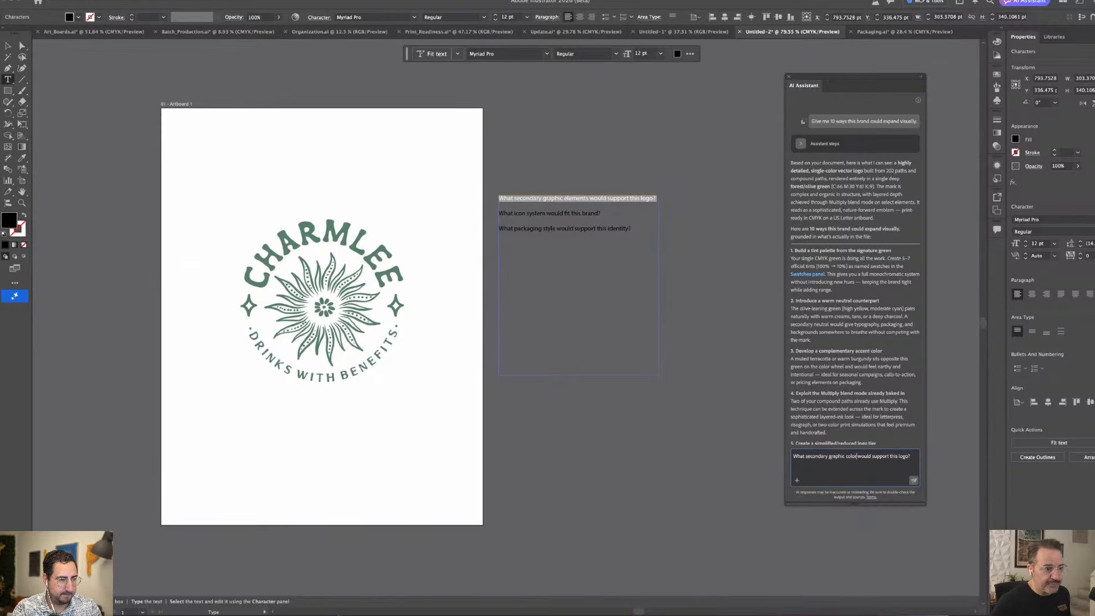
double_click(904, 456)
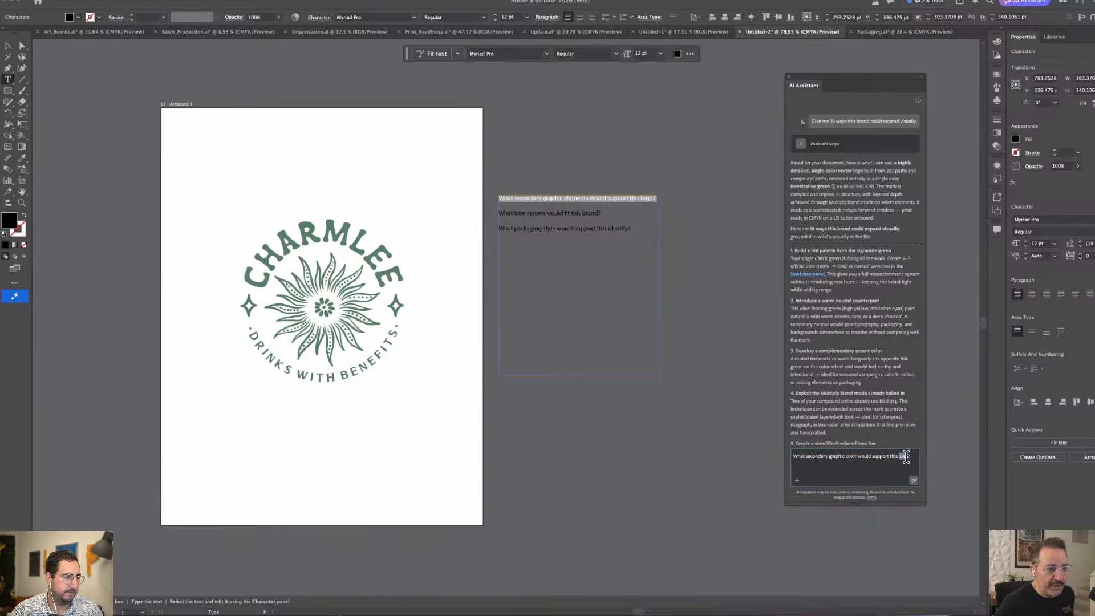
text(gree)
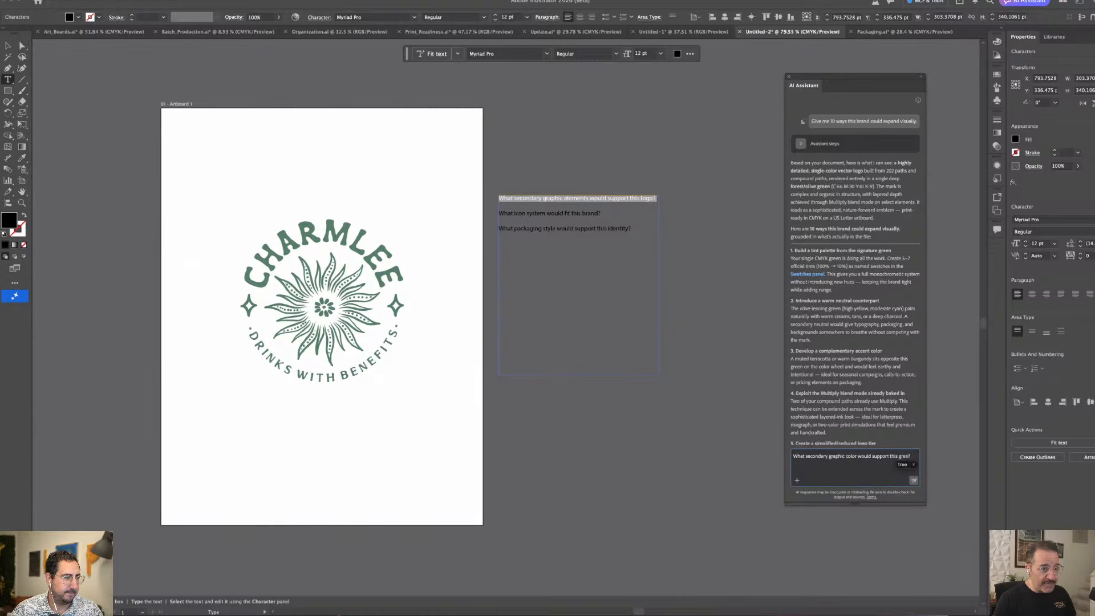
text(n)
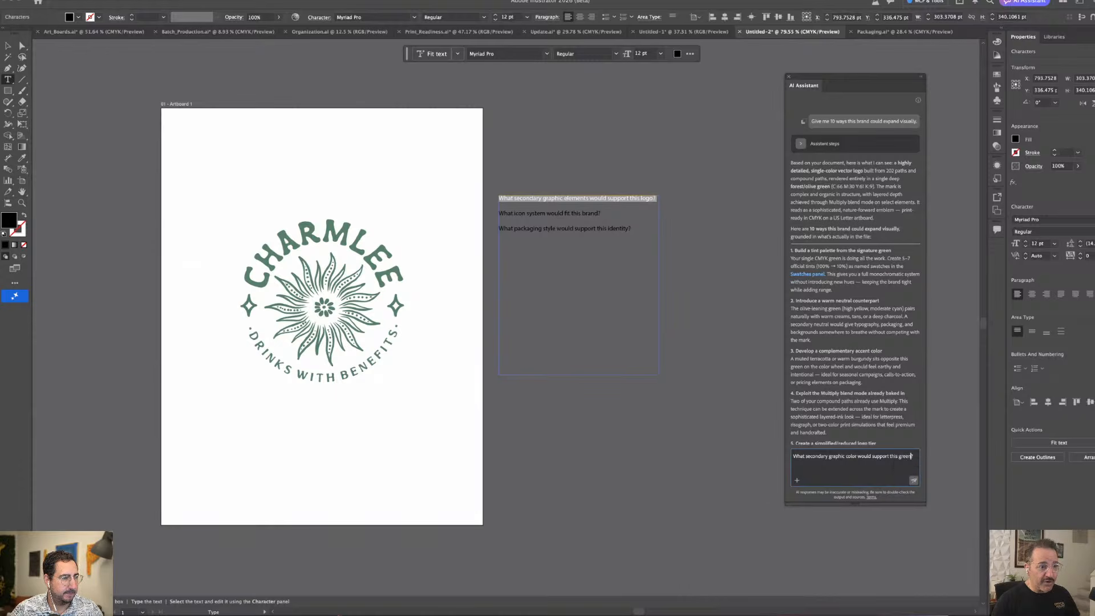
click(914, 482)
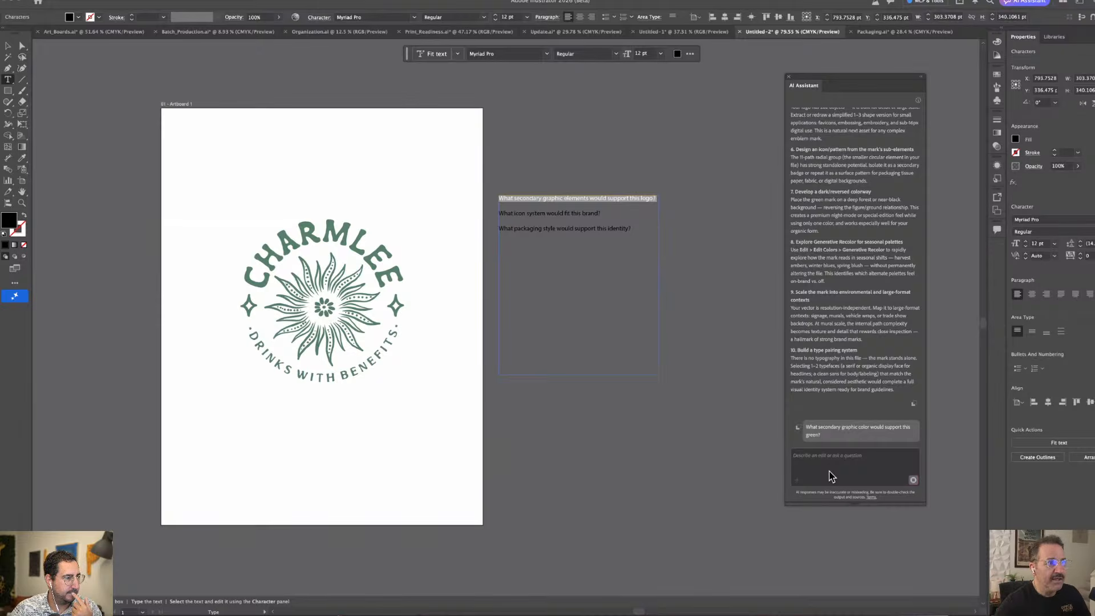
Read the AI Assistant's earlier list of 10 ways the Charmlee brand could expand visually
scroll(806, 197, up, 10)
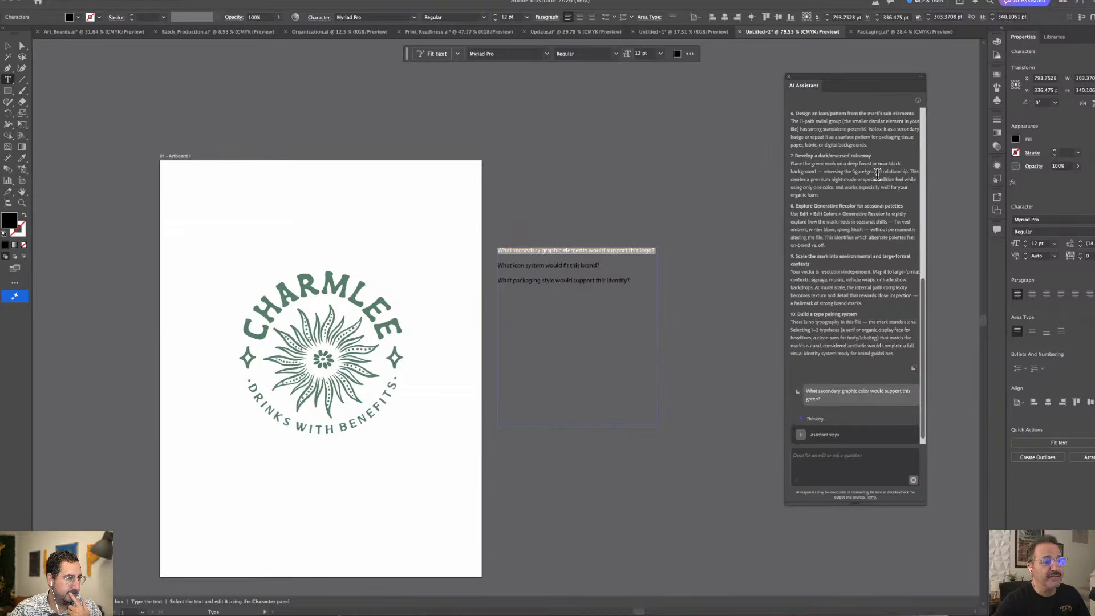
scroll(878, 174, up, 10)
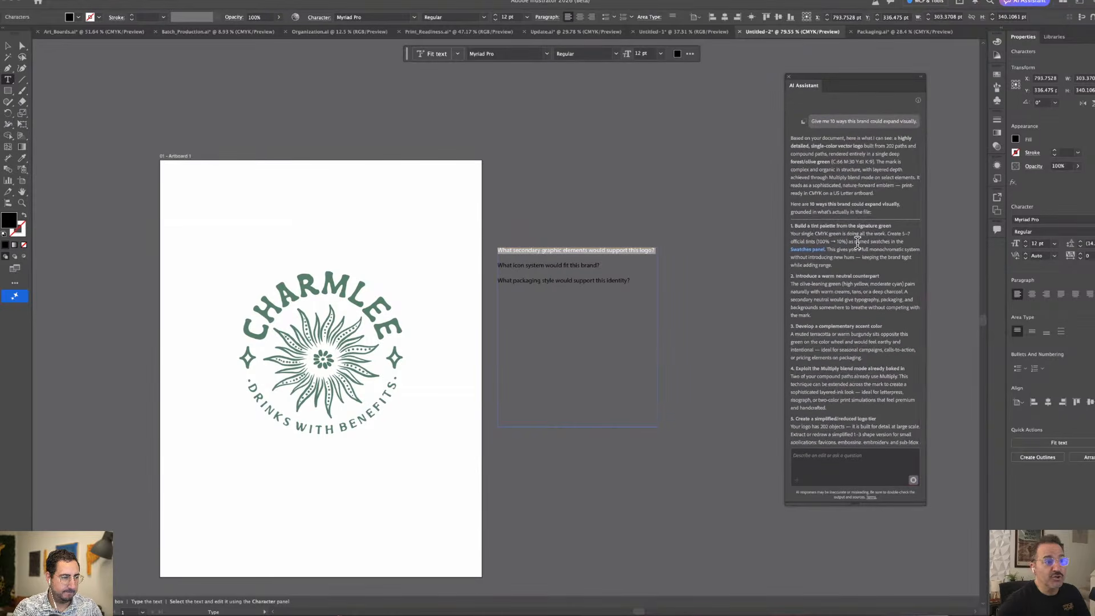
scroll(858, 243, down, 3)
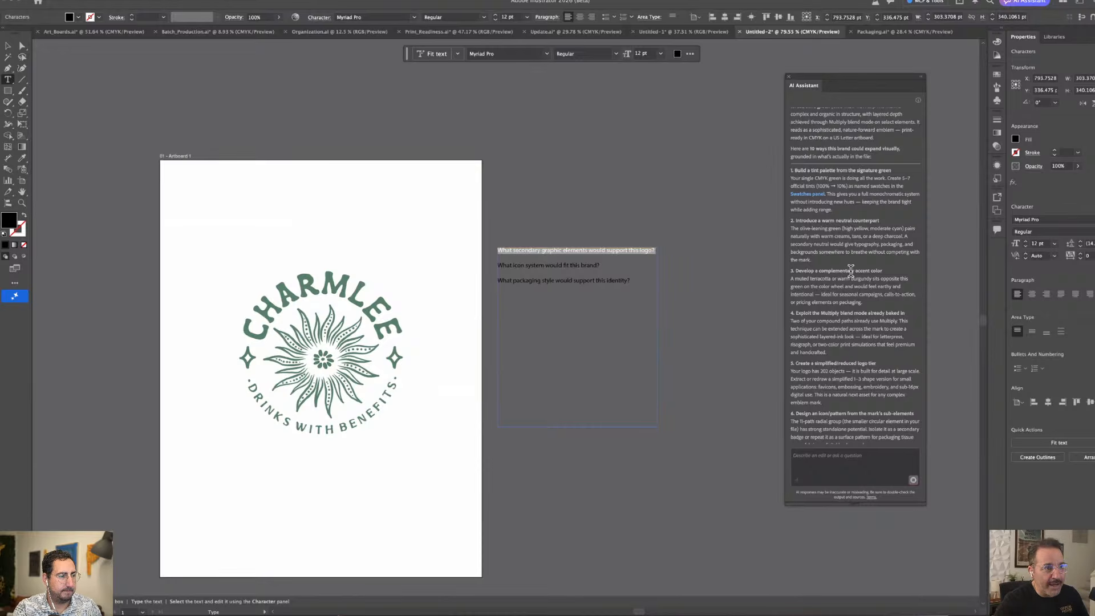
Review the AI Assistant's color recommendations, submit "Add these CMYK colors as named swatches to my document" and display the full swatch list
scroll(851, 271, down, 2)
scroll(851, 271, down, 10)
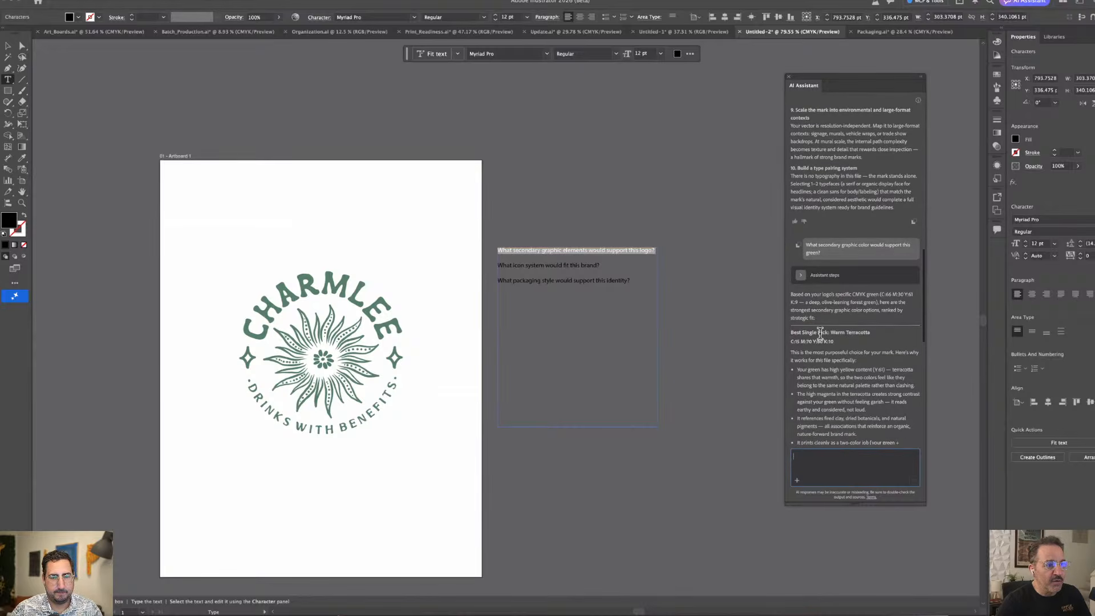
drag(831, 333, 871, 334)
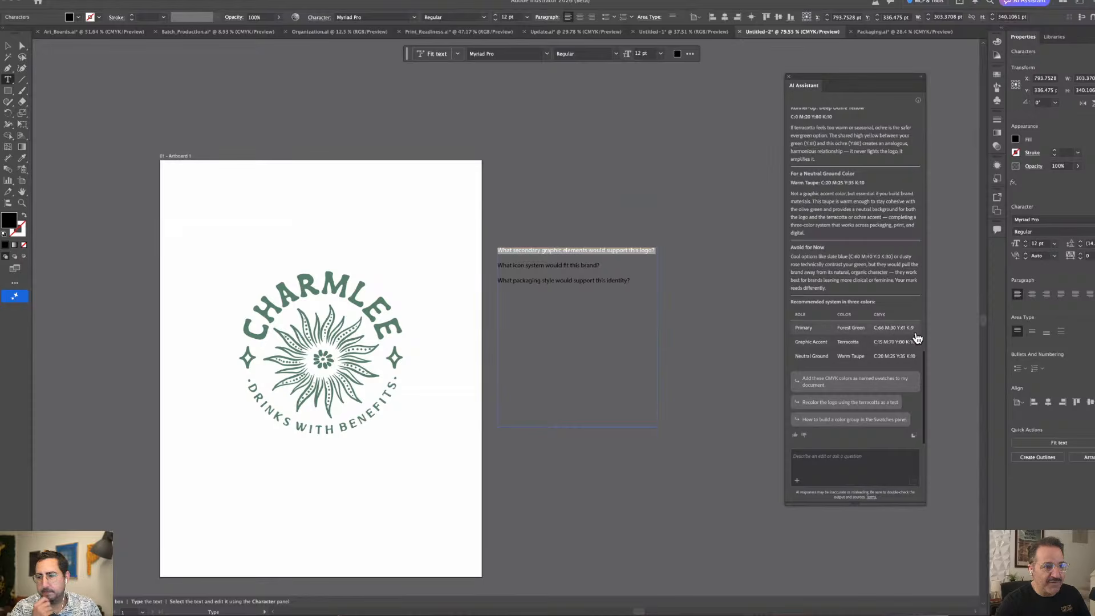
click(819, 384)
click(913, 481)
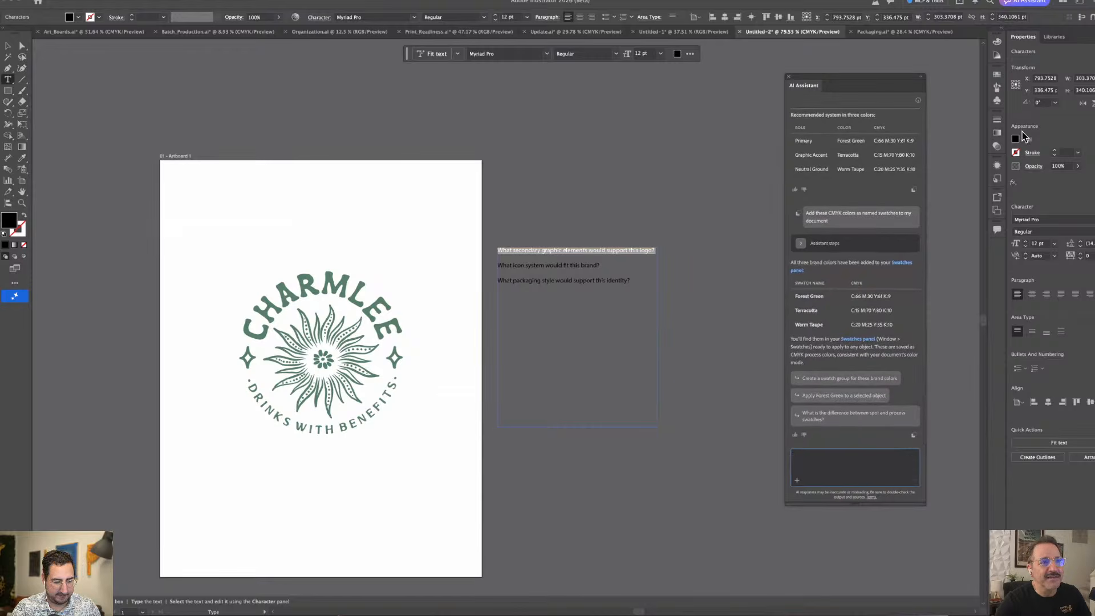
click(997, 76)
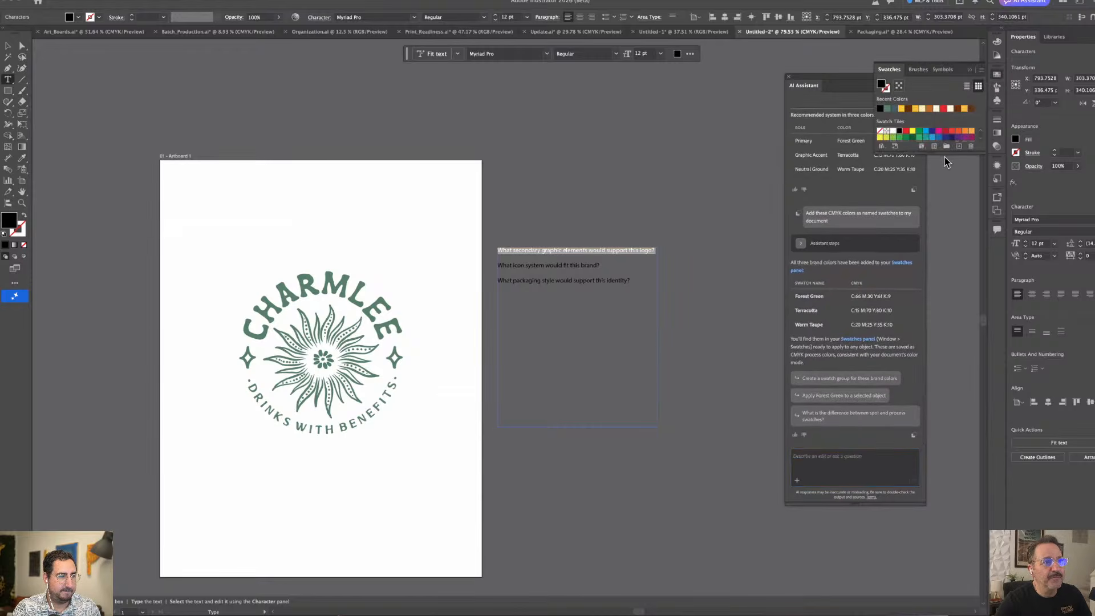
drag(944, 152, 925, 193)
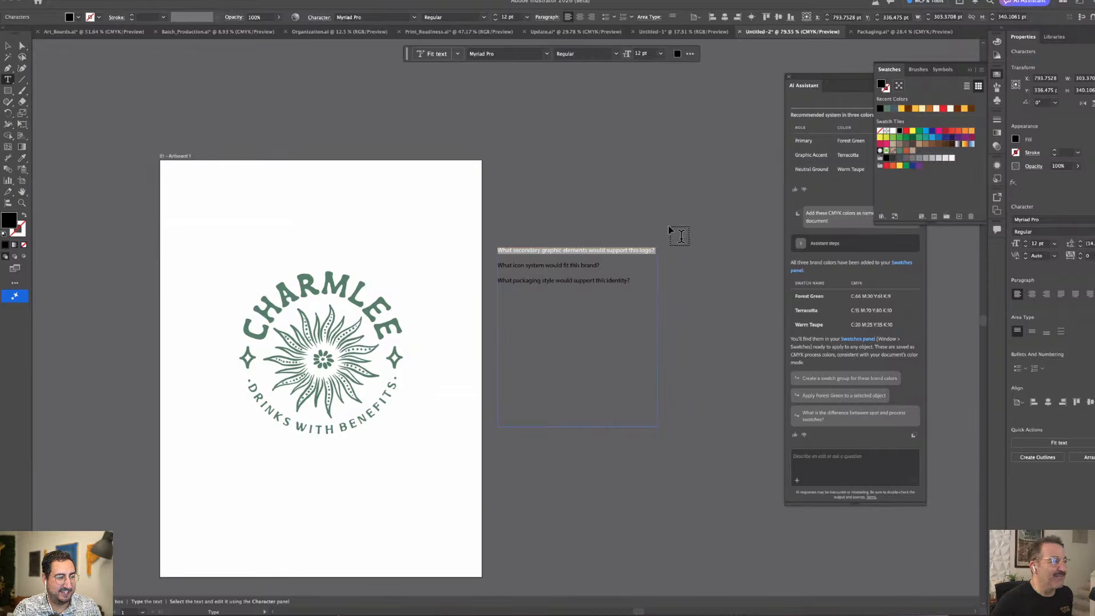
Draw a black square of about 133 pt above the Charmlee logo and duplicate it into an evenly spaced row of three
click(8, 45)
click(8, 90)
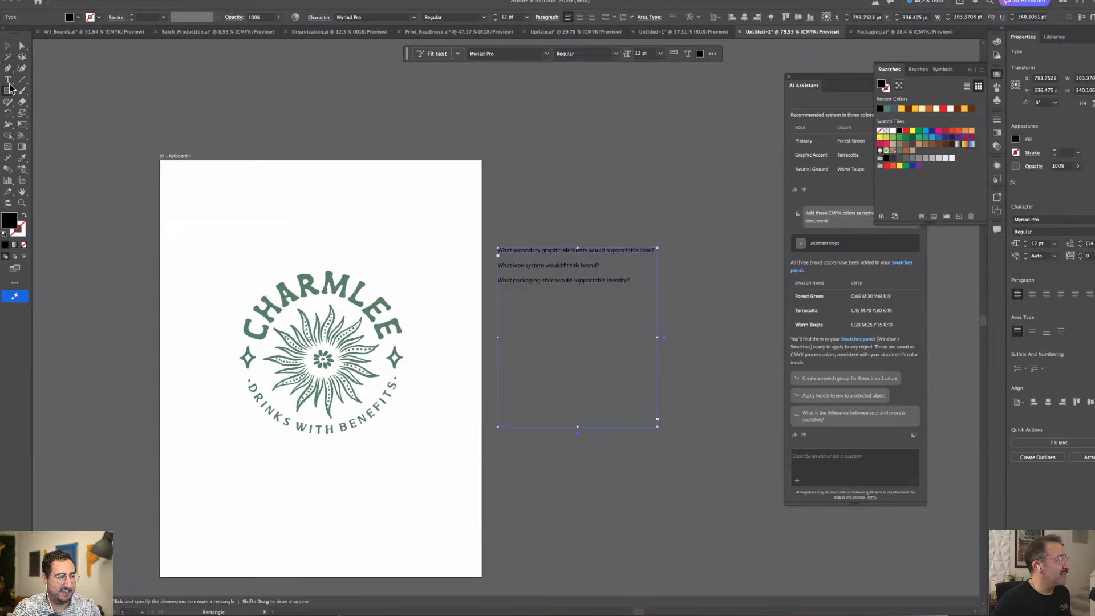
drag(215, 187, 285, 257)
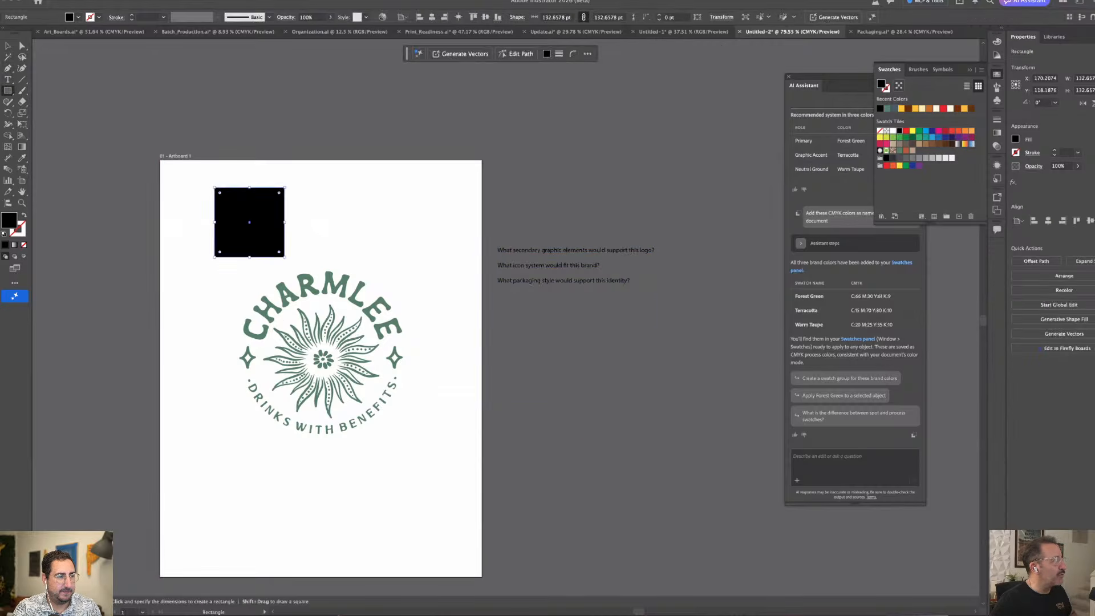
click(8, 46)
drag(247, 222, 325, 207)
key(super+d)
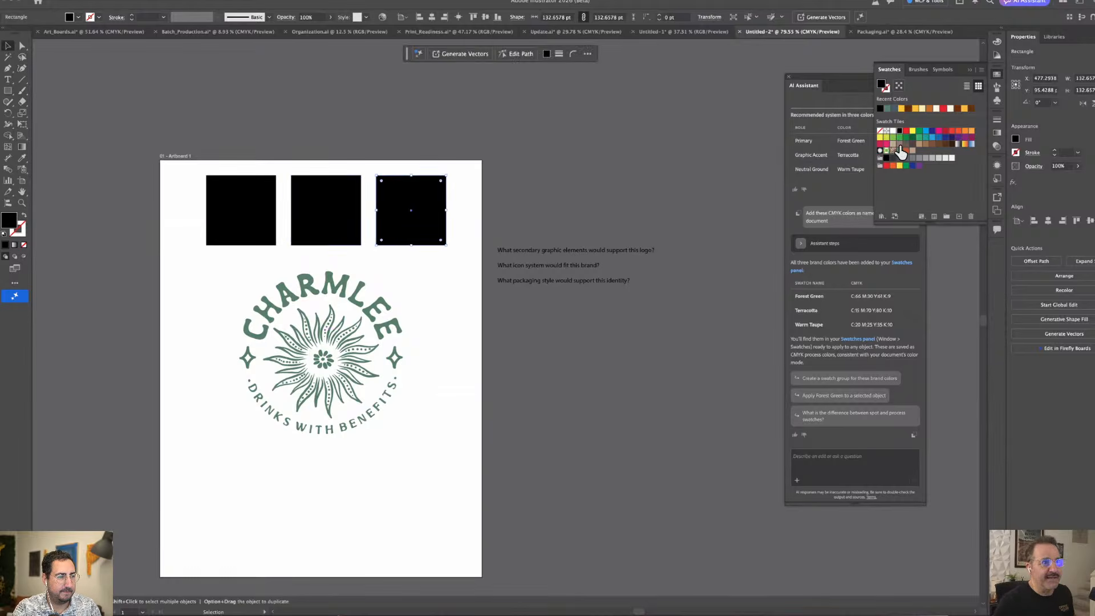
Fill the three squares, from left to right, with Forest Green, Terracotta and Warm Taupe, and move the Charmlee logo slightly upward
drag(912, 150, 413, 203)
click(354, 223)
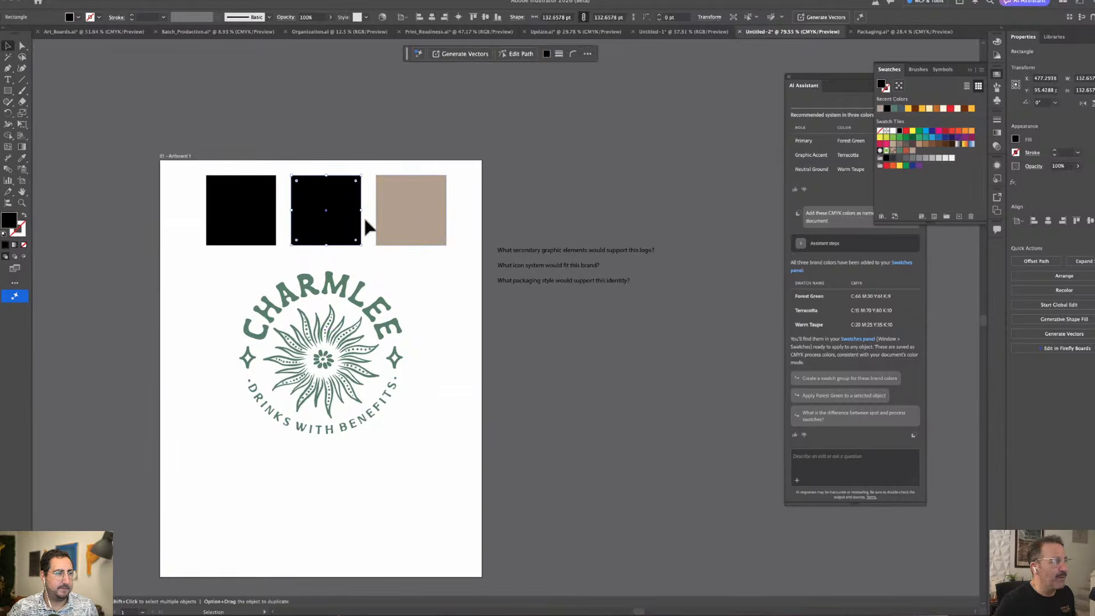
drag(906, 150, 302, 197)
click(257, 225)
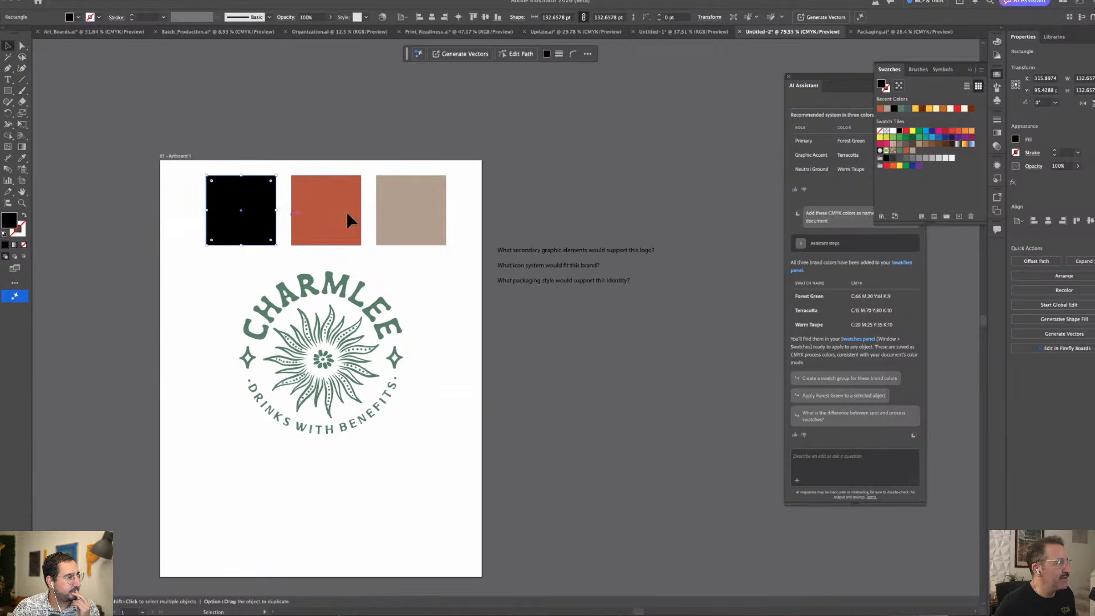
click(900, 150)
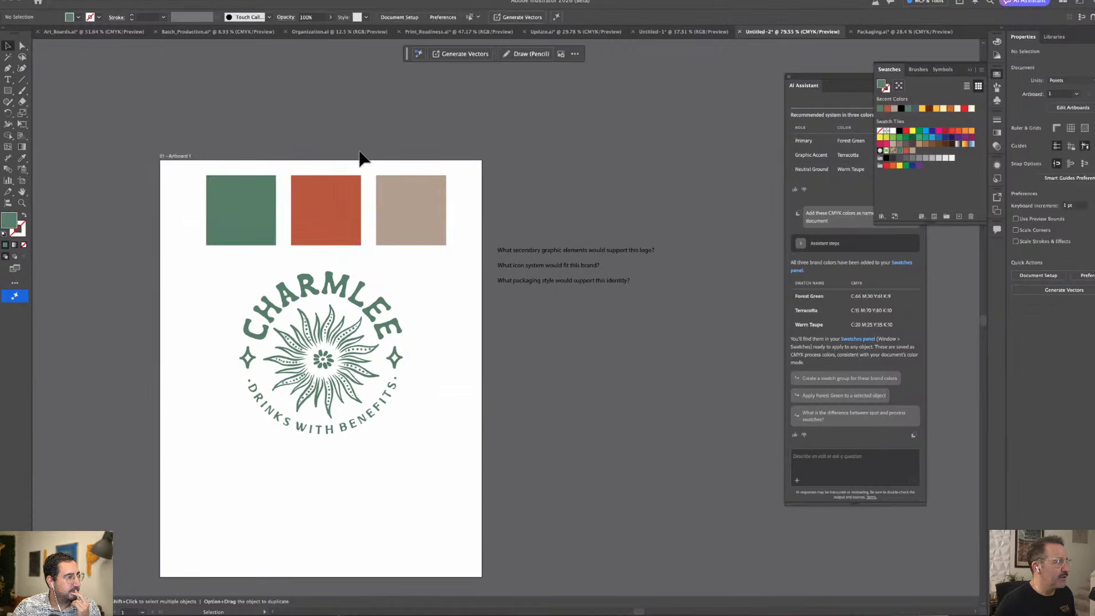
drag(309, 296, 309, 279)
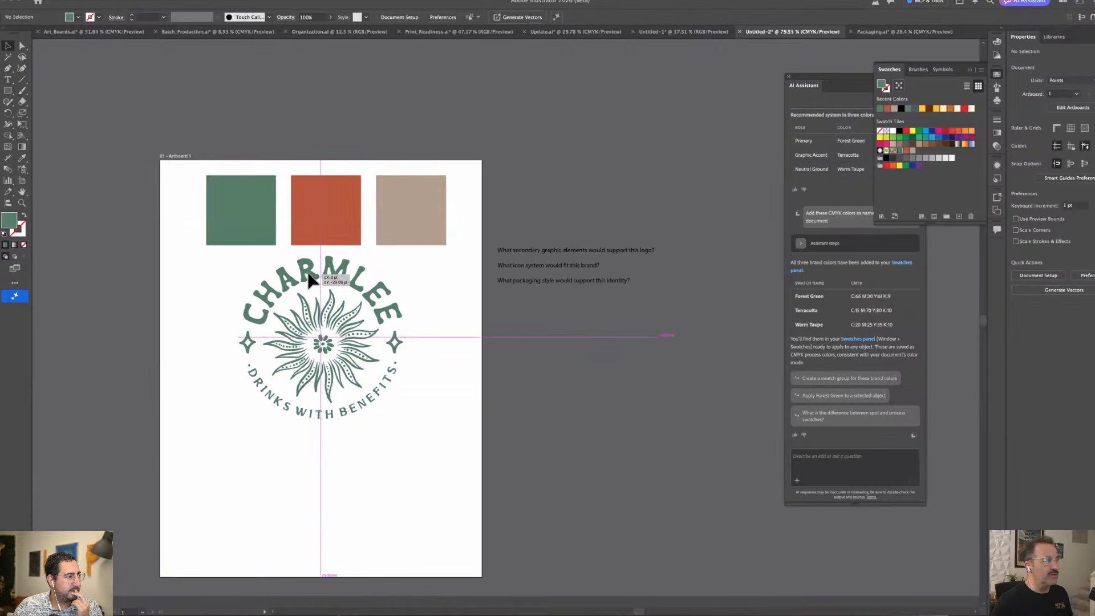
click(447, 224)
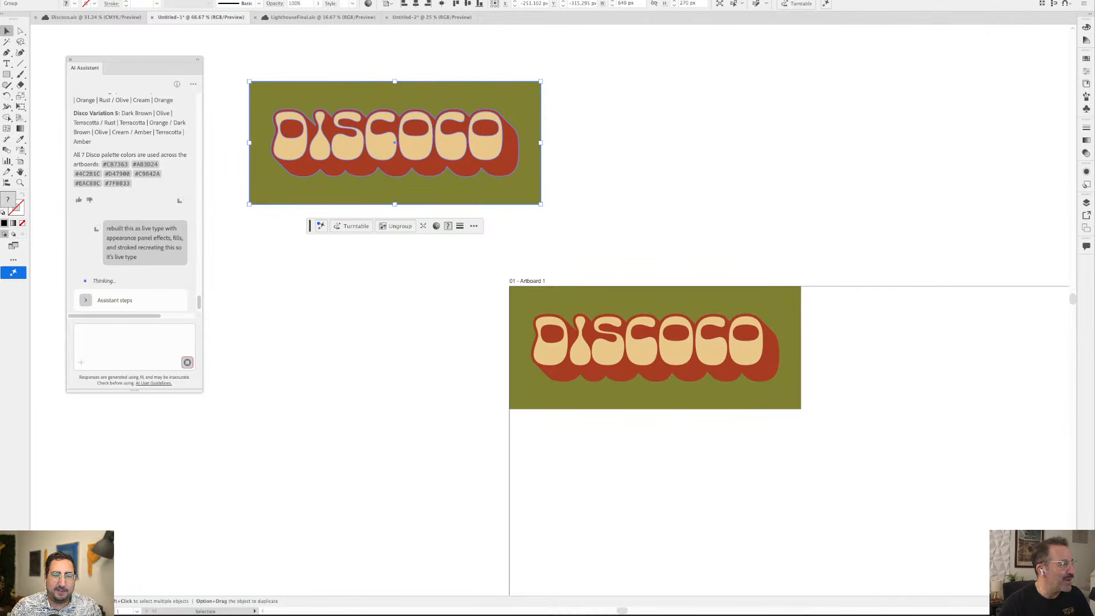
Inspect the paths of the DISCOCO artwork in outline view and return to preview
key(super+y)
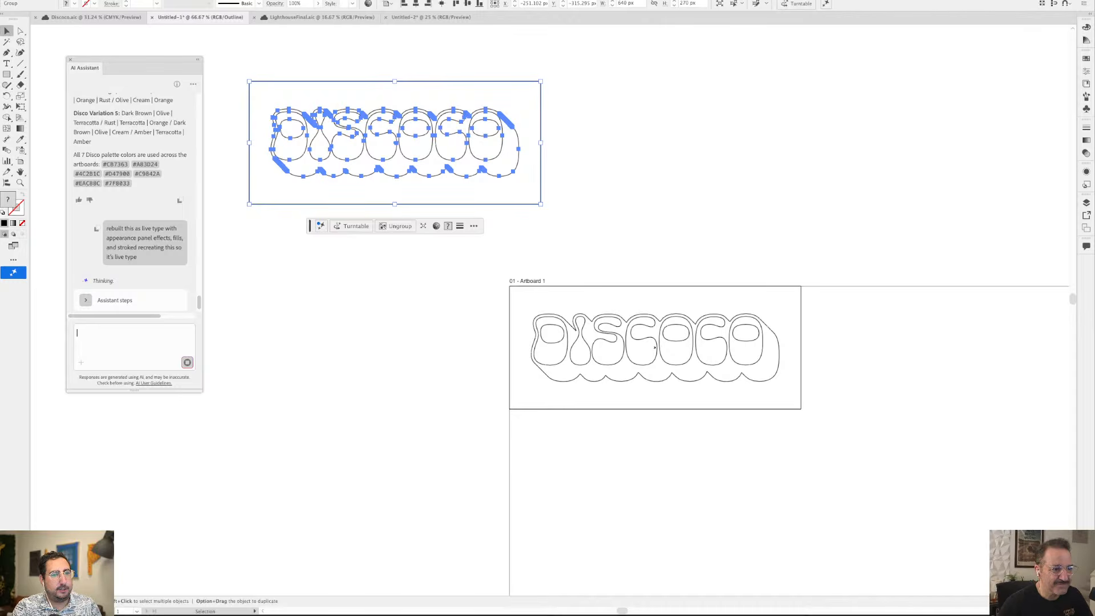
key(super+y)
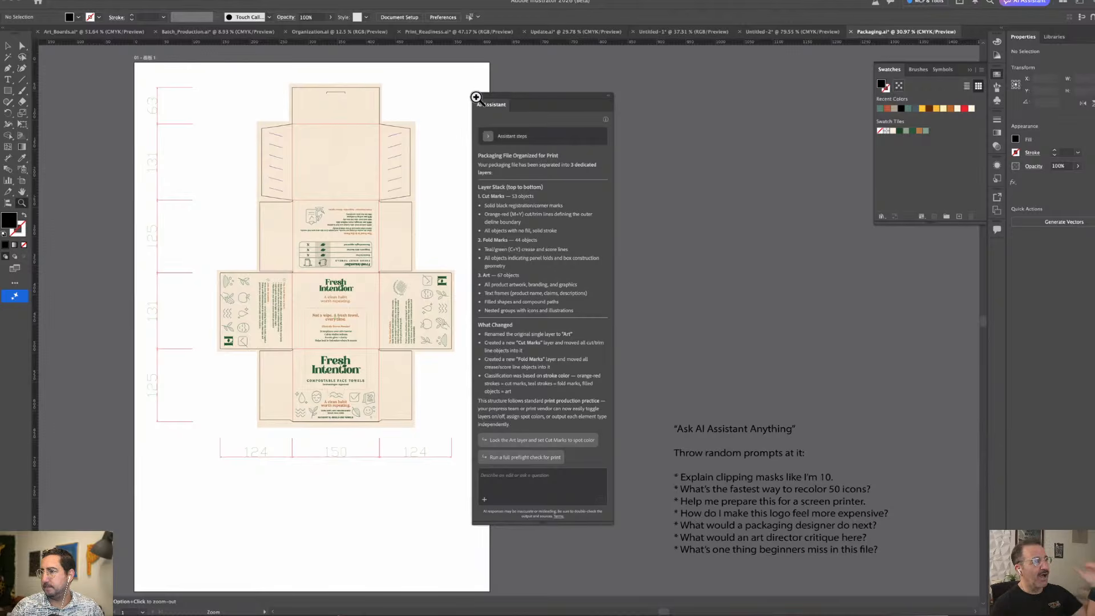
Move the AI Assistant clear of the Fresh Intention packaging dieline and examine the box artwork alongside the assistant's layer summary
drag(528, 96, 667, 88)
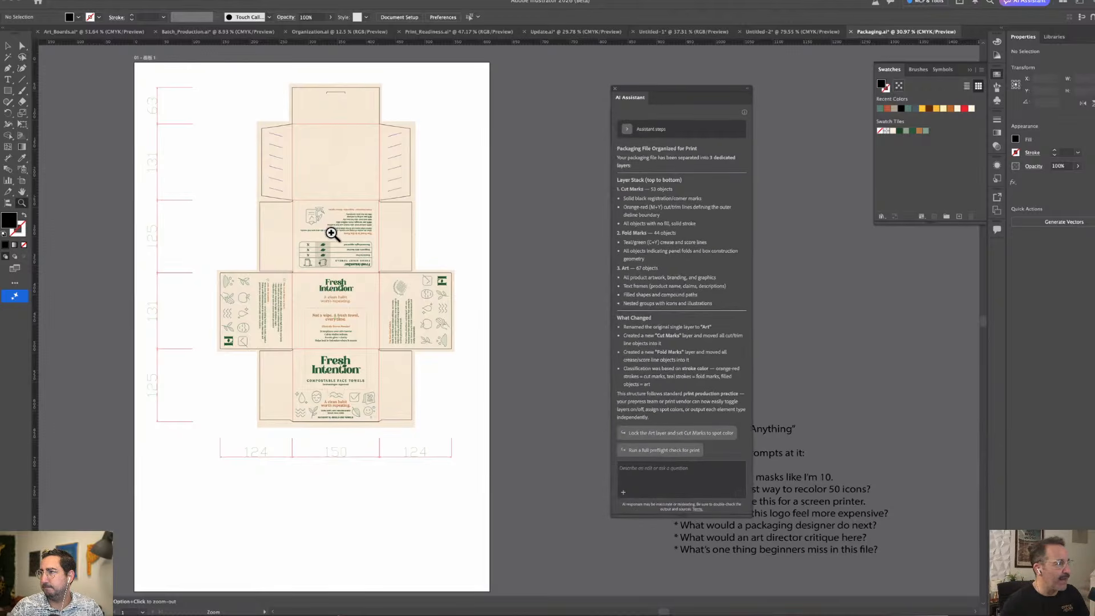
drag(331, 233, 380, 278)
alt+click(380, 278)
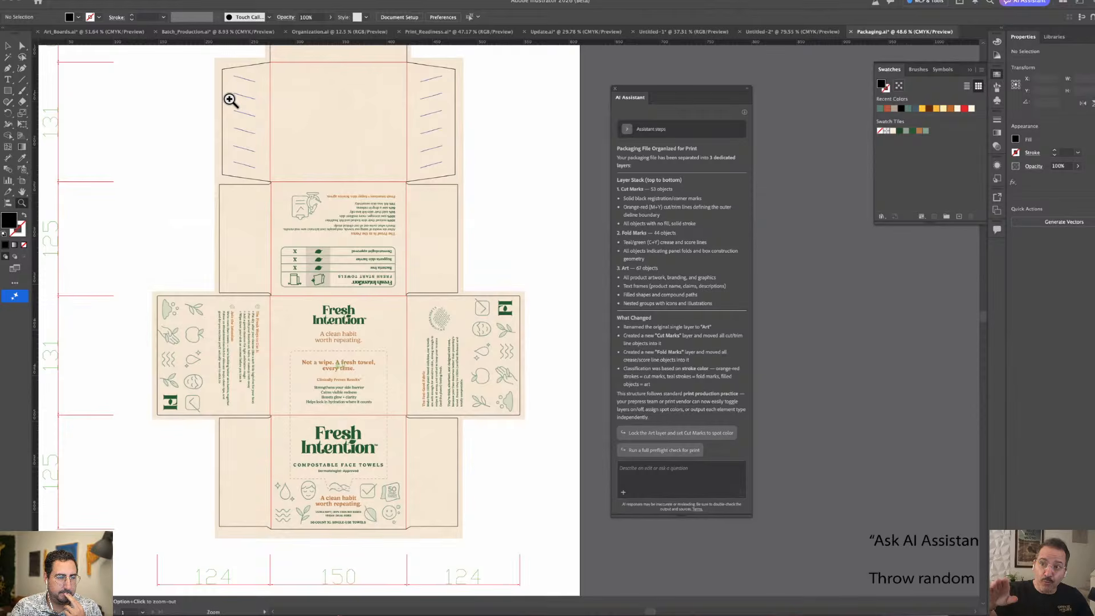
scroll(655, 151, up, 2)
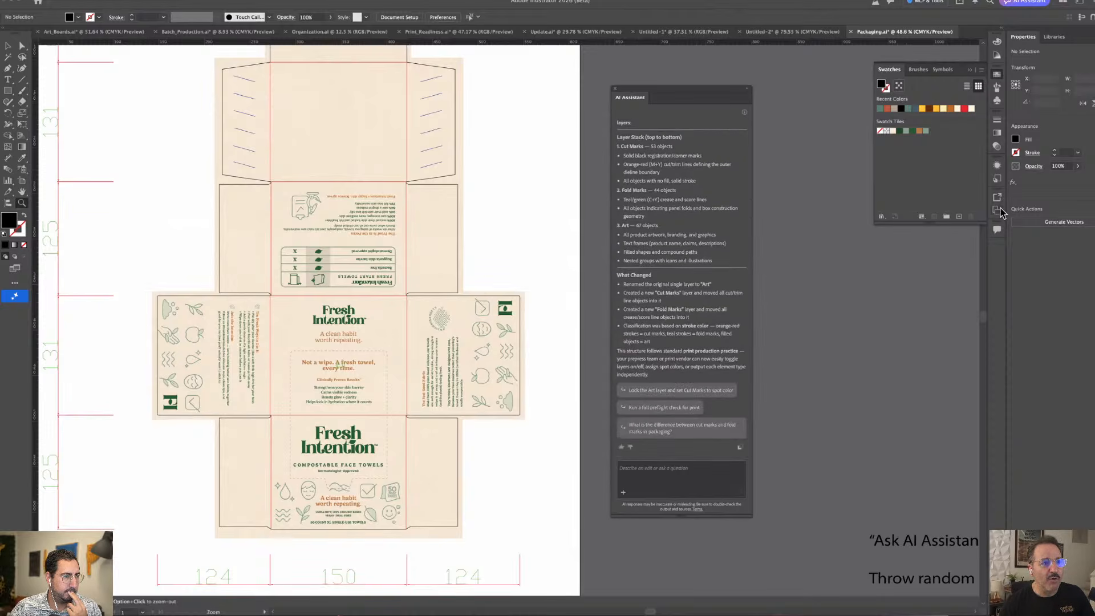
Open the packaging file's layer list and toggle the Cut Marks, Fold Marks and Art layers to check what each contains
key(v)
click(208, 0)
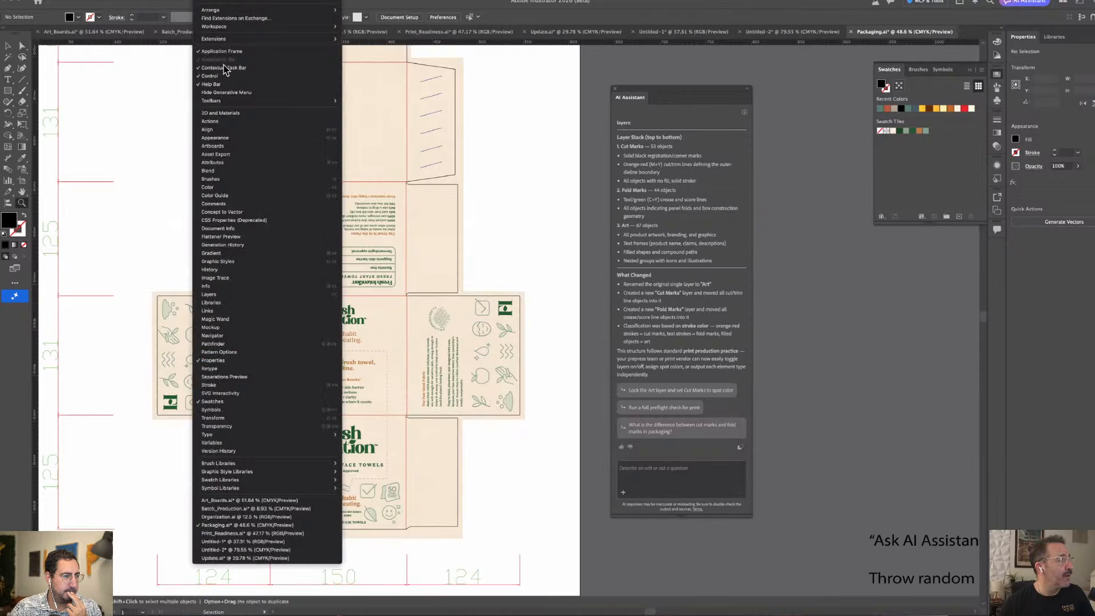
click(208, 294)
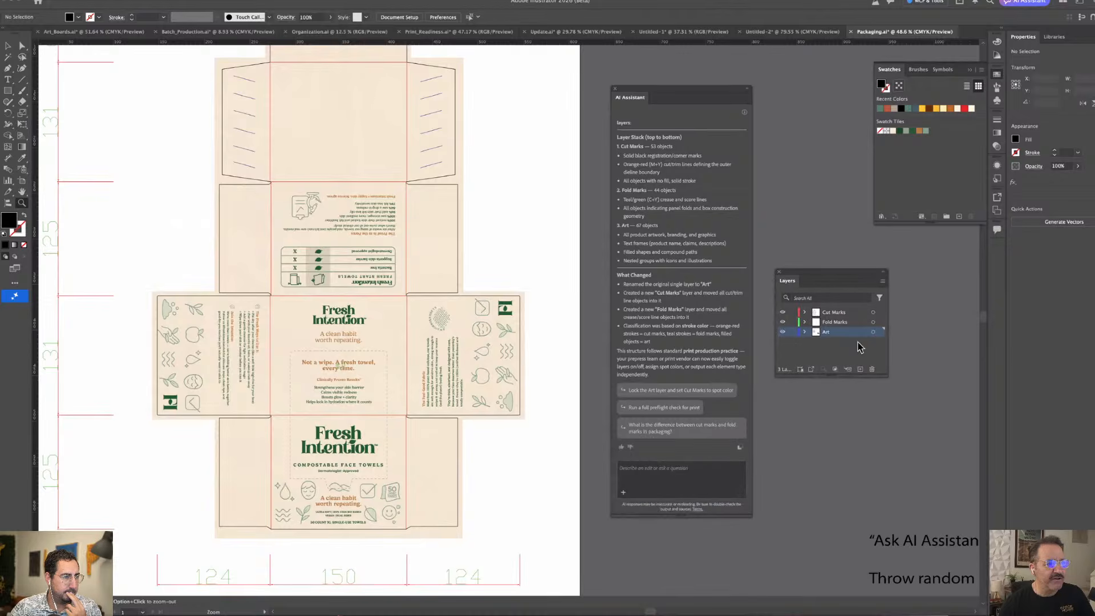
click(837, 317)
click(783, 312)
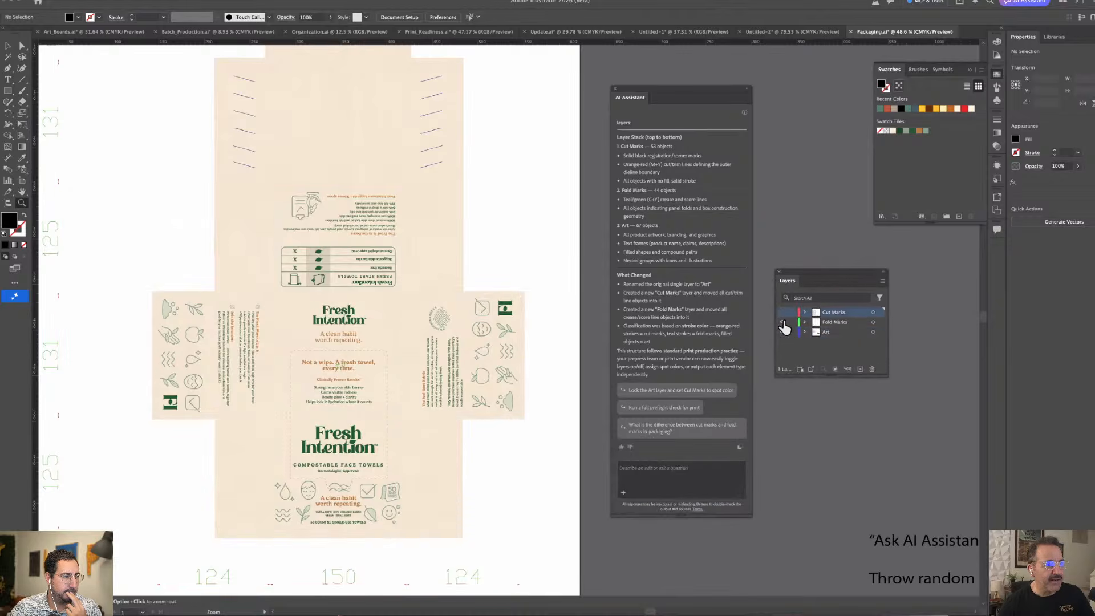
click(782, 333)
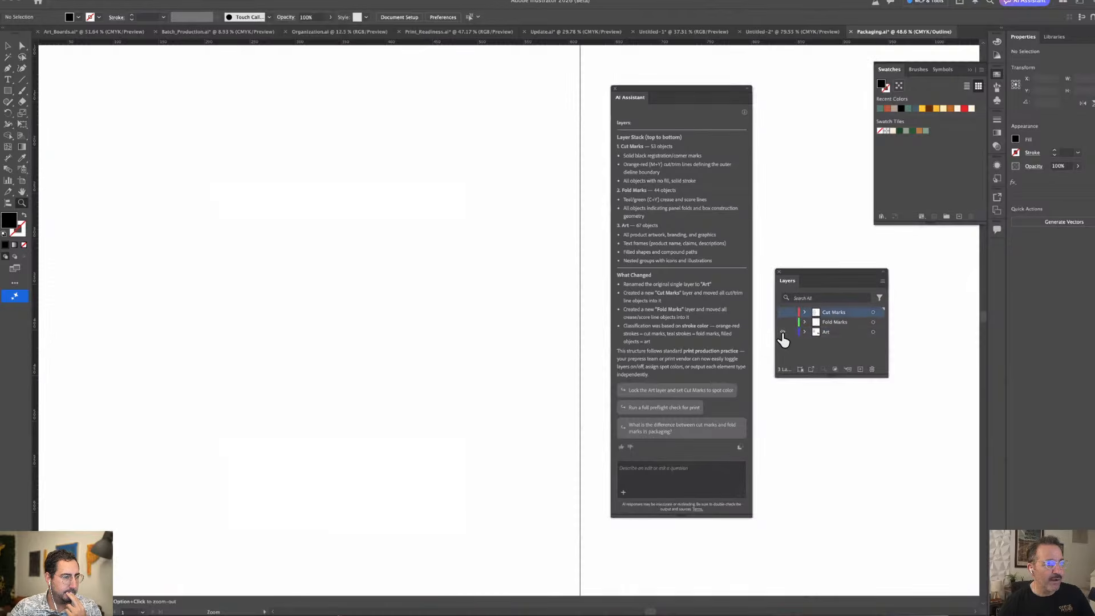
click(782, 332)
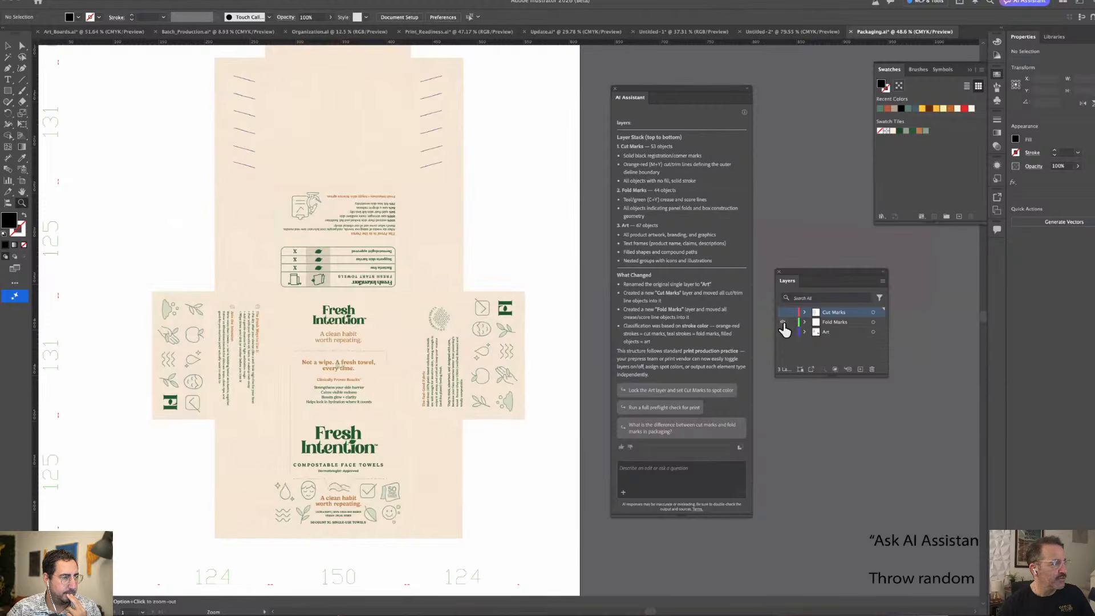
click(782, 312)
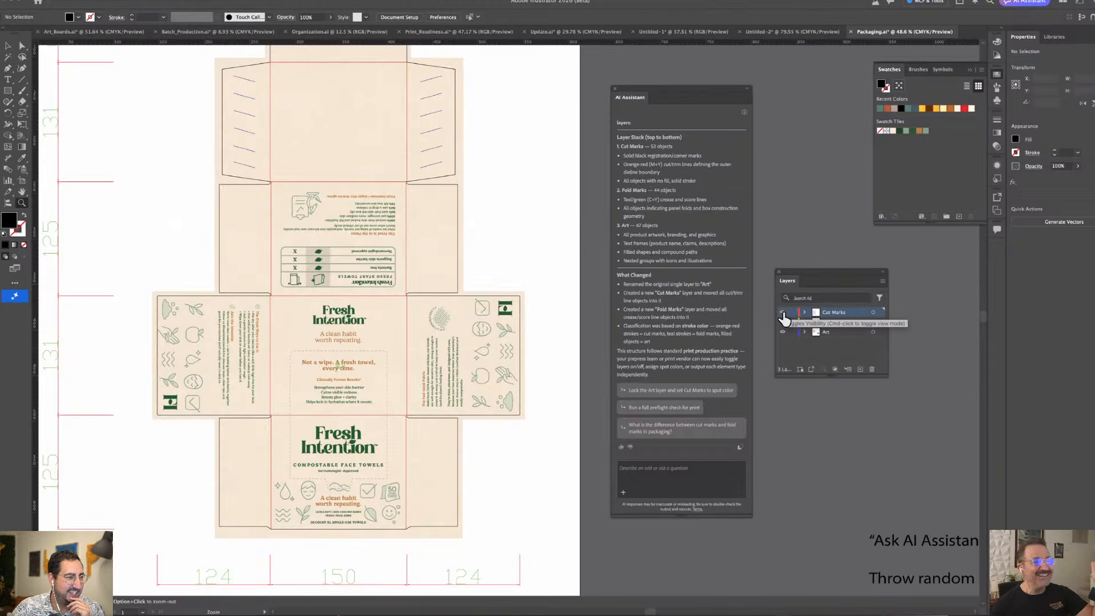
Review the packaging organization summary and submit the suggested prompt "Run a full preflight check for print" to the AI Assistant
scroll(677, 268, up, 1)
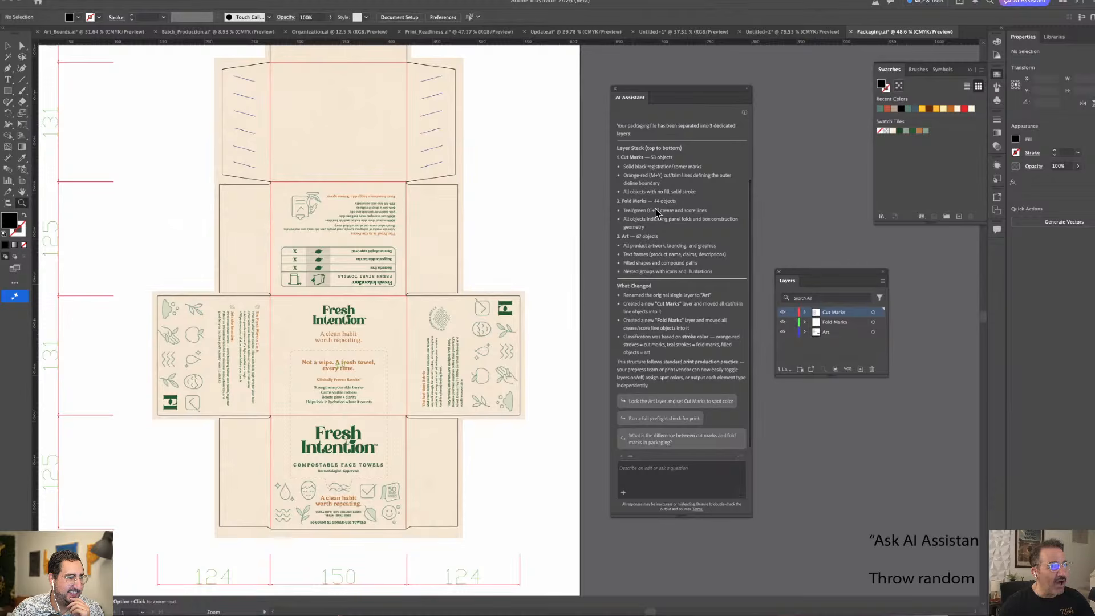
scroll(665, 277, up, 1)
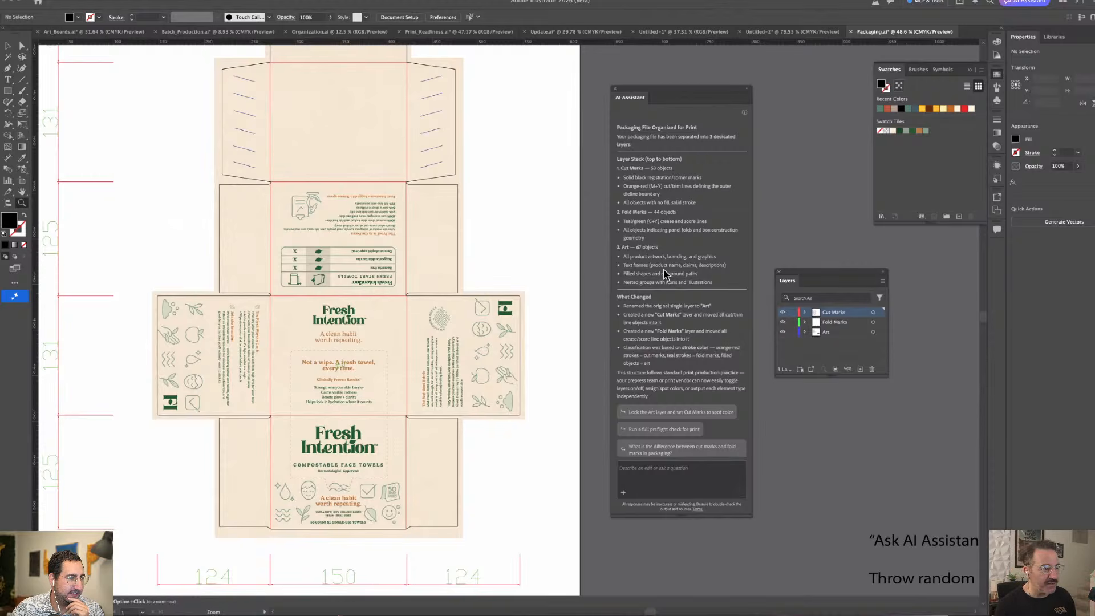
click(659, 432)
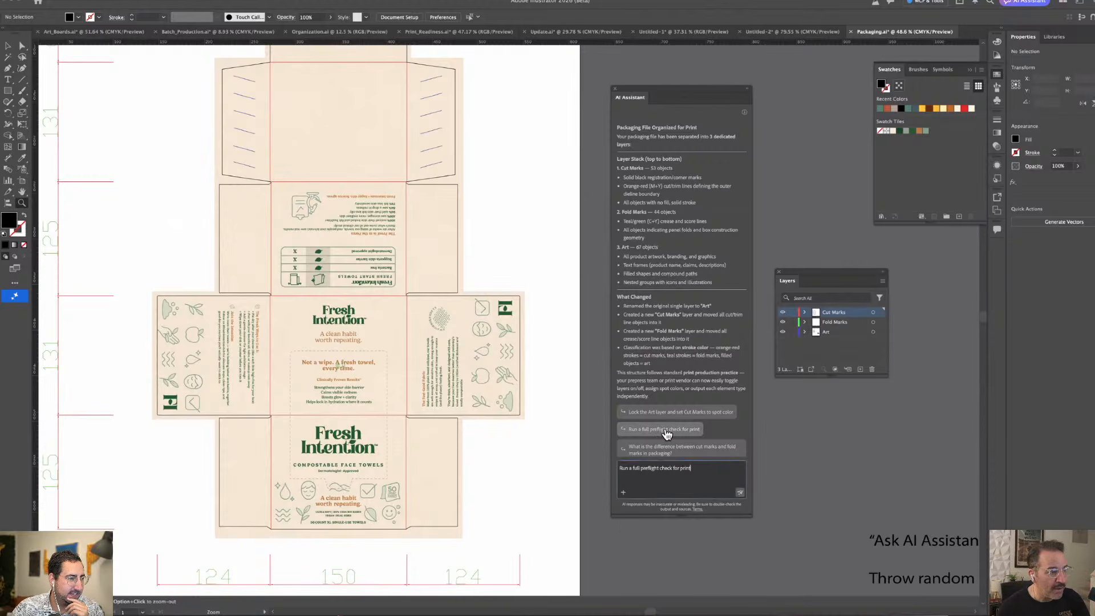
click(740, 493)
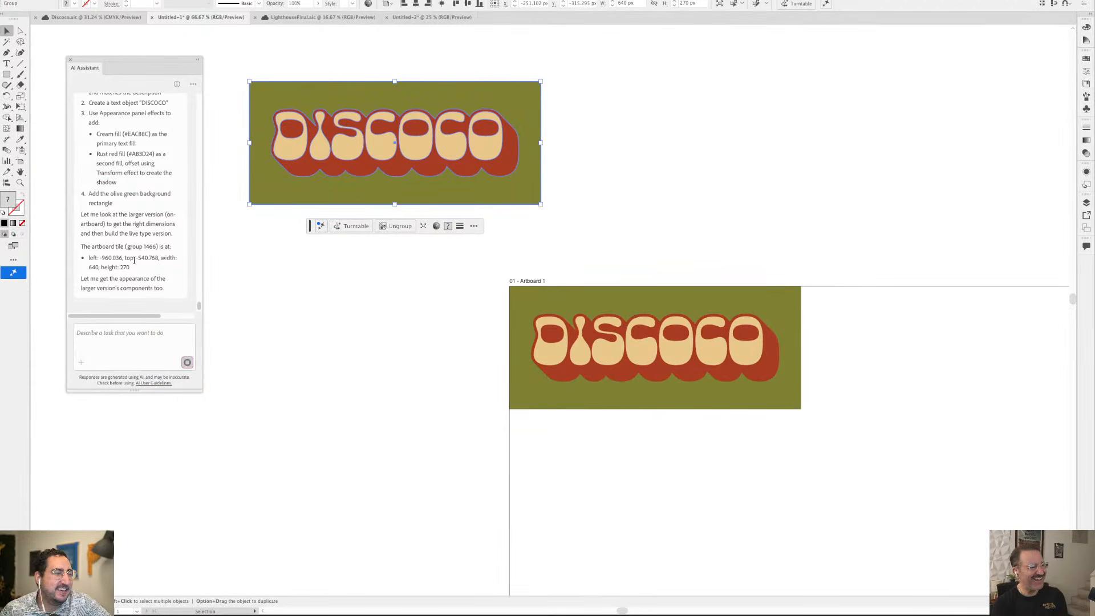
Read the AI Assistant's reasoning about rebuilding the DISCOCO artwork as live type, including its font choice, and look over the artboards
scroll(136, 214, up, 4)
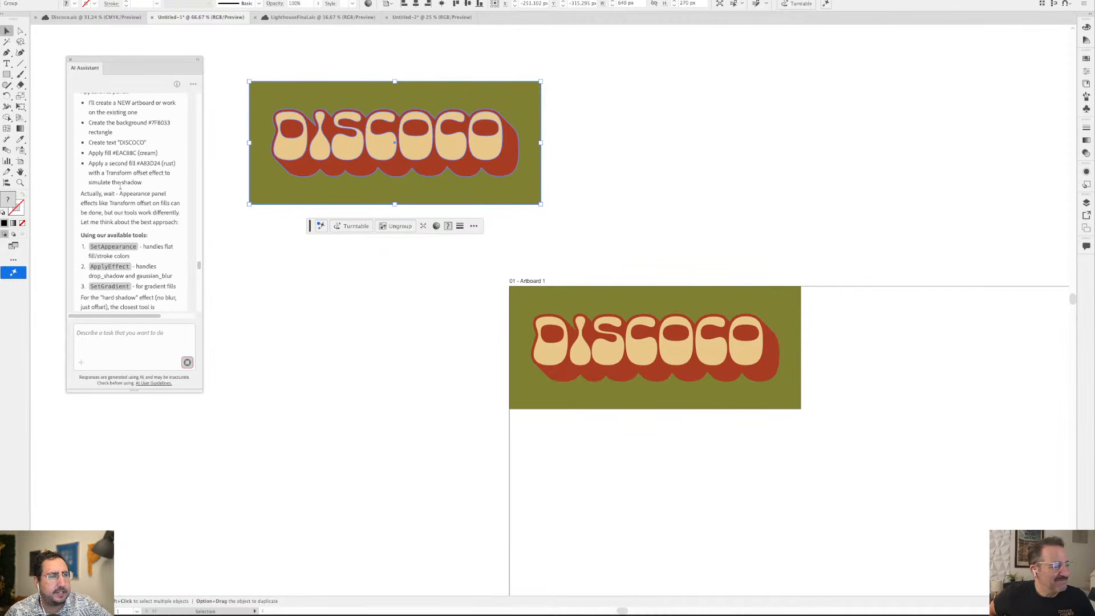
scroll(119, 185, up, 3)
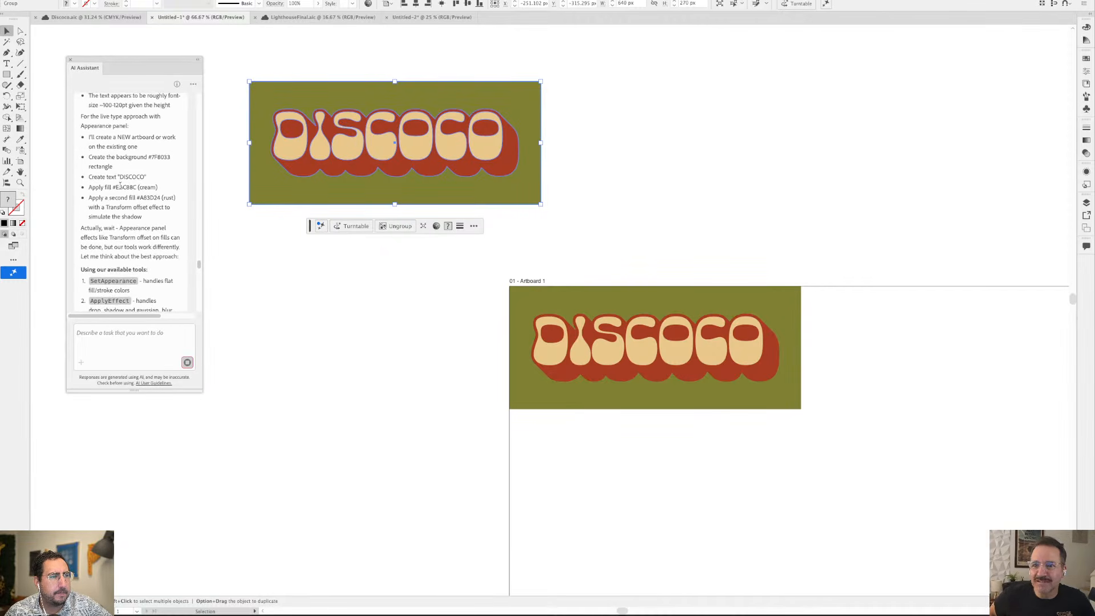
scroll(120, 185, up, 1)
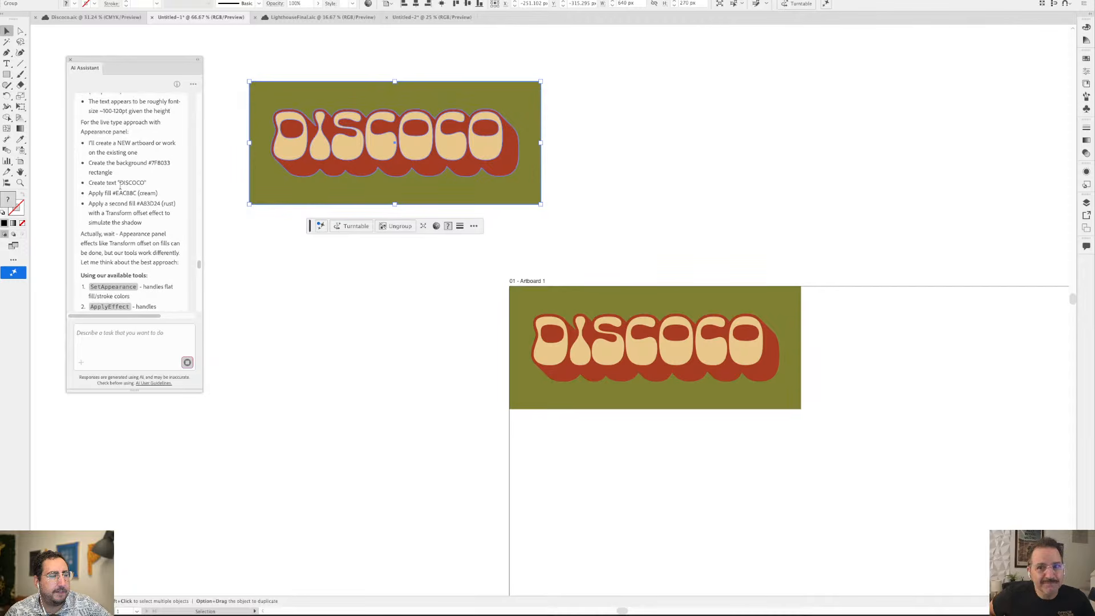
scroll(120, 186, down, 1)
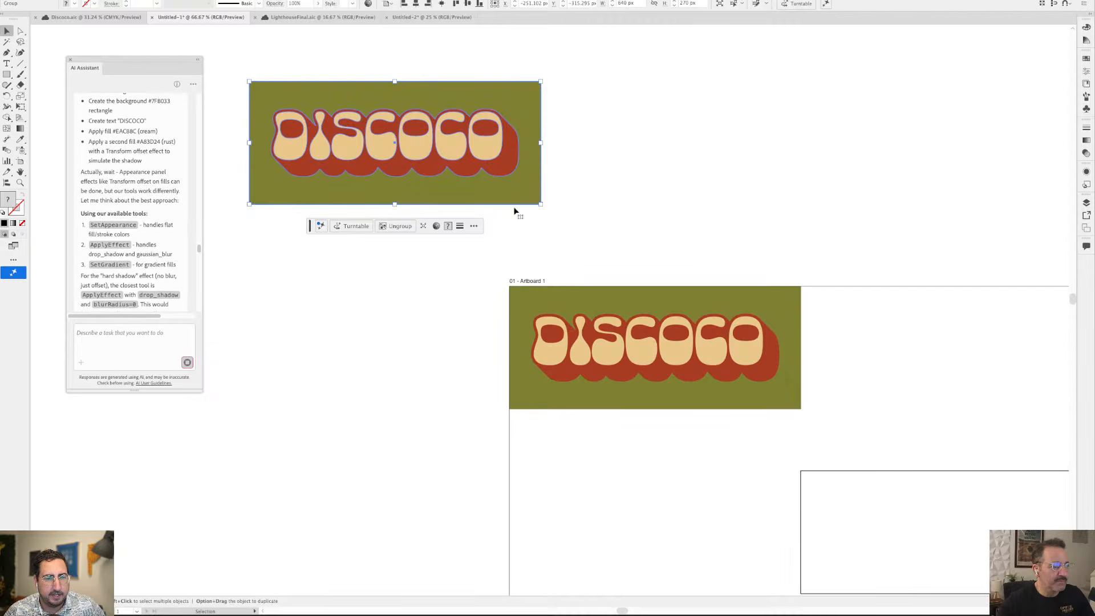
click(829, 235)
scroll(741, 216, down, 5)
scroll(742, 217, right, 10)
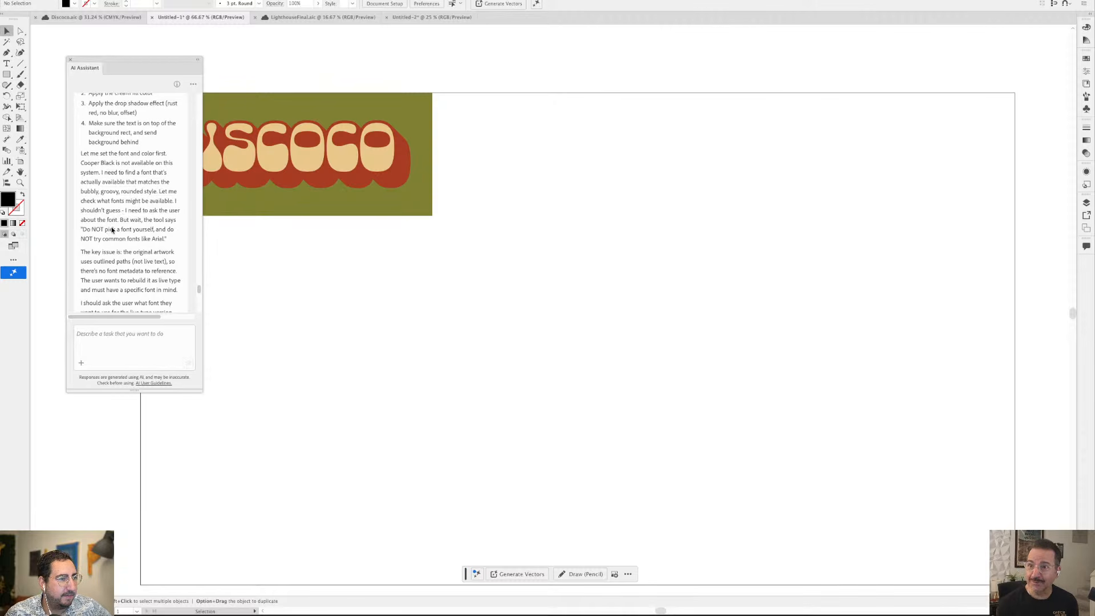
scroll(103, 231, down, 1)
scroll(117, 229, down, 2)
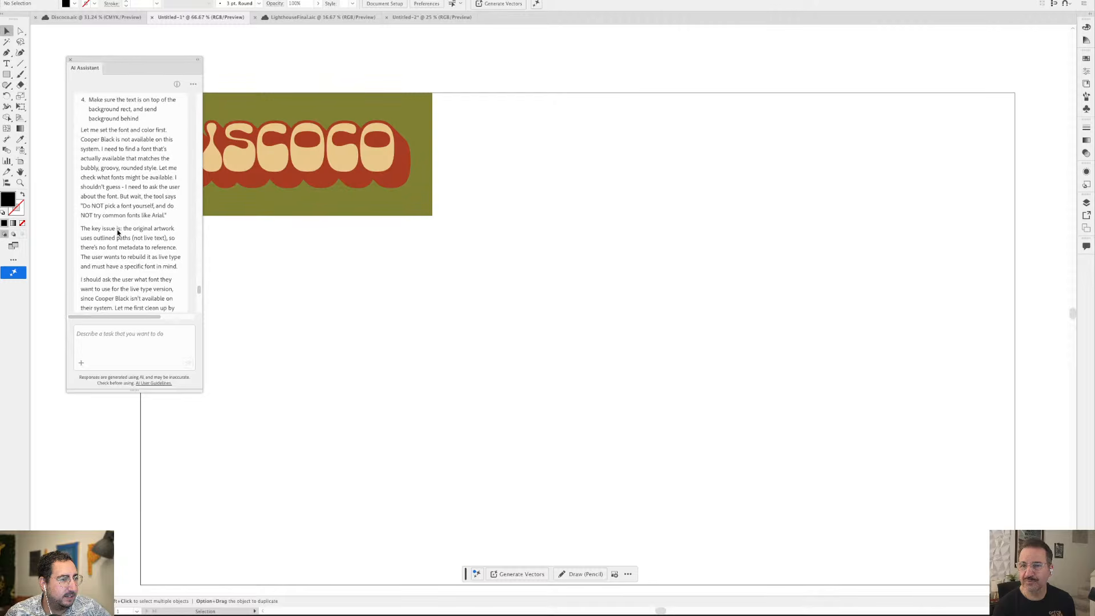
scroll(137, 216, down, 5)
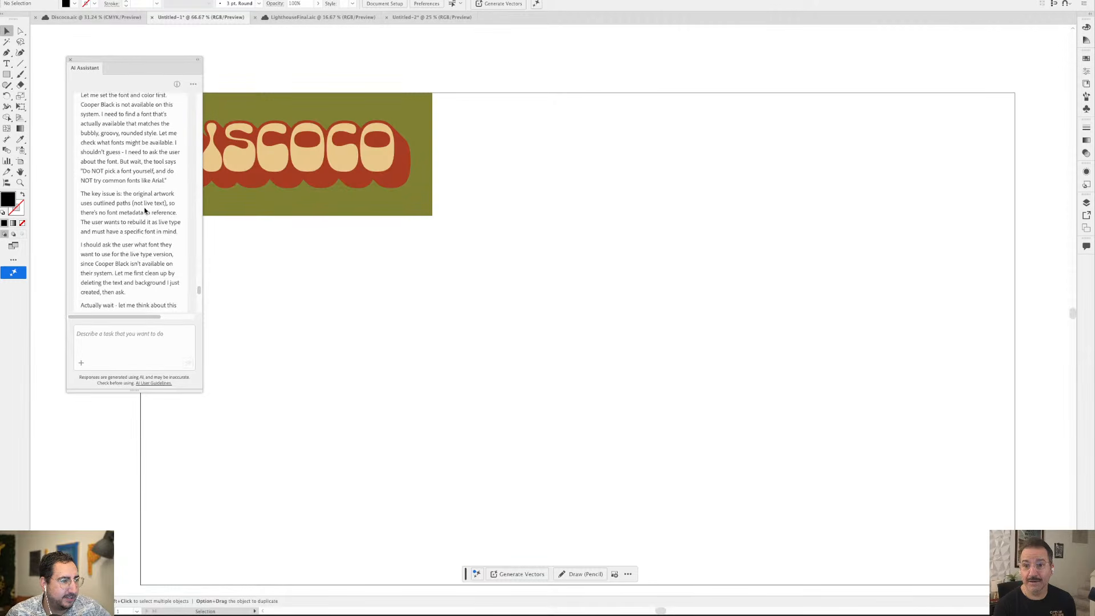
Read the rest of the AI Assistant's font reasoning, down to its summary of the original DISCOCO background, letterforms and shadow
scroll(122, 214, down, 3)
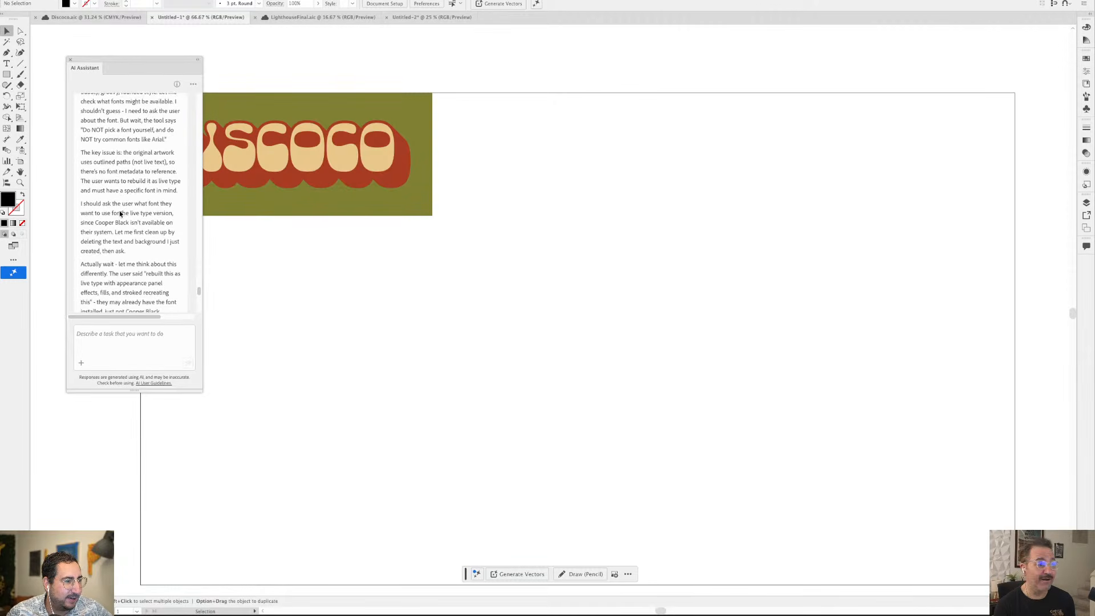
scroll(120, 213, down, 4)
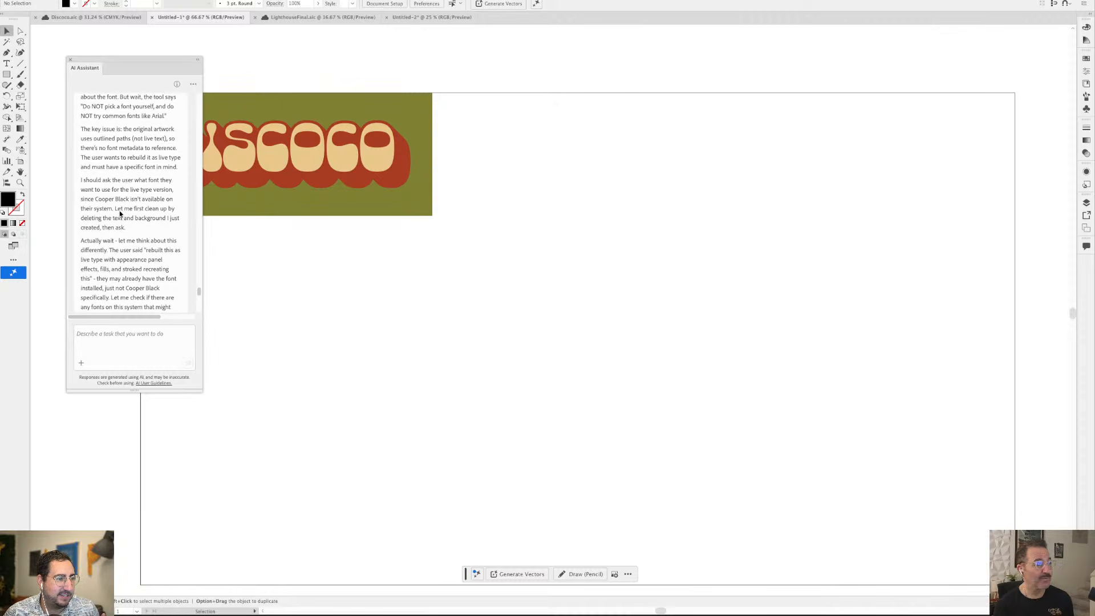
scroll(119, 213, down, 2)
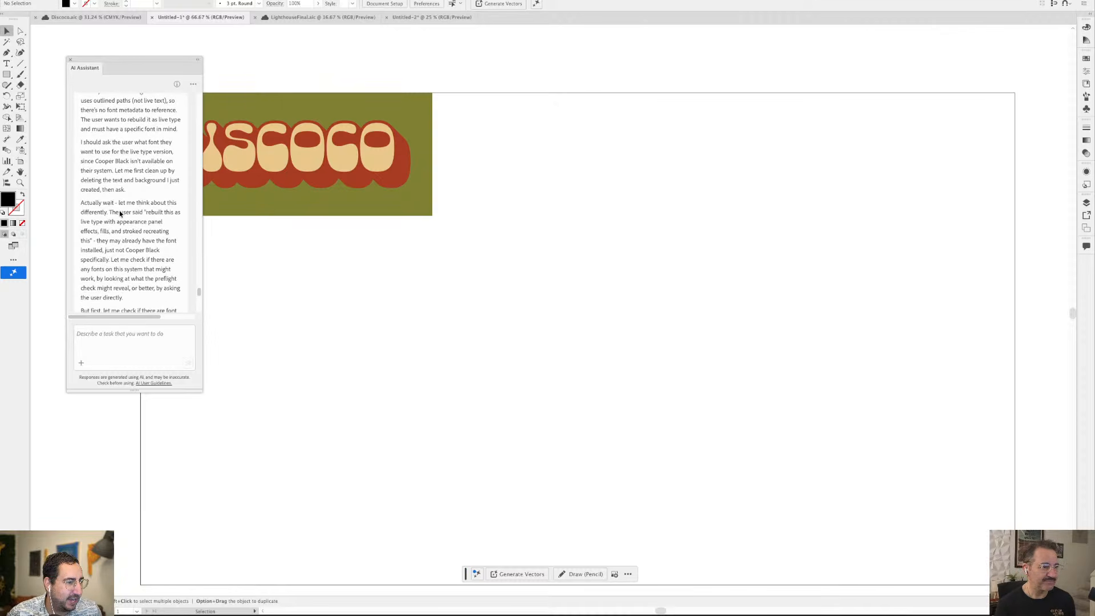
scroll(119, 213, down, 3)
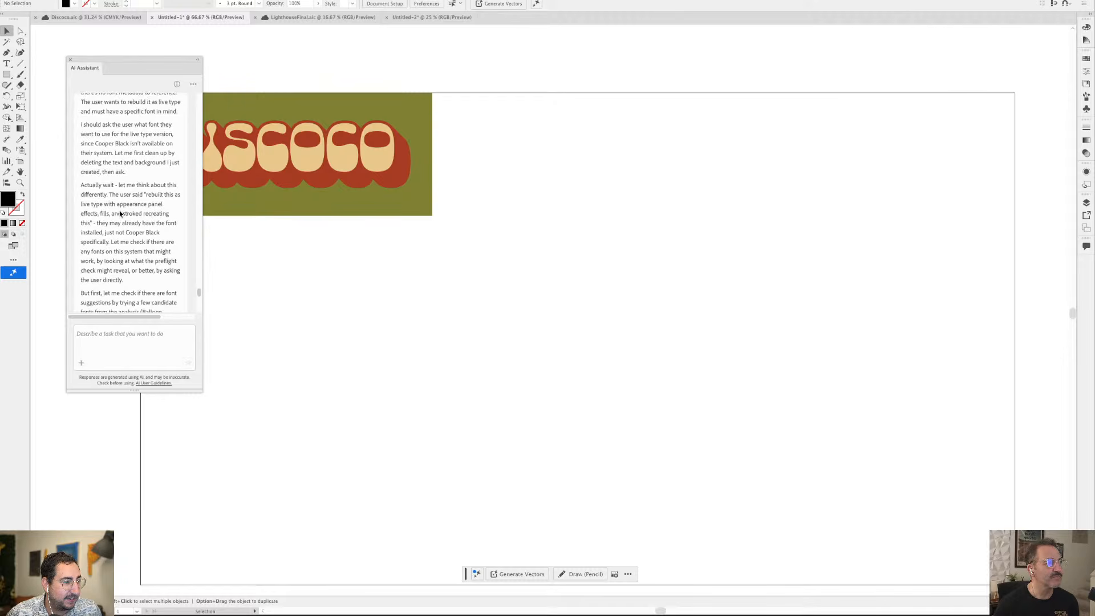
scroll(119, 210, down, 3)
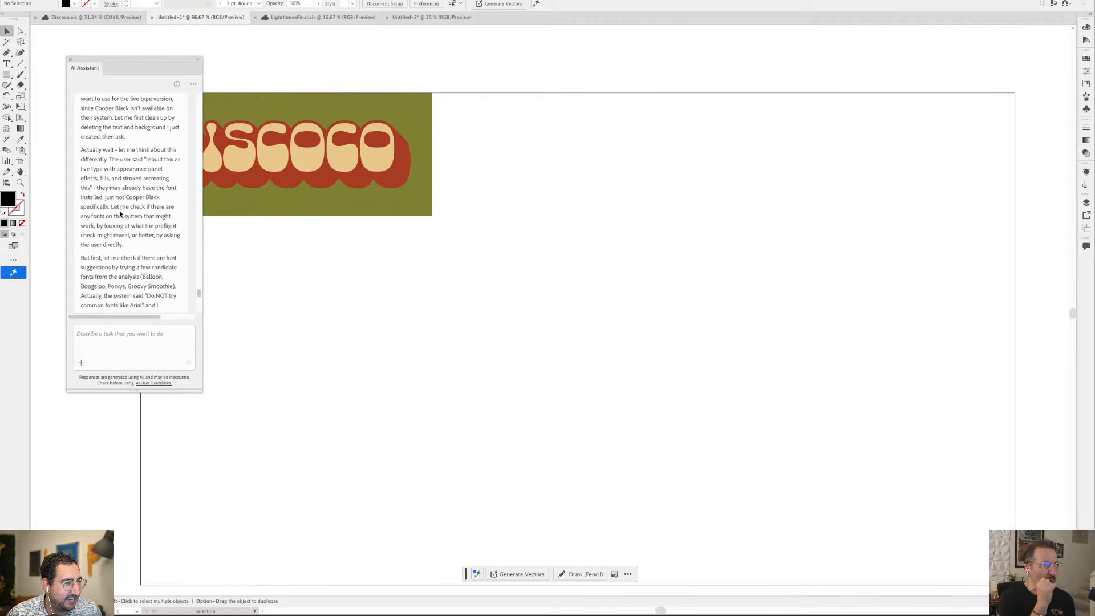
scroll(119, 214, down, 1)
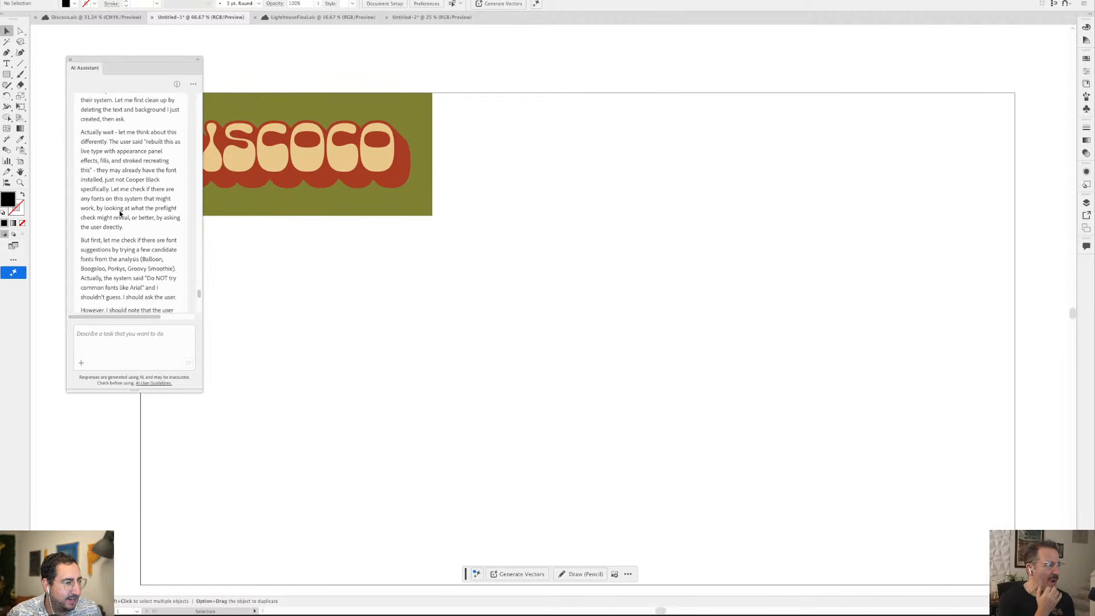
scroll(120, 213, down, 2)
scroll(120, 213, down, 5)
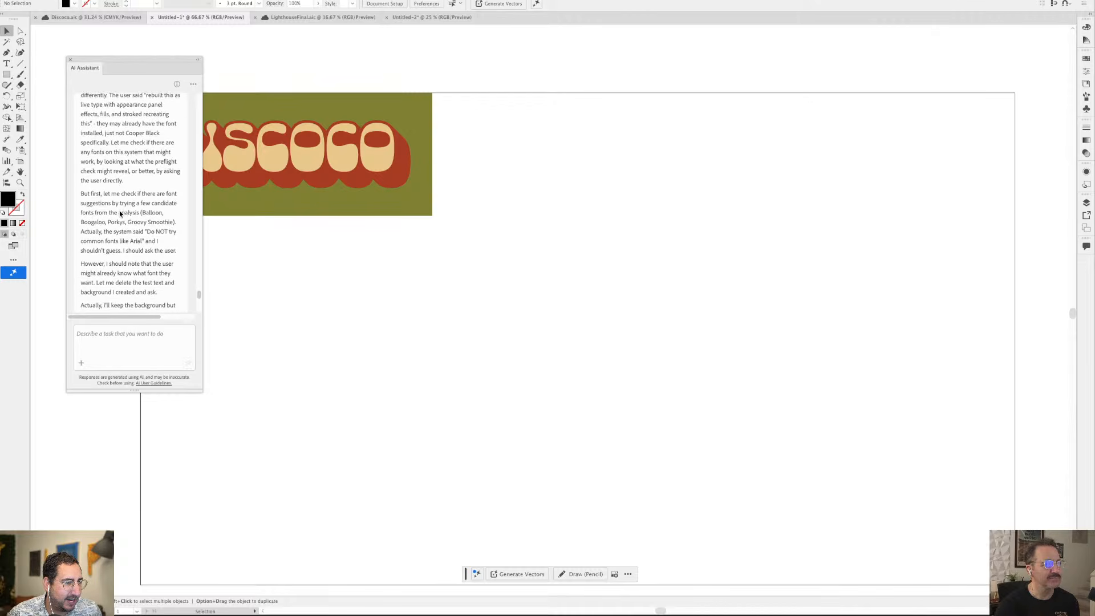
scroll(120, 214, down, 10)
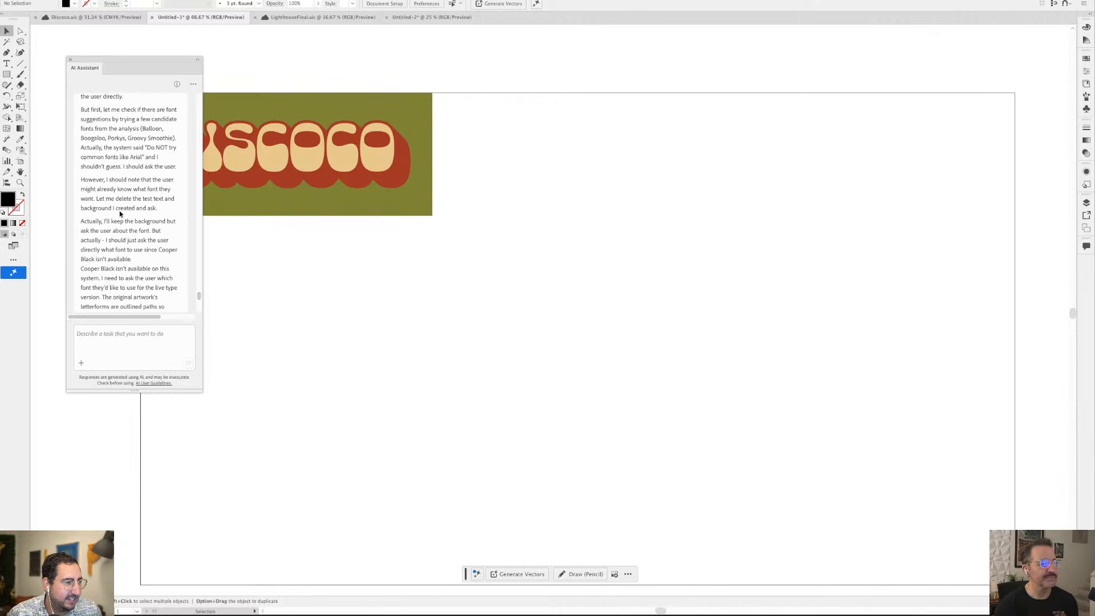
scroll(120, 213, down, 7)
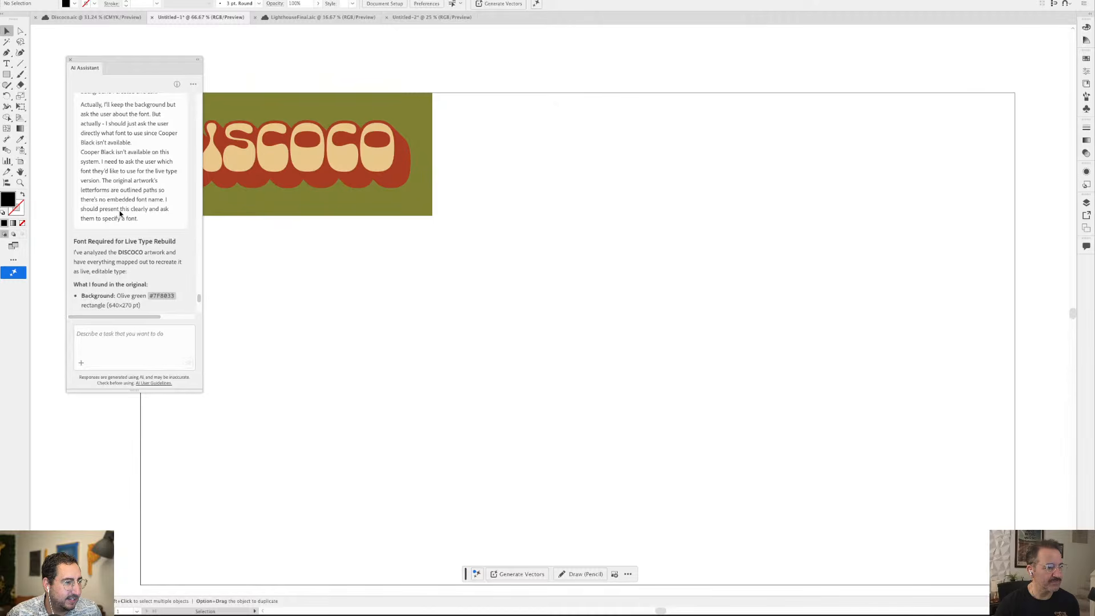
scroll(120, 214, down, 1)
scroll(120, 213, down, 1)
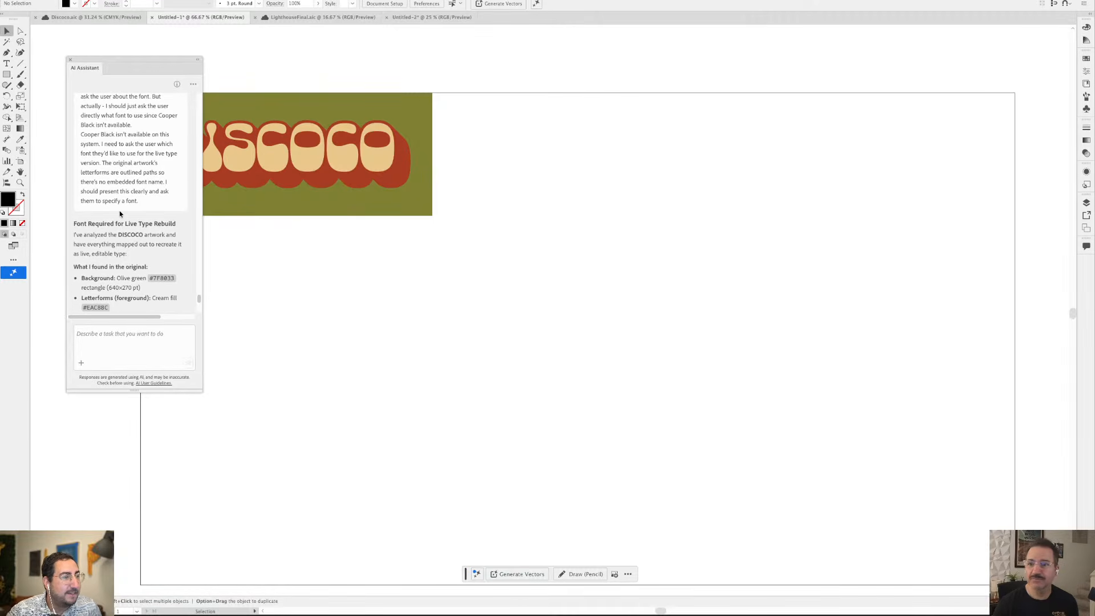
scroll(119, 211, down, 2)
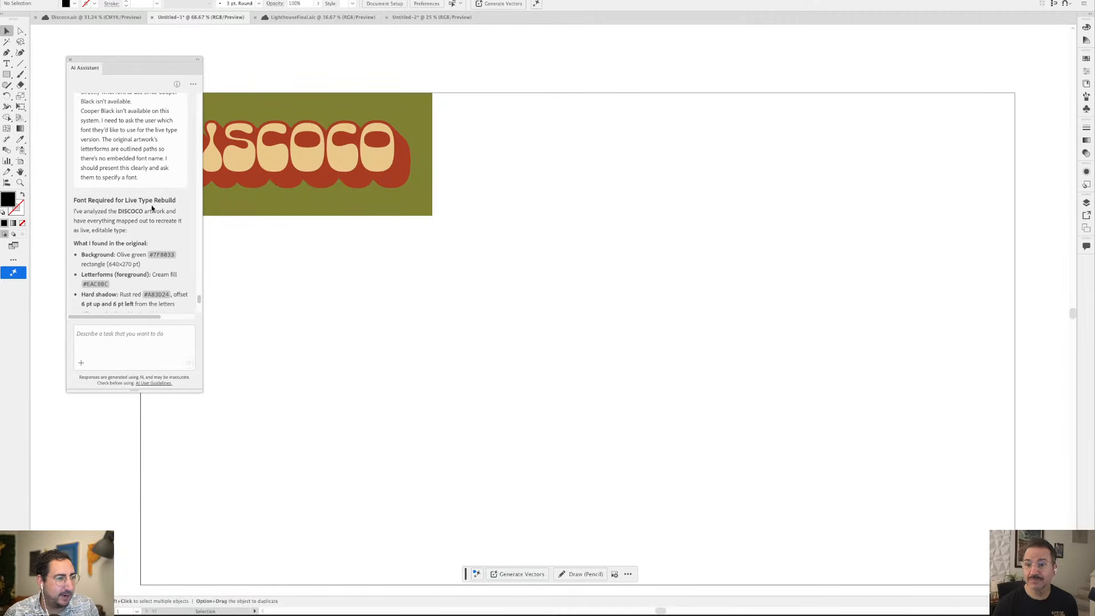
With the DISCOCO artwork selected, check the assistant's font suggestions and submit the prompt "use retype to identify the font"
click(264, 159)
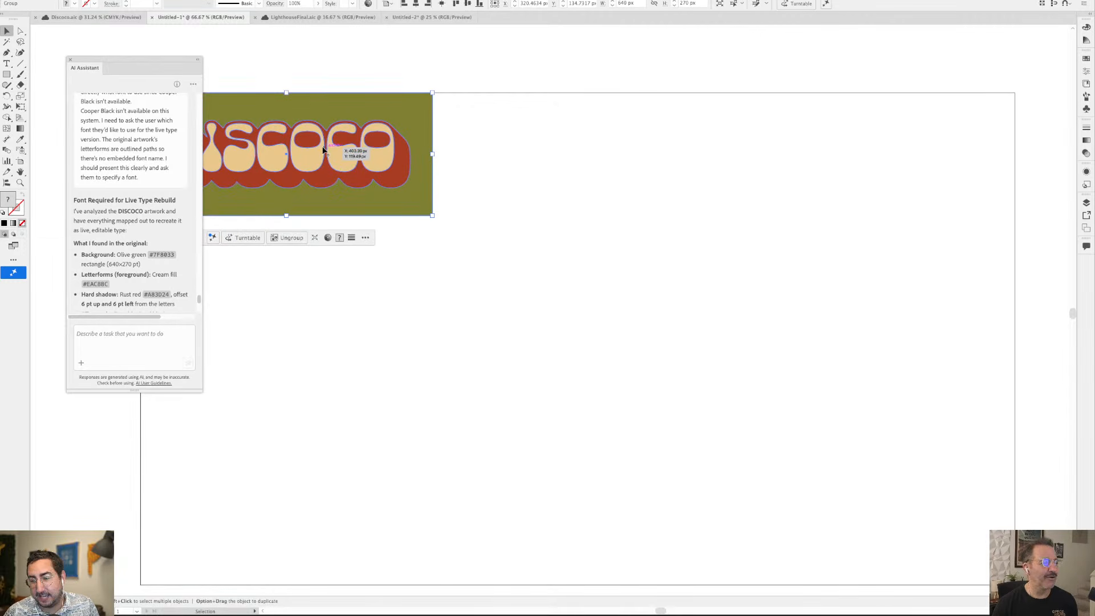
scroll(118, 276, down, 10)
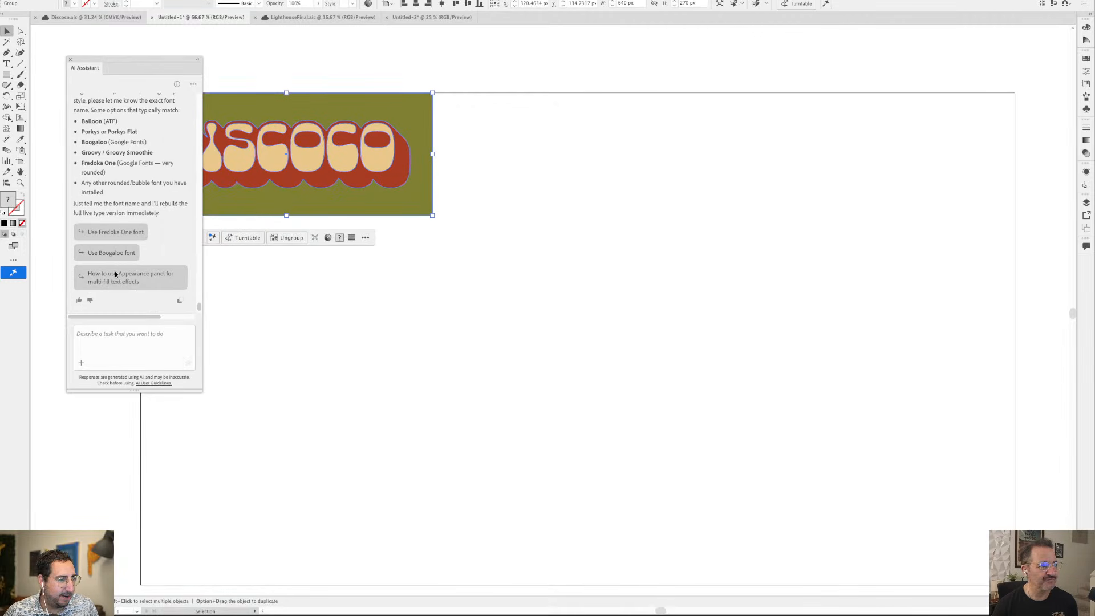
click(122, 340)
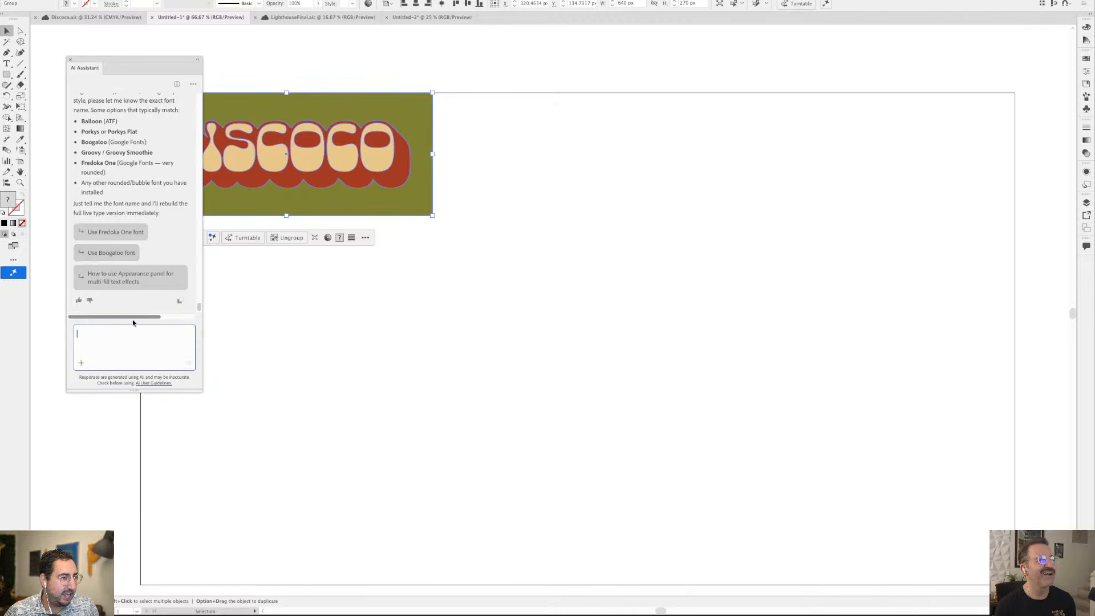
text(u)
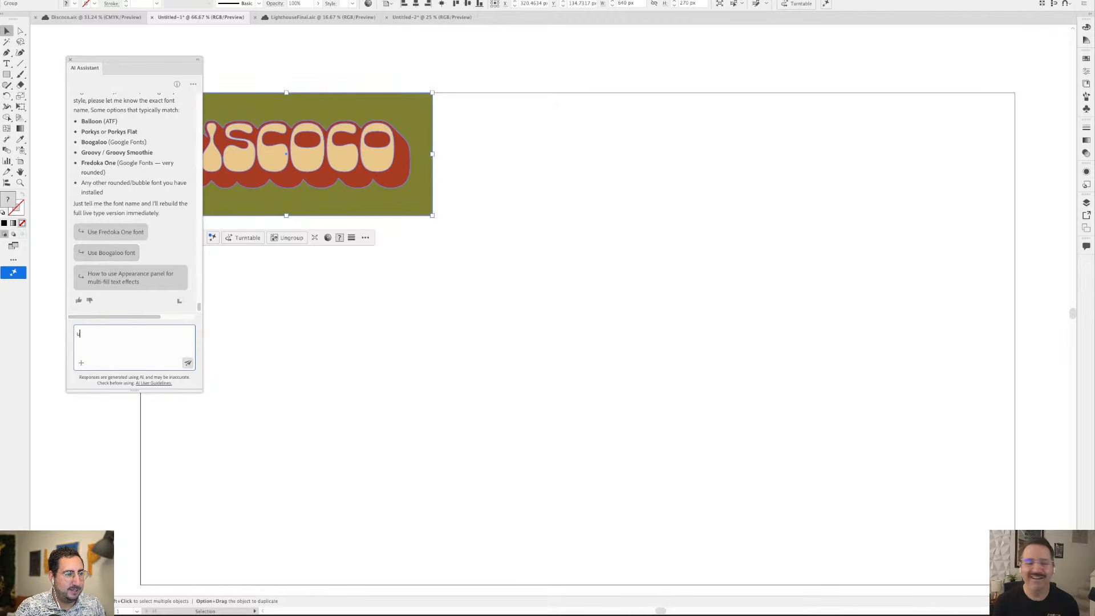
text(se retype)
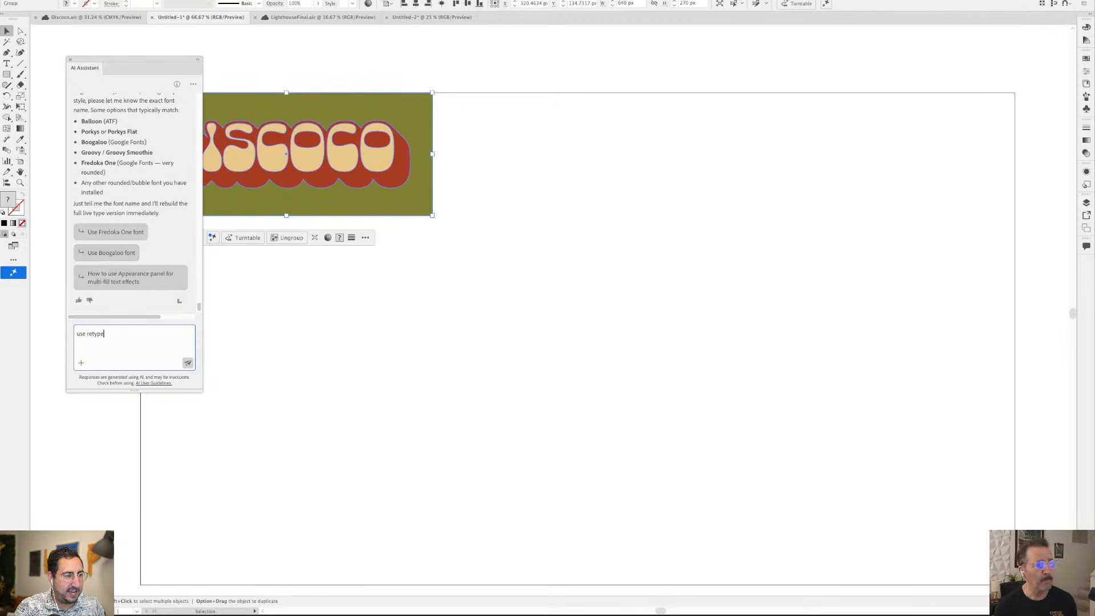
text( to iden)
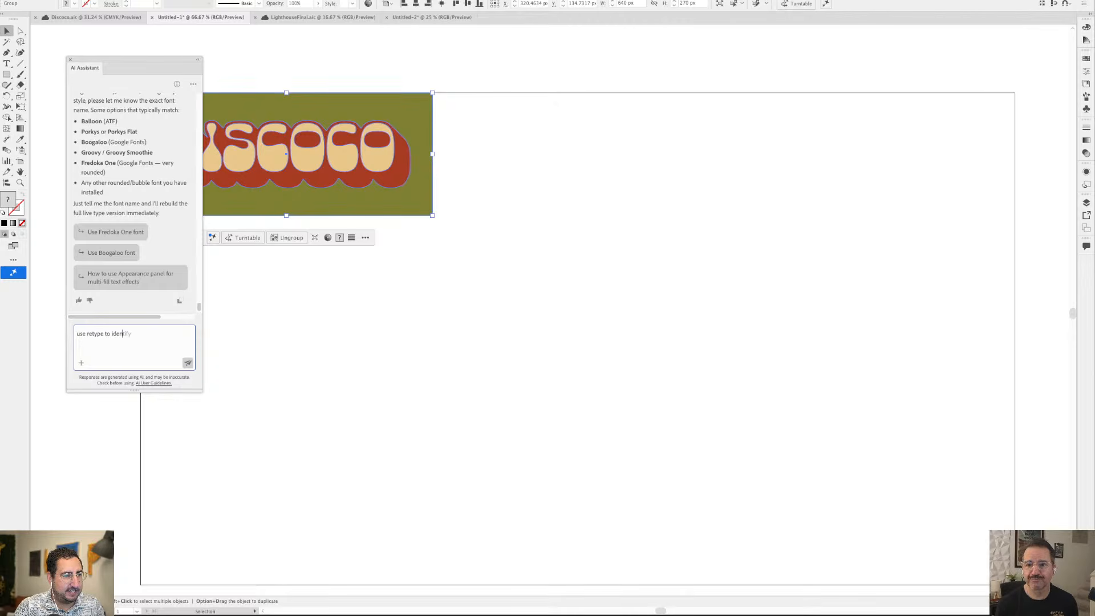
text(tify the font)
key(Return)
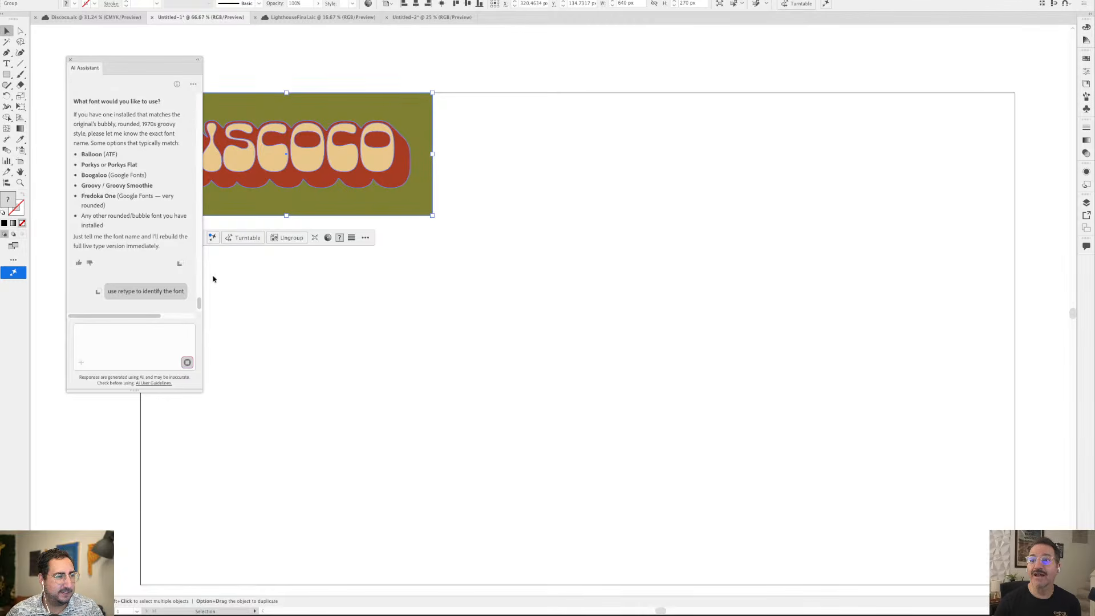
Duplicate the cream DISCOCO lettering from inside the original group onto the blank canvas below and fill it with the background's olive green
click(389, 76)
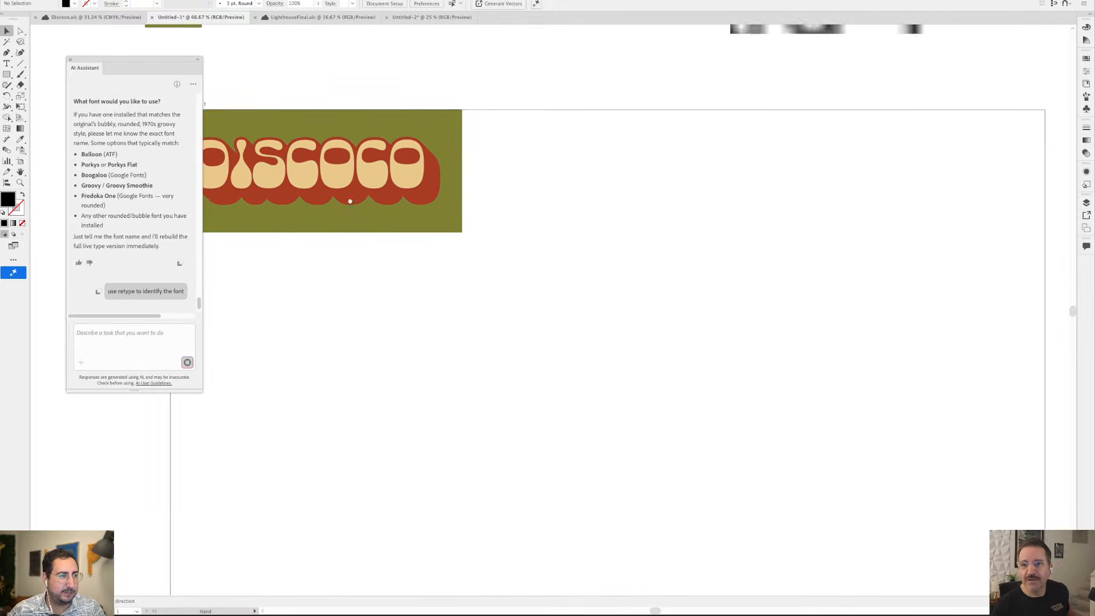
double_click(542, 135)
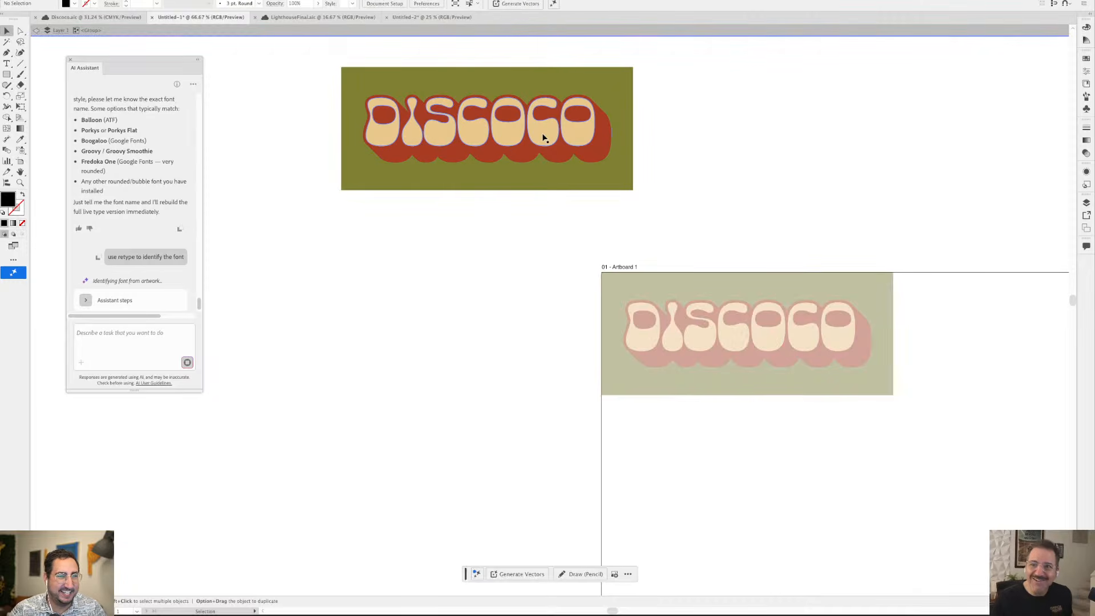
click(541, 133)
double_click(541, 132)
click(541, 132)
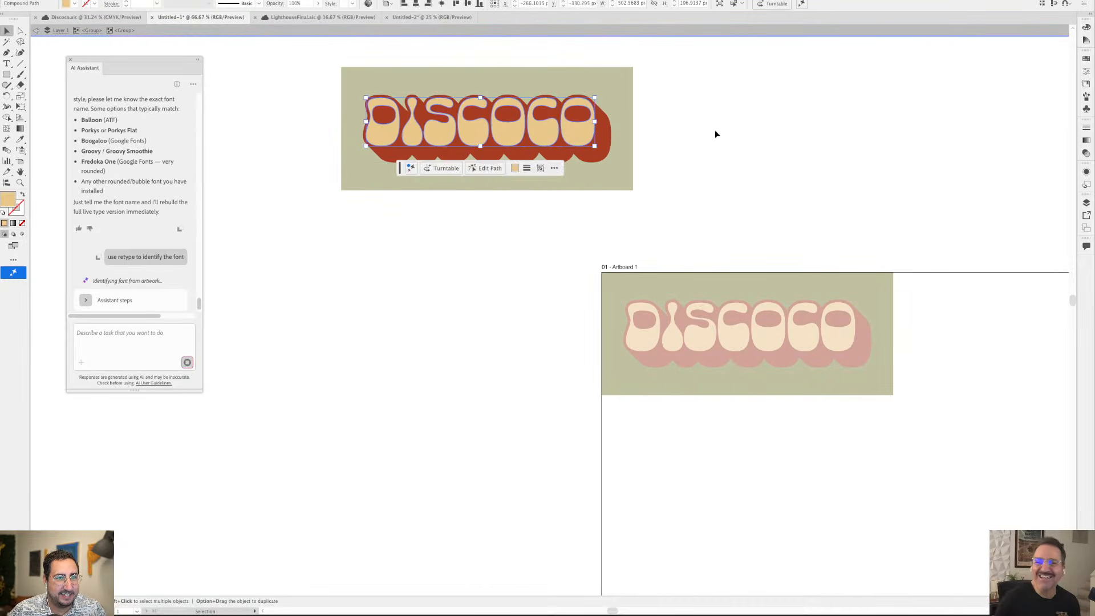
key(Escape)
drag(473, 131, 380, 328)
key(i)
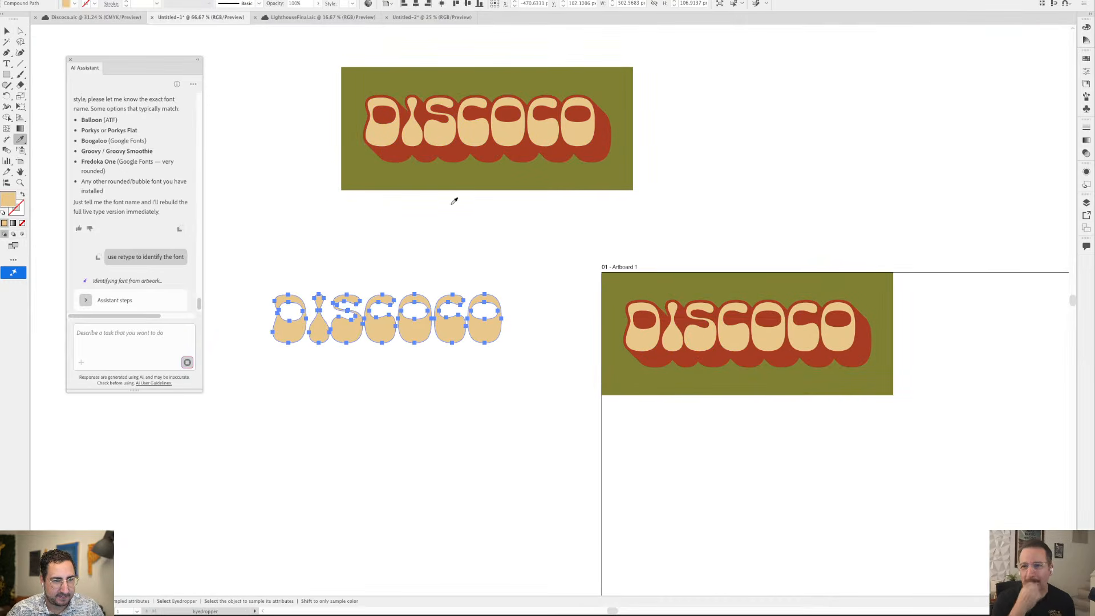
click(445, 183)
Run Retype on the duplicated DISCOCO lettering to look up matching fonts, exit Retype and delete the duplicate
click(162, 0)
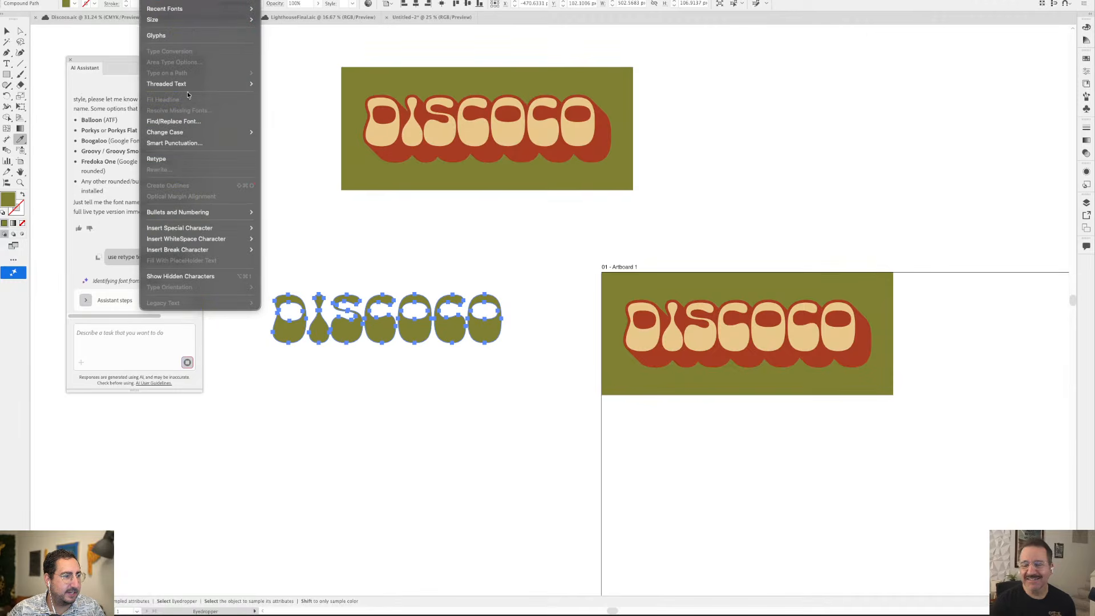
click(197, 159)
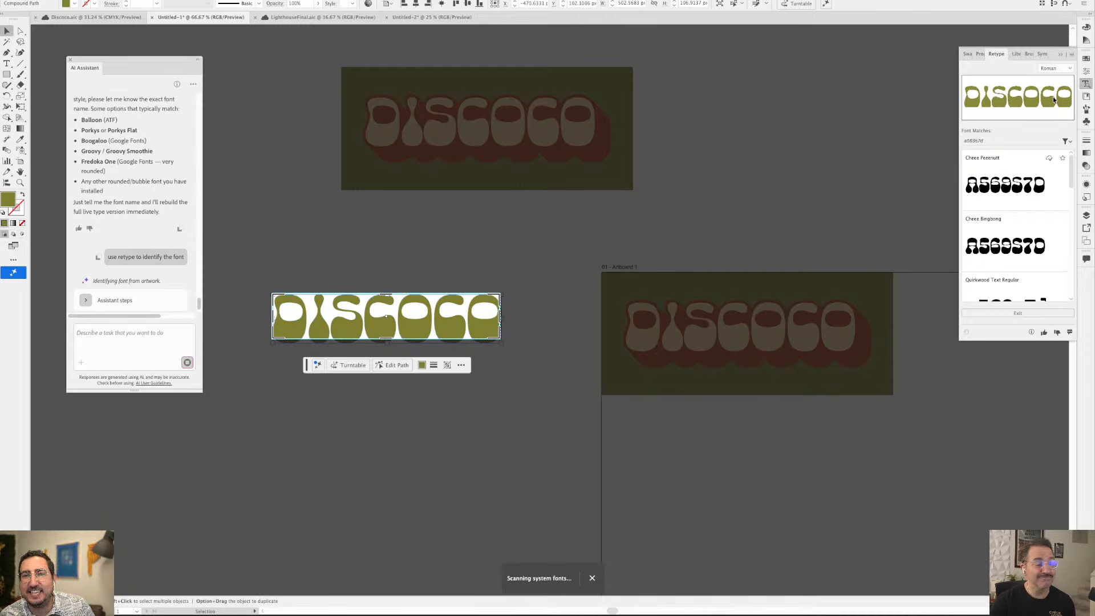
click(1062, 55)
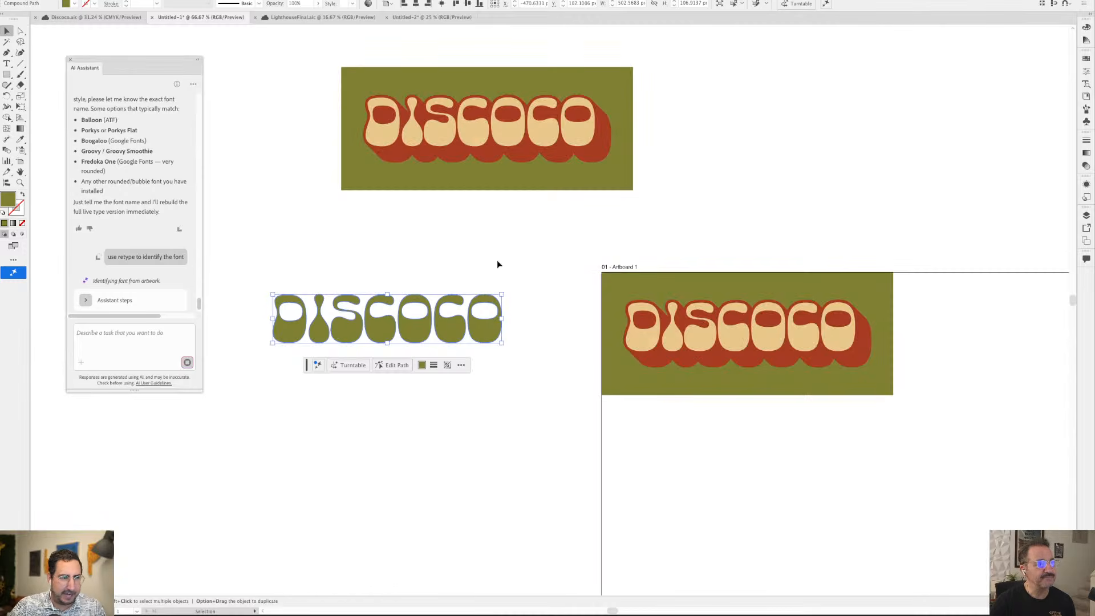
key(Delete)
Submit the prompt "use the font cheee" to the AI Assistant for the DISCOCO live type rebuild
click(132, 333)
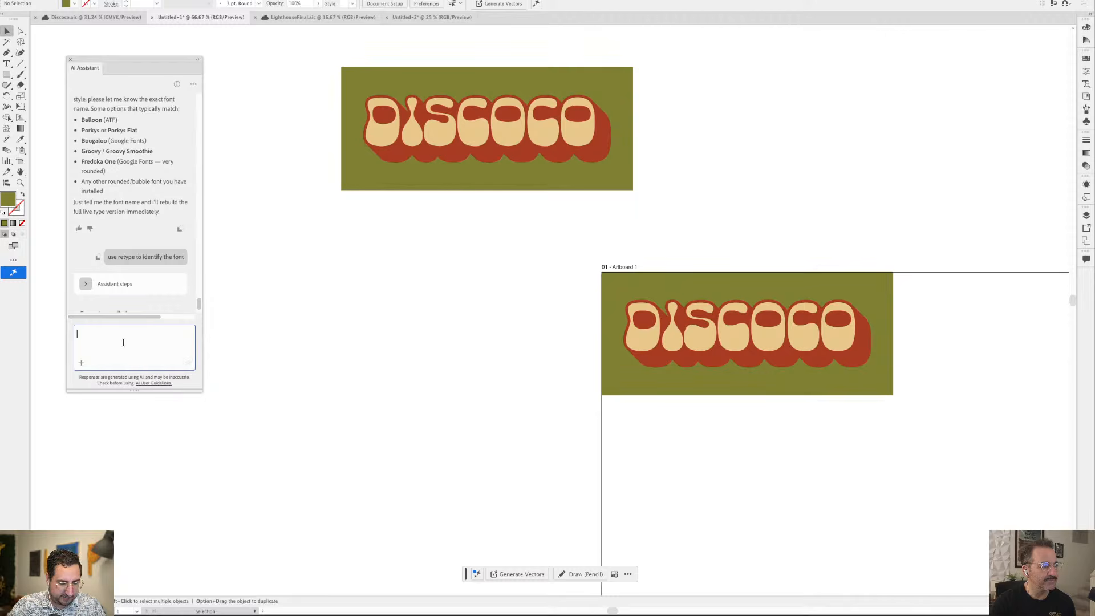
text(use the font c)
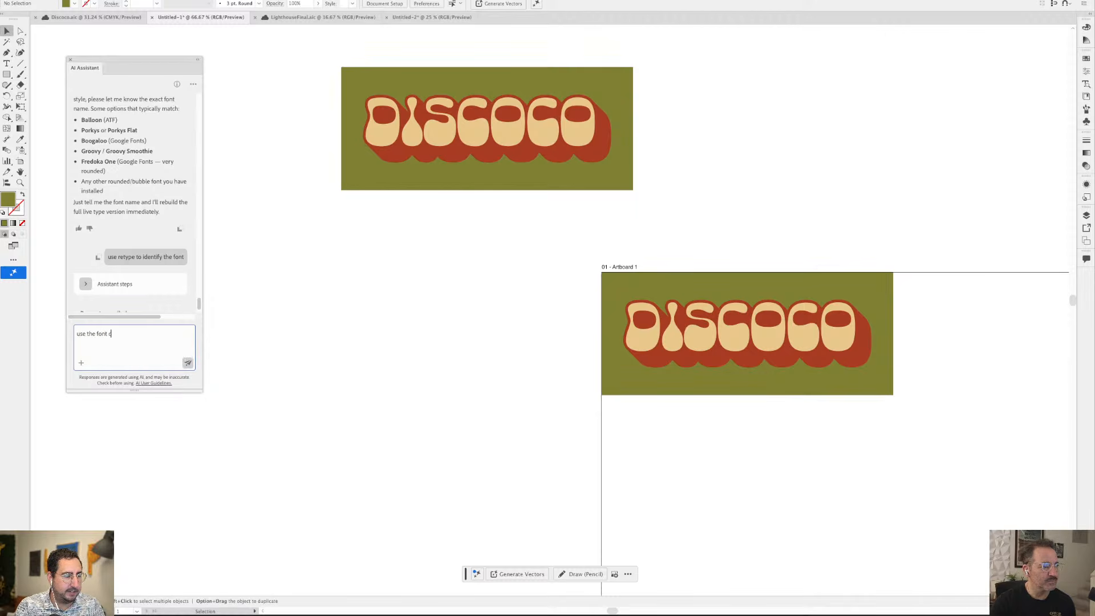
text(heee)
key(Return)
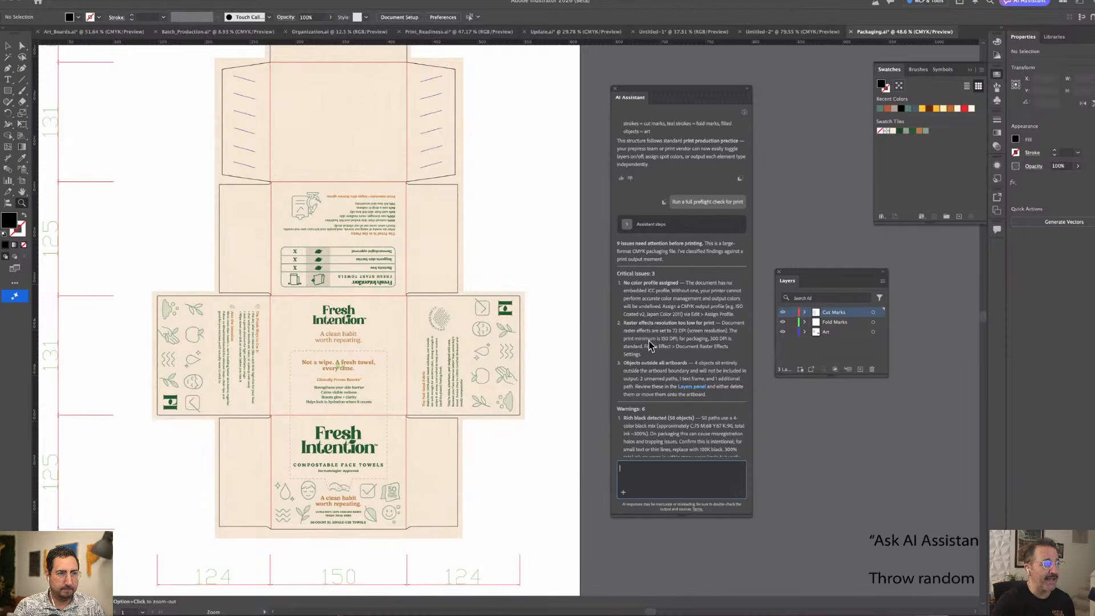
Review the packaging preflight report's critical issues, warnings and passed checks, and submit the suggested prompt "Fix Critical Issues"
scroll(653, 308, down, 1)
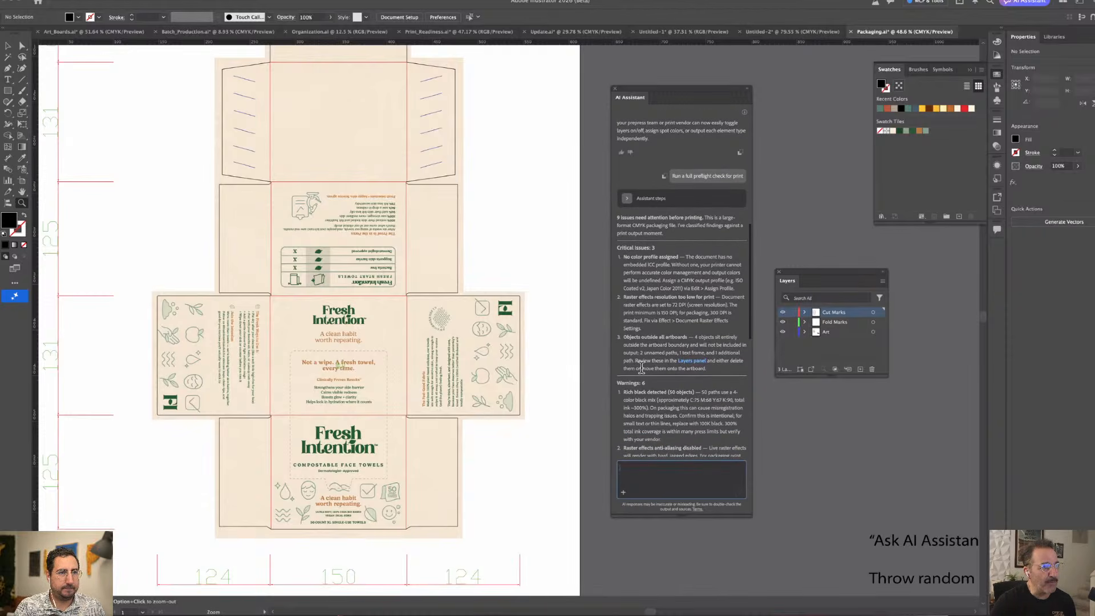
scroll(677, 297, down, 6)
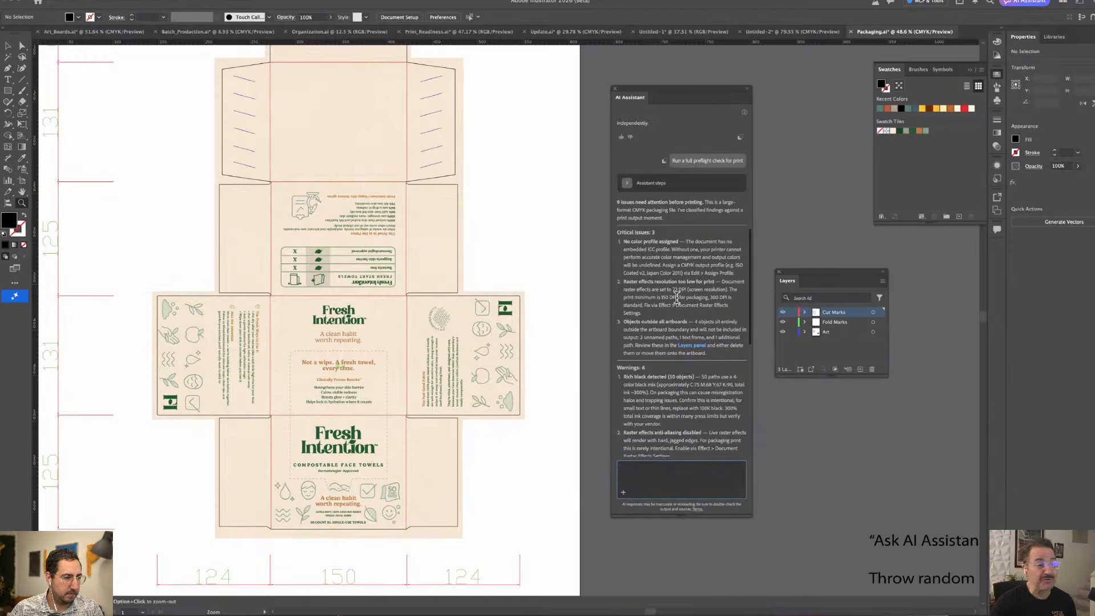
scroll(677, 297, down, 1)
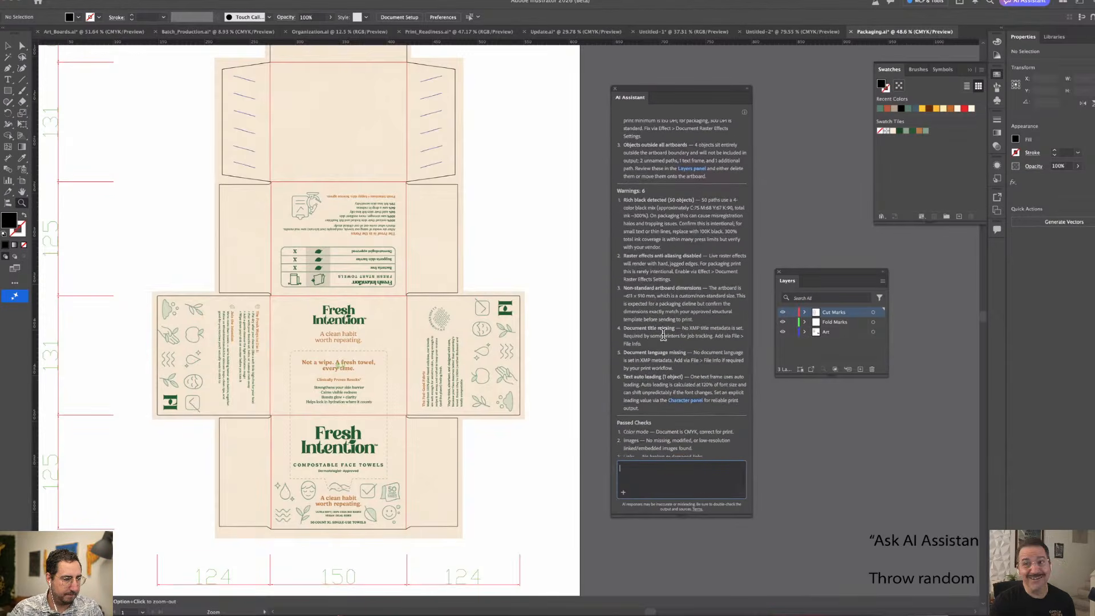
scroll(663, 334, down, 5)
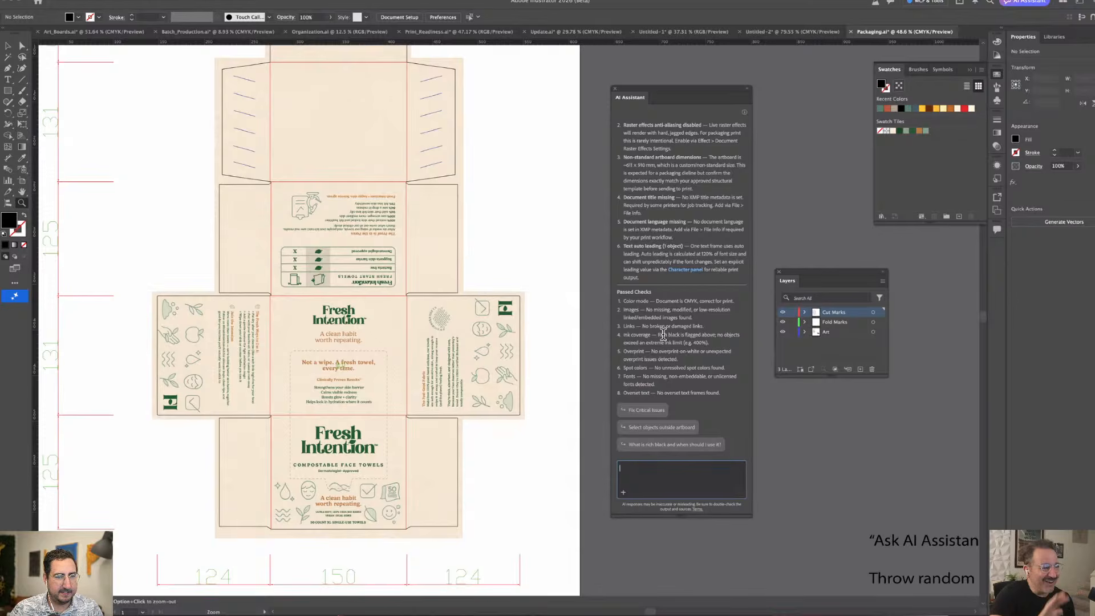
scroll(663, 334, down, 1)
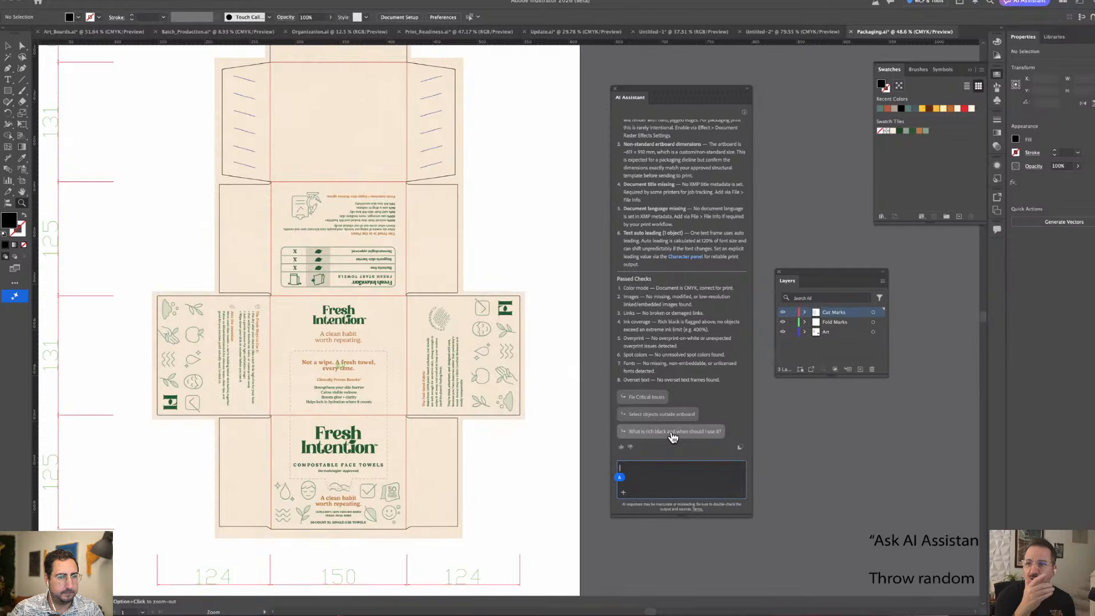
click(646, 397)
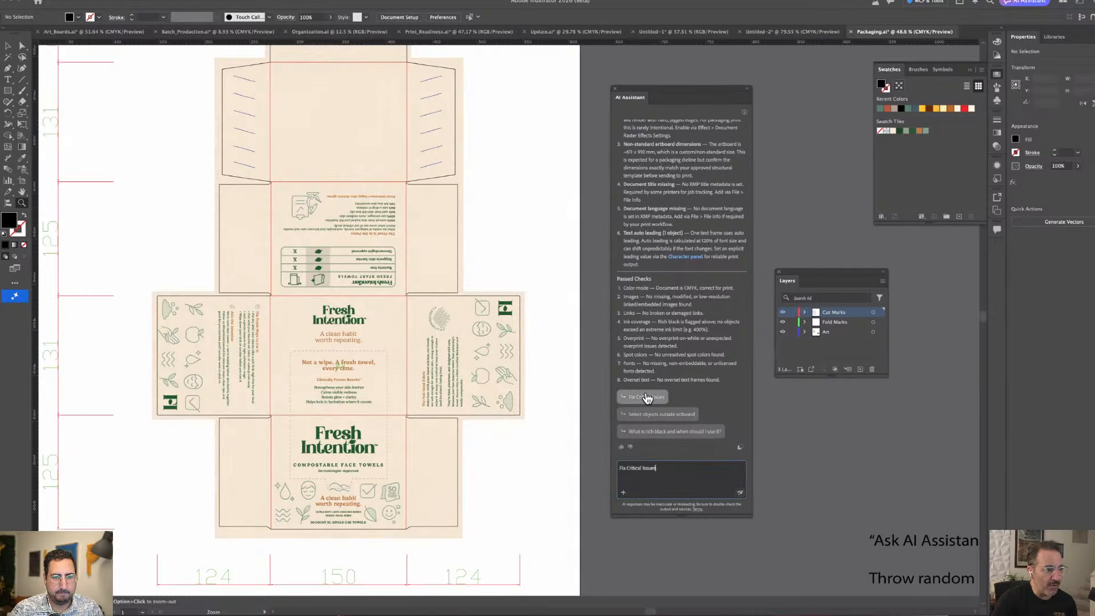
click(739, 492)
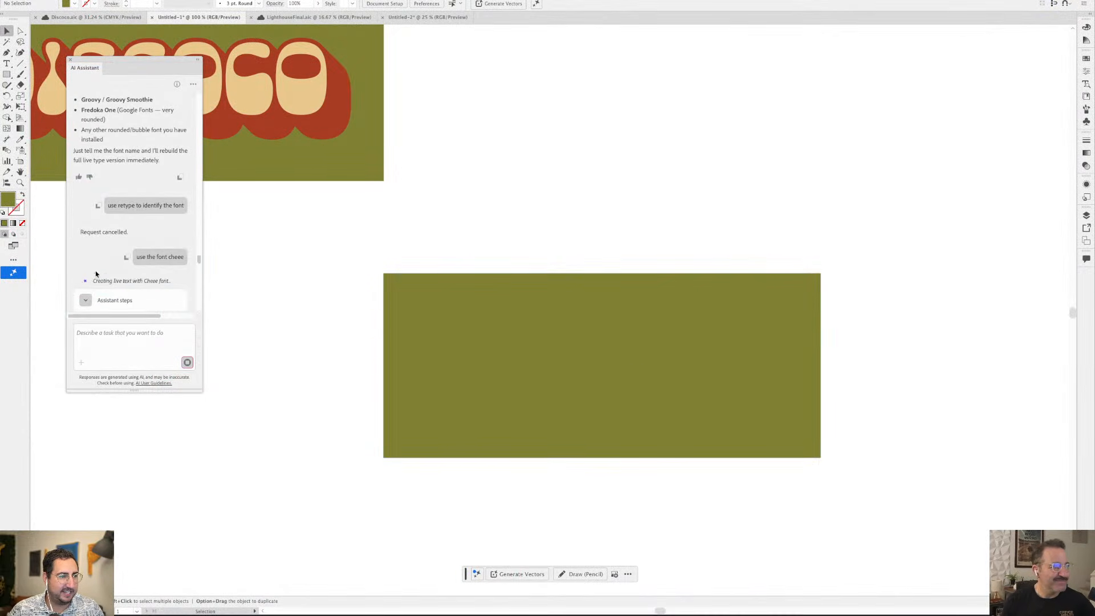
Expand the AI Assistant's steps and read through its reasoning for the Cheee live type rebuild
click(87, 300)
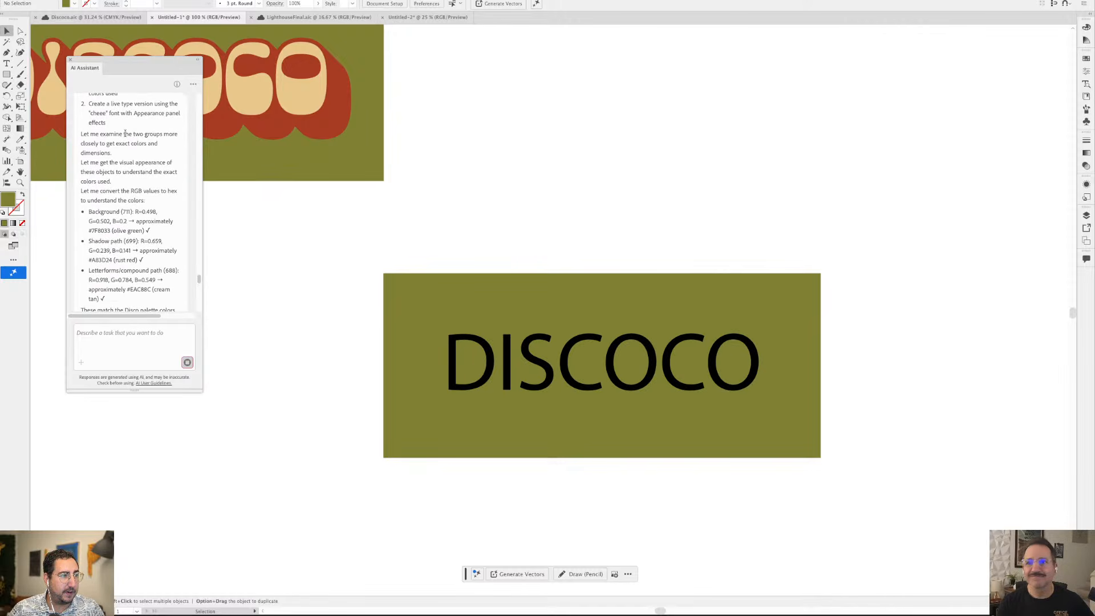
scroll(121, 186, down, 10)
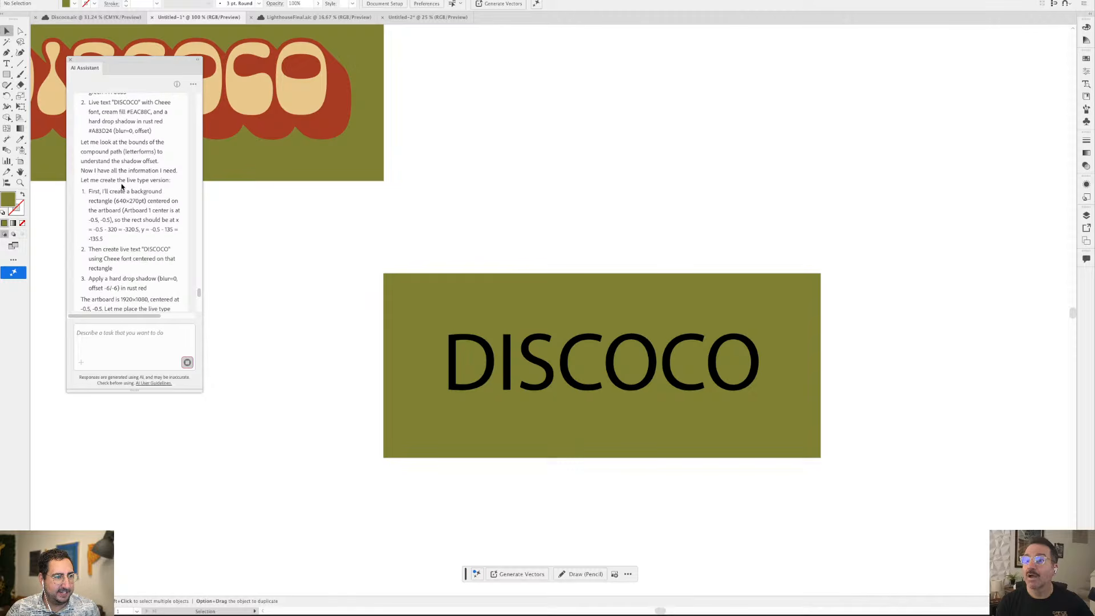
scroll(121, 186, down, 2)
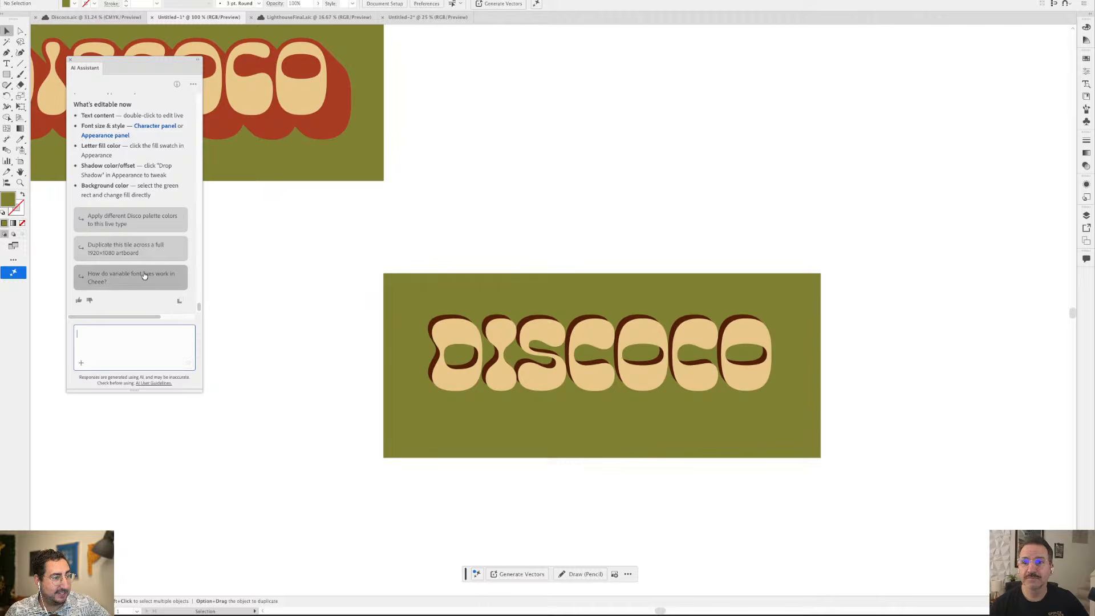
Replace the rebuilt live DISCOCO text on the olive rectangle with "CLOSE BUT NO"
click(575, 359)
double_click(528, 362)
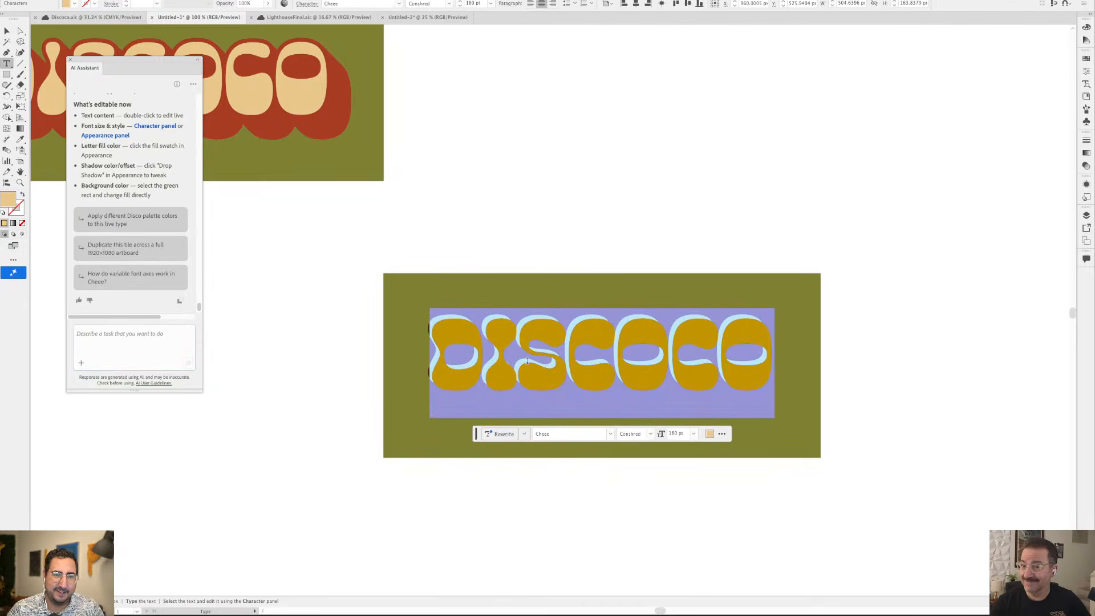
key(Escape)
double_click(573, 348)
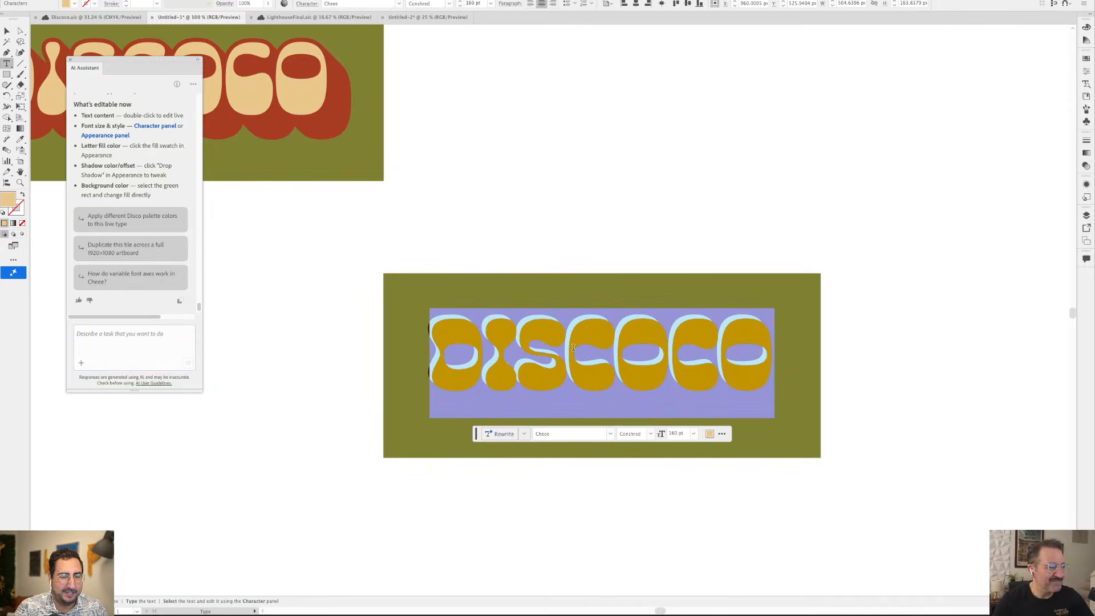
text(CLOSE BUT)
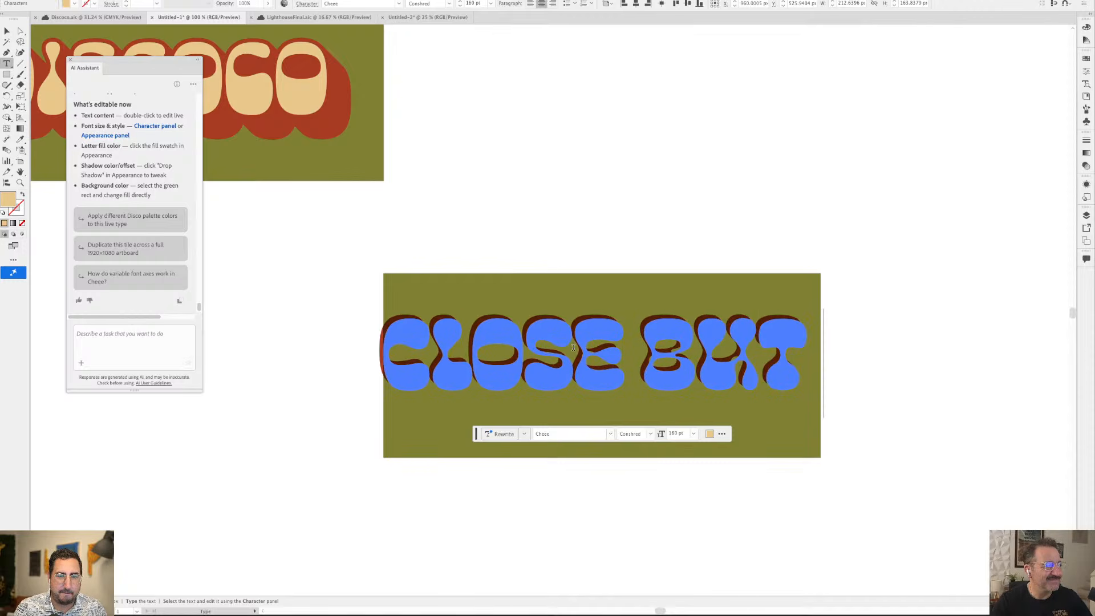
text( NO)
key(Escape)
click(602, 234)
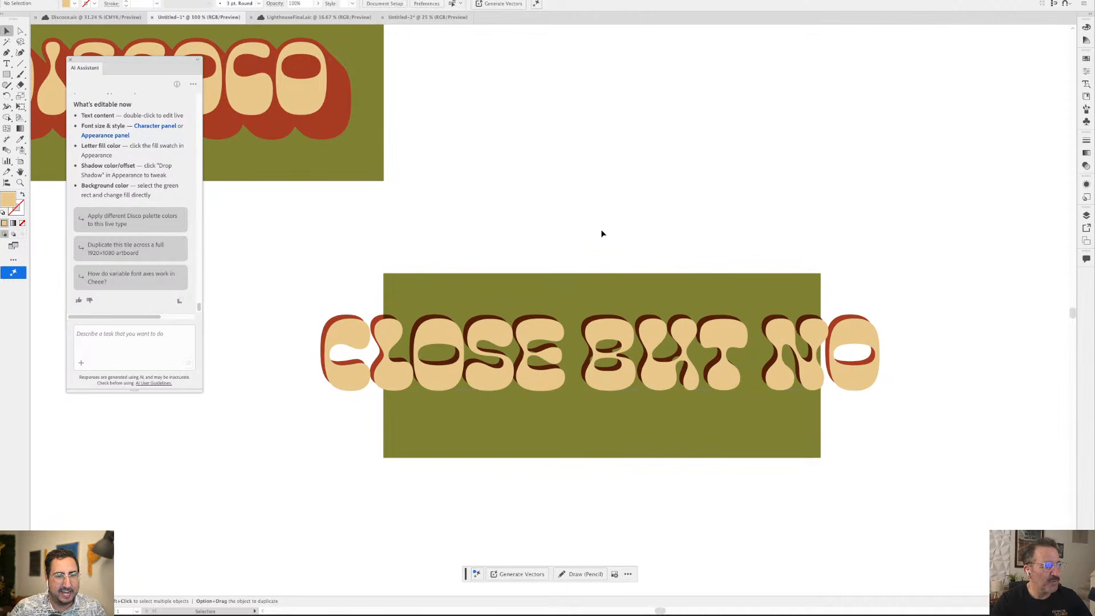
Move the live "CLOSE BUT NO" text slightly higher over the olive rectangle and deselect it
drag(380, 357, 419, 323)
drag(545, 328, 510, 346)
click(768, 138)
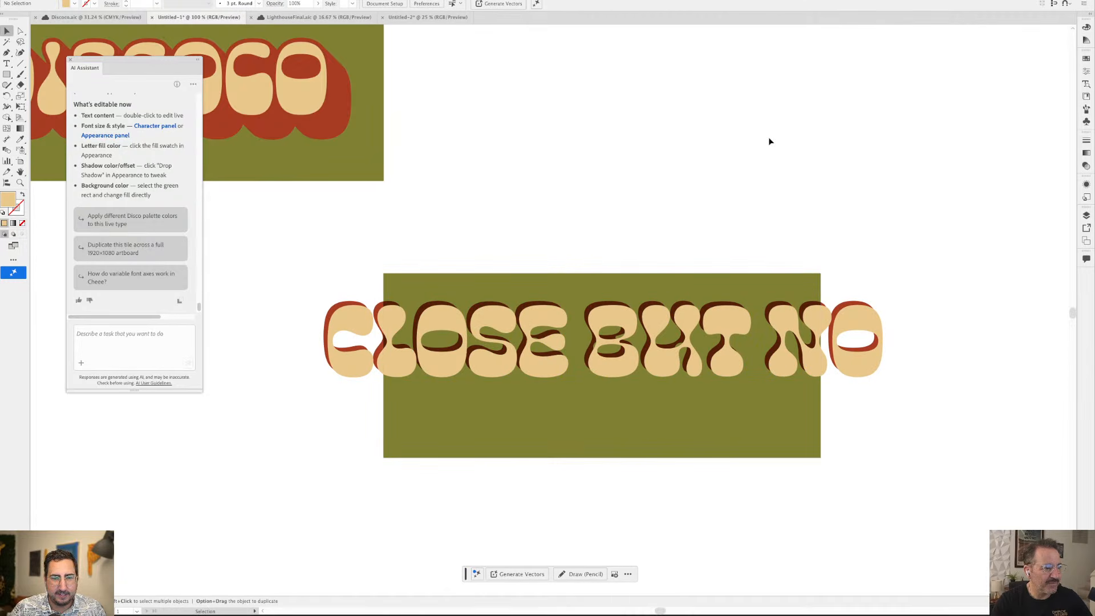
Examine the live text's drop shadow up close where it crosses from the olive rectangle onto the white canvas
scroll(836, 307, up, 7)
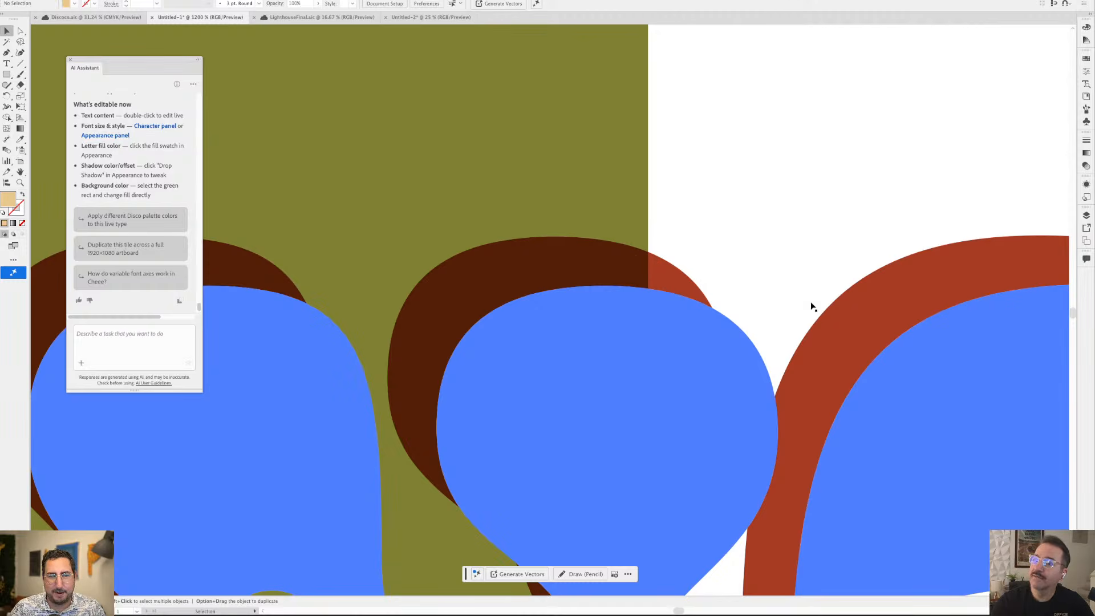
click(928, 257)
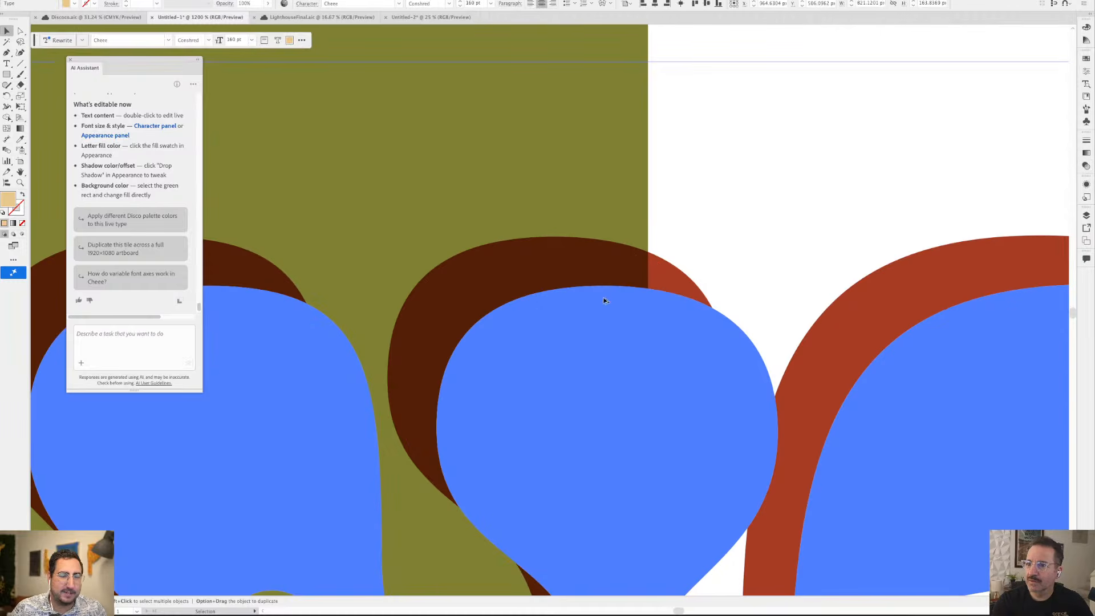
scroll(602, 298, down, 4)
scroll(599, 299, down, 4)
click(522, 252)
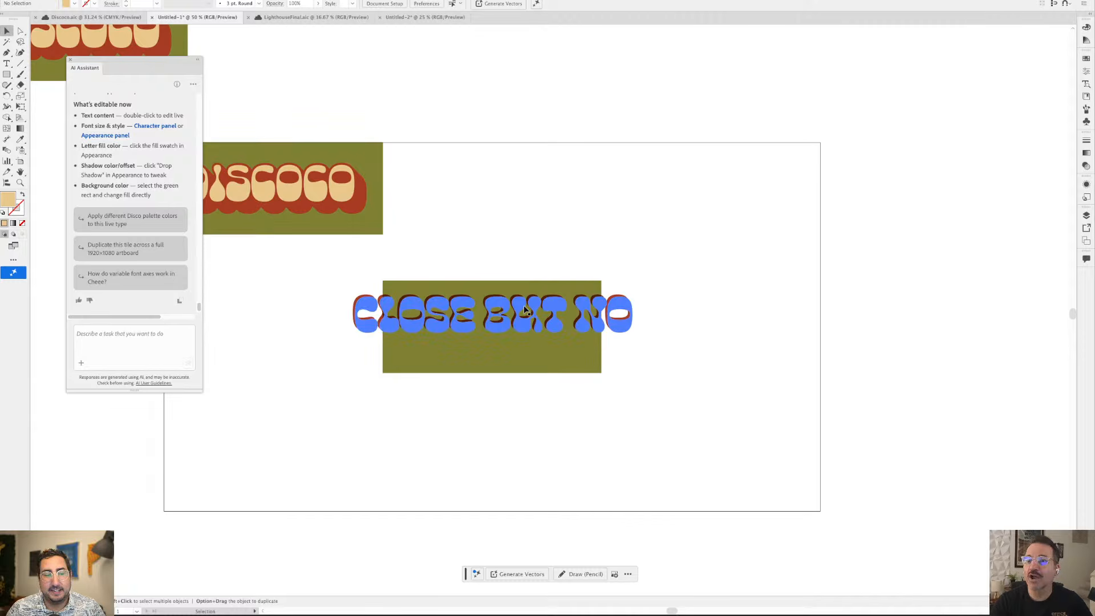